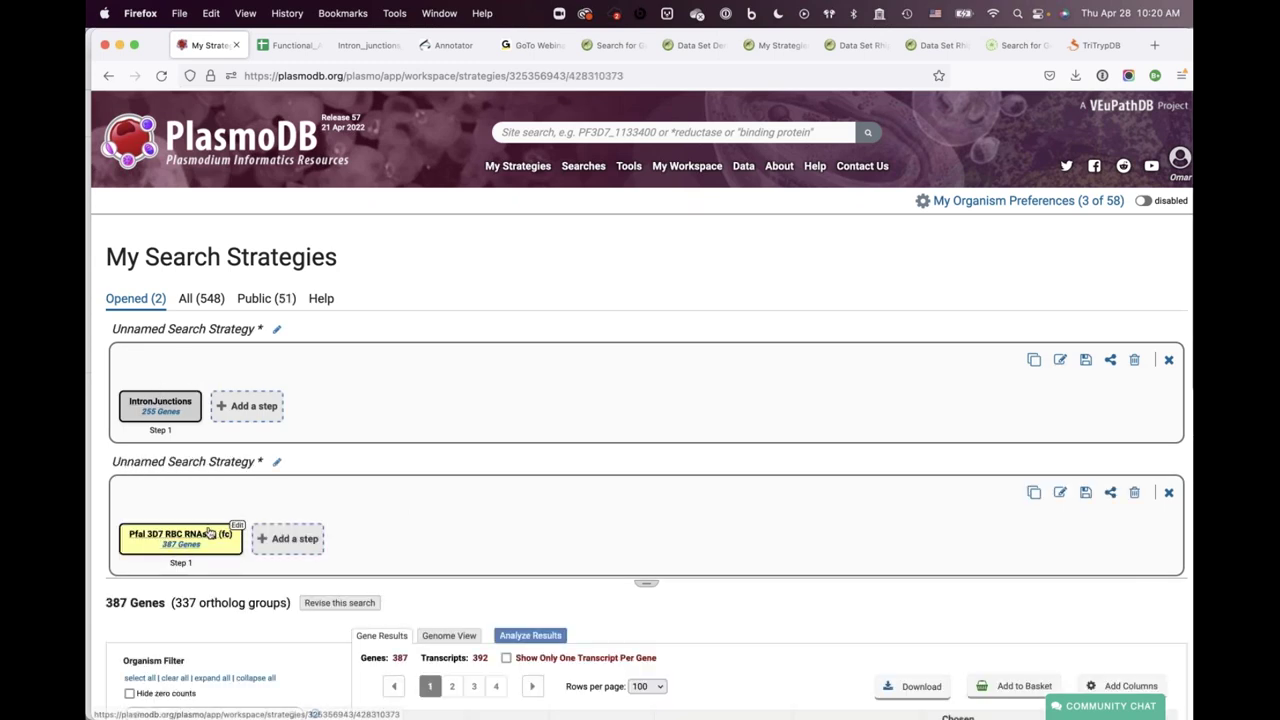
# Add a step to the Pfal 3D7 RBC RNAseq fold-change strategy that intersects it with a Predicted Signal Peptide search
pyautogui.scroll(-5, 612, 603)
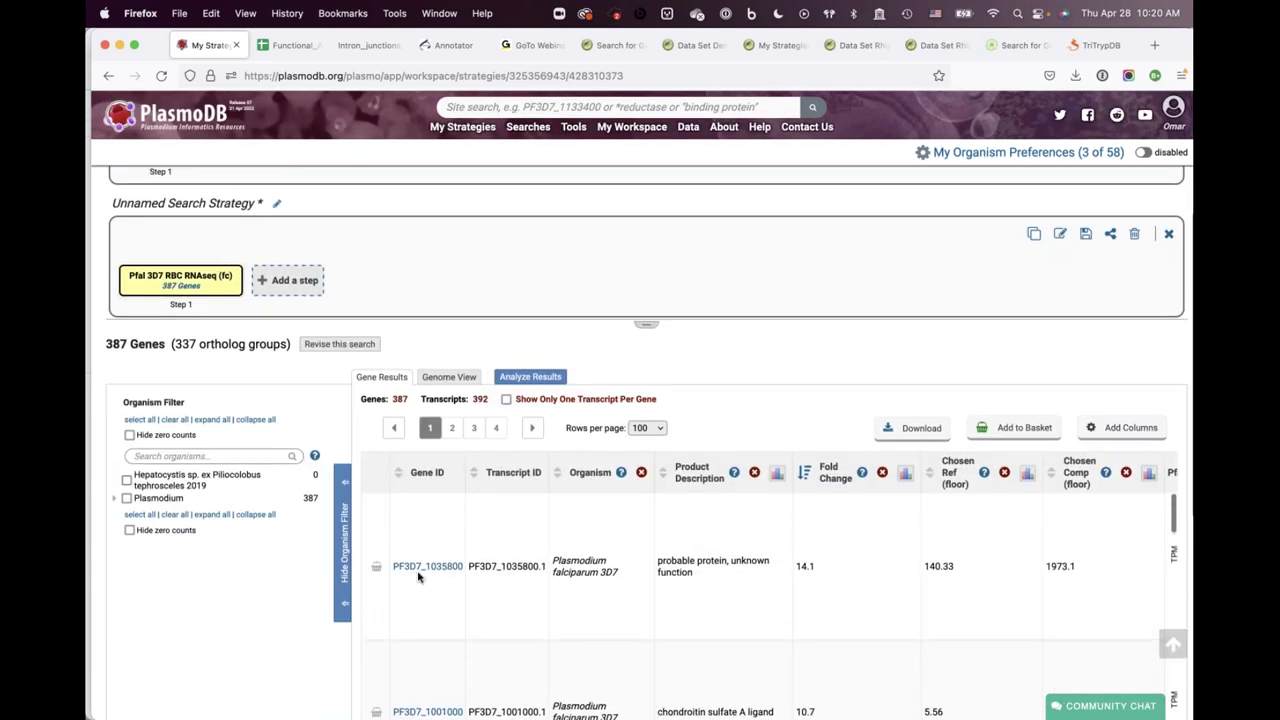
pyautogui.hscroll(5, 971, 588)
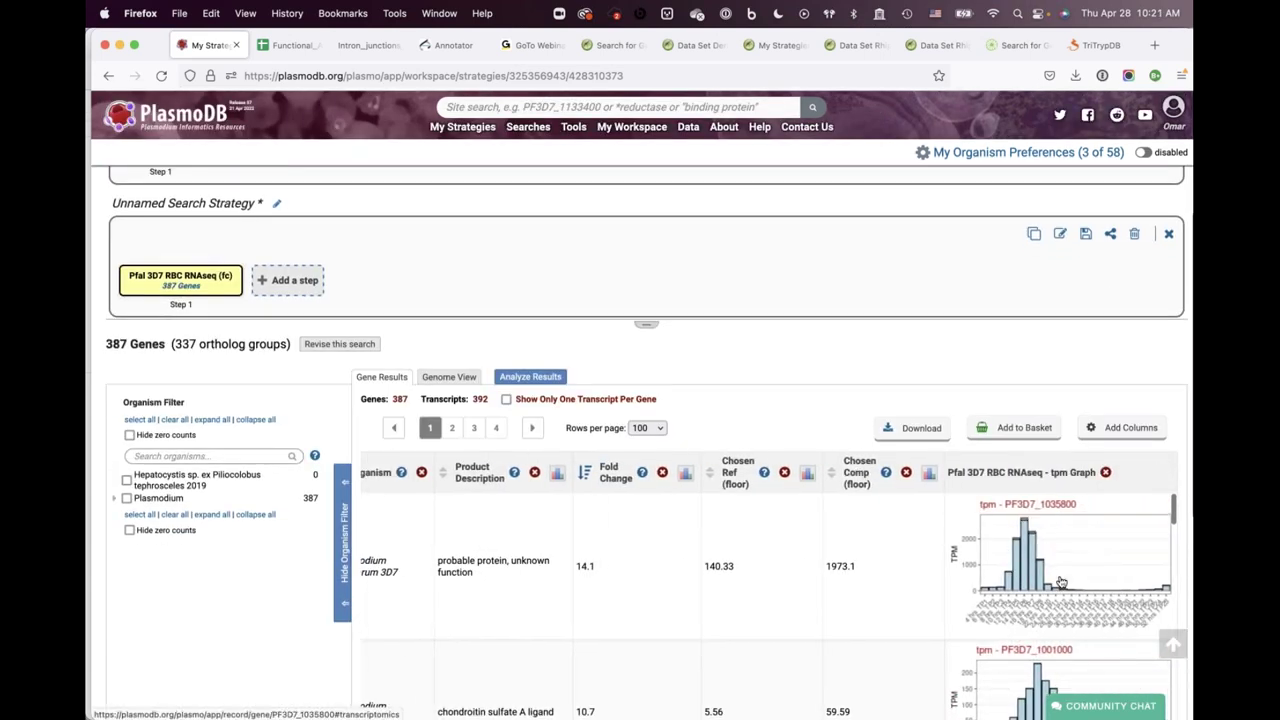
pyautogui.scroll(-5, 1058, 663)
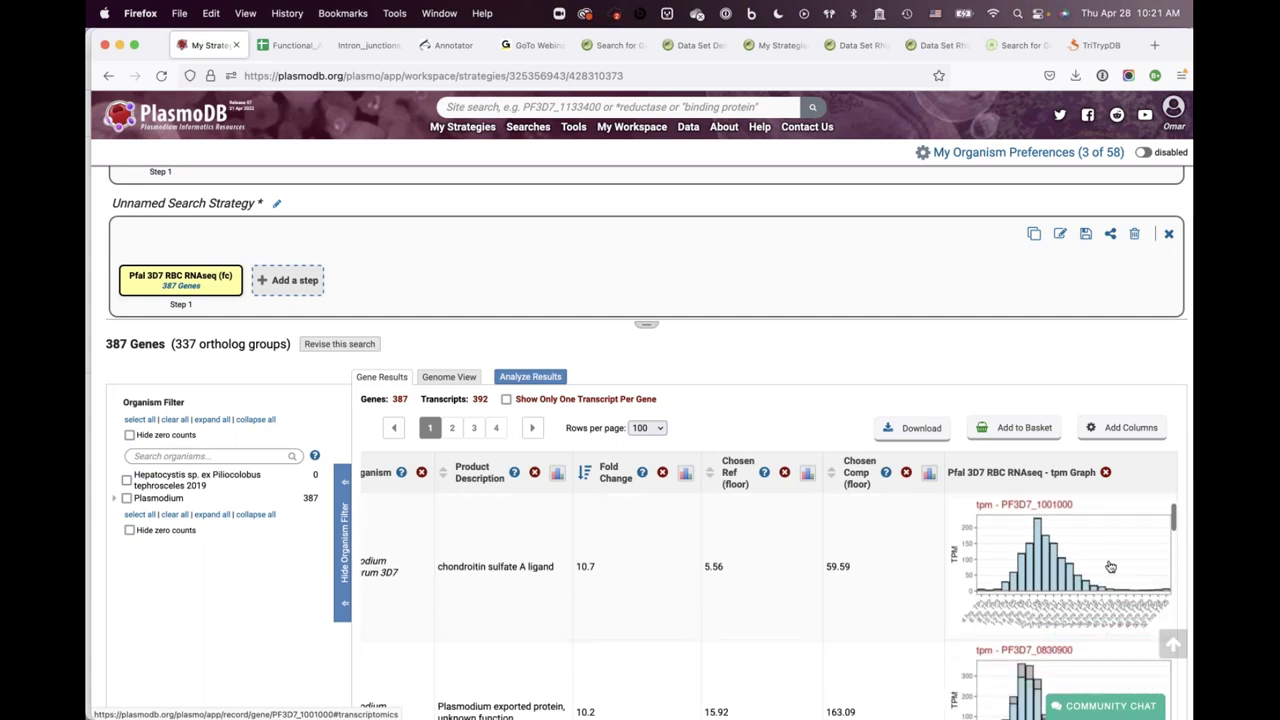
pyautogui.scroll(-2, 1105, 568)
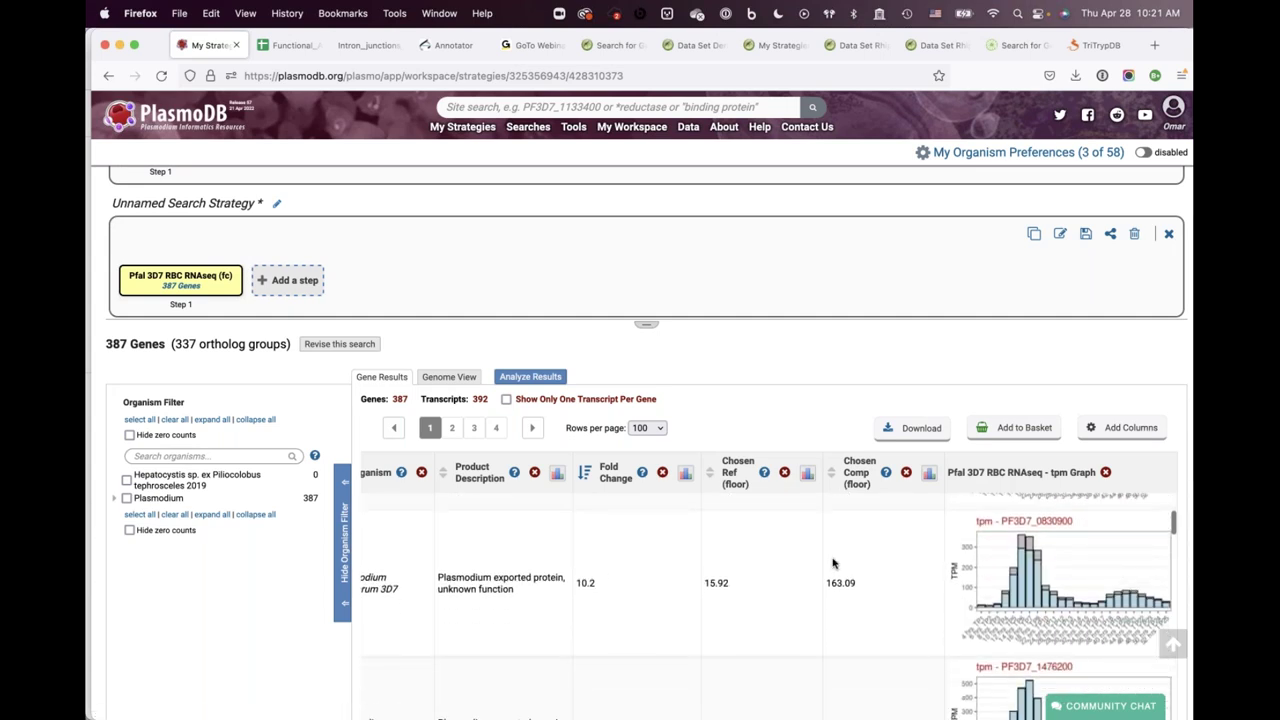
pyautogui.scroll(10, 600, 573)
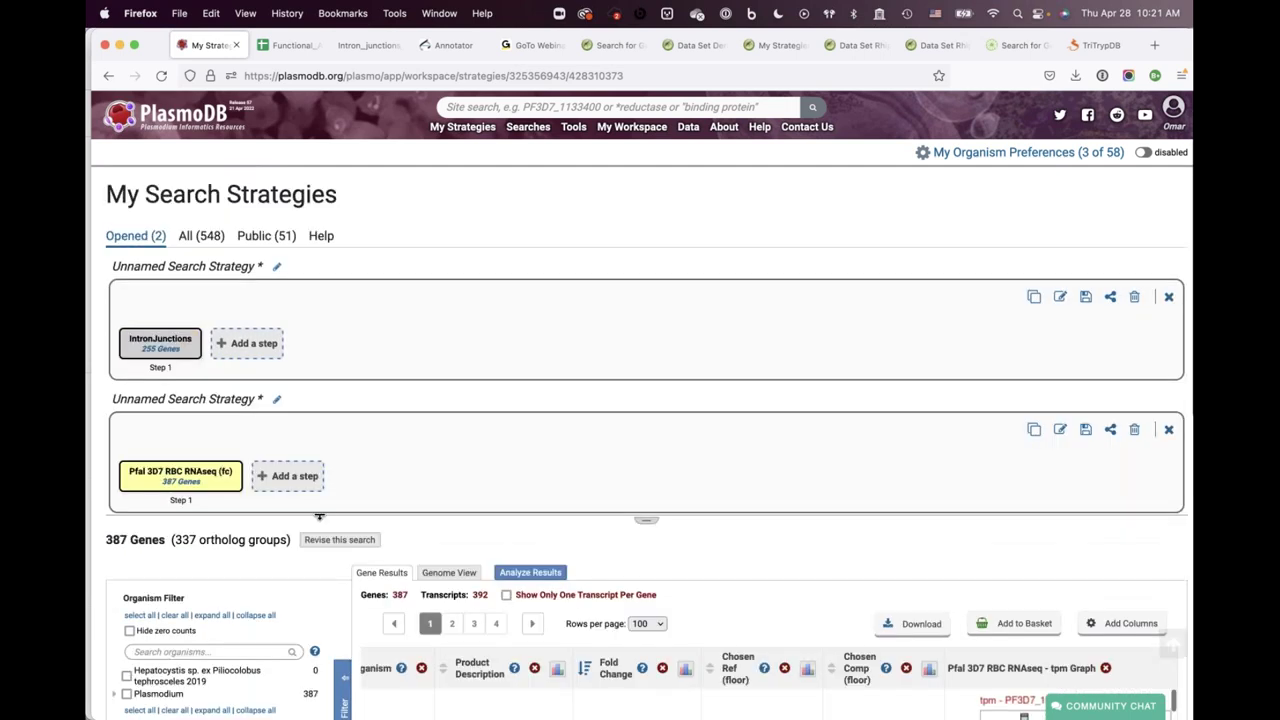
pyautogui.click(289, 477)
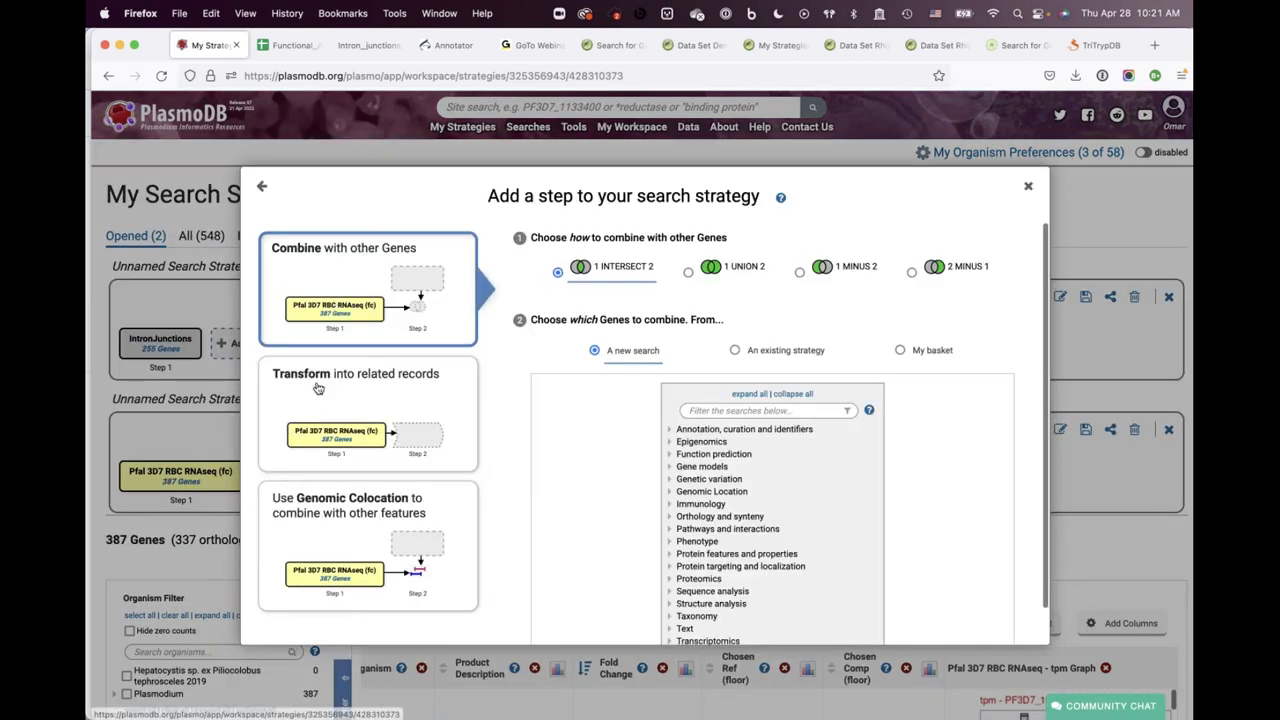
pyautogui.click(715, 410)
pyautogui.write('secre')
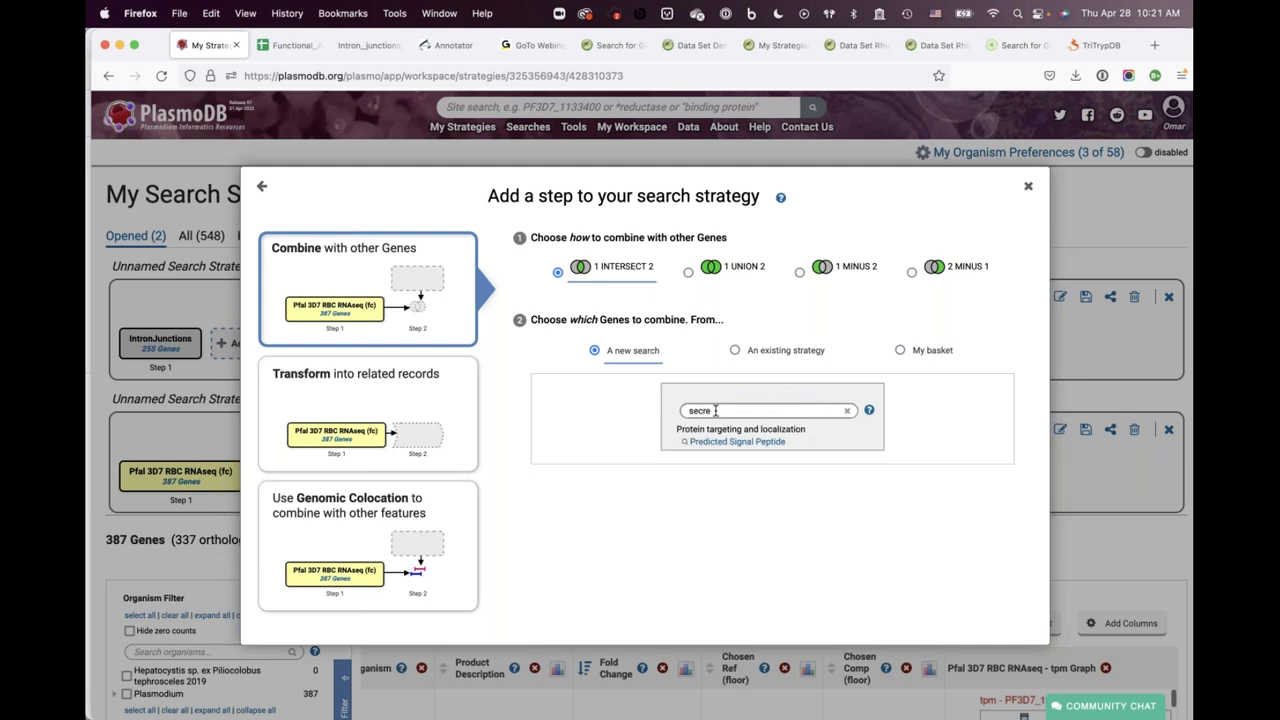
pyautogui.click(737, 441)
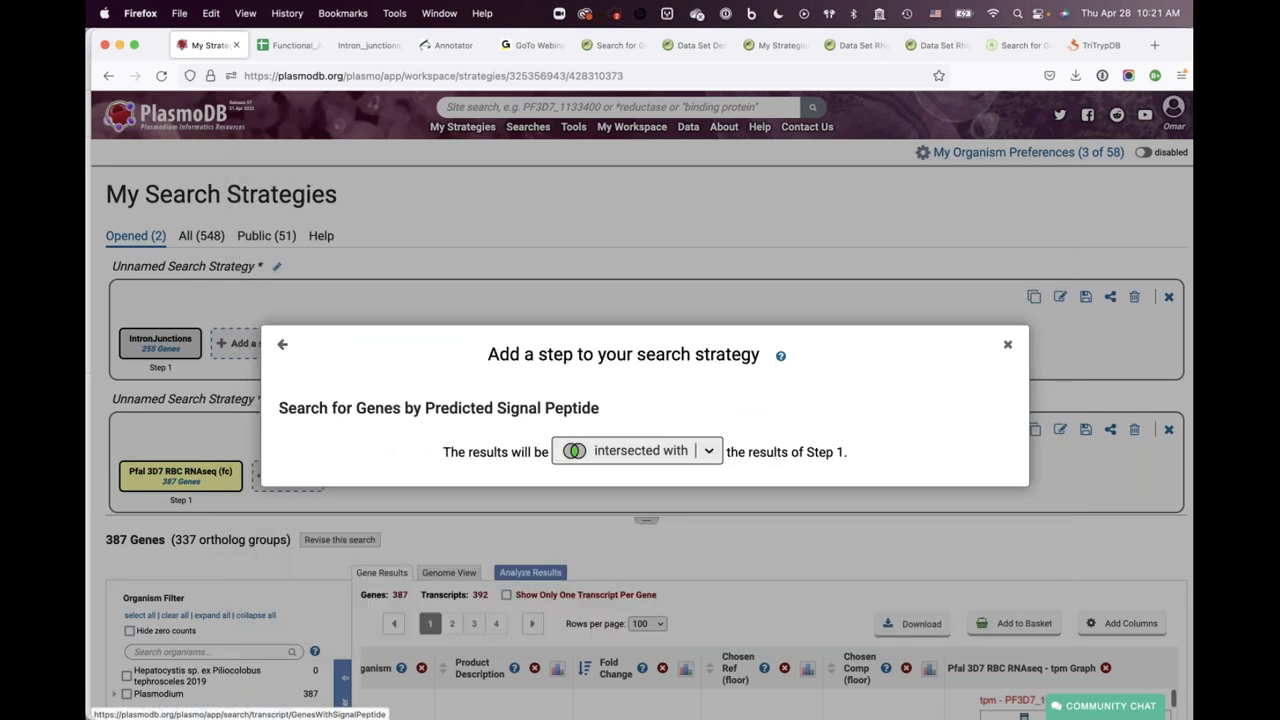
# Restrict the signal peptide search to Plasmodium falciparum 3D7 and run the step
pyautogui.click(331, 367)
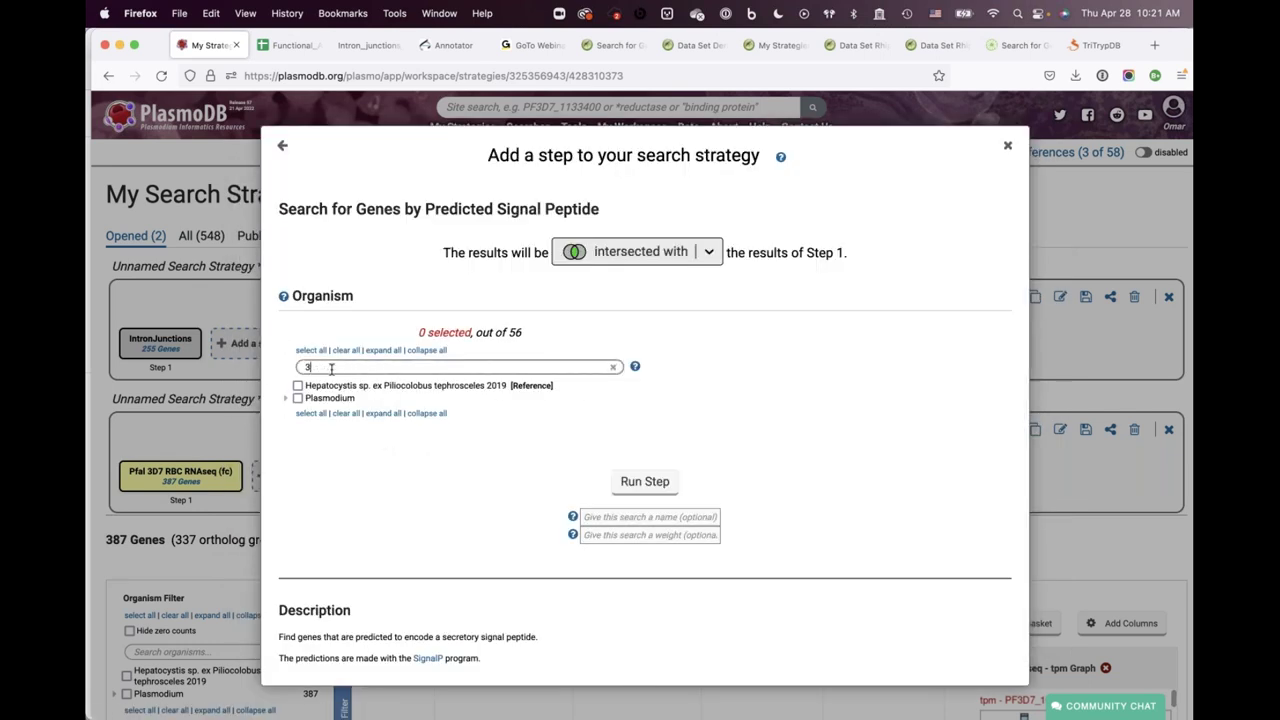
pyautogui.write('3')
pyautogui.click(324, 420)
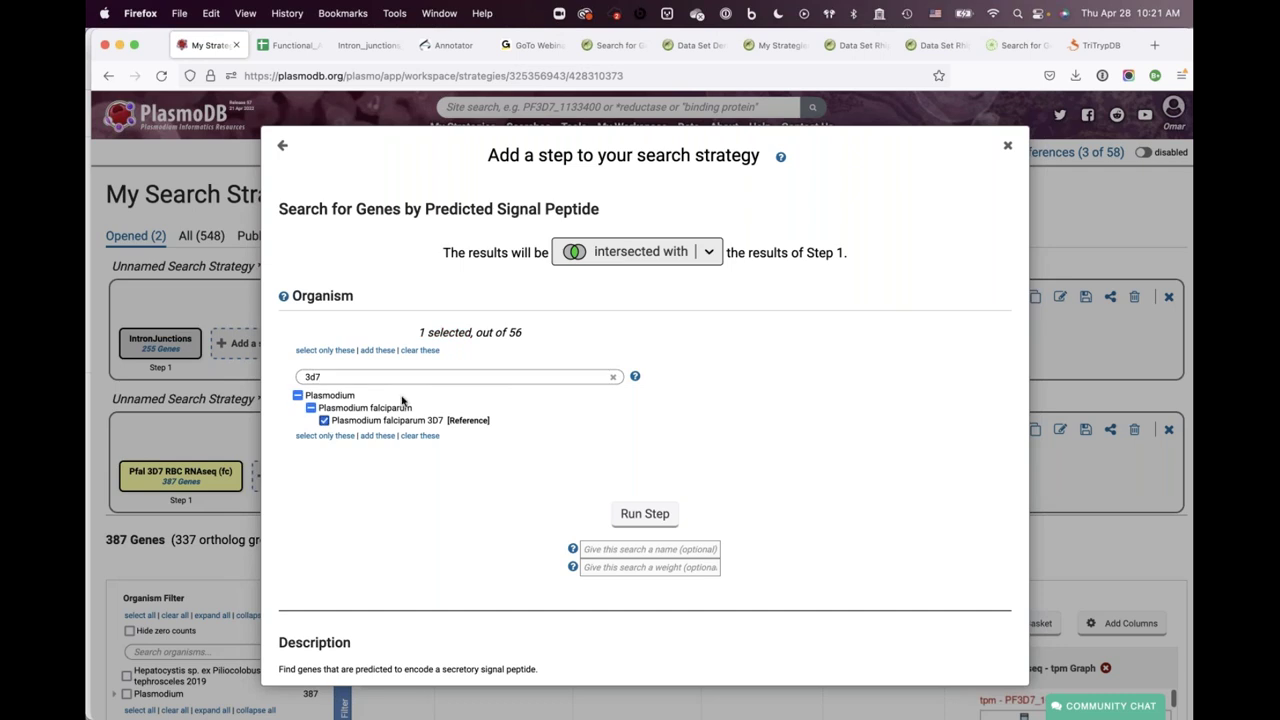
pyautogui.click(644, 514)
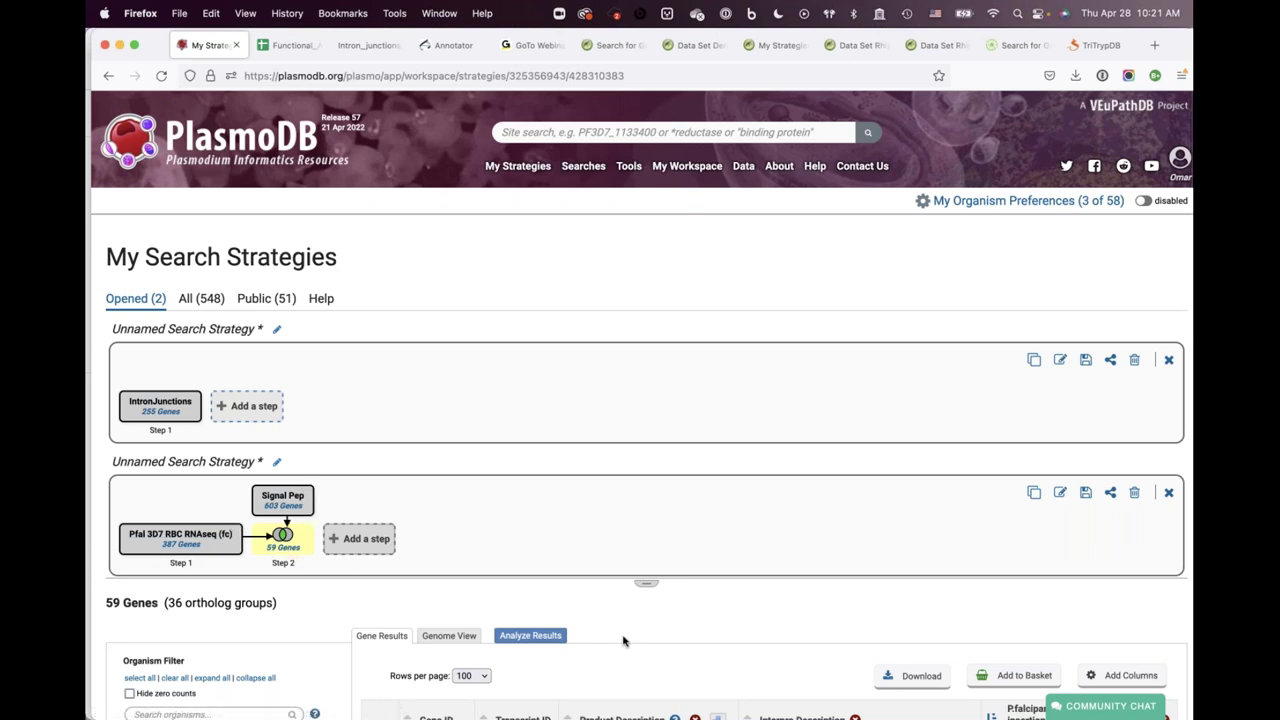
# Find the transcriptomics searches with the filter text "trans" and open the RNA-Seq Evidence search
pyautogui.scroll(-6, 732, 654)
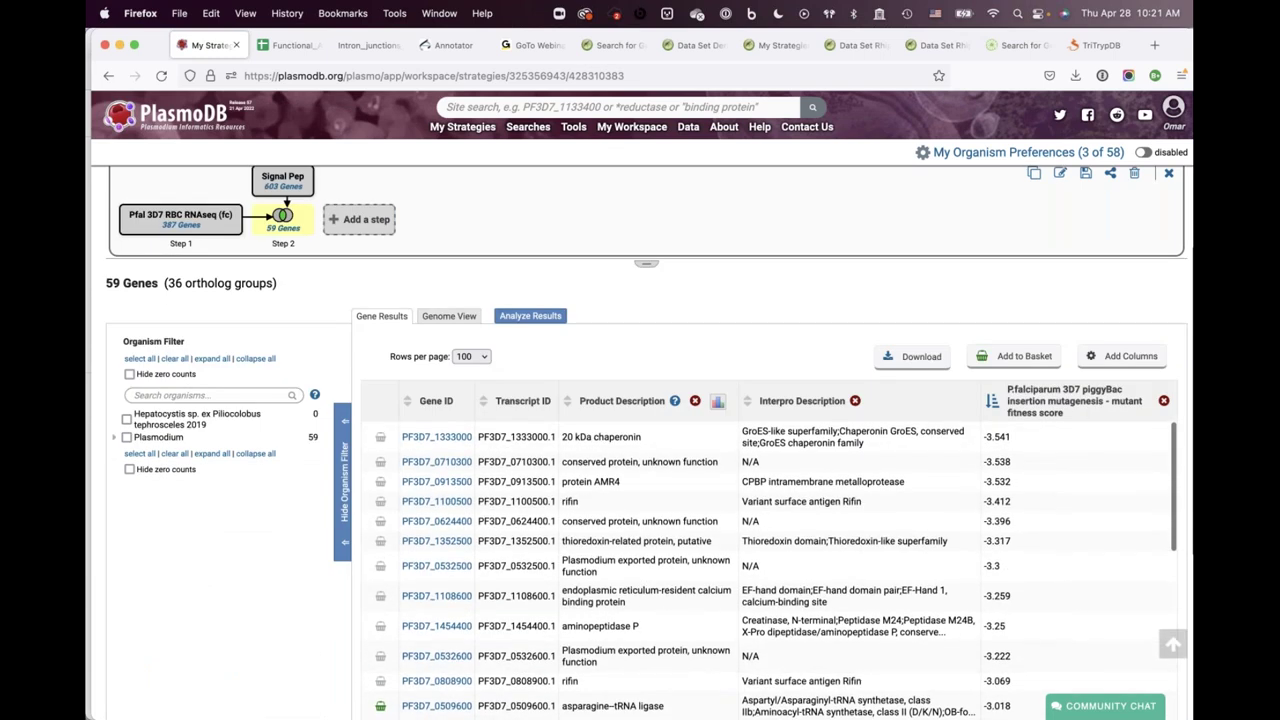
pyautogui.scroll(-3, 669, 615)
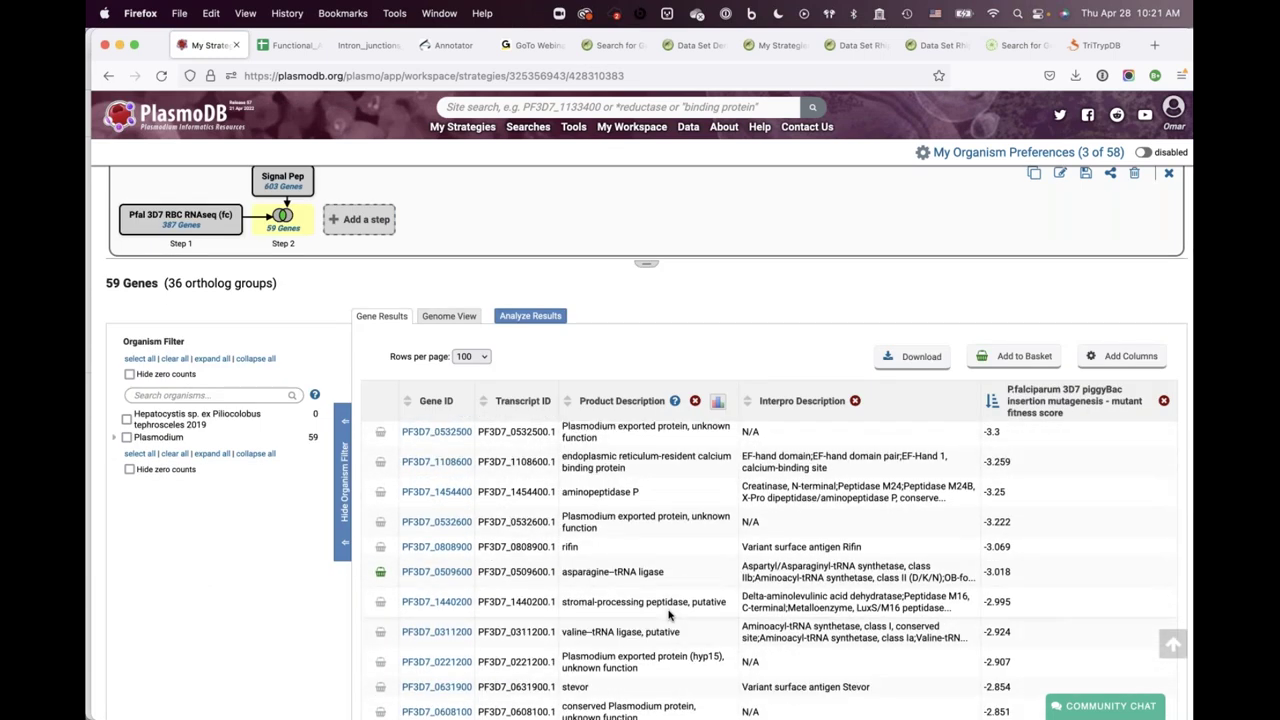
pyautogui.scroll(4, 669, 615)
pyautogui.scroll(6, 566, 294)
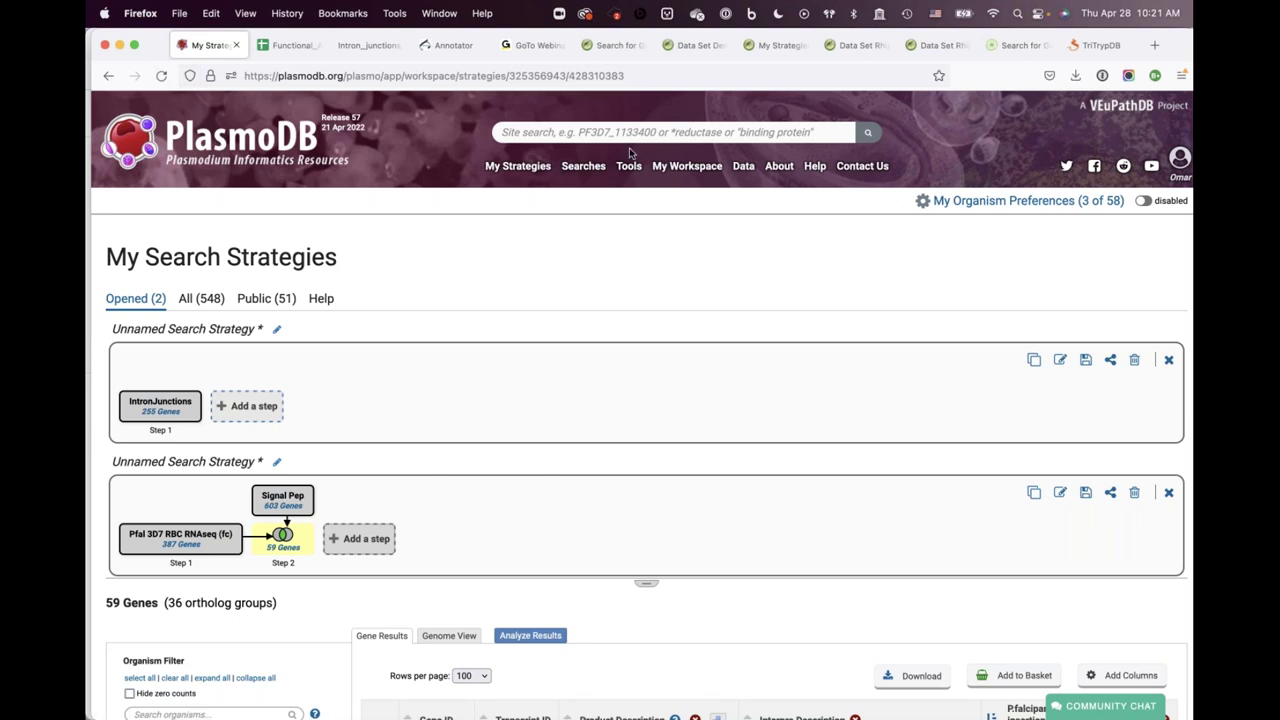
pyautogui.moveTo(584, 166)
pyautogui.write('intro')
pyautogui.doubleClick(619, 229)
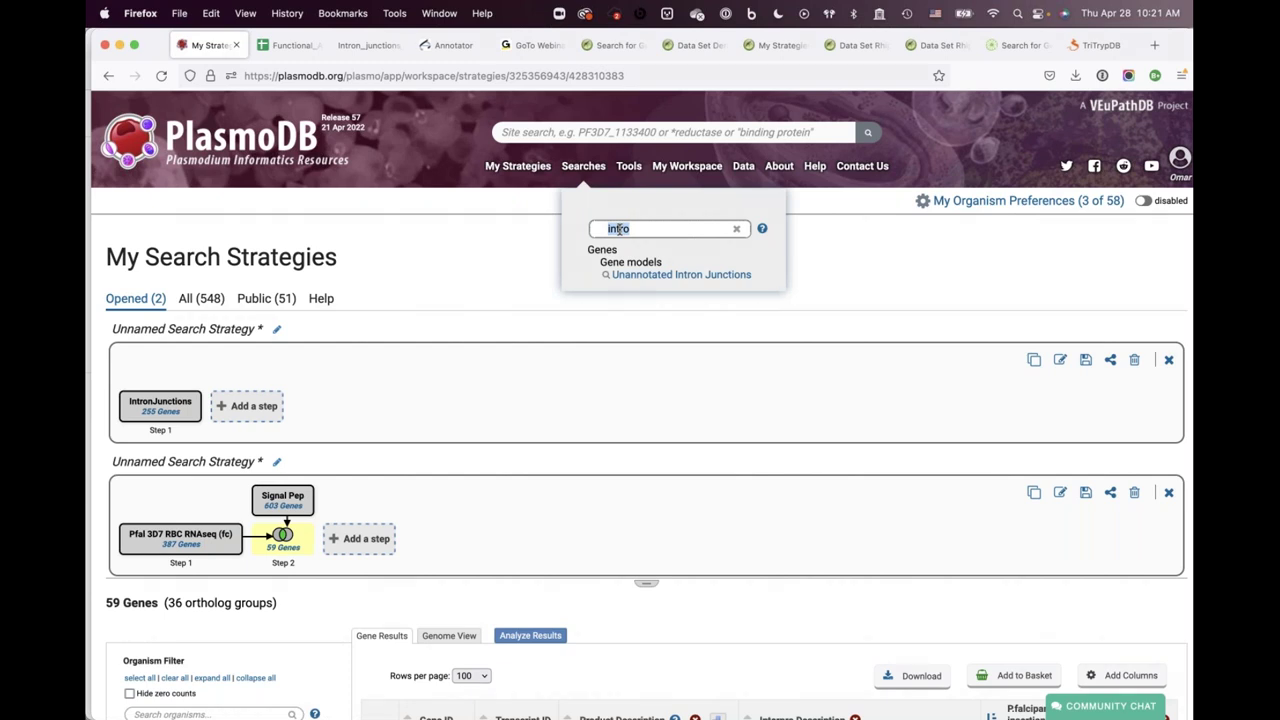
pyautogui.write('trans')
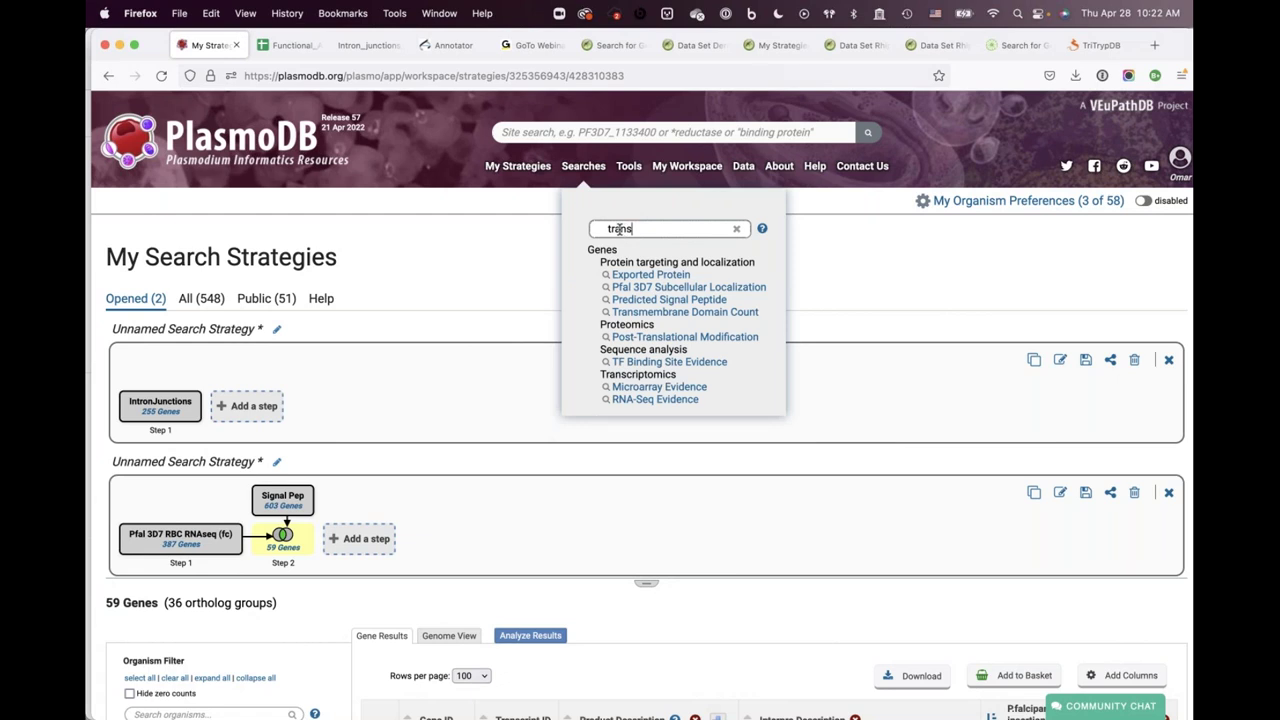
pyautogui.click(656, 400)
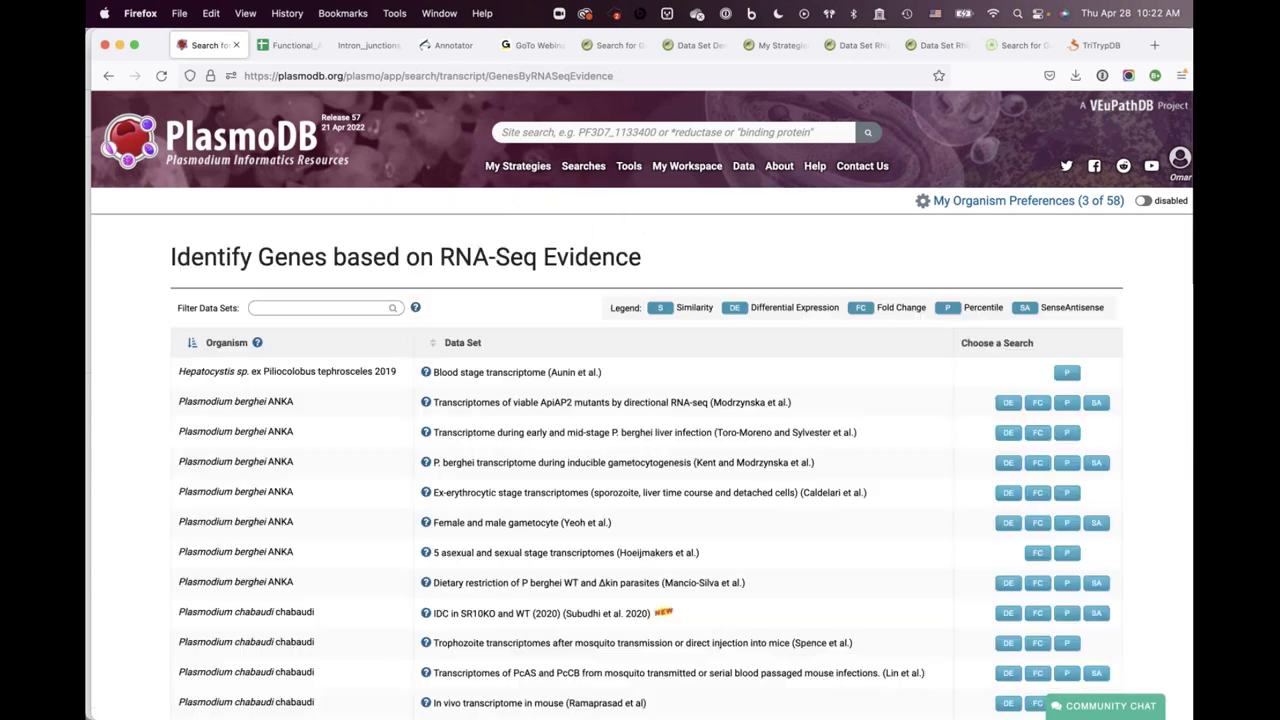
# Look through the list of RNA-Seq data sets, particularly those for Plasmodium falciparum 3D7
pyautogui.scroll(-10, 381, 539)
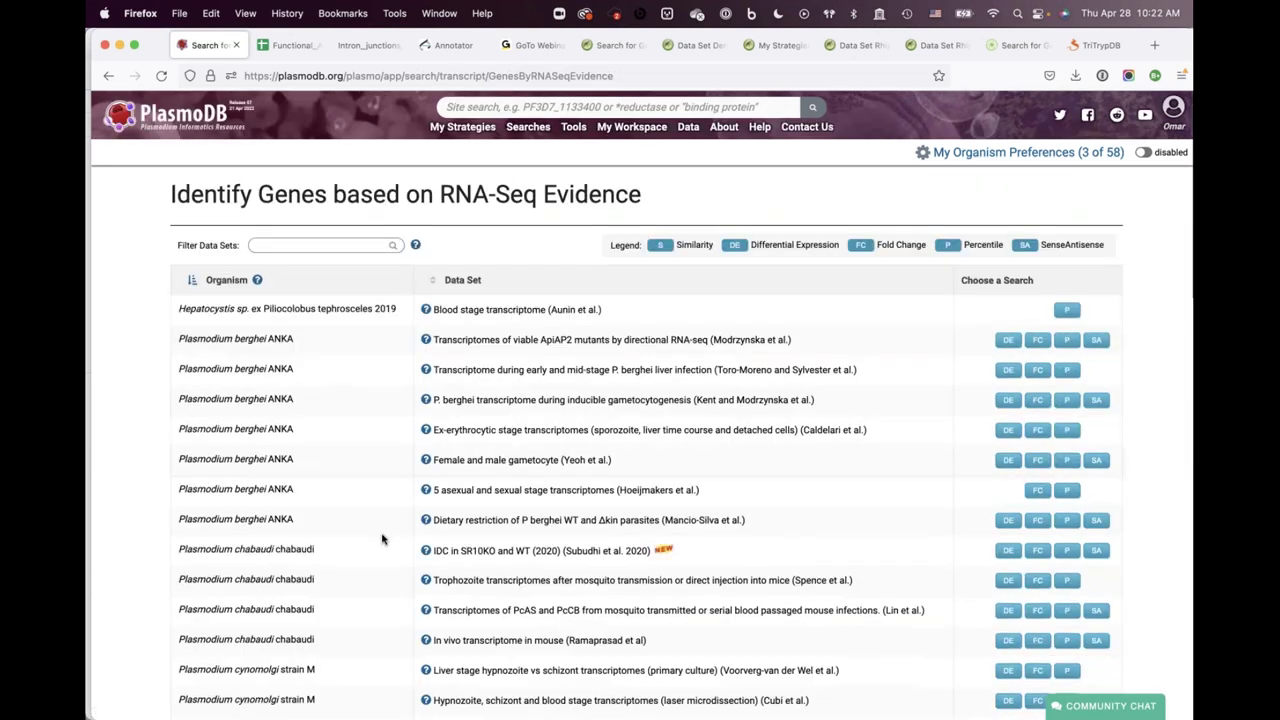
pyautogui.scroll(10, 381, 539)
pyautogui.scroll(2, 381, 539)
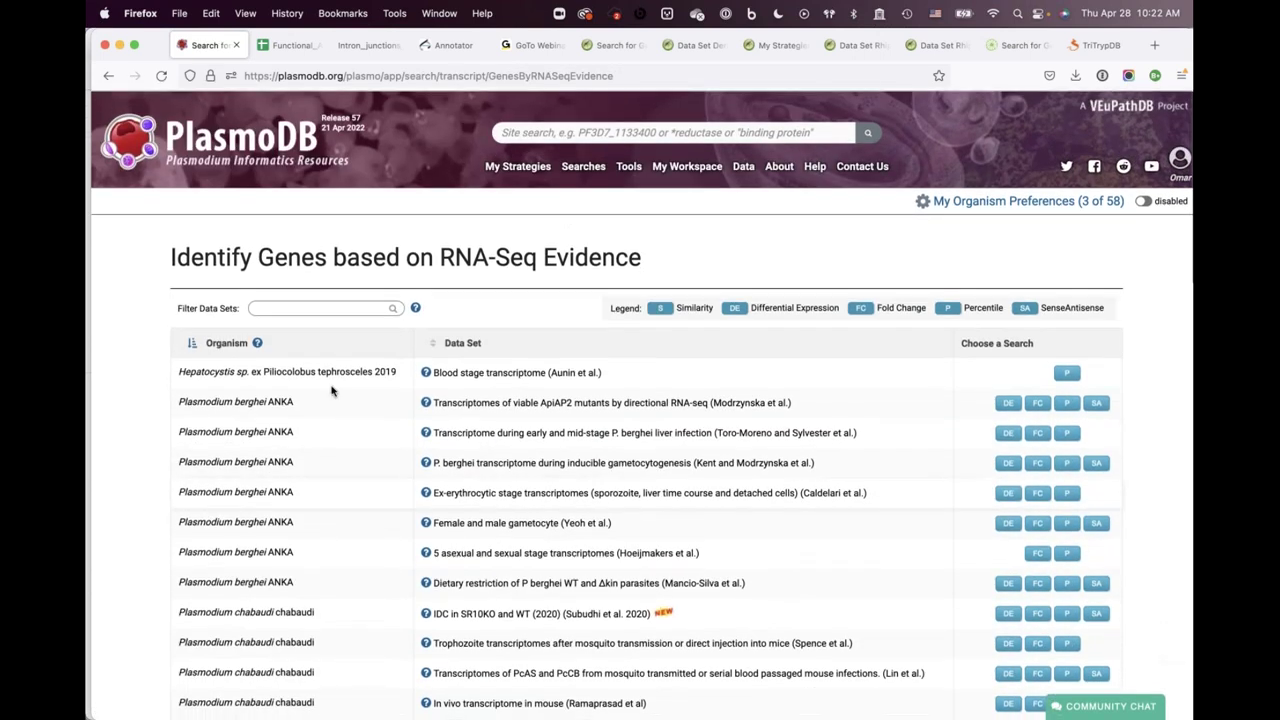
pyautogui.click(300, 306)
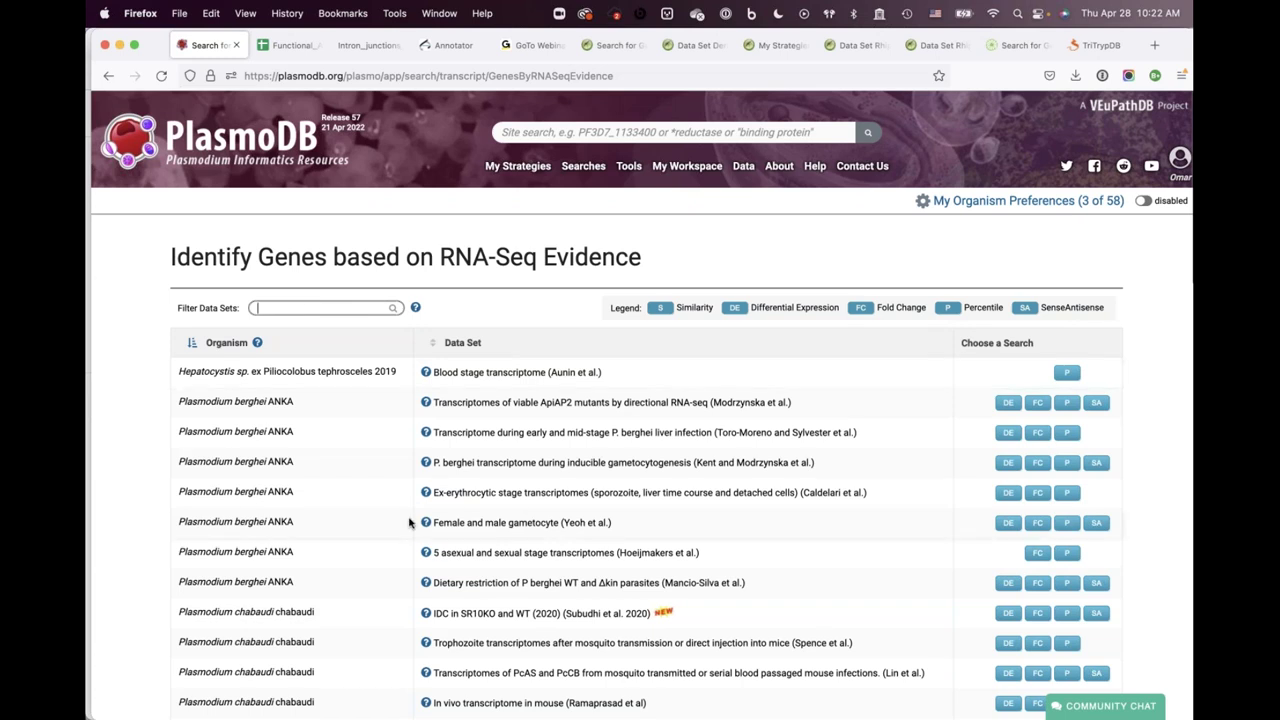
pyautogui.scroll(-1, 409, 521)
pyautogui.scroll(-5, 409, 521)
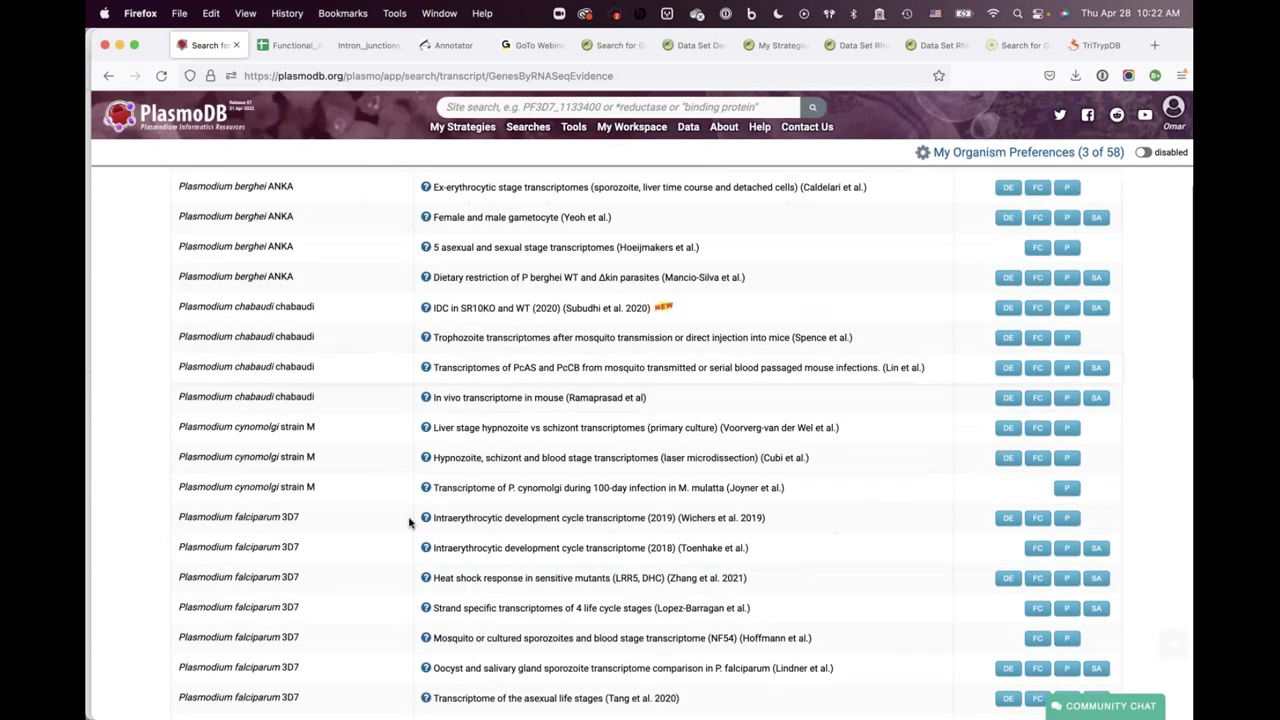
pyautogui.scroll(-10, 693, 455)
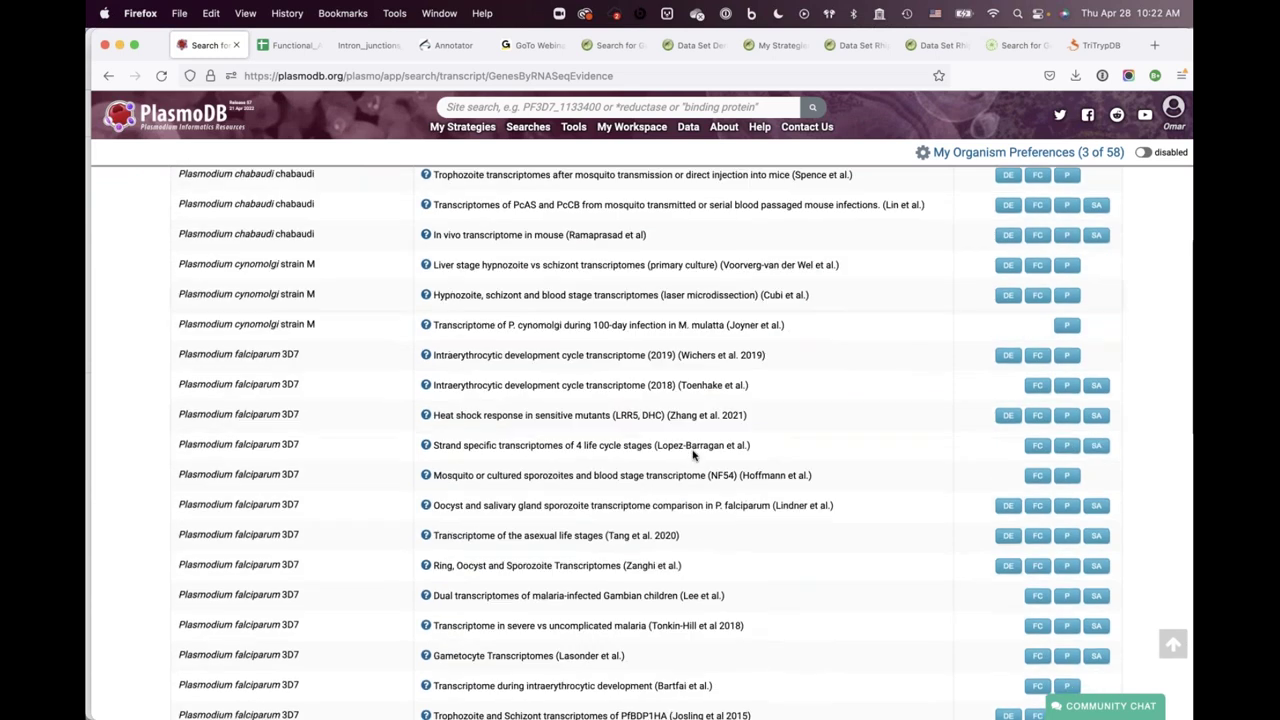
pyautogui.scroll(-1, 693, 455)
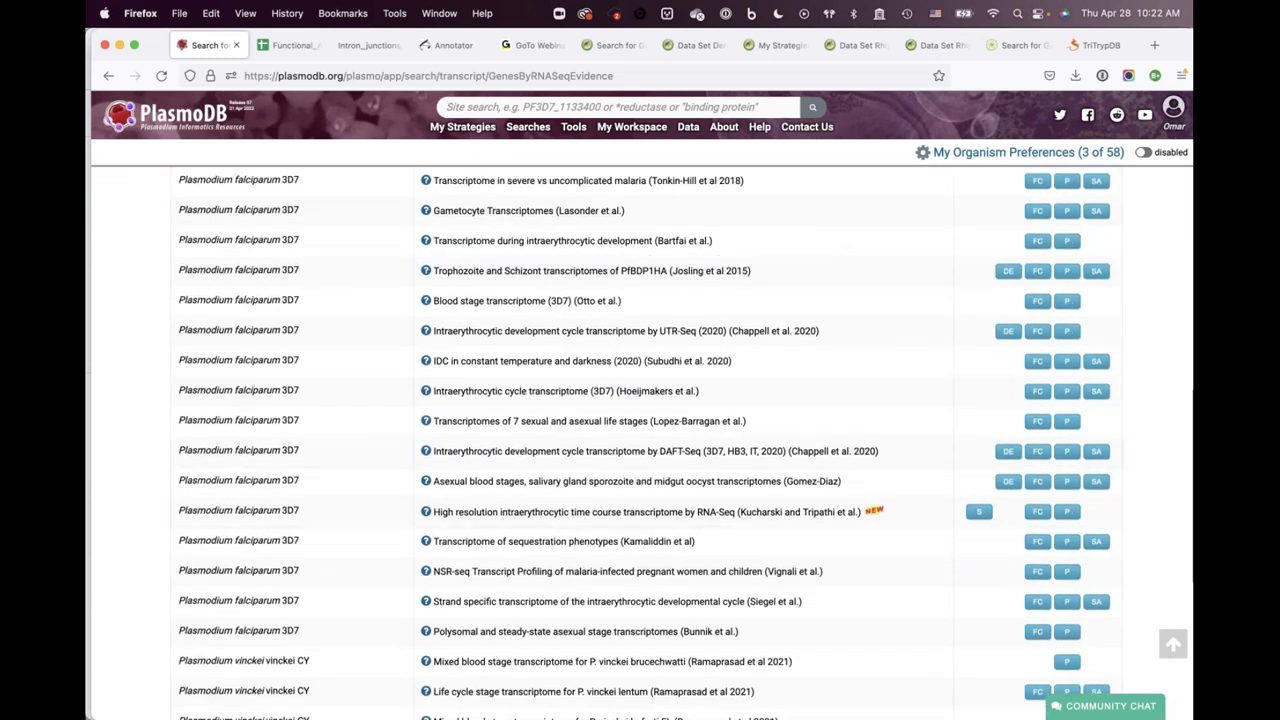
pyautogui.scroll(15, 640, 445)
# Filter the data sets by "kuch" and open the Similarity search for the high resolution intraerythrocytic time course transcriptome
pyautogui.click(281, 249)
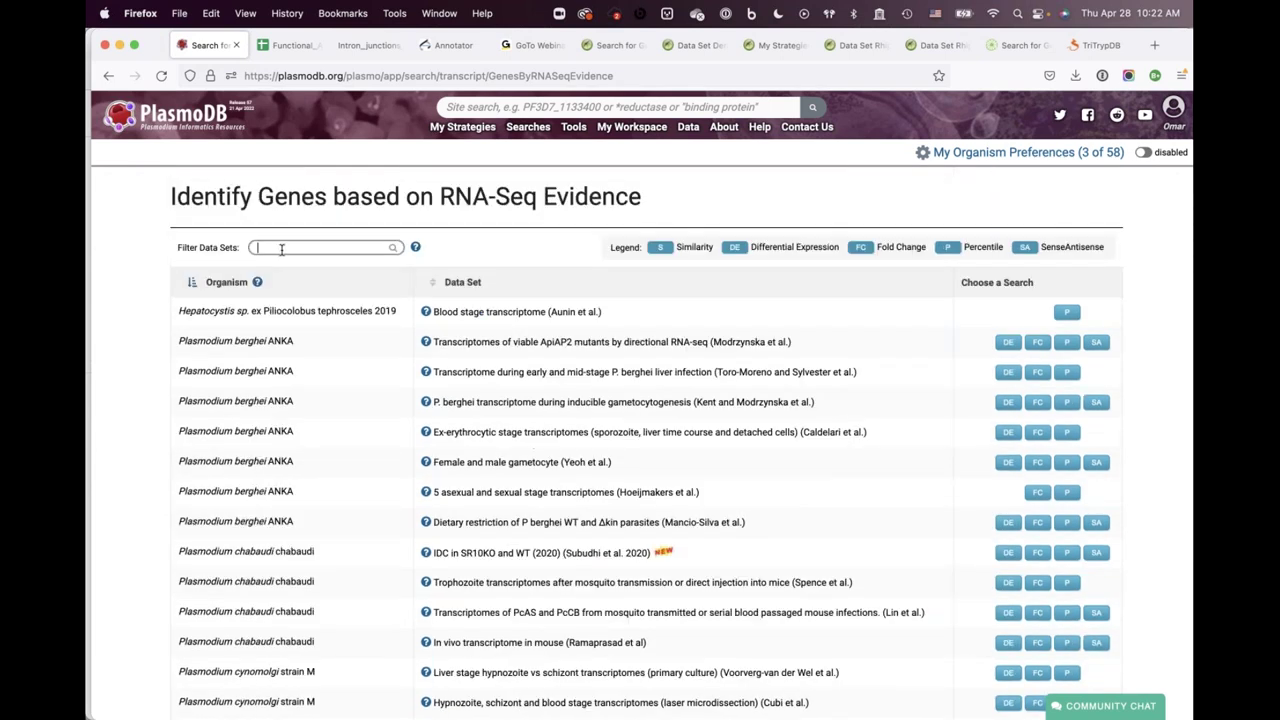
pyautogui.write('kuch')
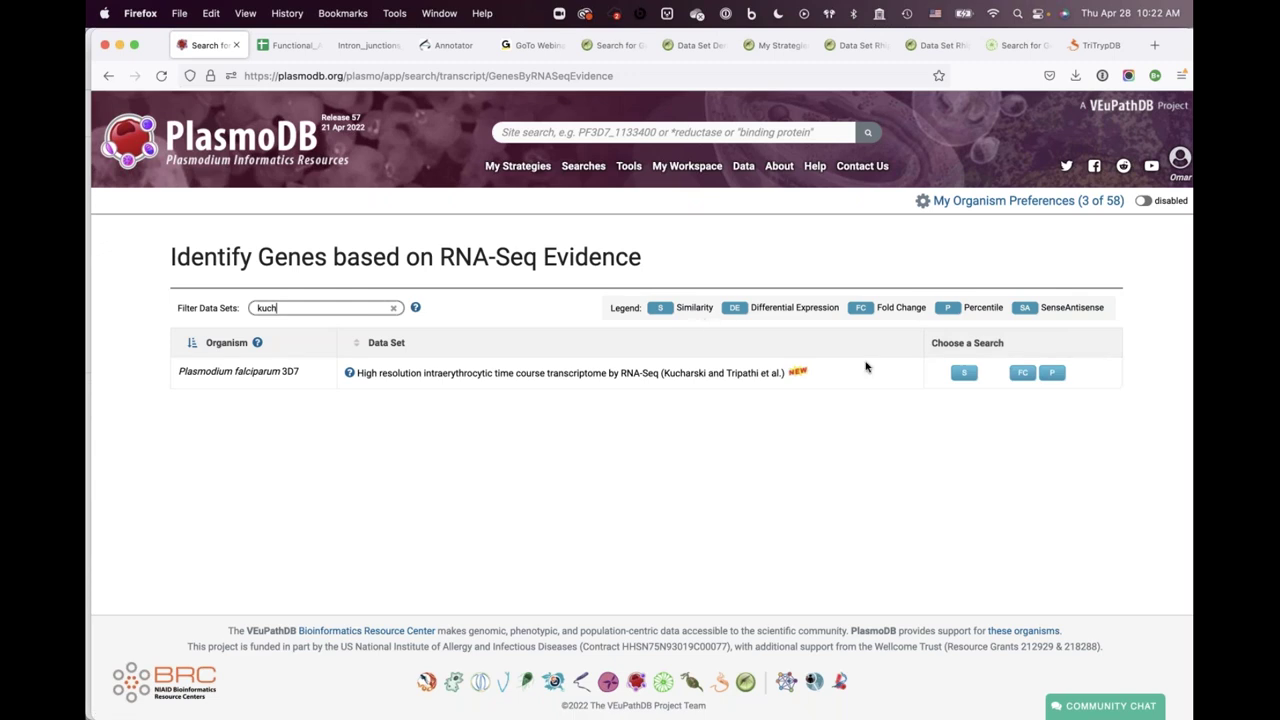
pyautogui.click(964, 373)
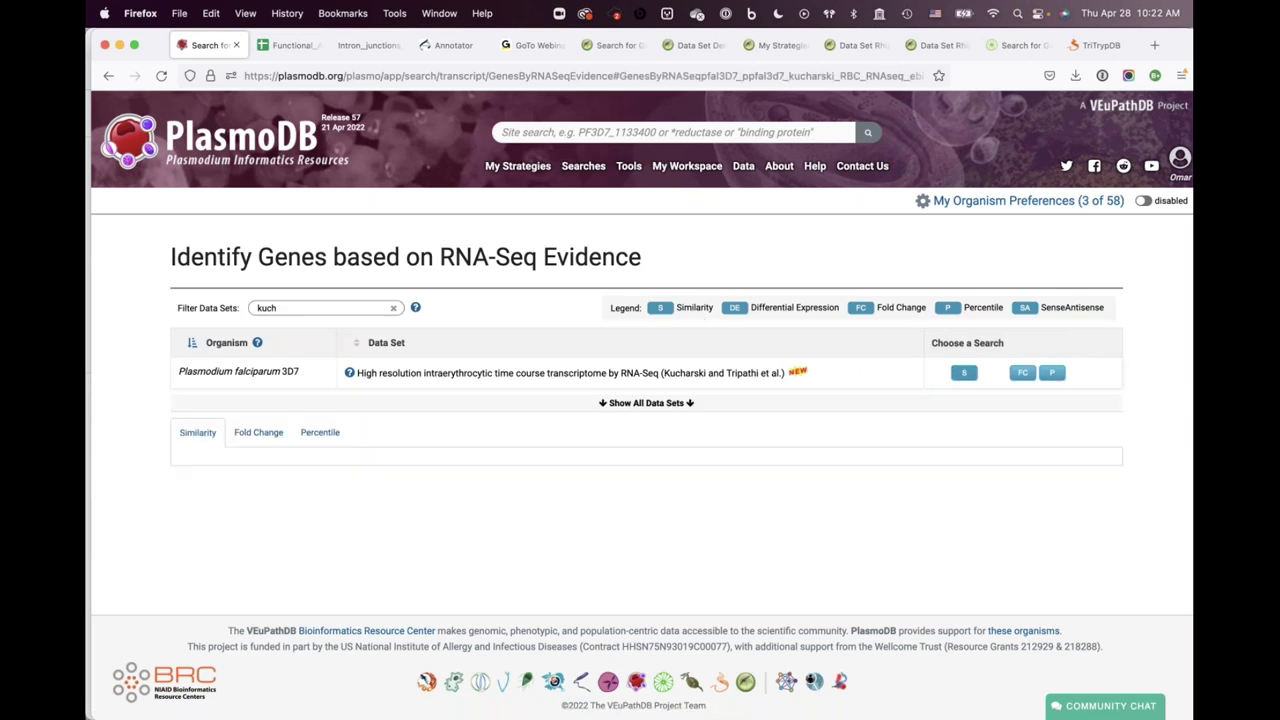
# Review the similarity search parameters for gene PF3D7_1133400 and run the search with the default settings
pyautogui.scroll(-5, 697, 521)
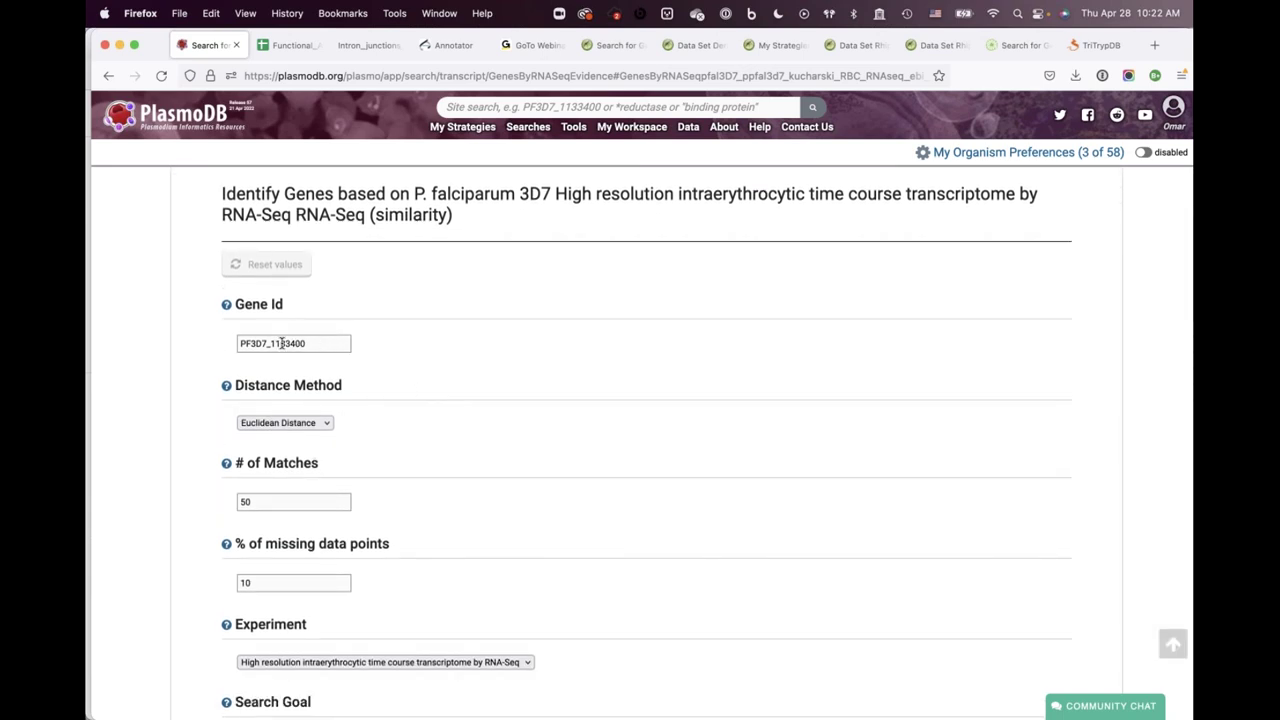
pyautogui.moveTo(310, 343); pyautogui.dragTo(230, 343)
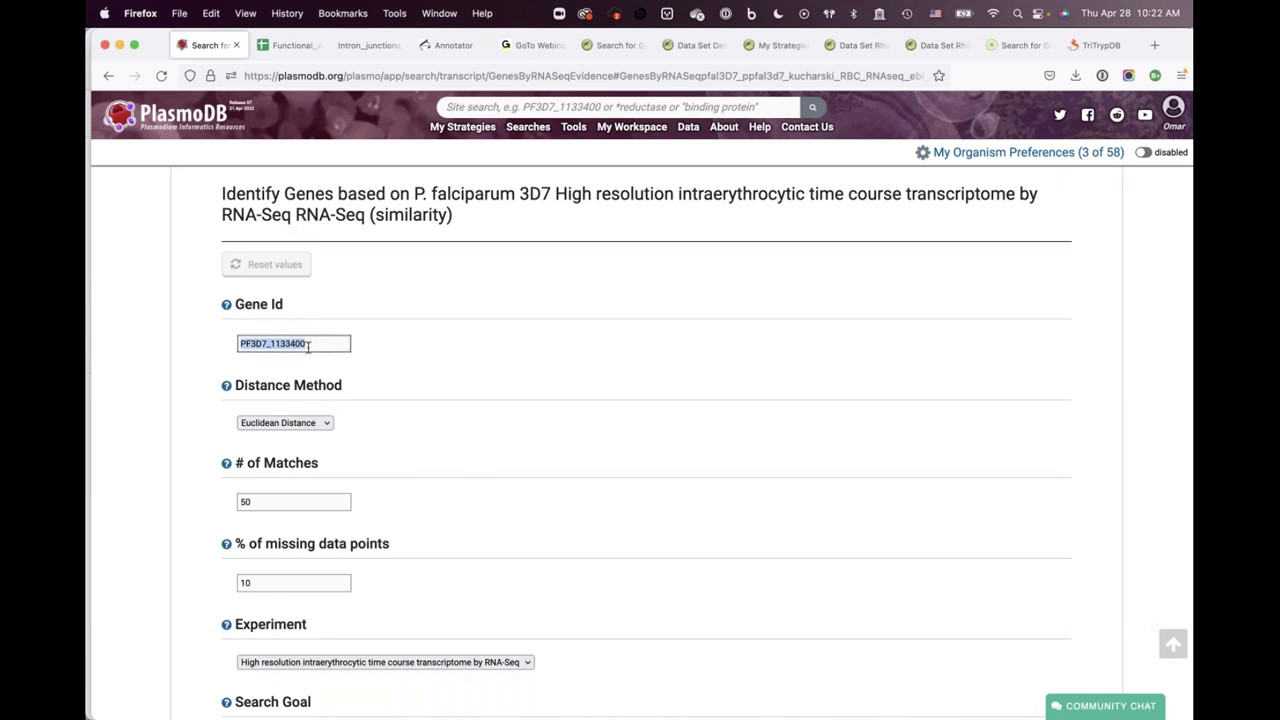
pyautogui.scroll(-1, 331, 390)
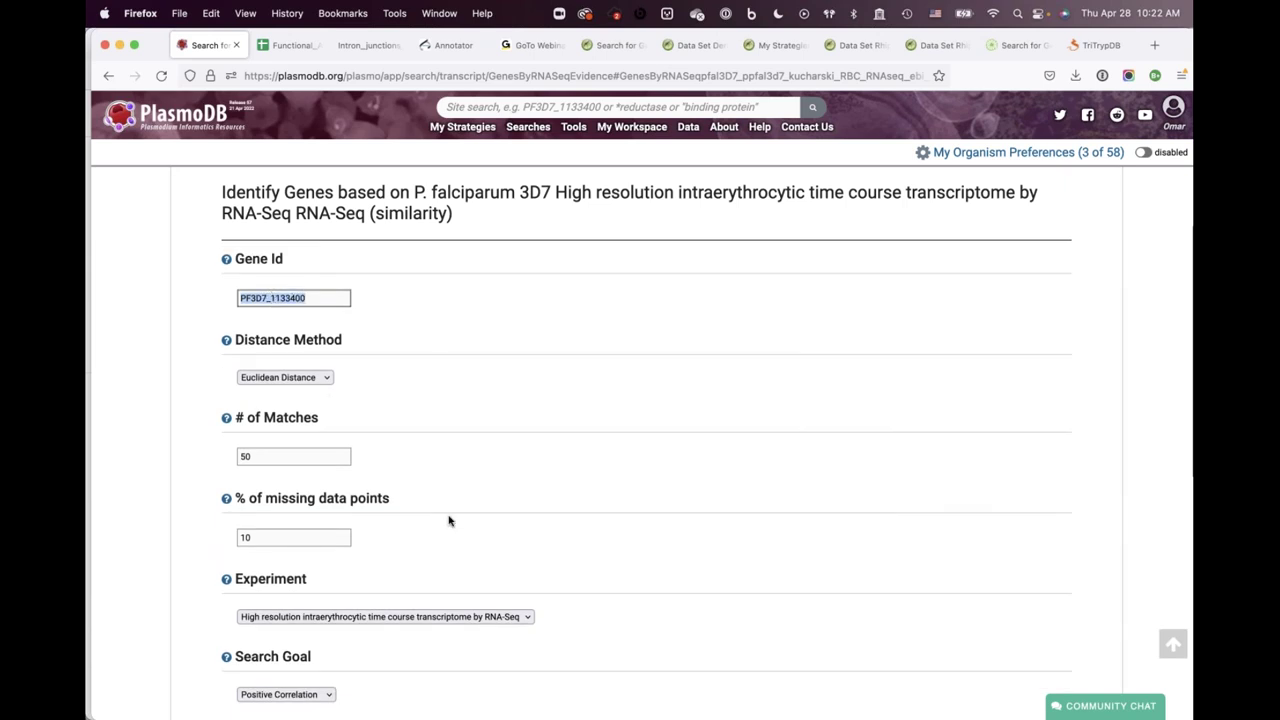
pyautogui.scroll(-2, 449, 520)
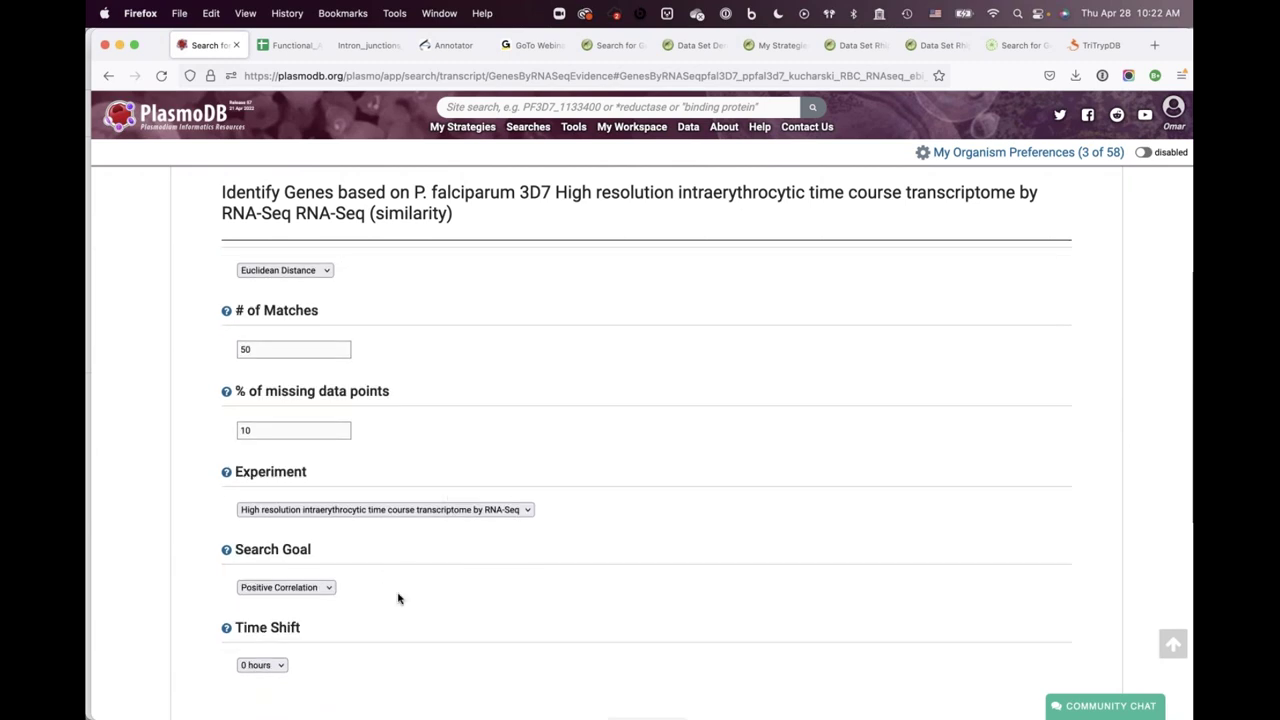
pyautogui.scroll(-1, 398, 598)
pyautogui.scroll(-2, 327, 669)
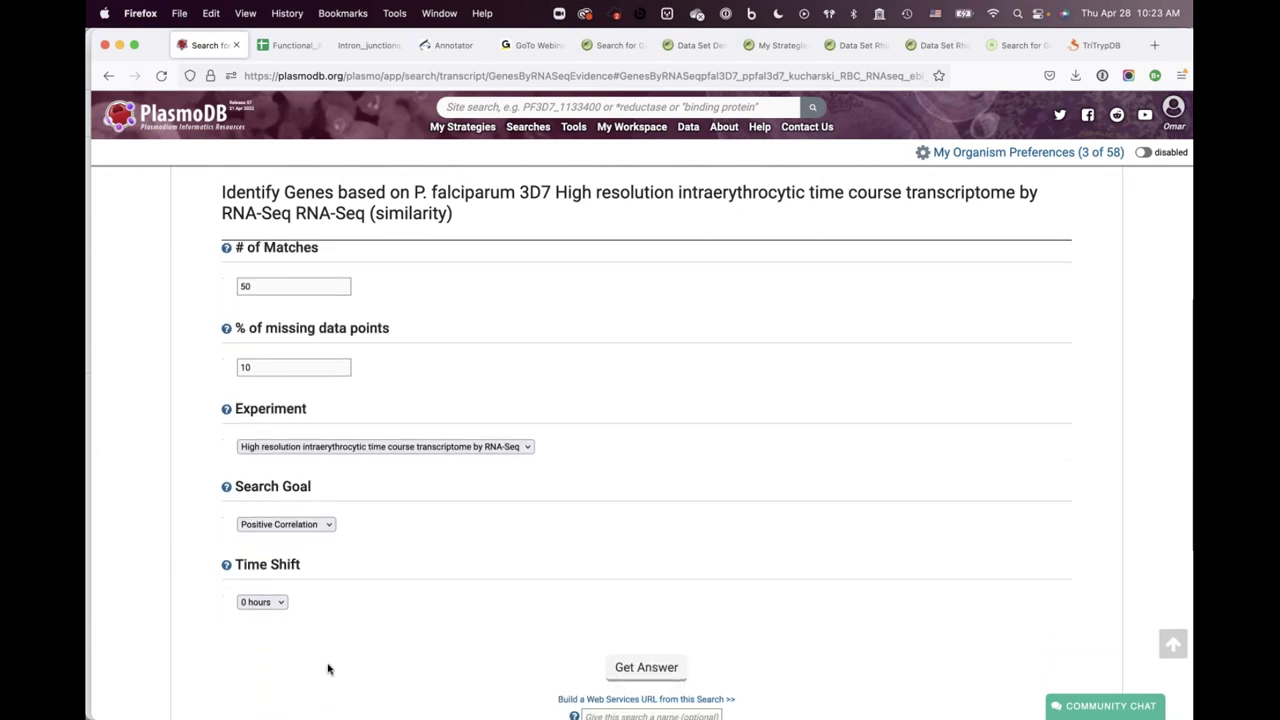
pyautogui.click(646, 617)
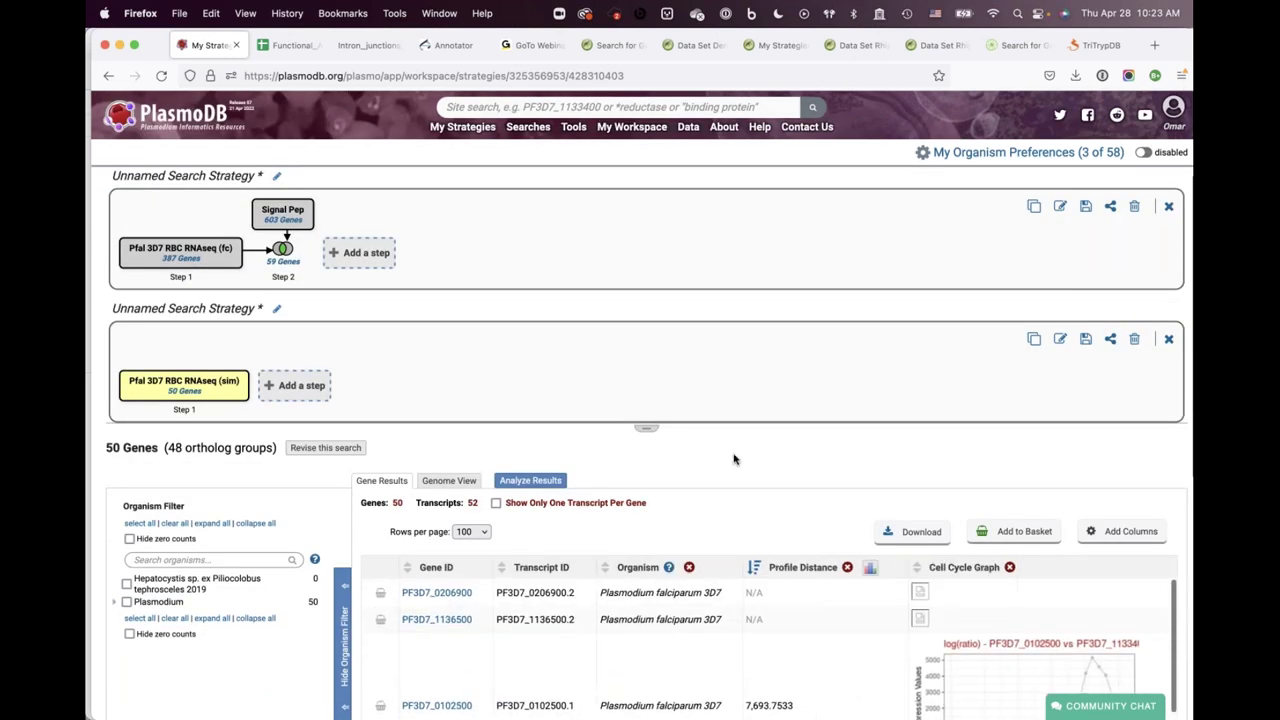
# Examine the profile distances and cell cycle graphs of the genes returned by the similarity search
pyautogui.scroll(-3, 734, 457)
pyautogui.scroll(-1, 790, 457)
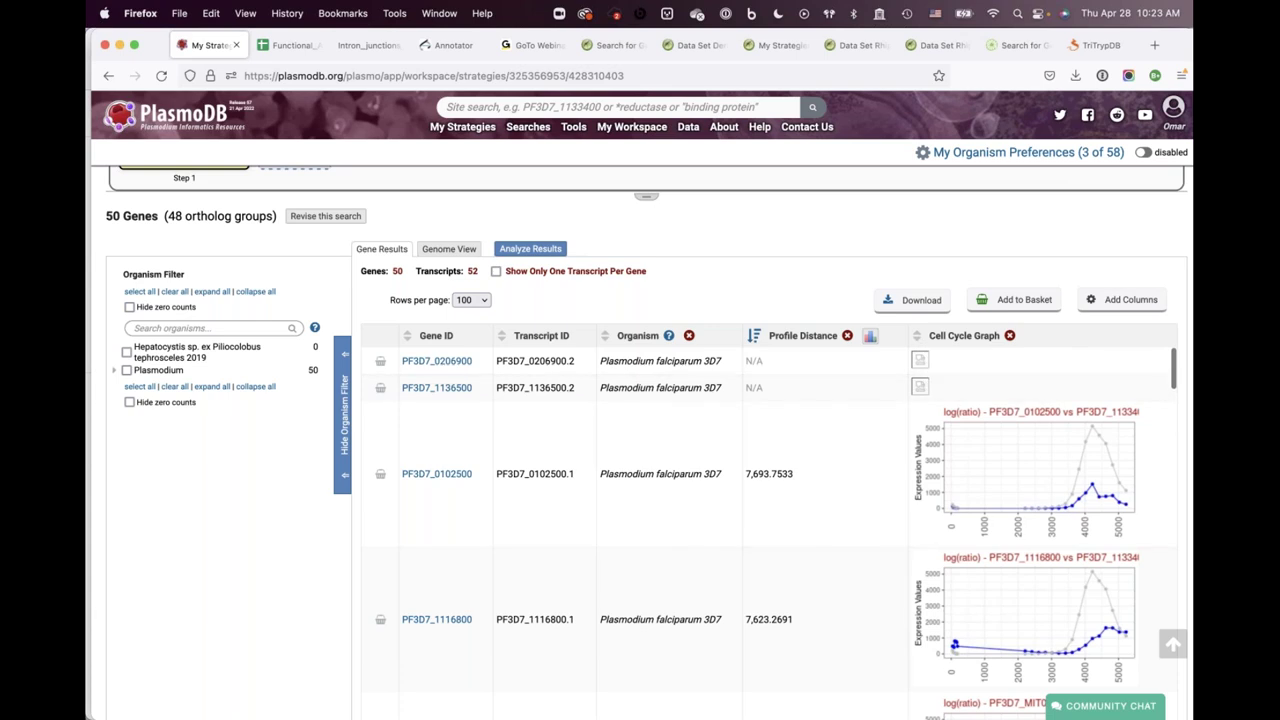
pyautogui.scroll(-2, 927, 386)
pyautogui.scroll(-1, 607, 404)
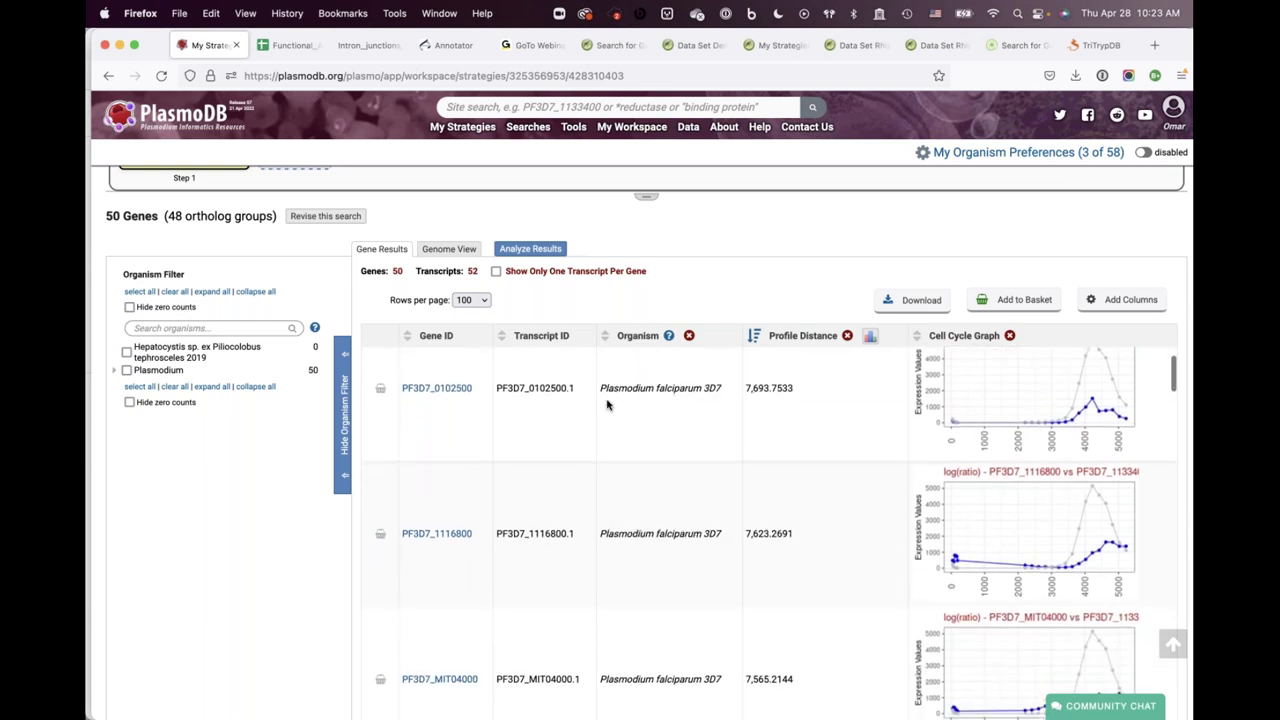
pyautogui.scroll(1, 641, 440)
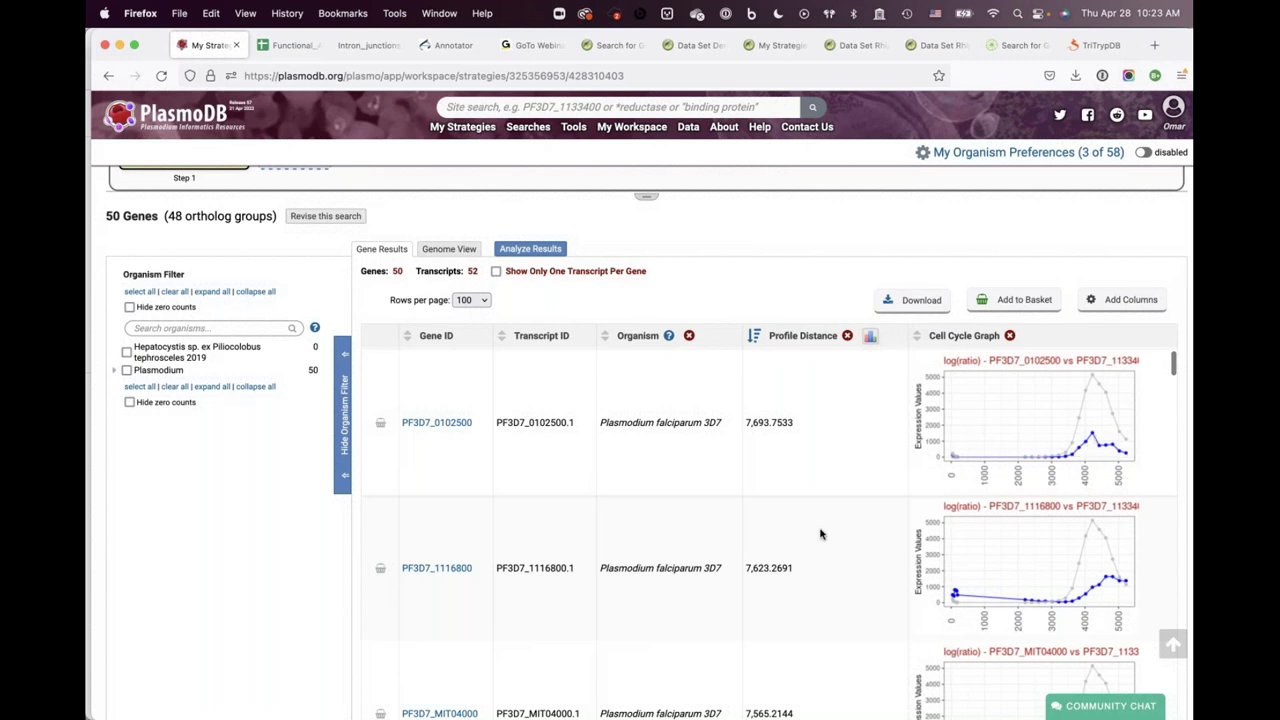
# Compare the expression curves of genes further down the similarity results with the curve of PF3D7_1133400
pyautogui.scroll(-3, 780, 551)
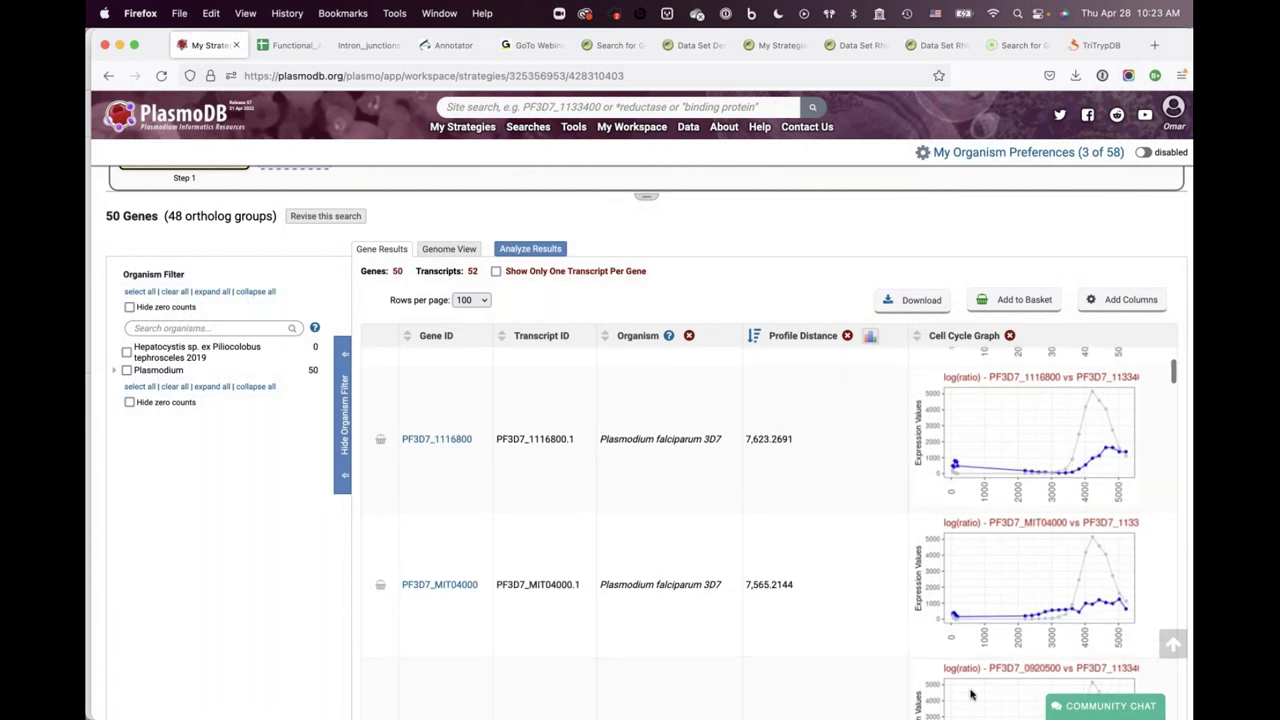
pyautogui.scroll(-1, 970, 693)
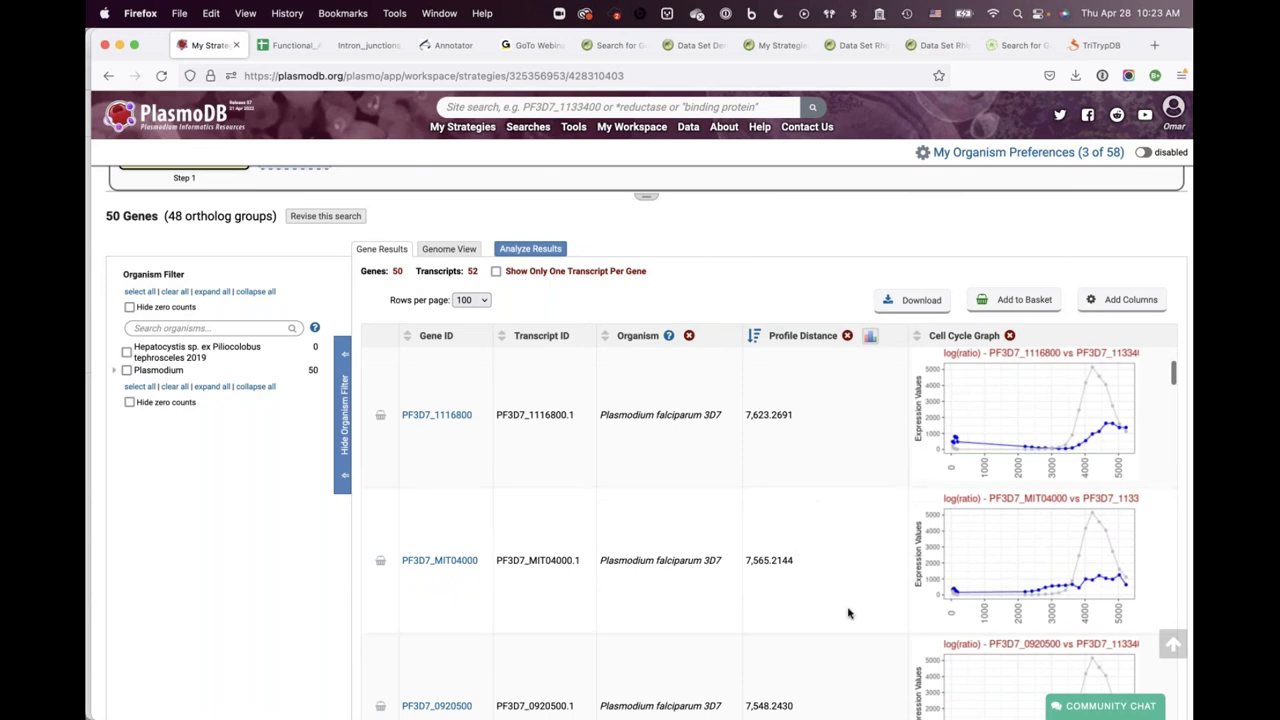
pyautogui.scroll(-1, 863, 640)
pyautogui.scroll(-1, 863, 641)
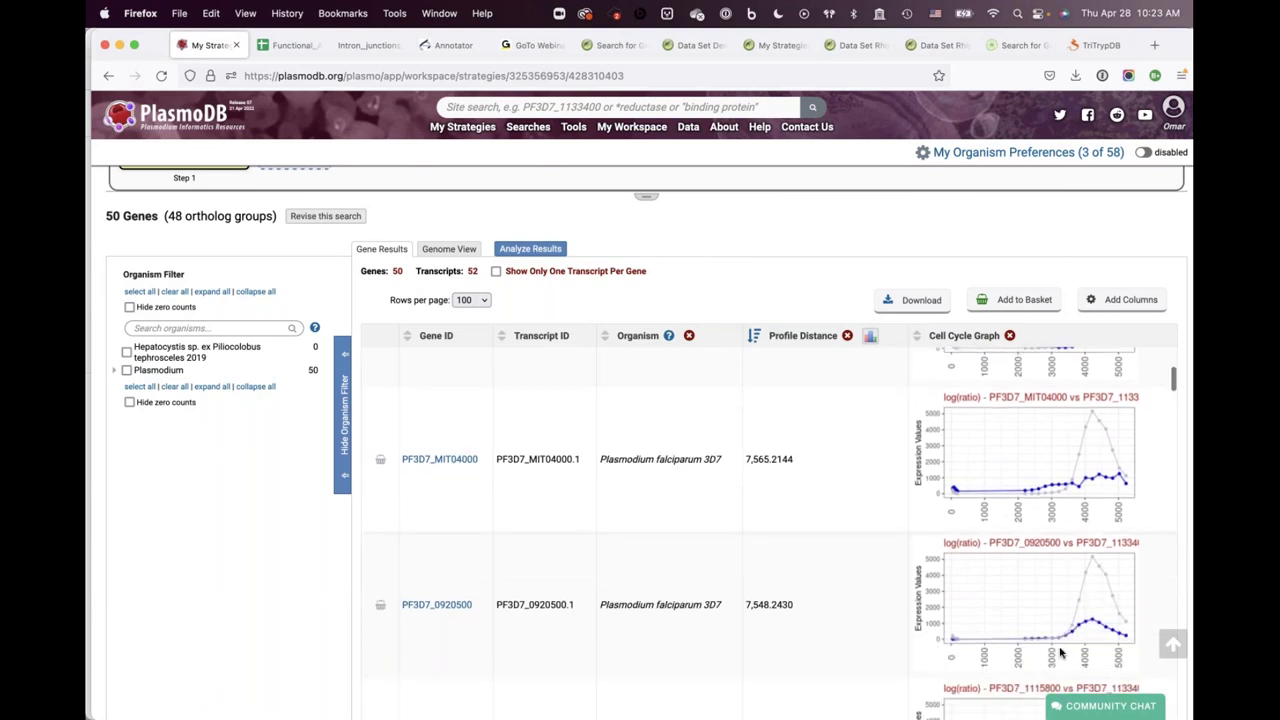
pyautogui.scroll(-6, 1066, 652)
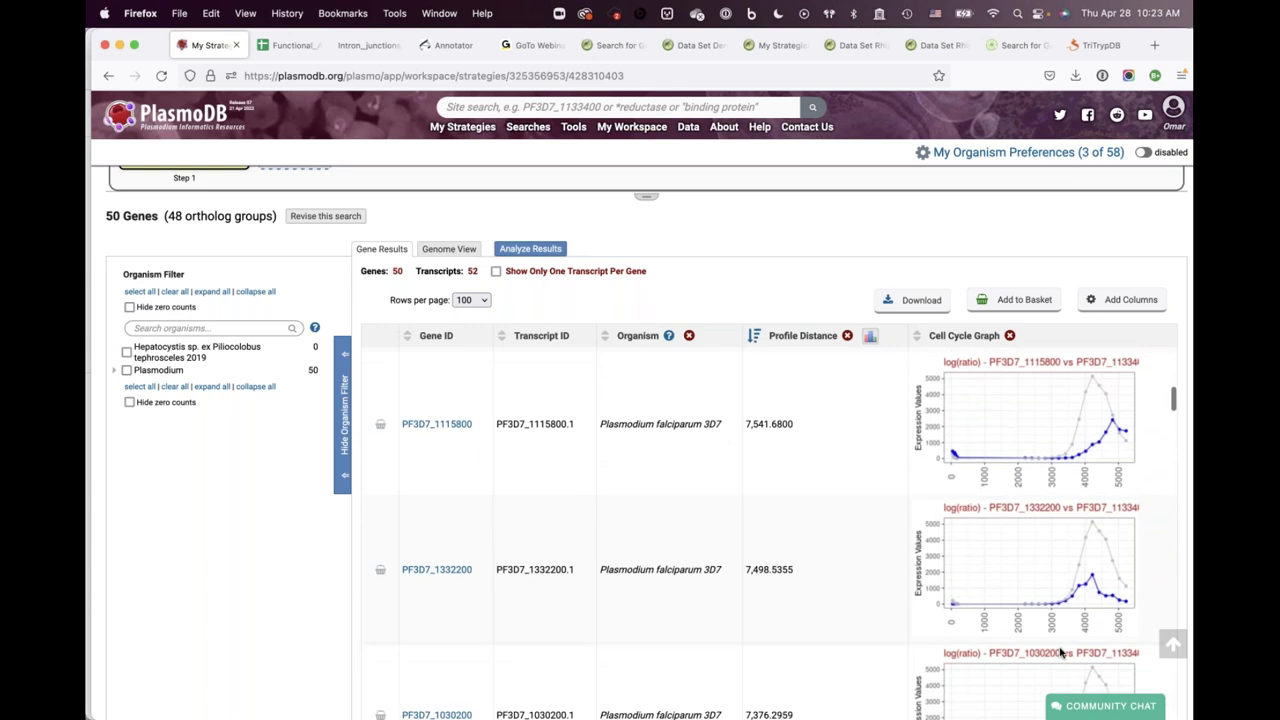
pyautogui.scroll(-1, 1061, 650)
pyautogui.scroll(-5, 990, 615)
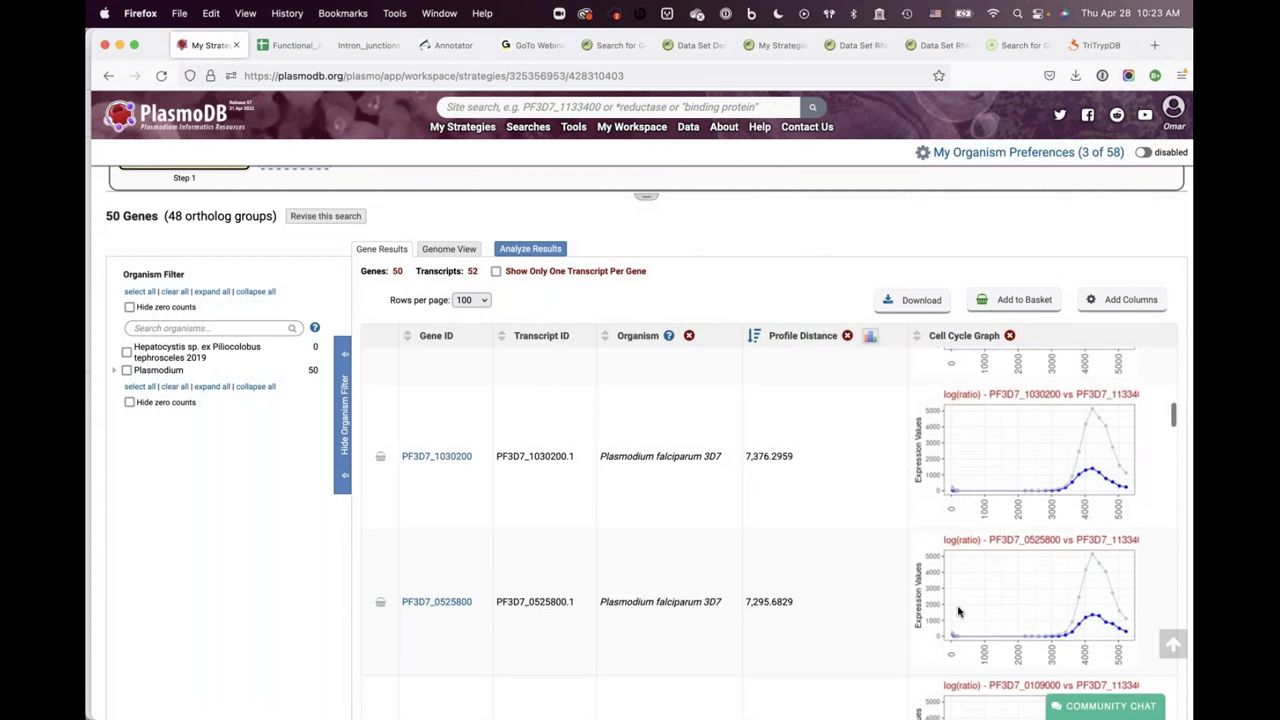
pyautogui.scroll(-2, 958, 612)
pyautogui.scroll(-2, 958, 612)
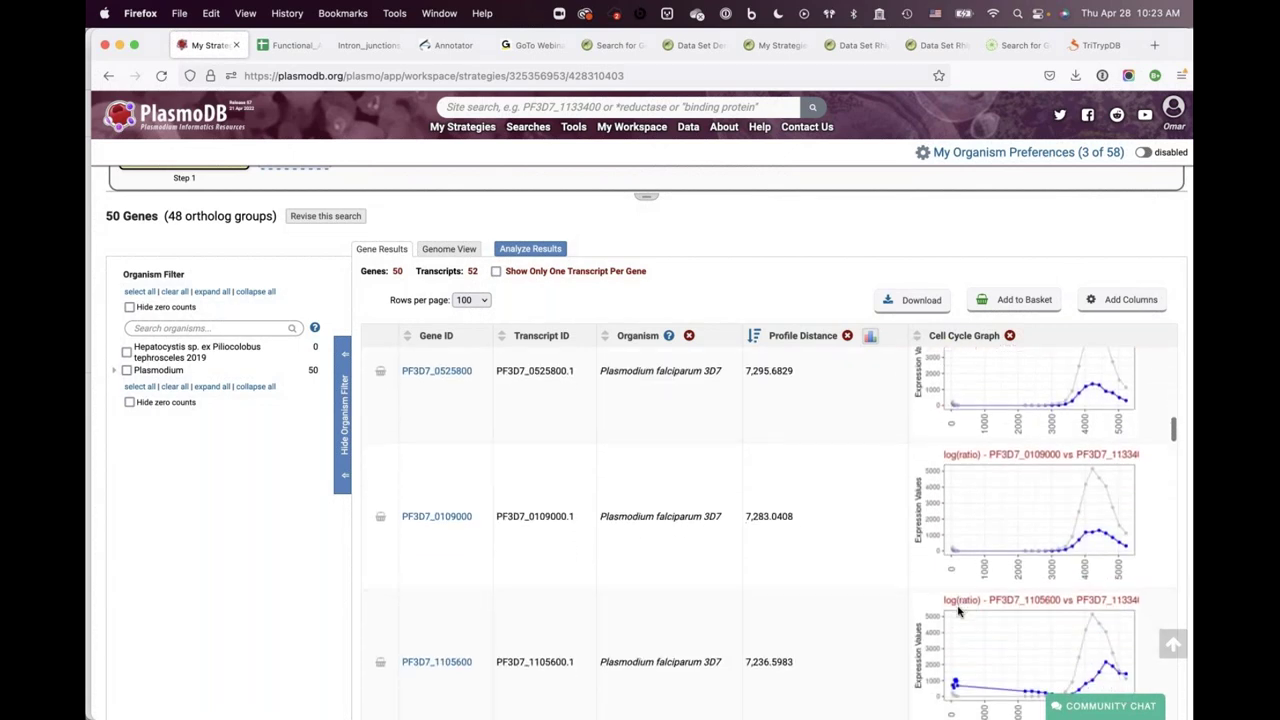
pyautogui.scroll(-2, 958, 612)
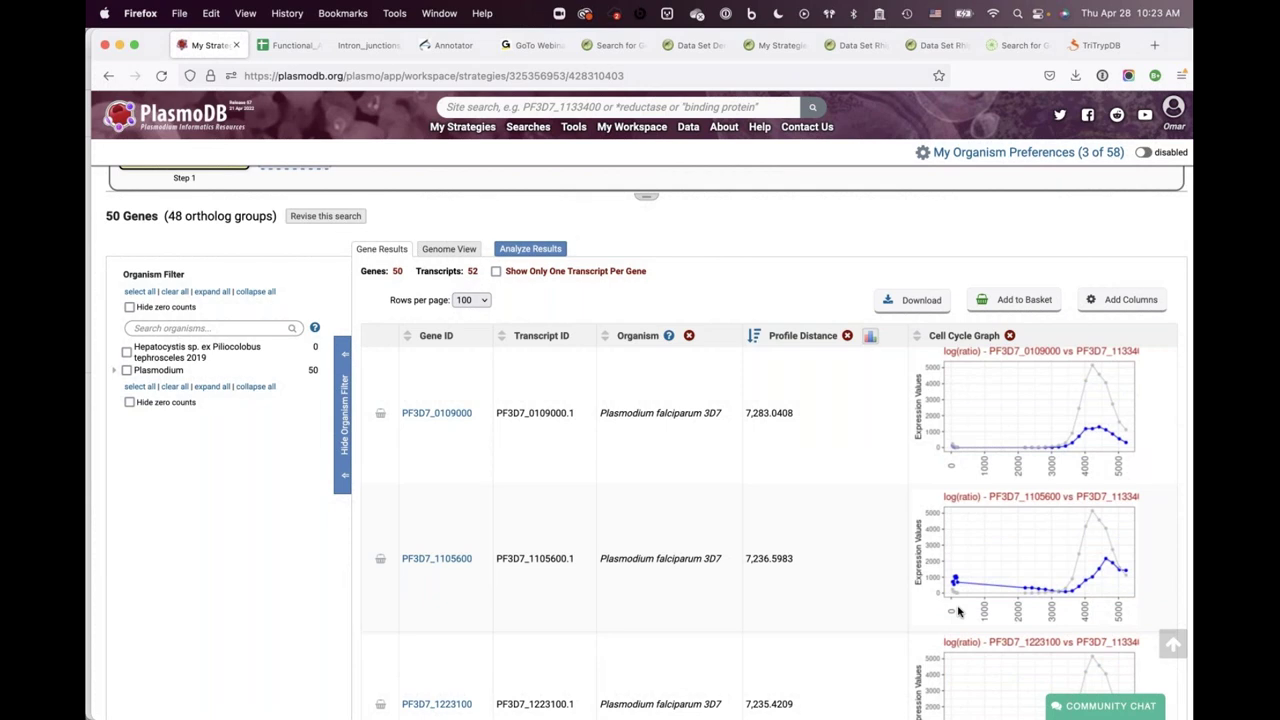
pyautogui.scroll(-9, 853, 582)
pyautogui.scroll(-2, 853, 582)
pyautogui.scroll(13, 853, 582)
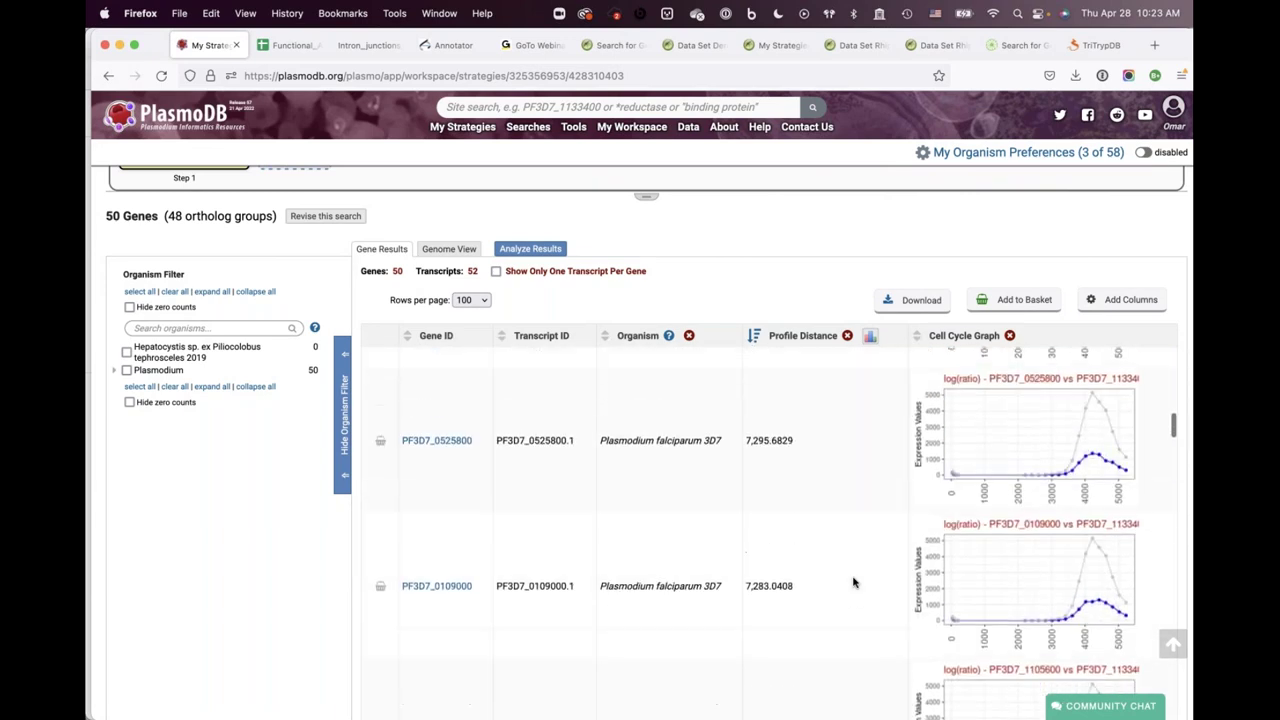
pyautogui.scroll(5, 853, 582)
pyautogui.scroll(4, 723, 323)
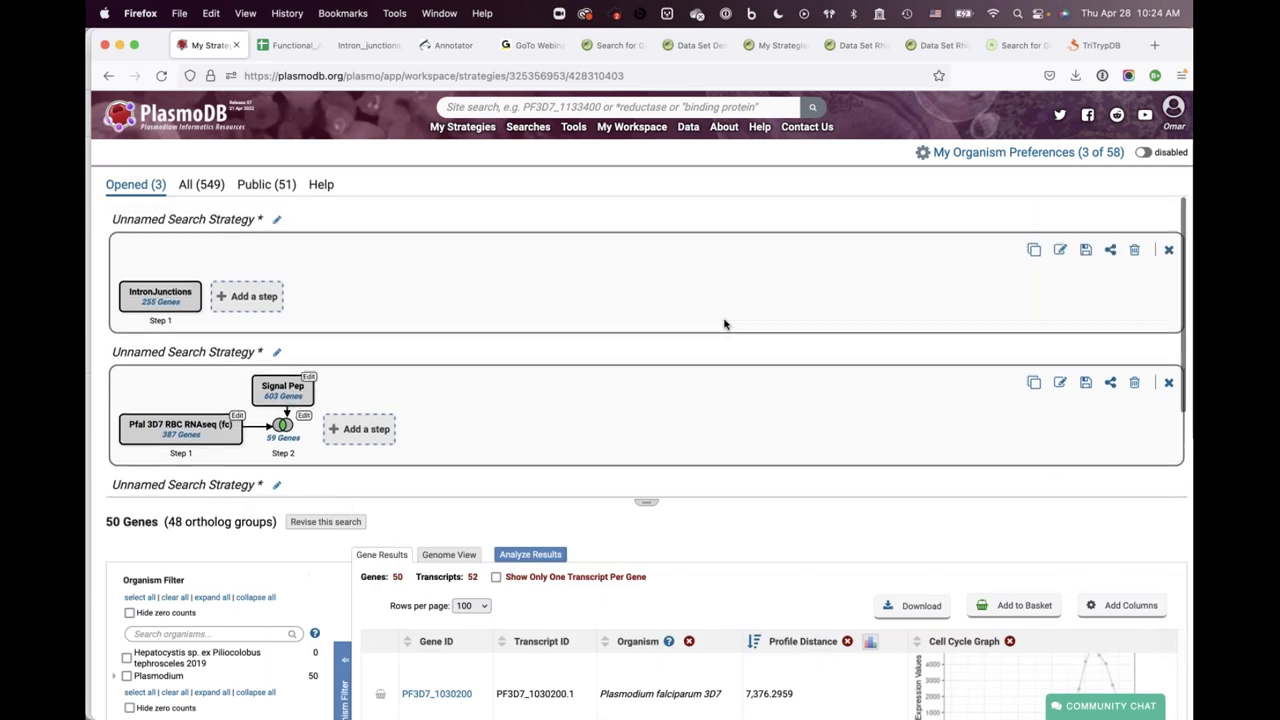
# Open the RNA-Seq Evidence search and look through its data sets for those offering a Similarity search
pyautogui.moveTo(576, 134)
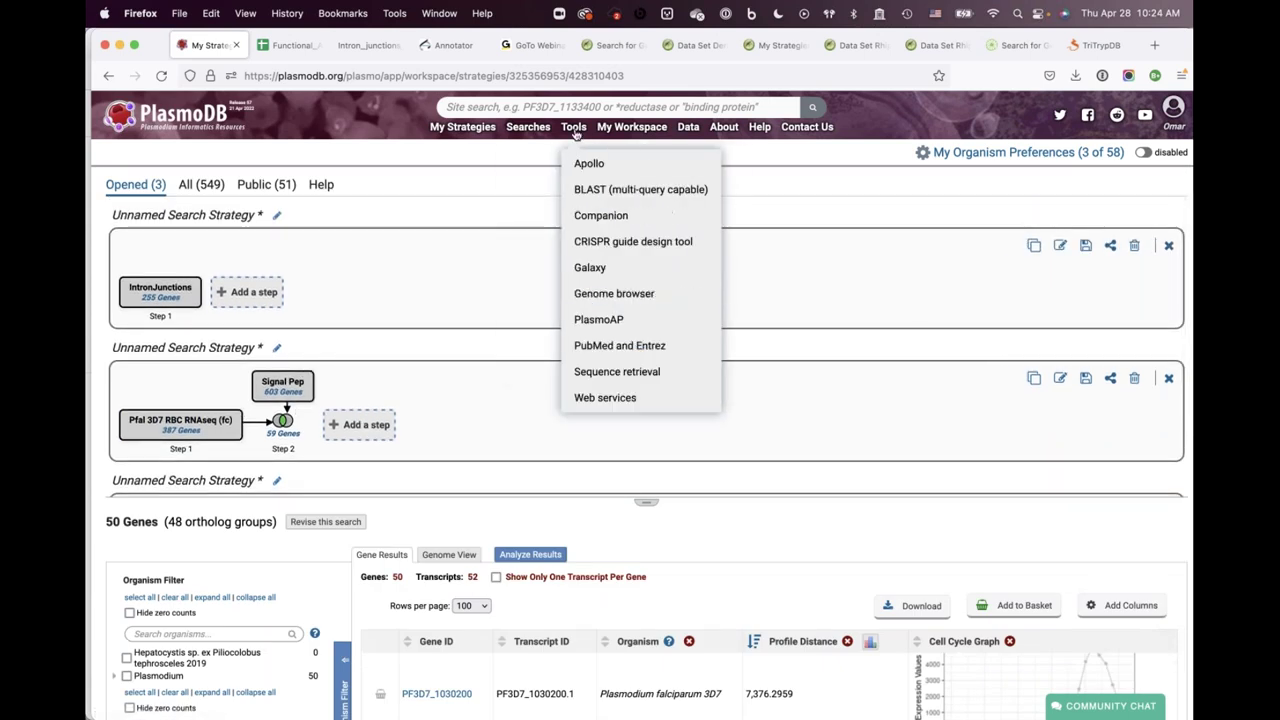
pyautogui.moveTo(528, 127)
pyautogui.click(584, 363)
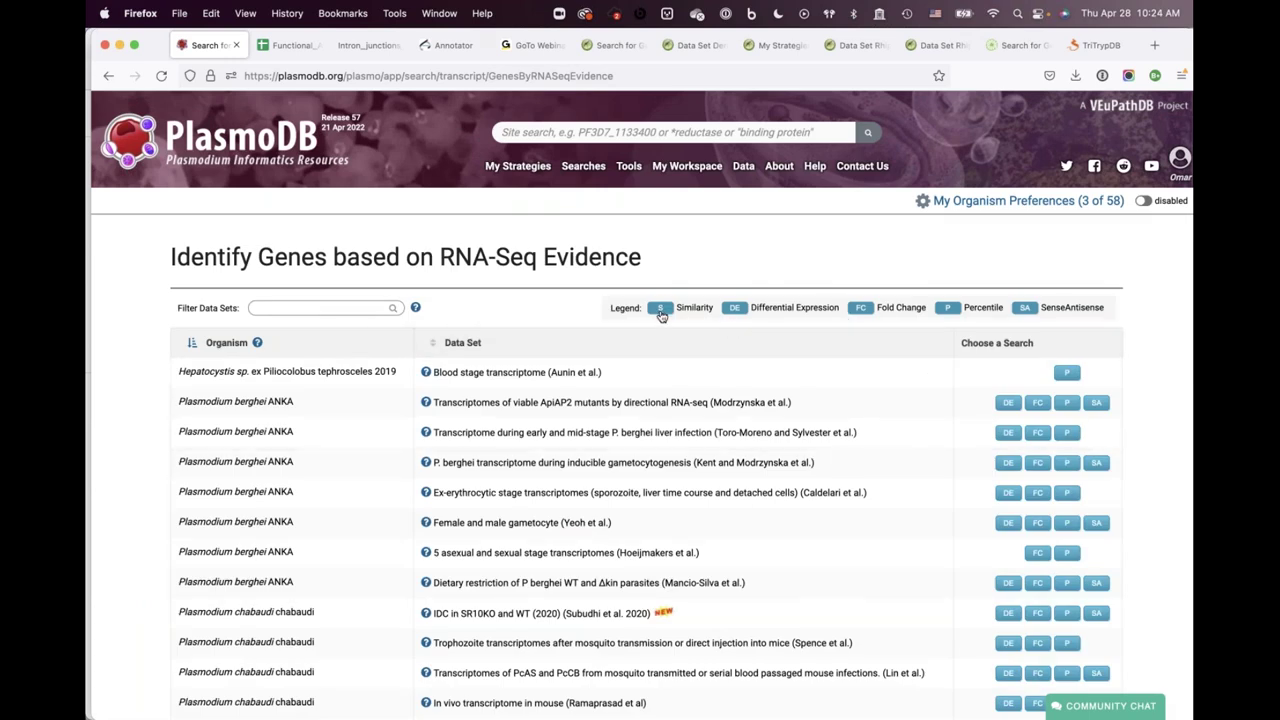
pyautogui.scroll(-15, 1068, 448)
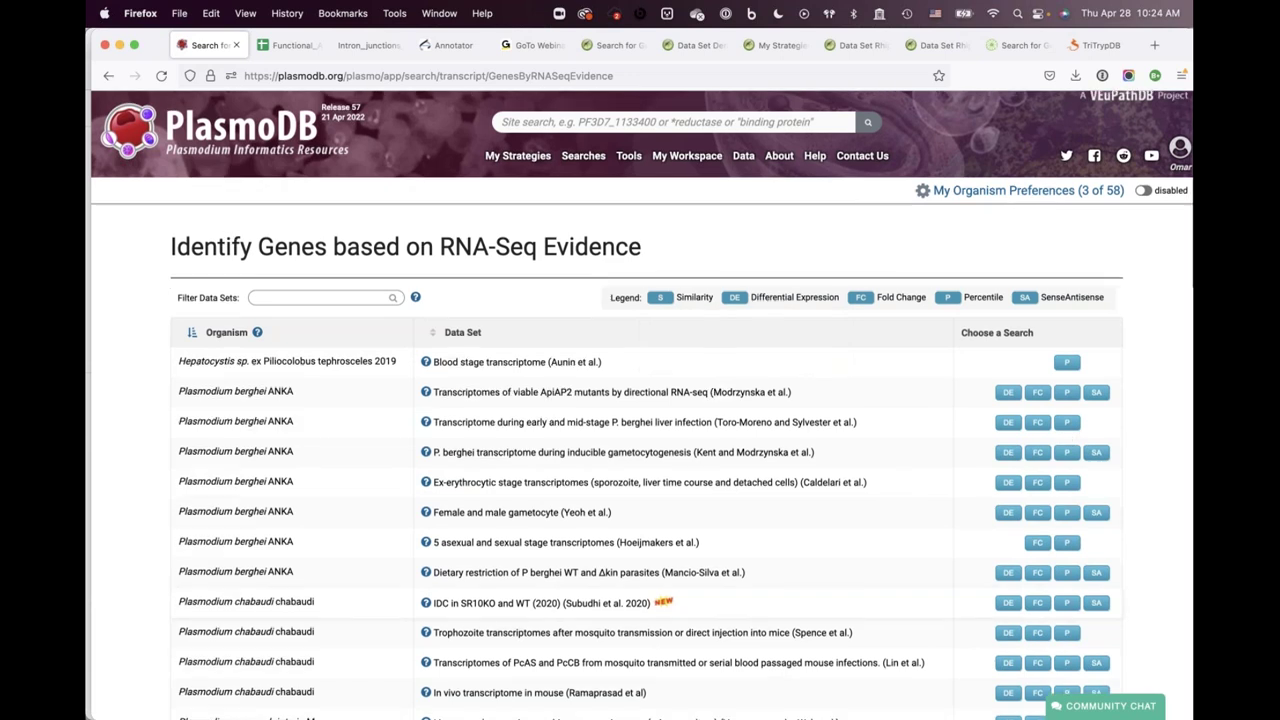
pyautogui.scroll(-7, 978, 500)
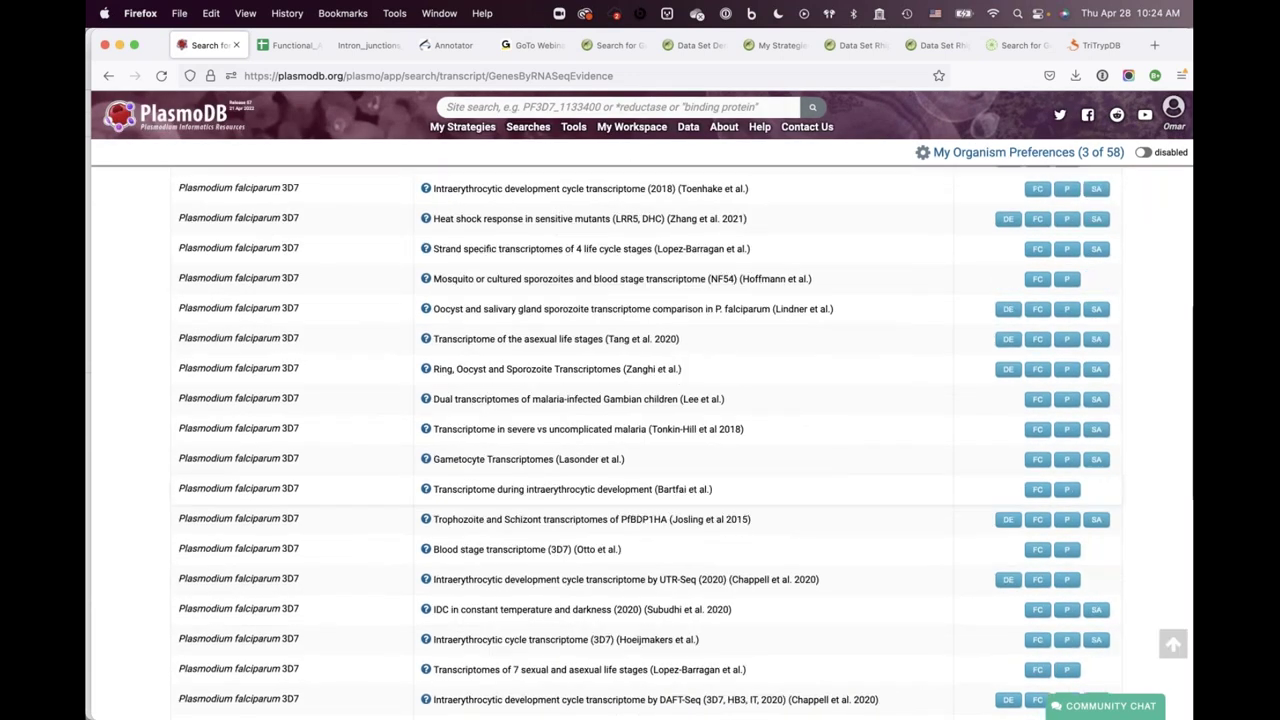
pyautogui.scroll(-8, 978, 518)
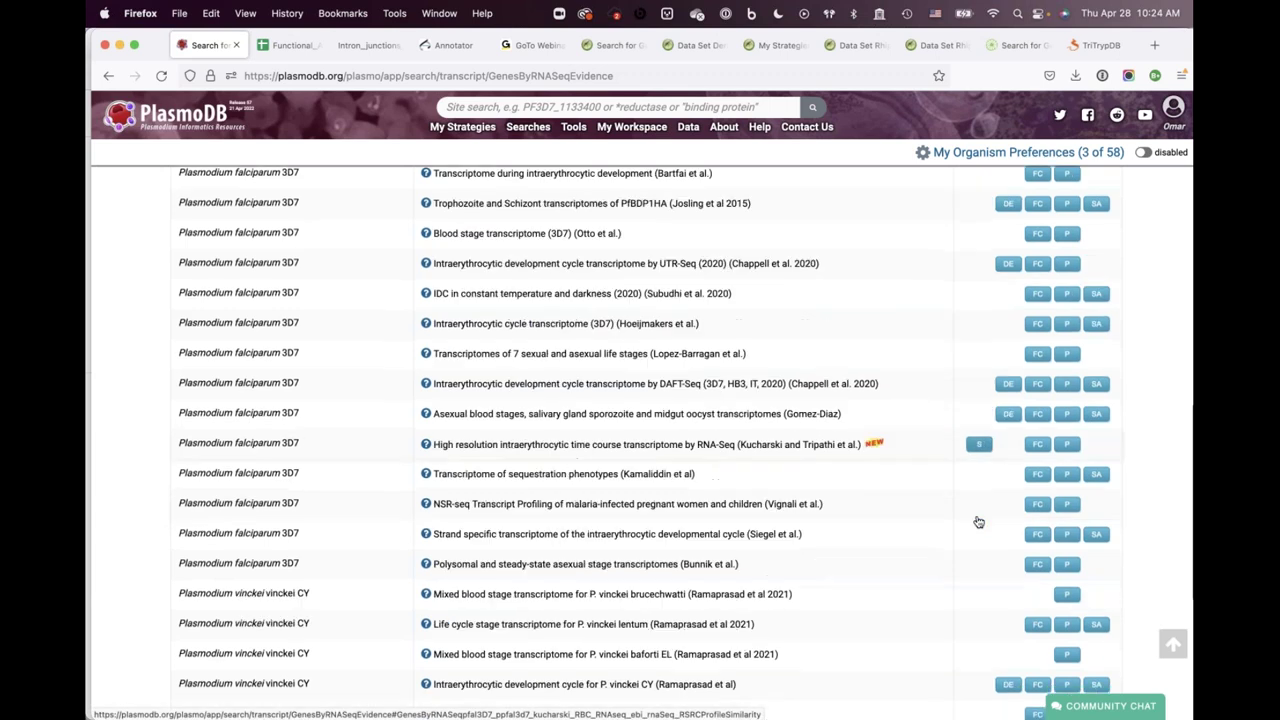
pyautogui.scroll(9, 640, 440)
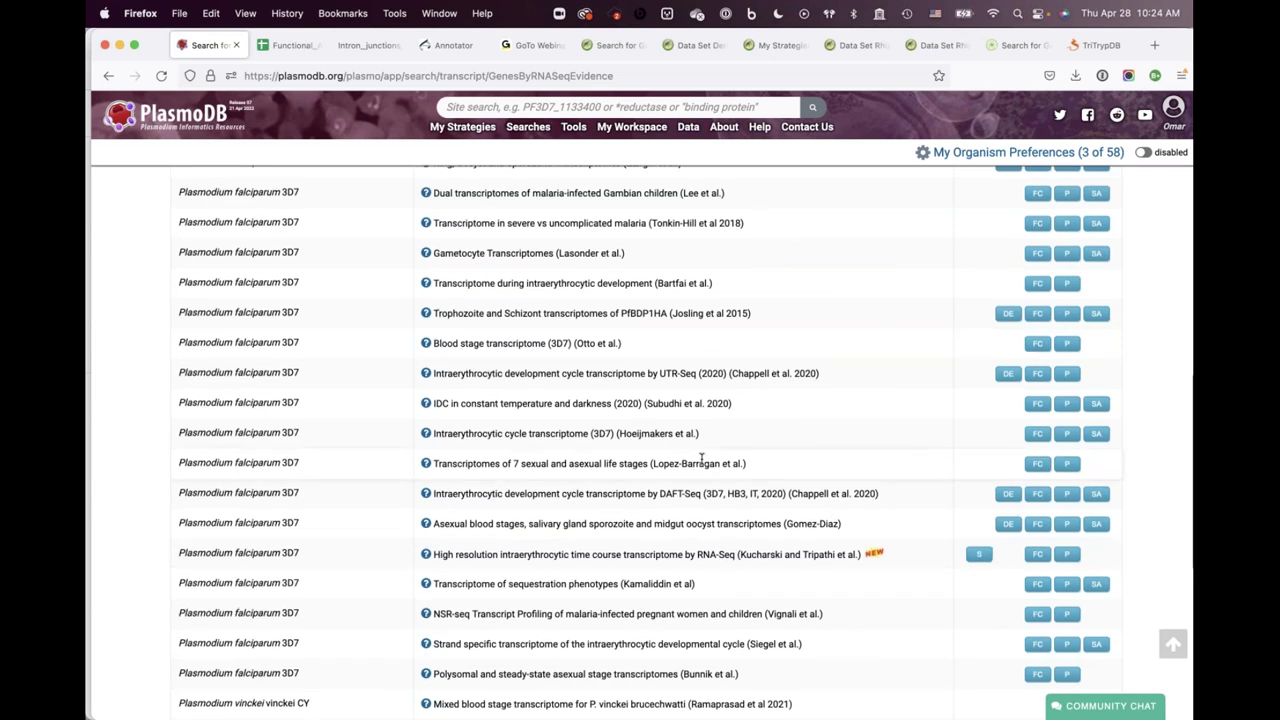
# Open the Microarray Evidence search and look through its data sets for those offering a Similarity search
pyautogui.scroll(8, 701, 458)
pyautogui.moveTo(545, 167)
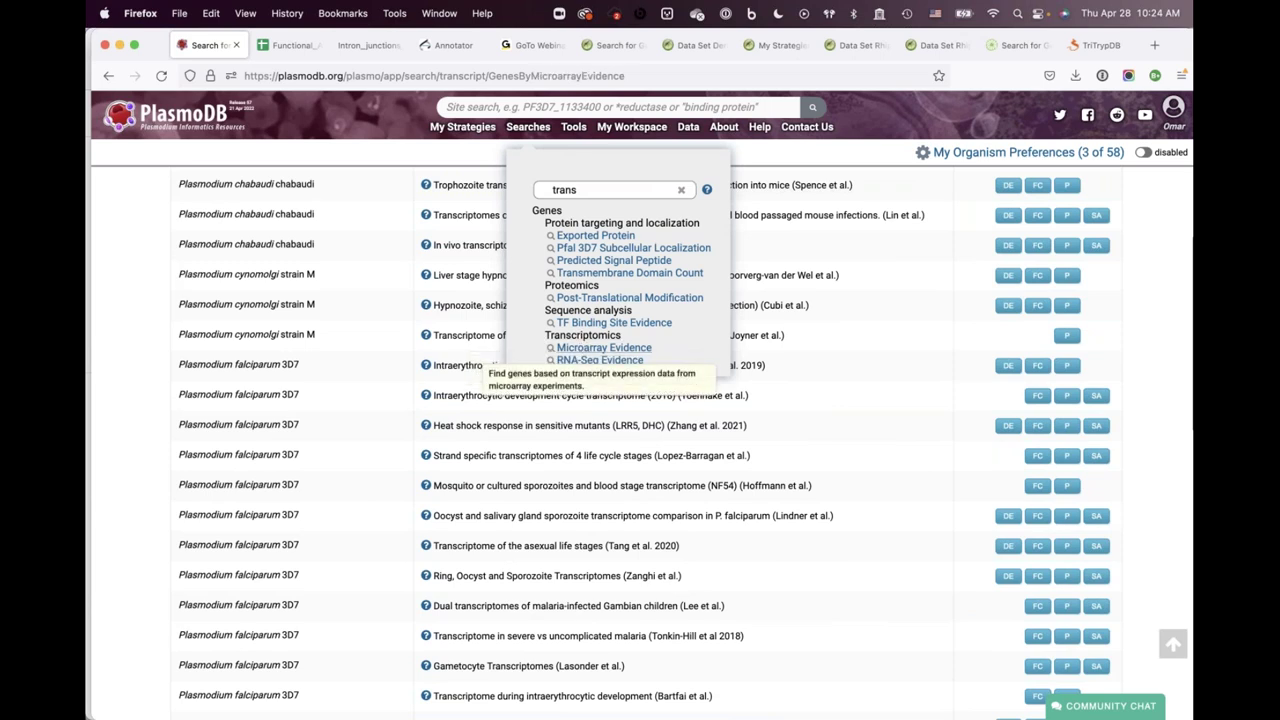
pyautogui.click(595, 348)
pyautogui.scroll(-3, 903, 611)
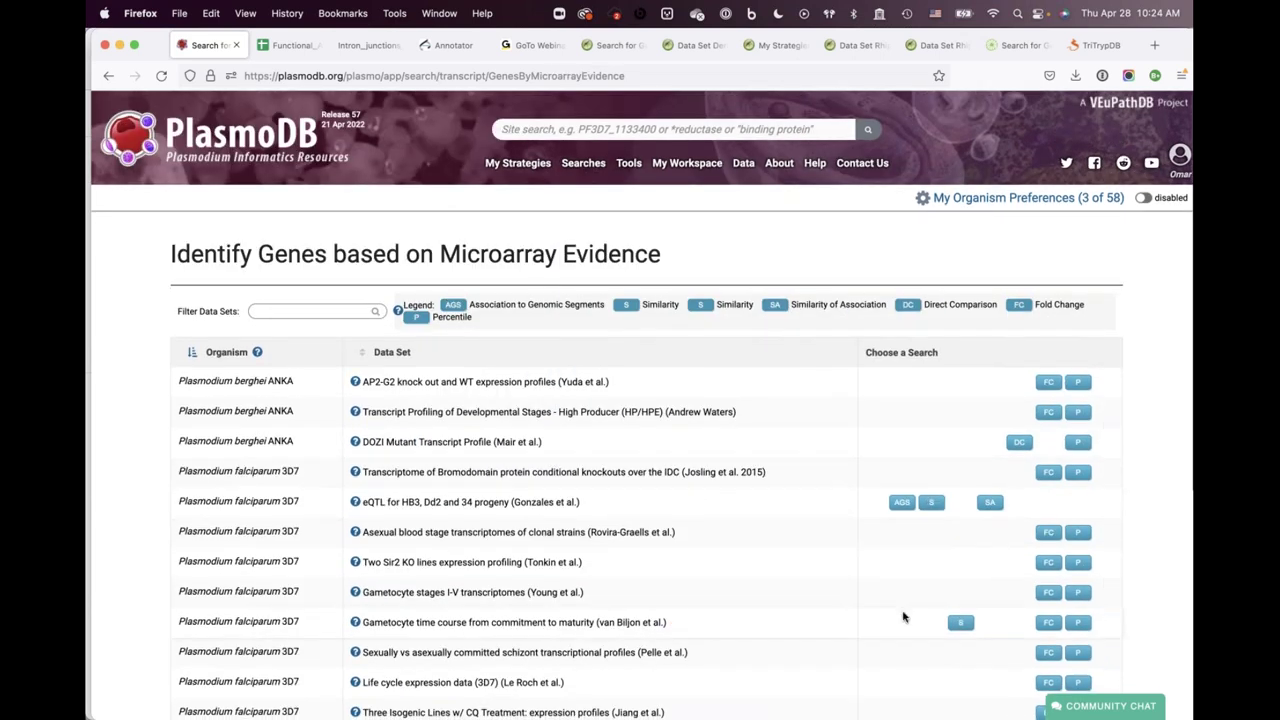
pyautogui.scroll(-1, 940, 595)
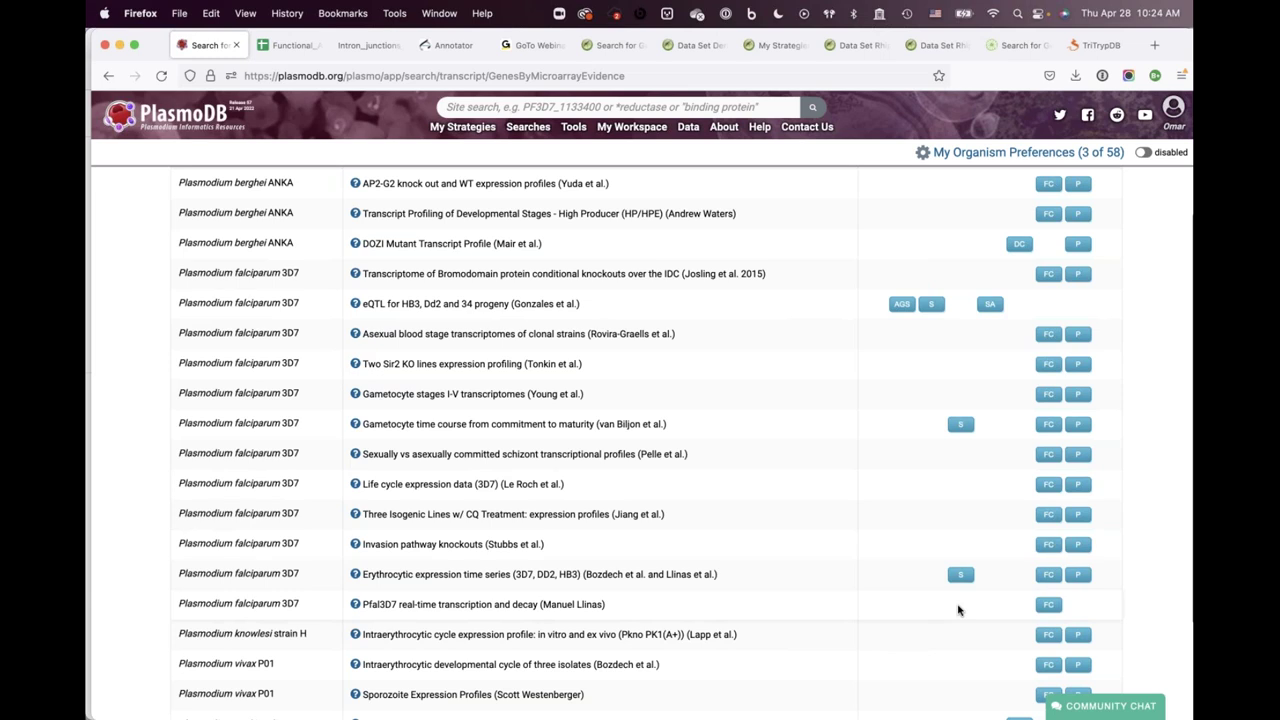
pyautogui.scroll(-3, 958, 610)
pyautogui.scroll(3, 860, 507)
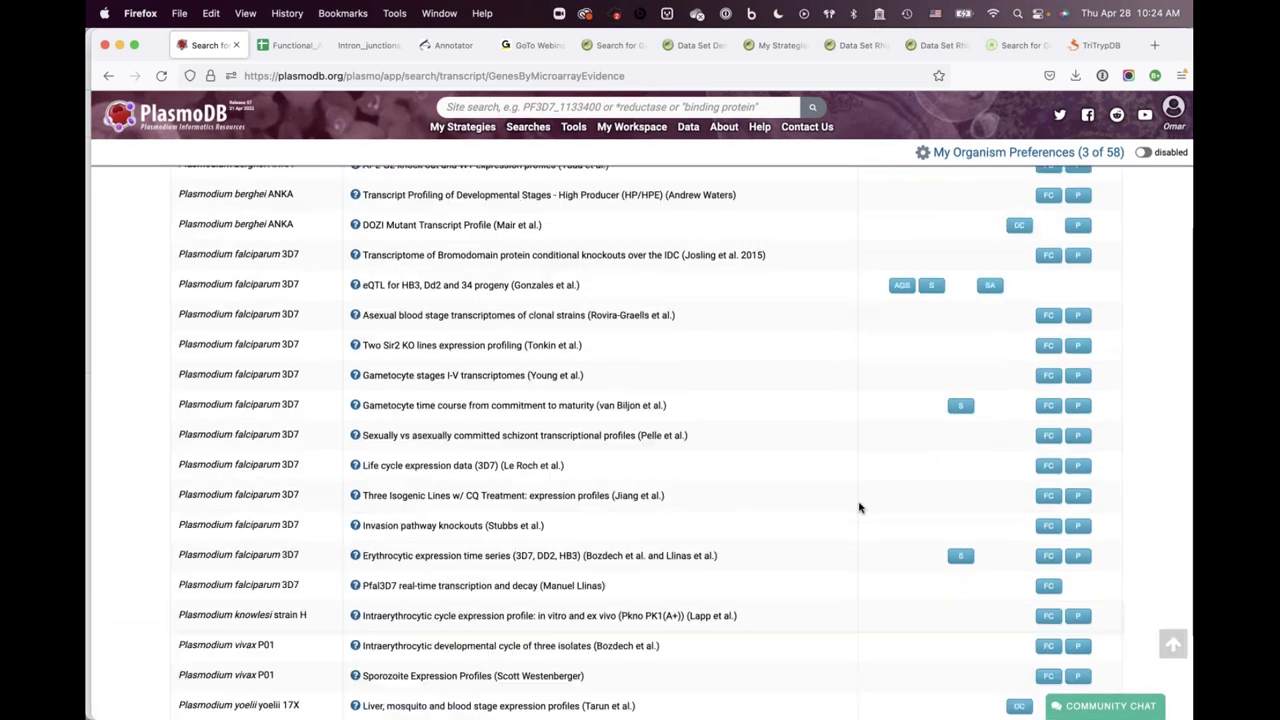
pyautogui.scroll(5, 858, 507)
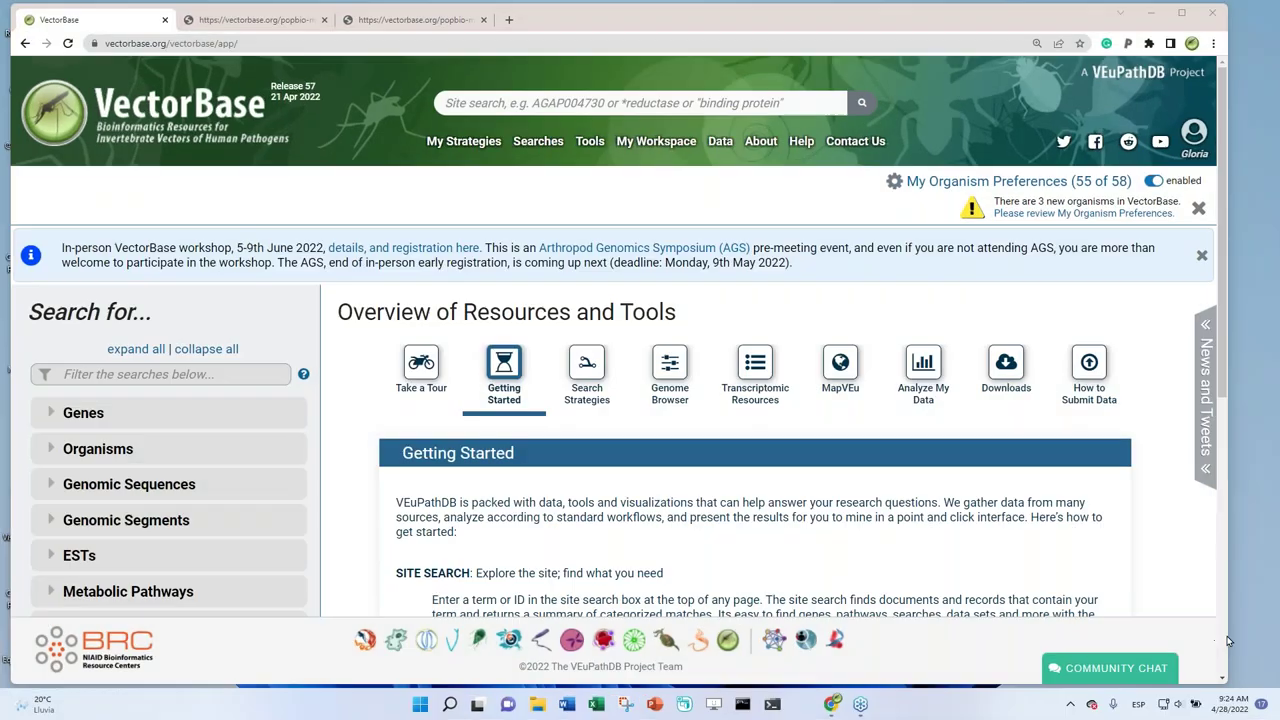
# Switch to VectorBase, widen the browser window to span the screen and expand the News section
pyautogui.moveTo(1230, 635); pyautogui.dragTo(1272, 635)
pyautogui.moveTo(12, 581); pyautogui.dragTo(1, 581)
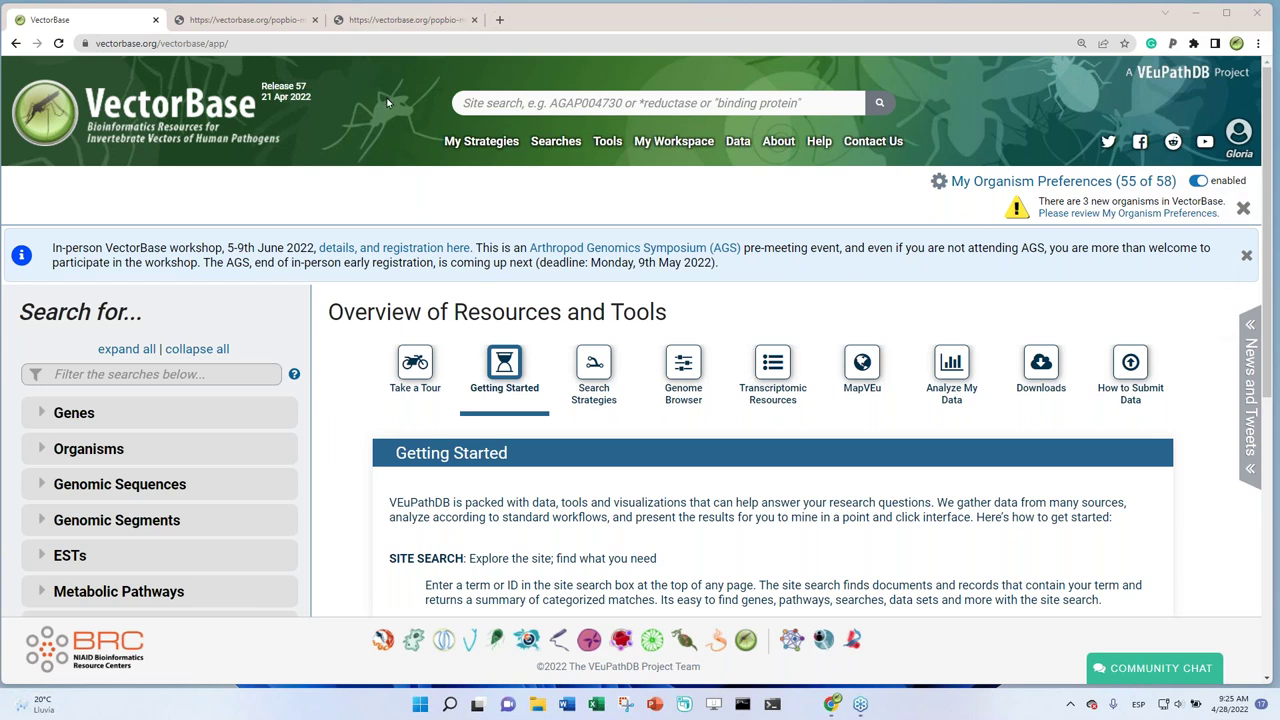
pyautogui.click(1249, 362)
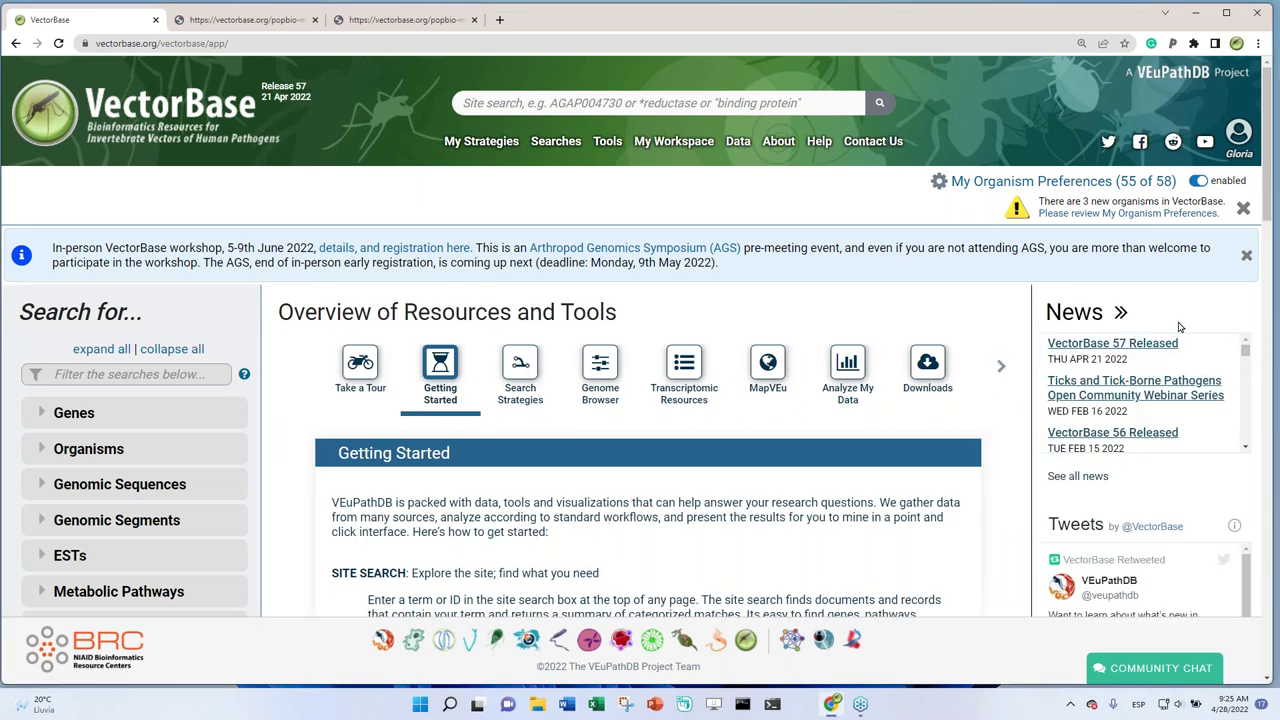
# Open the "VectorBase 57 Released" news item, return to the home page and open the item again
pyautogui.click(1103, 345)
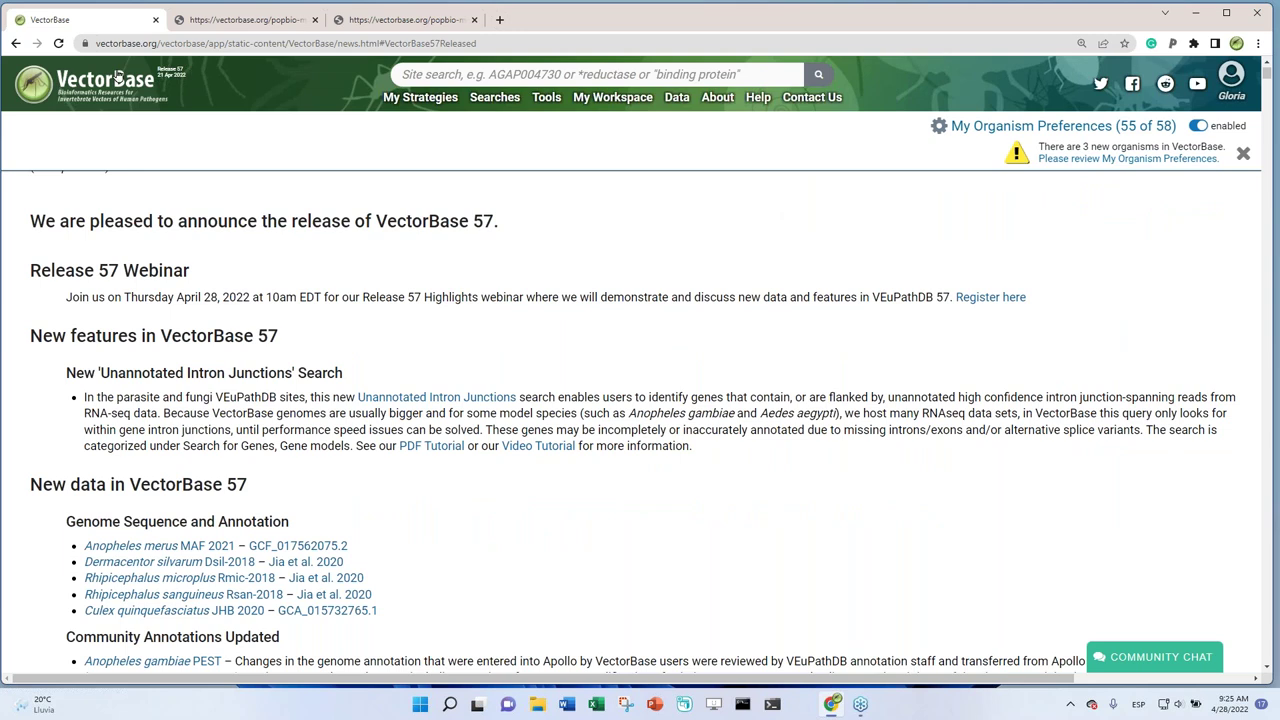
pyautogui.click(38, 80)
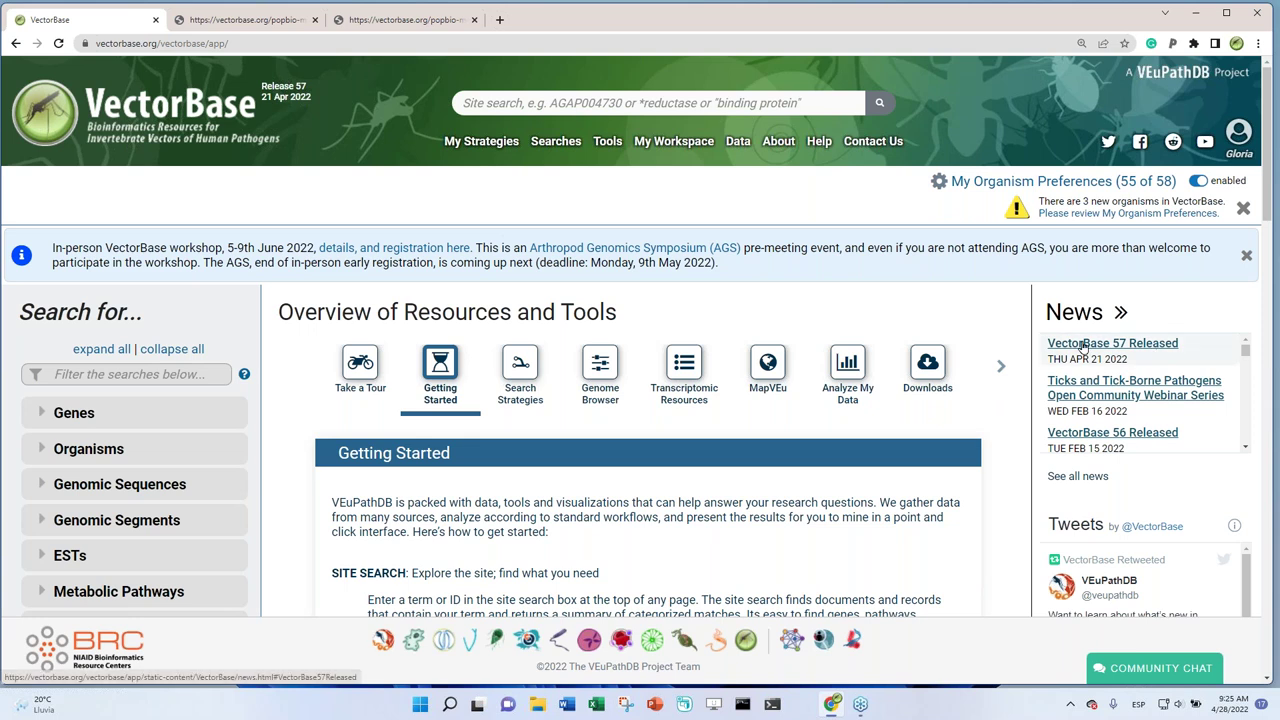
pyautogui.click(1112, 343)
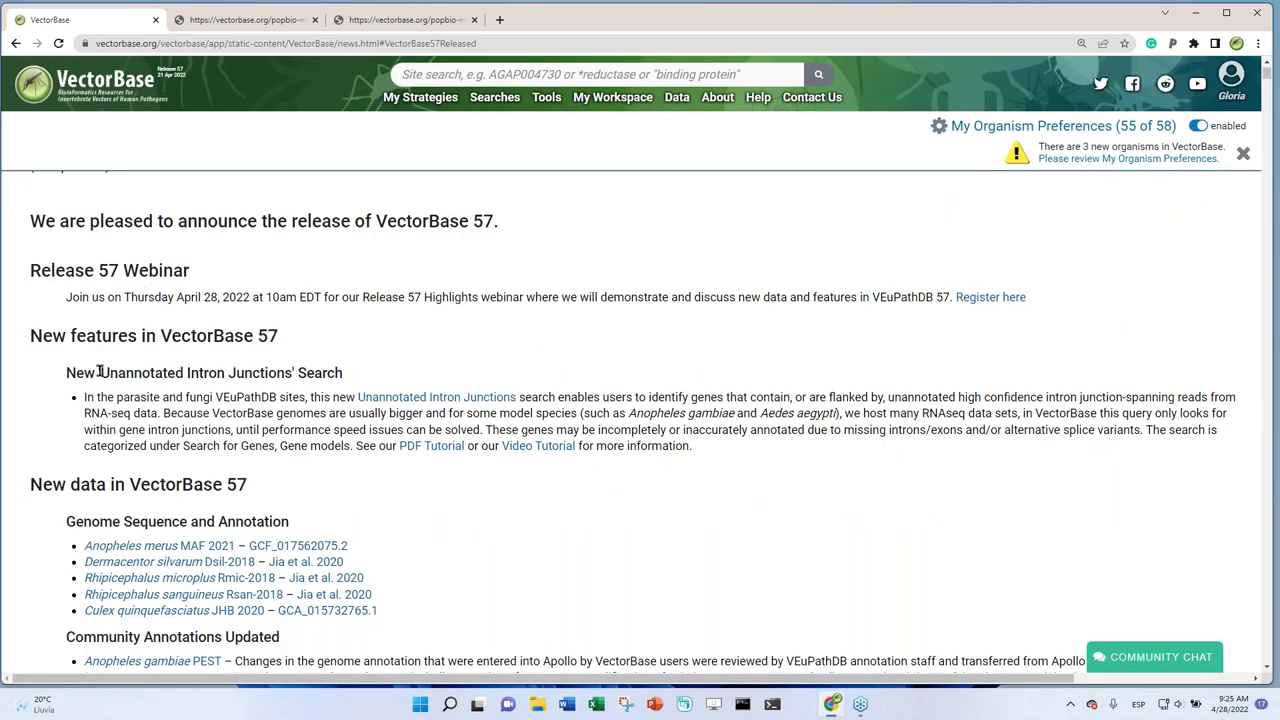
# Highlight "Unannotated Intron Junctions", "parasite and fungi" and "(such as Anopheles gambiae and Aedes aegypti)" in the new features text
pyautogui.moveTo(98, 372); pyautogui.dragTo(296, 366)
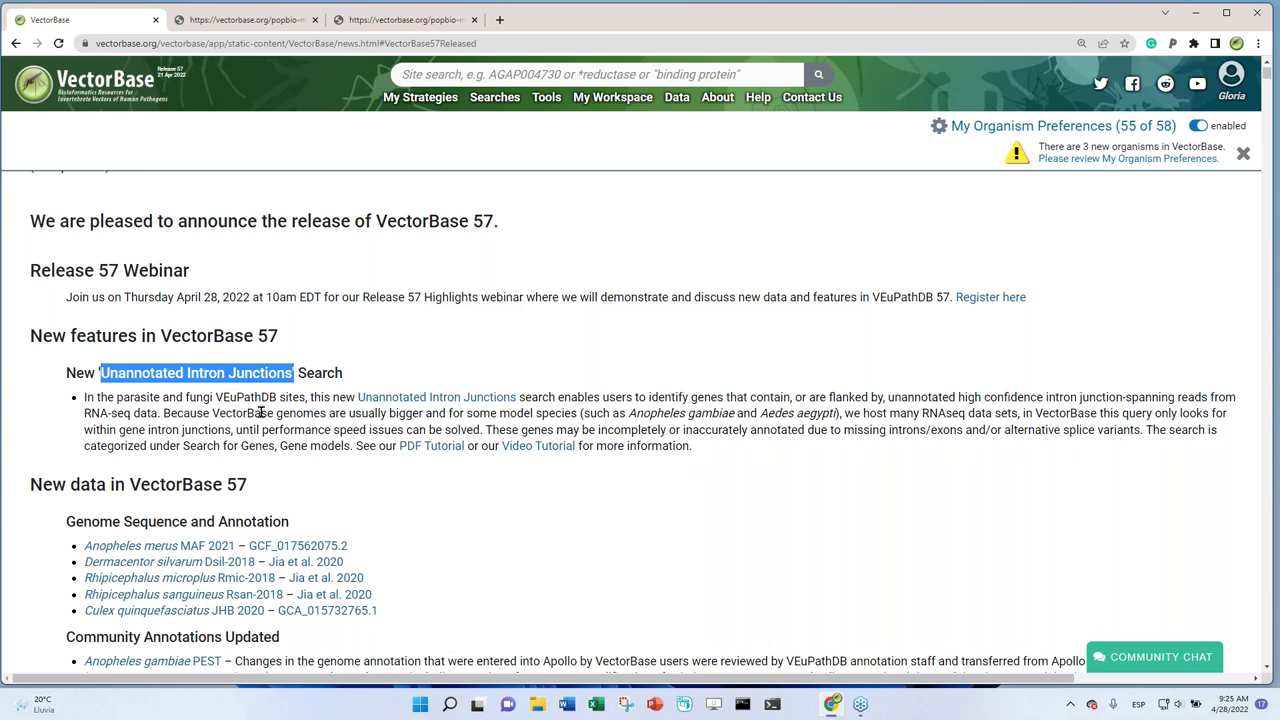
pyautogui.moveTo(117, 397); pyautogui.dragTo(214, 398)
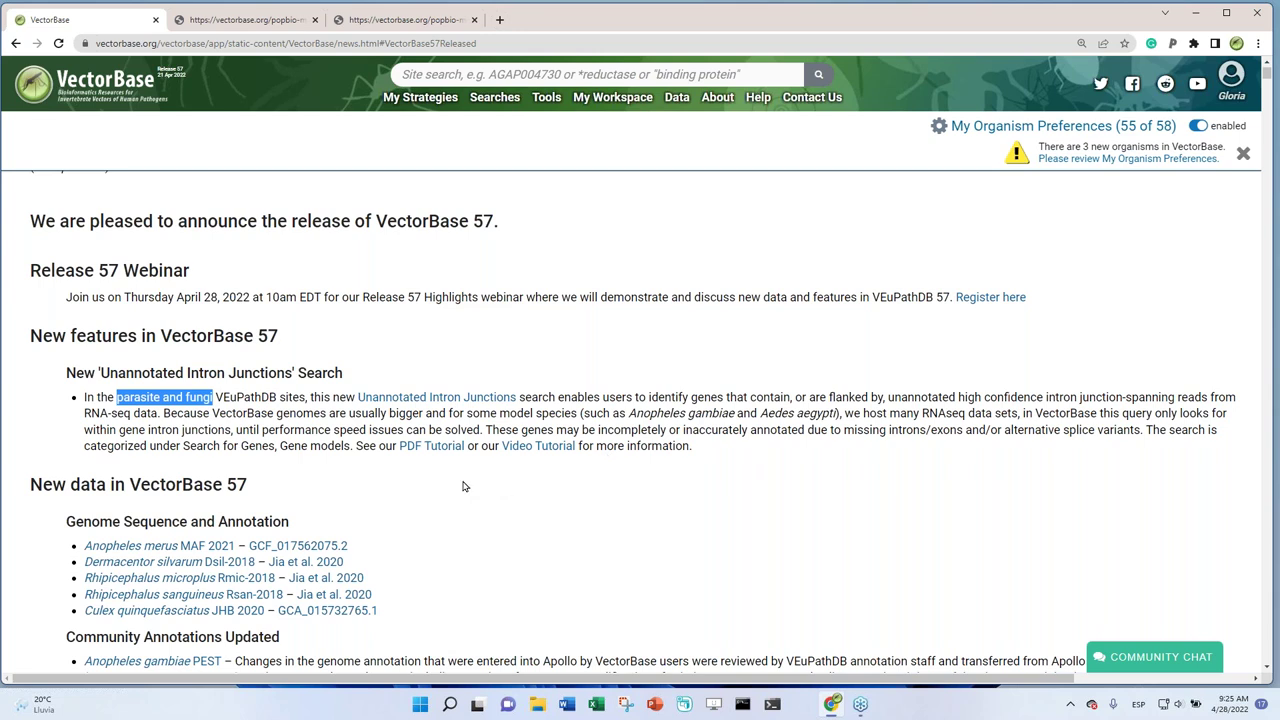
pyautogui.click(579, 410)
pyautogui.moveTo(579, 410); pyautogui.dragTo(846, 414)
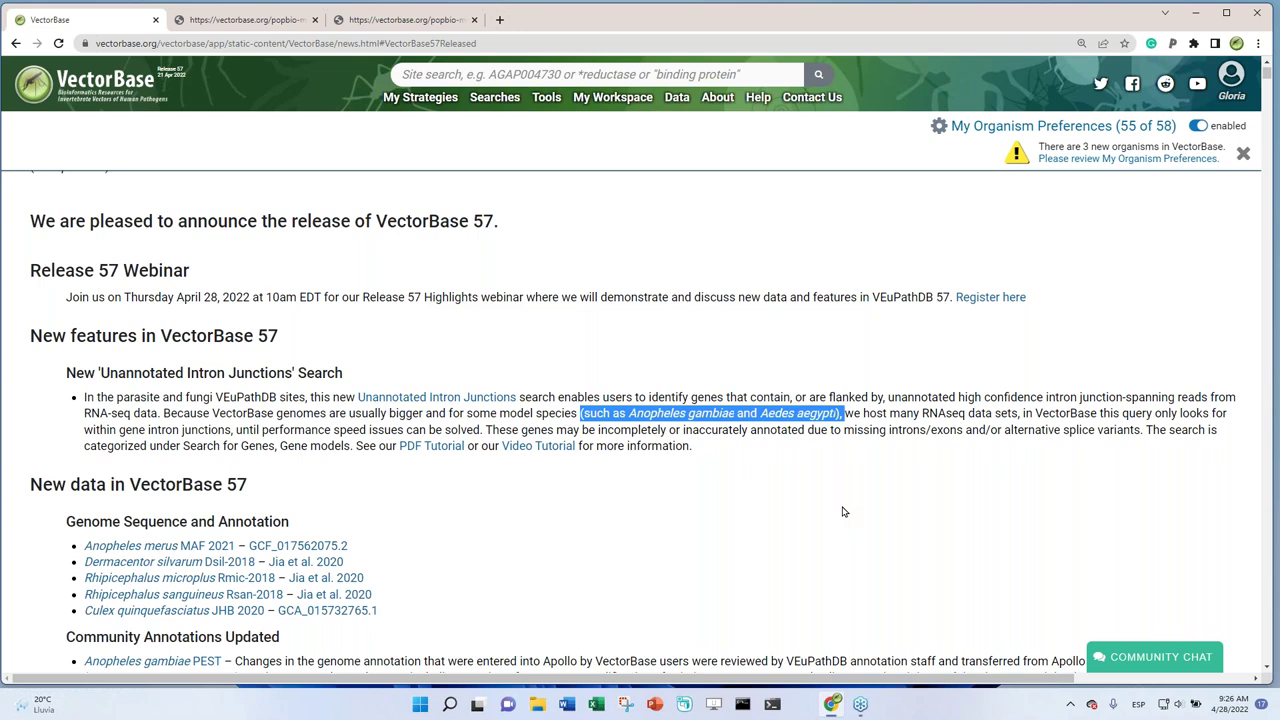
# Filter the available searches by "intro" and open the Unannotated Intron Junctions gene search
pyautogui.moveTo(517, 107)
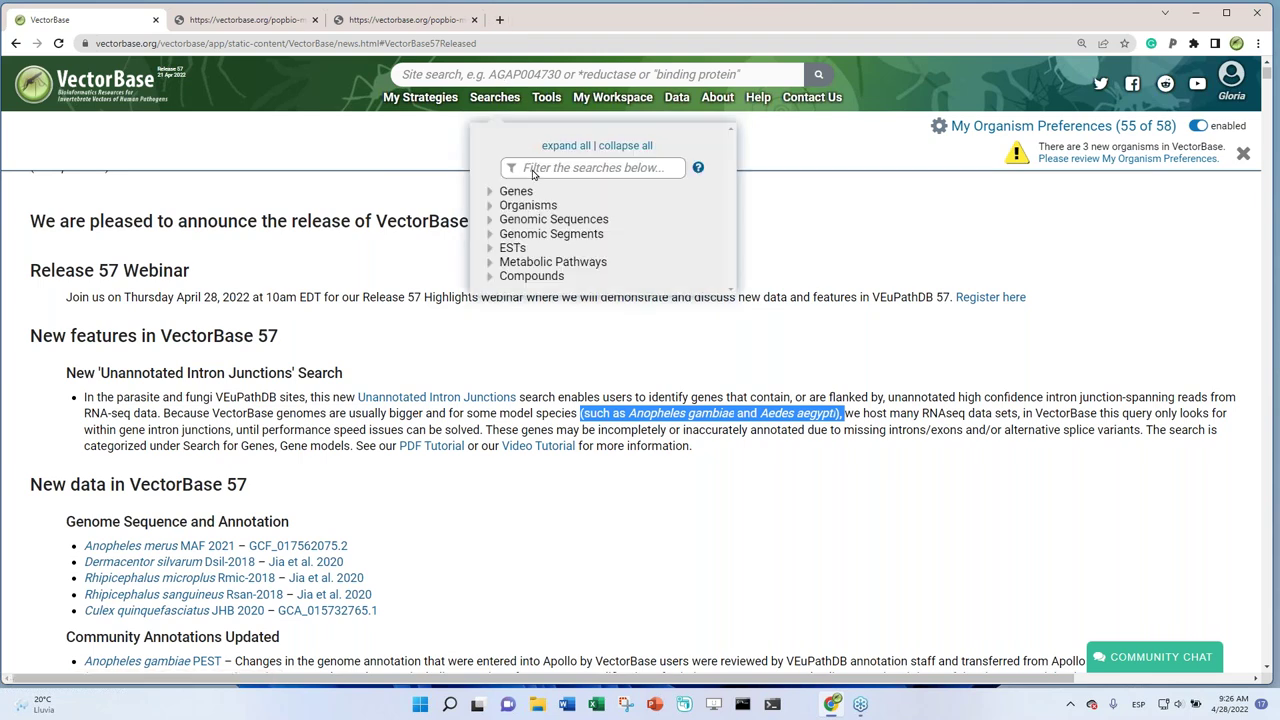
pyautogui.click(533, 172)
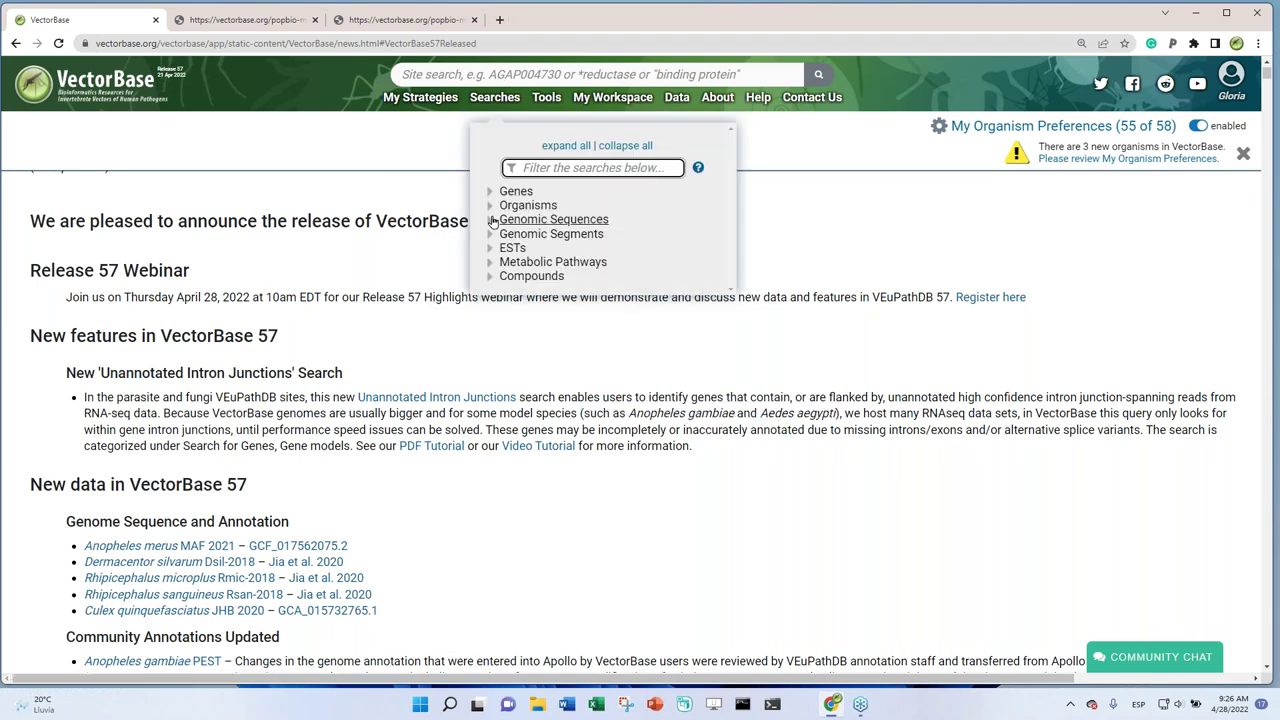
pyautogui.write('intro')
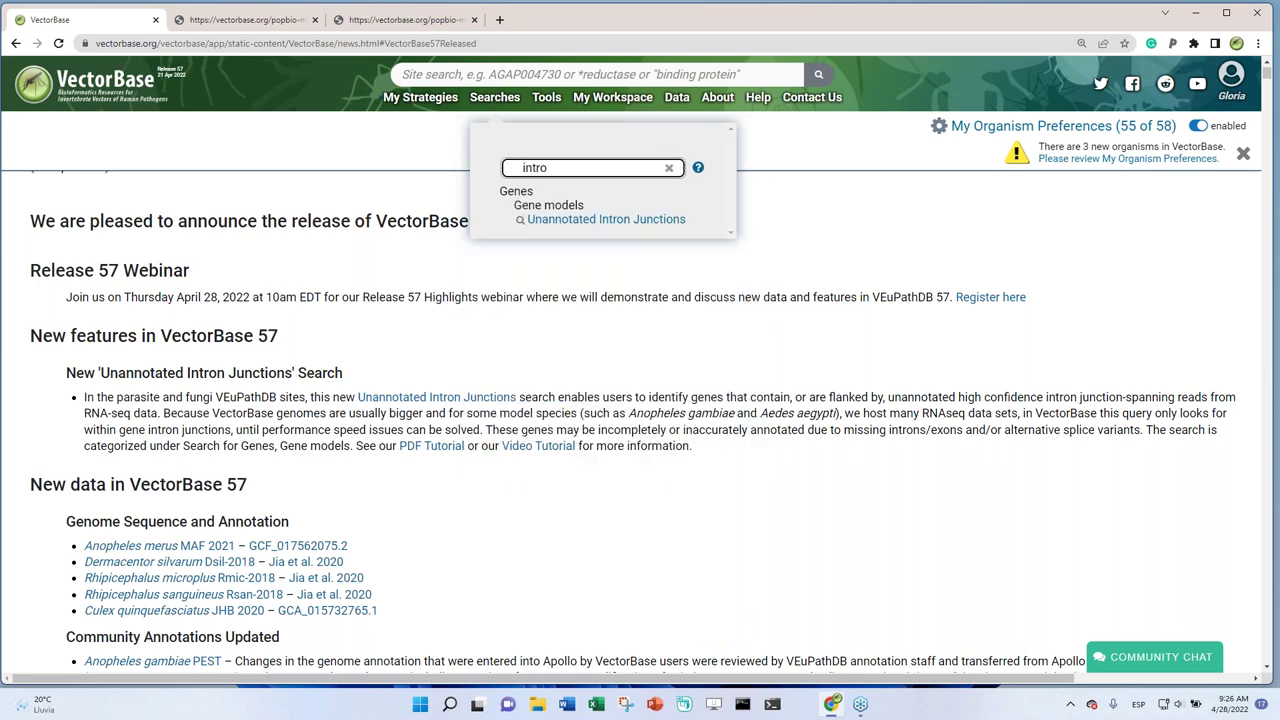
pyautogui.click(566, 219)
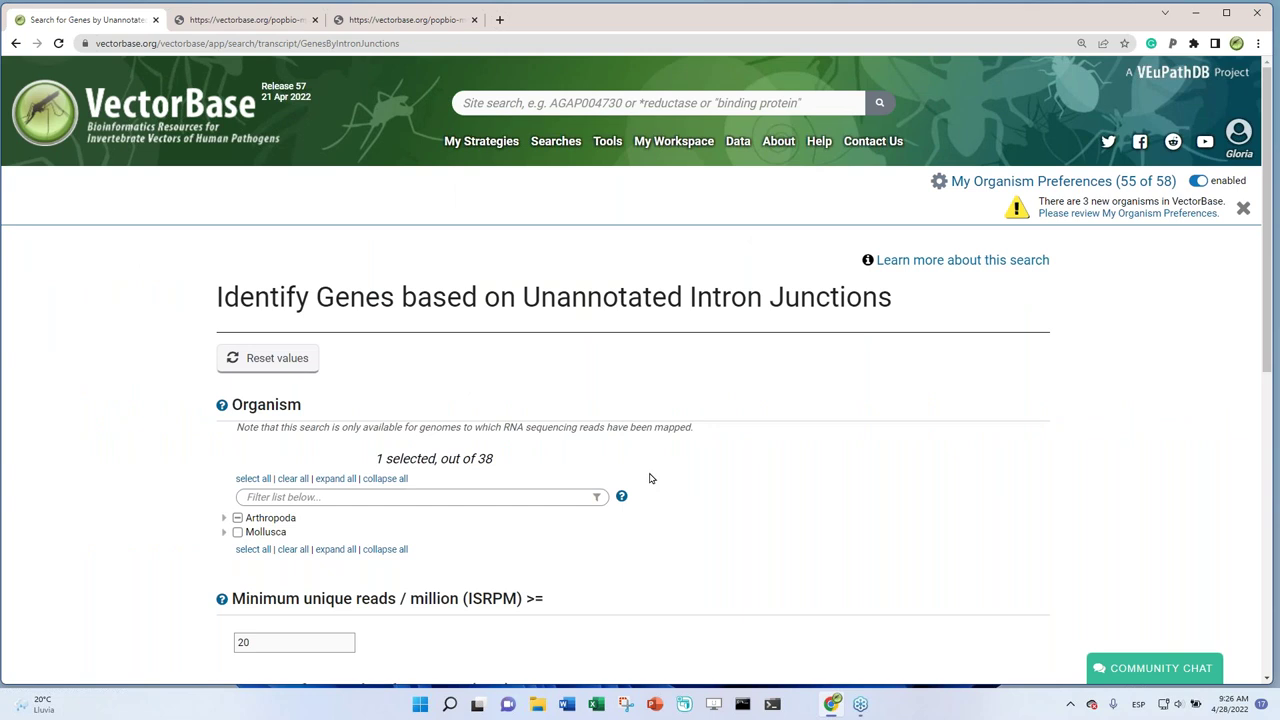
# Review the organism, minimum unique reads and Most Abundant Intron parameters, and return to the VectorBase 57 release news
pyautogui.scroll(-3, 651, 477)
pyautogui.scroll(1, 651, 477)
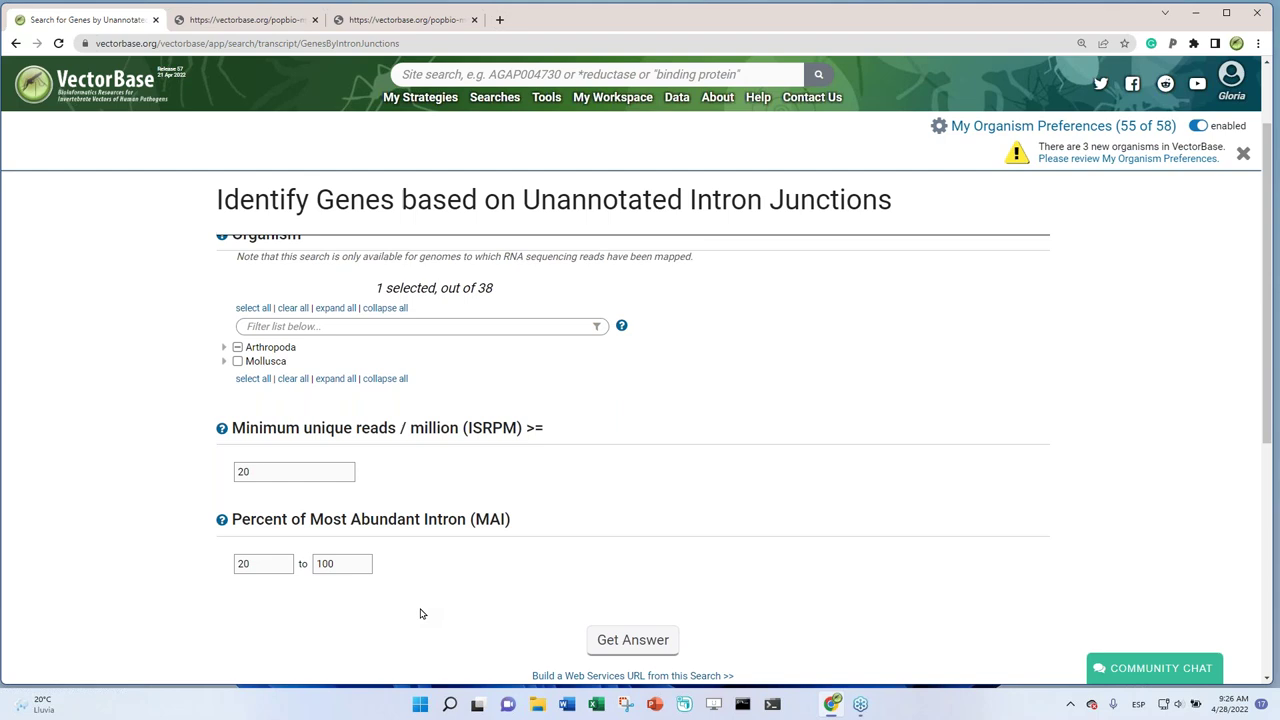
pyautogui.scroll(-1, 411, 609)
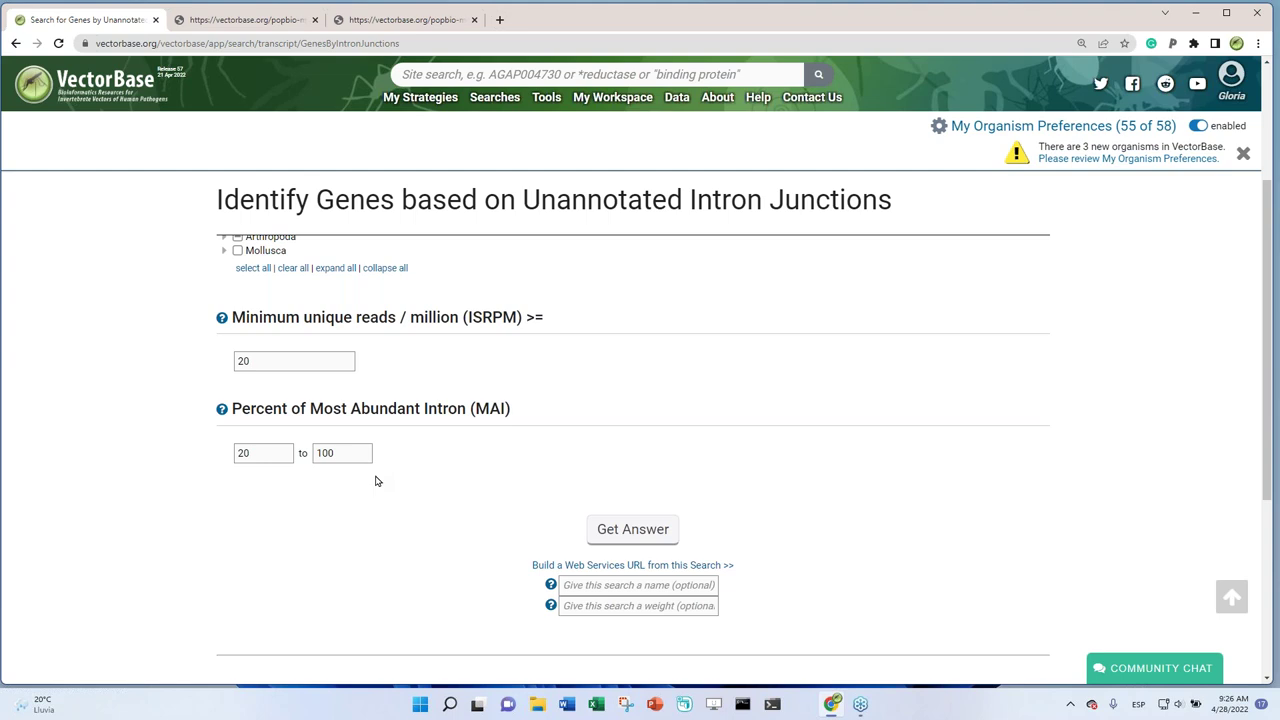
pyautogui.click(15, 43)
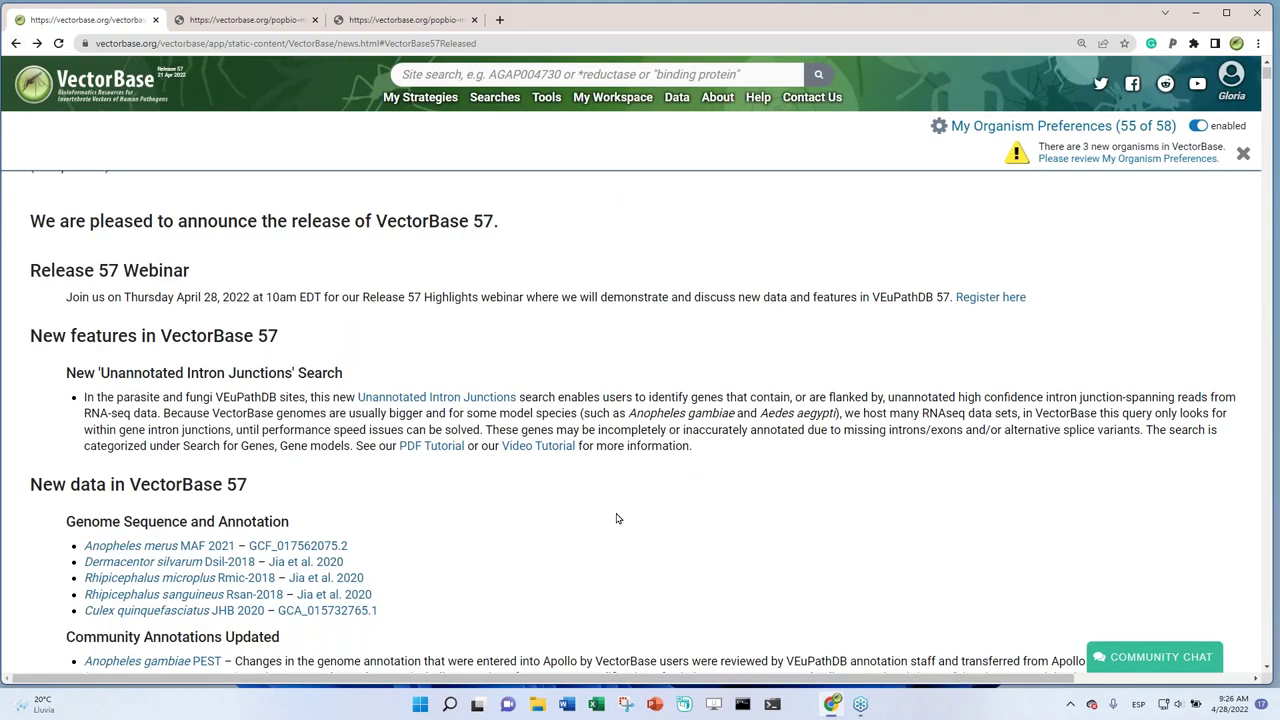
# Disable My Organism Preferences while viewing the new data section of the VectorBase 57 release news
pyautogui.scroll(-2, 588, 498)
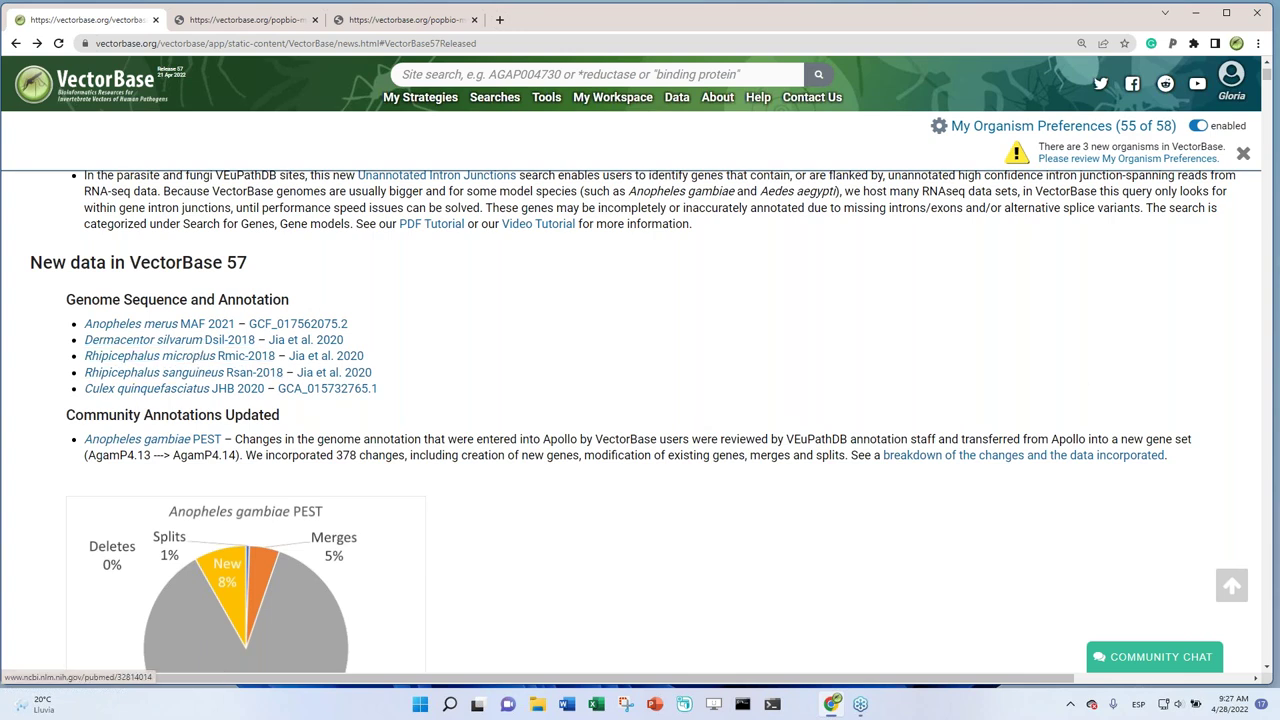
pyautogui.click(1200, 127)
pyautogui.click(1200, 127)
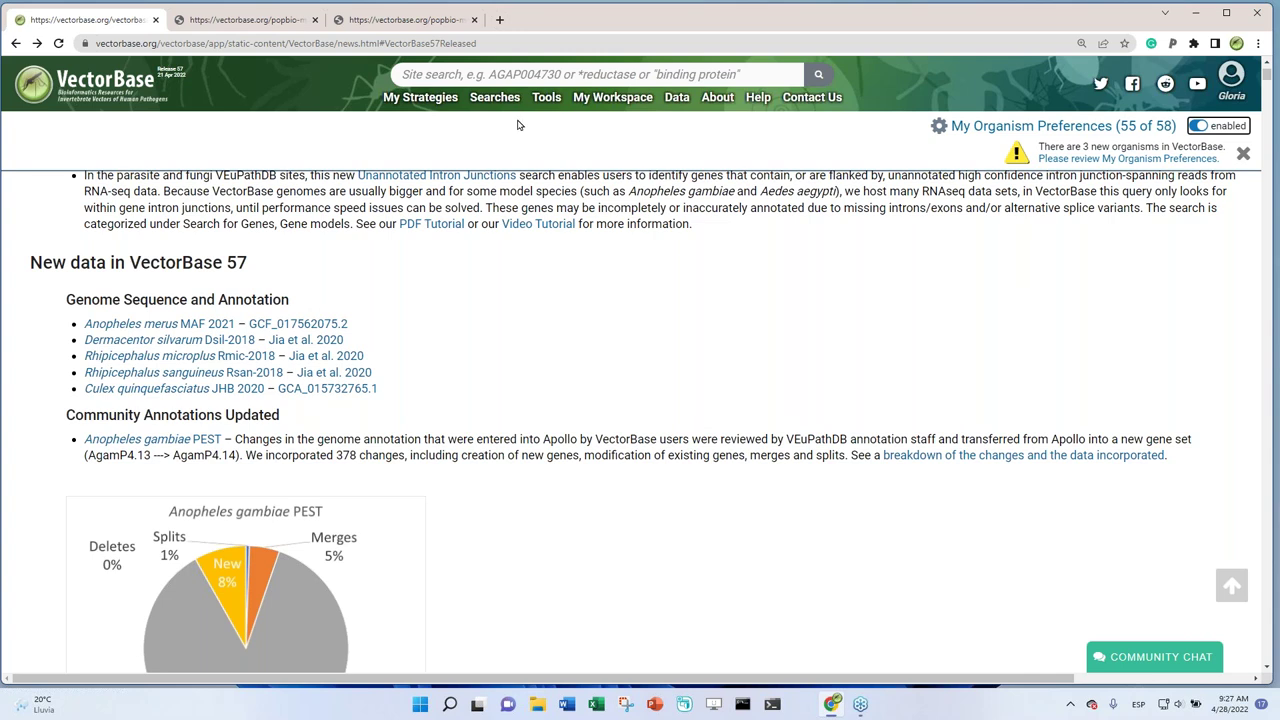
pyautogui.moveTo(497, 100)
pyautogui.moveTo(677, 100)
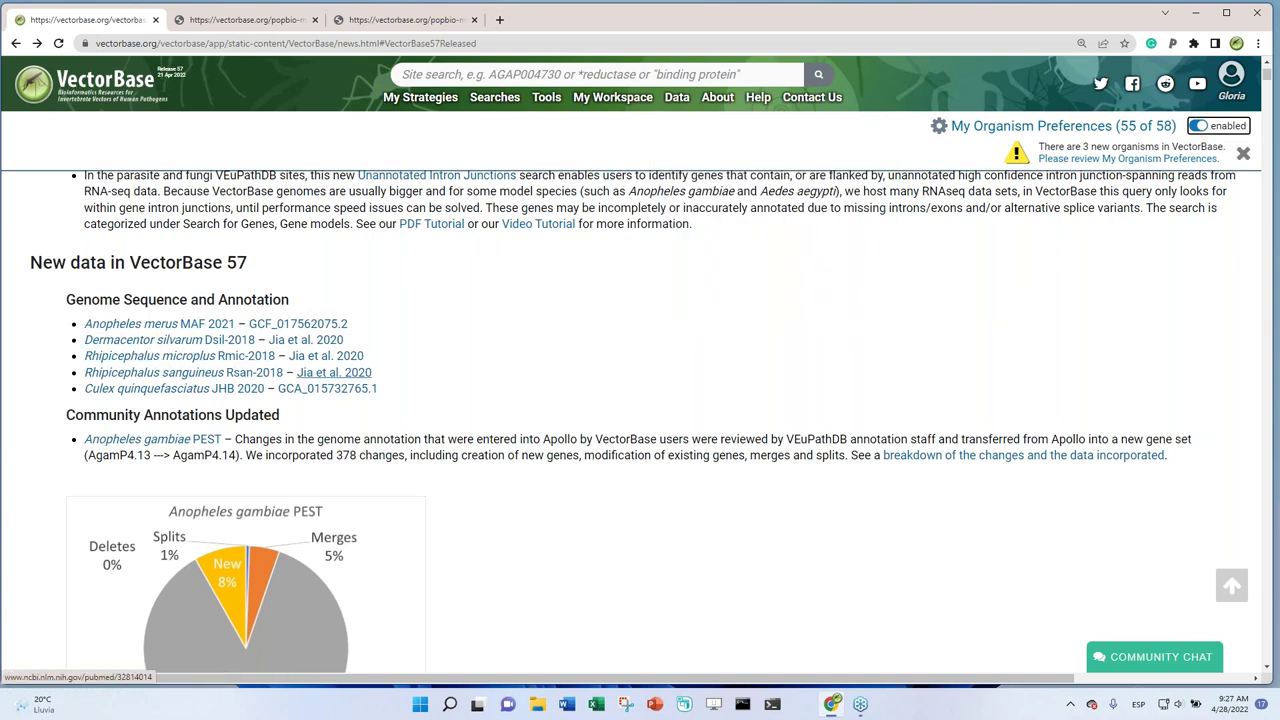
pyautogui.click(1198, 127)
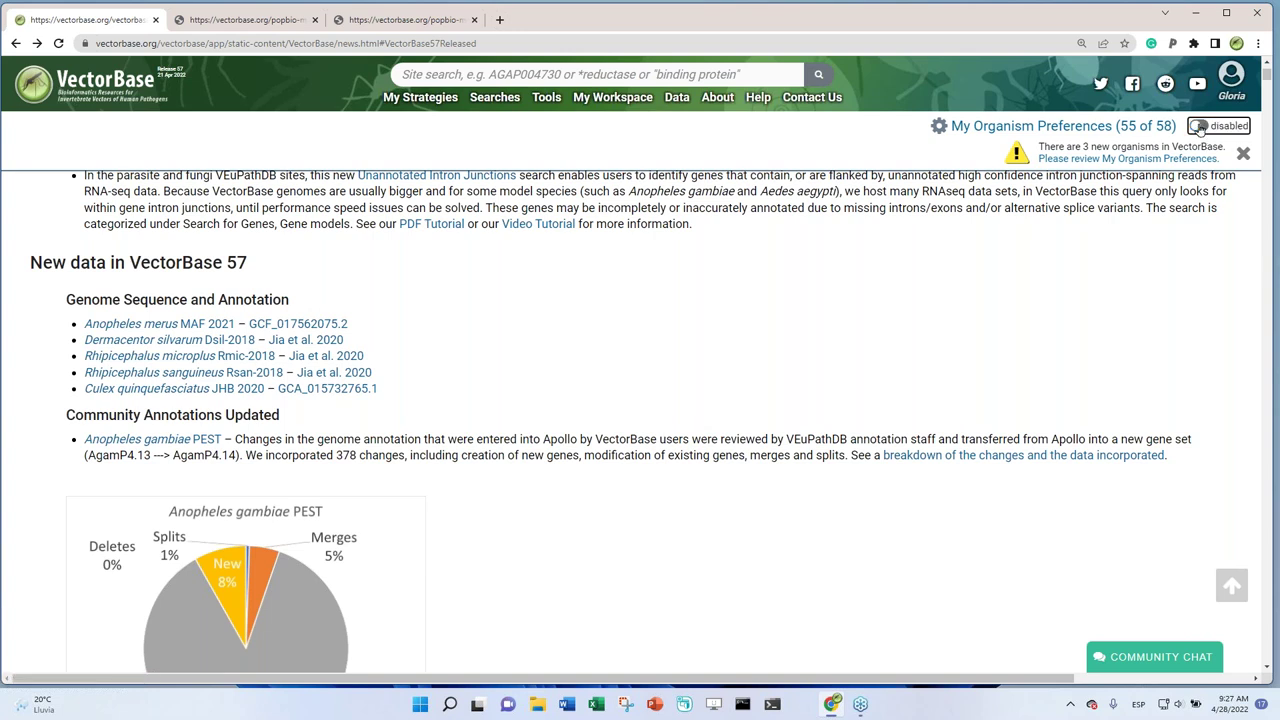
# Review the organism selection on the My Organism Preferences page and return to the VectorBase 57 release news
pyautogui.click(1112, 160)
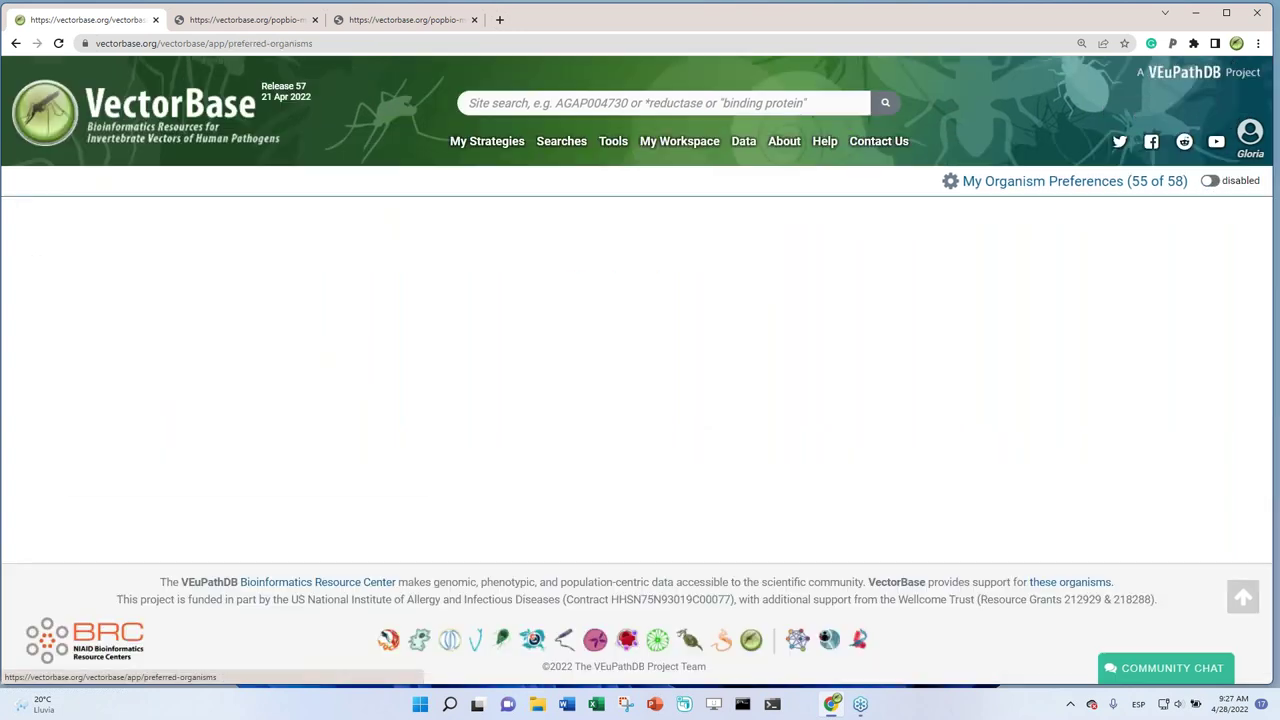
pyautogui.scroll(-3, 414, 549)
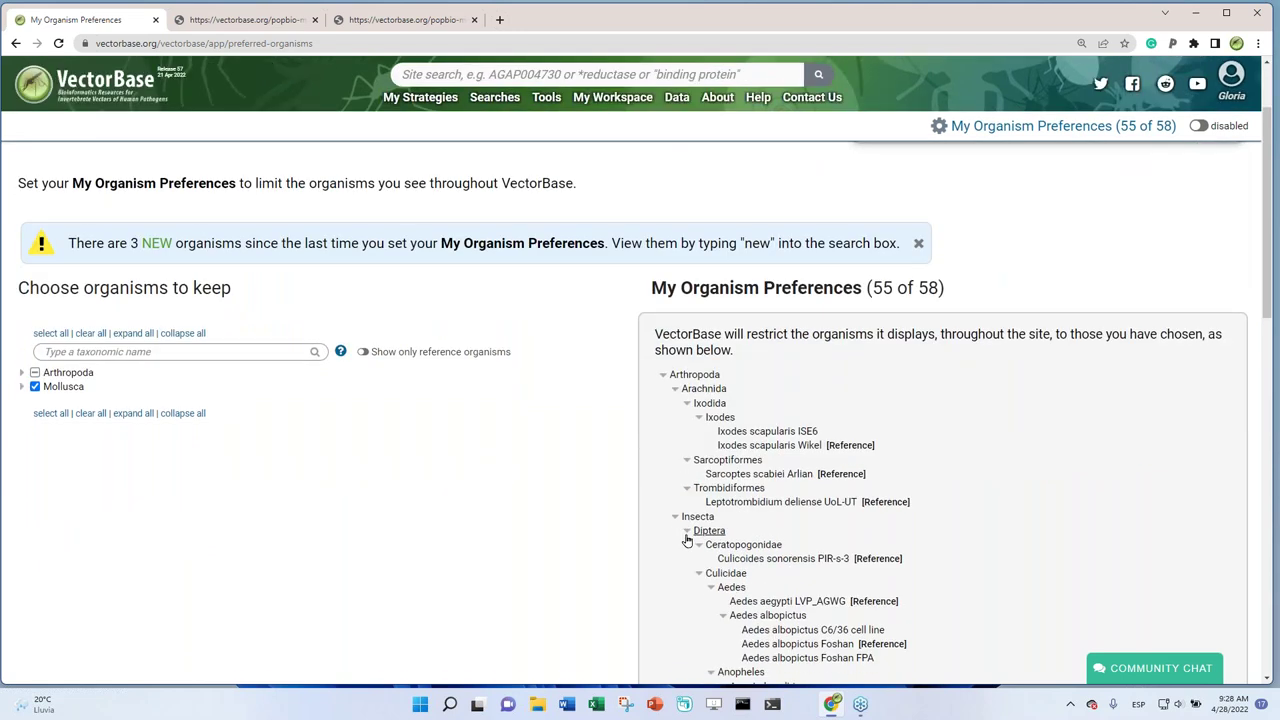
pyautogui.scroll(3, 687, 541)
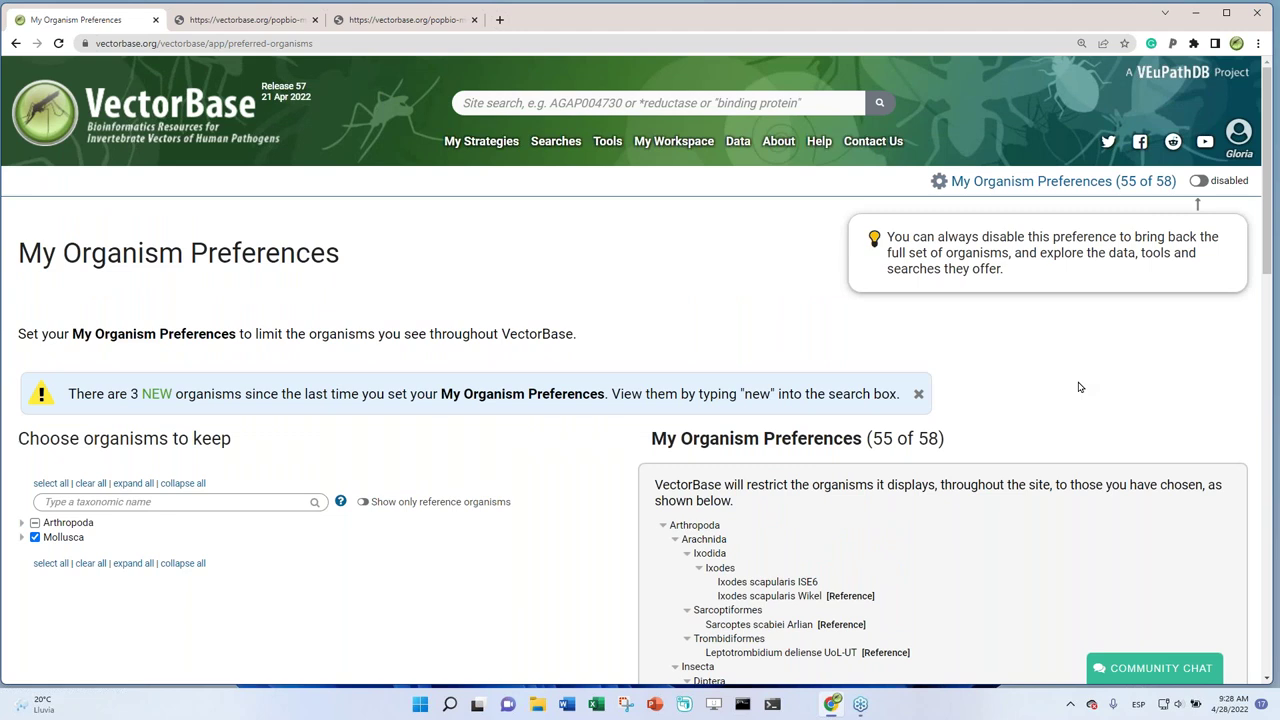
pyautogui.click(15, 44)
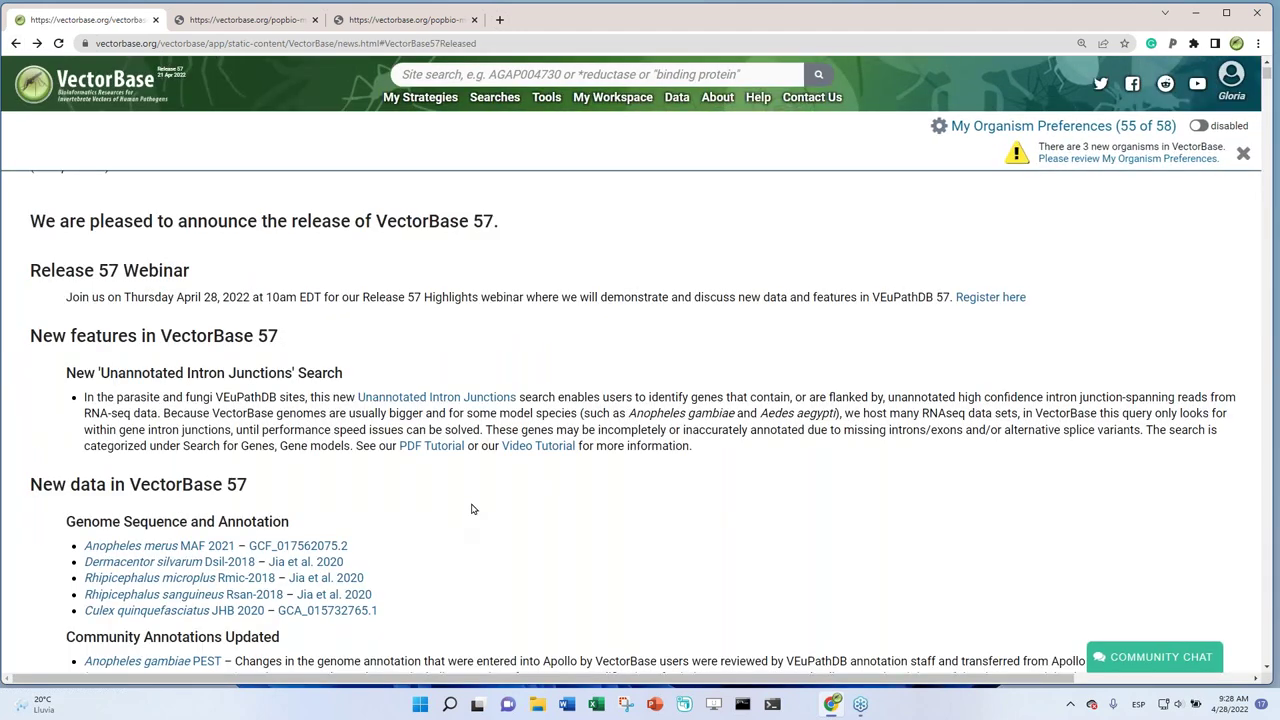
# Highlight the phrase about Apollo and VectorBase users under Community Annotations Updated, and clear the highlight
pyautogui.scroll(-5, 473, 509)
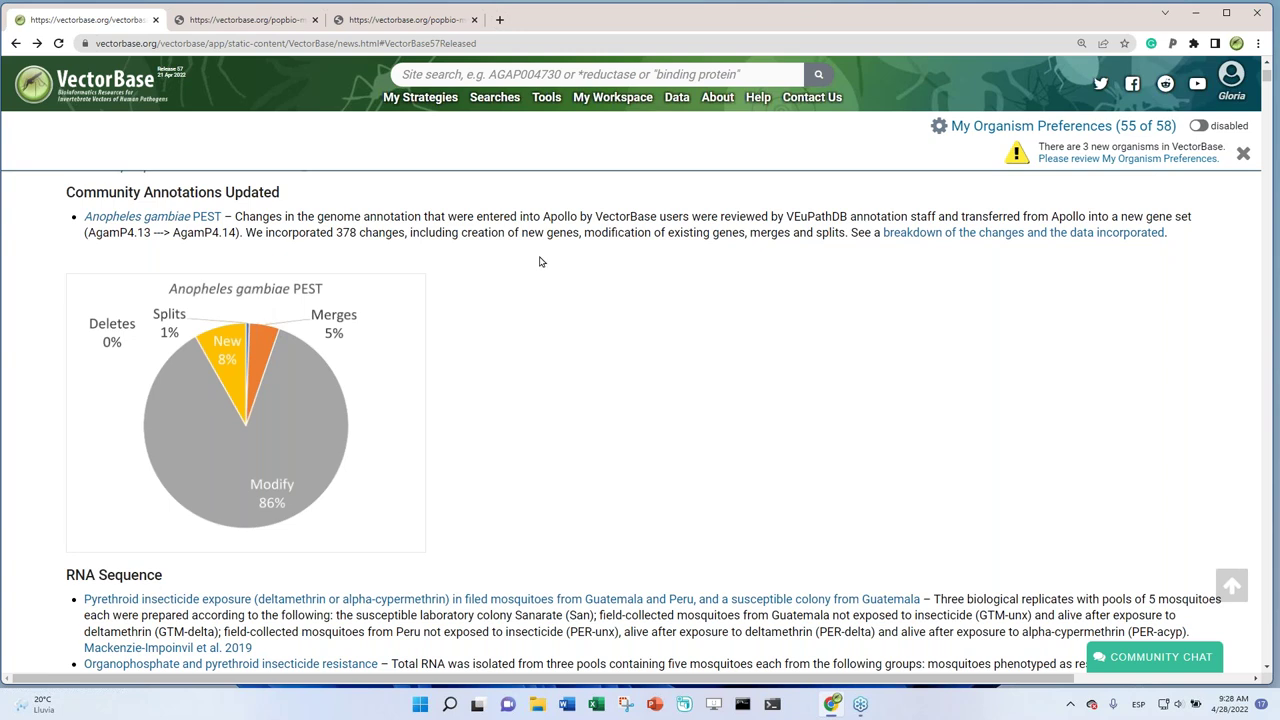
pyautogui.moveTo(545, 215); pyautogui.dragTo(746, 212)
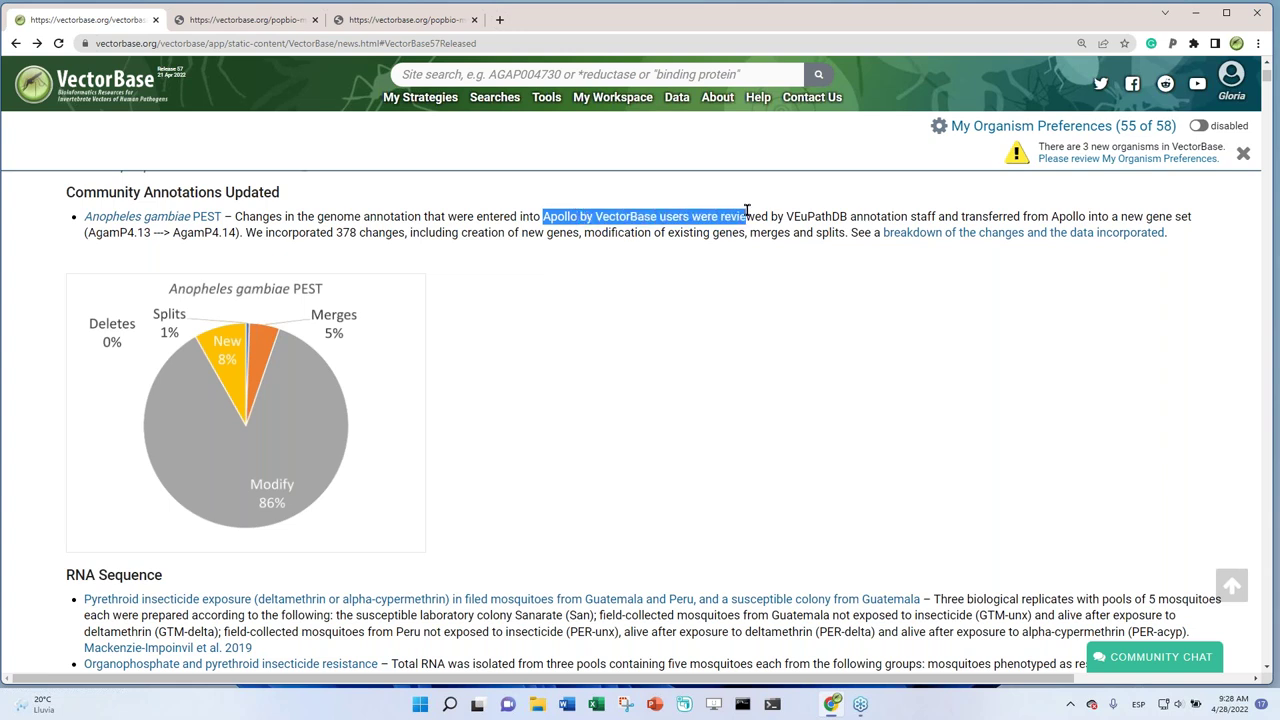
pyautogui.click(549, 225)
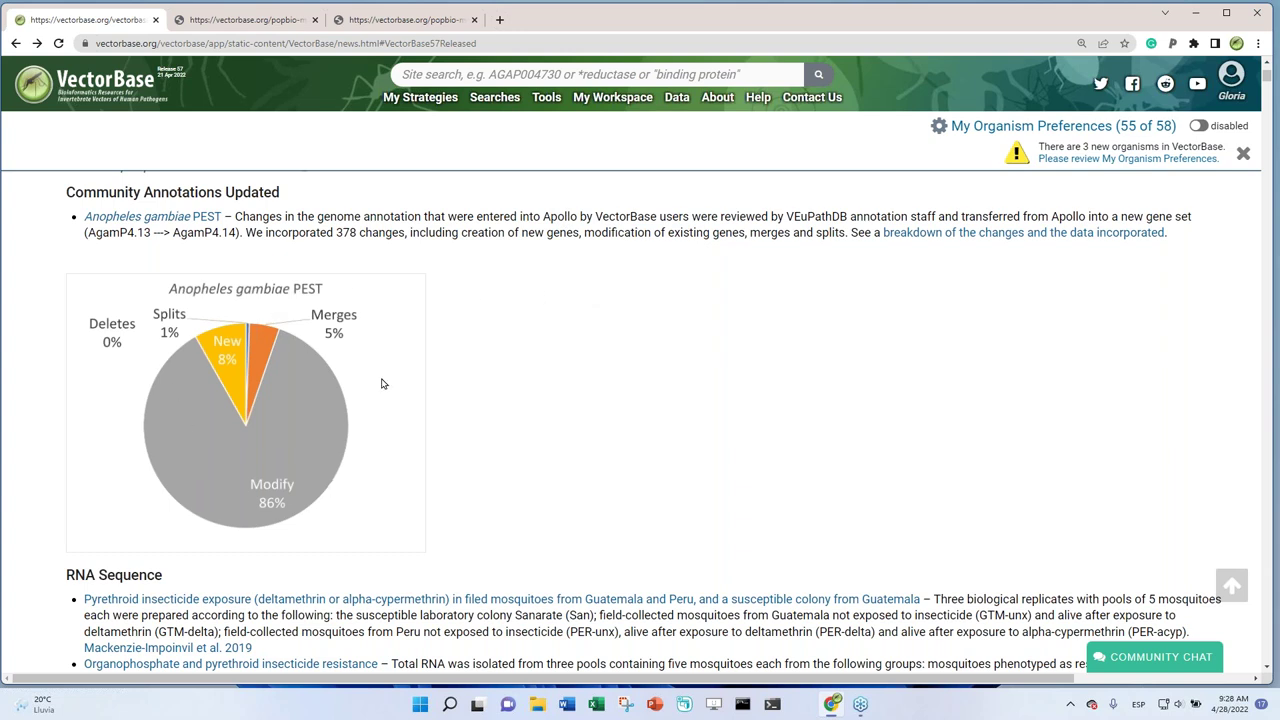
# Return to the VectorBase home page and expand the News and Tweets section
pyautogui.click(45, 88)
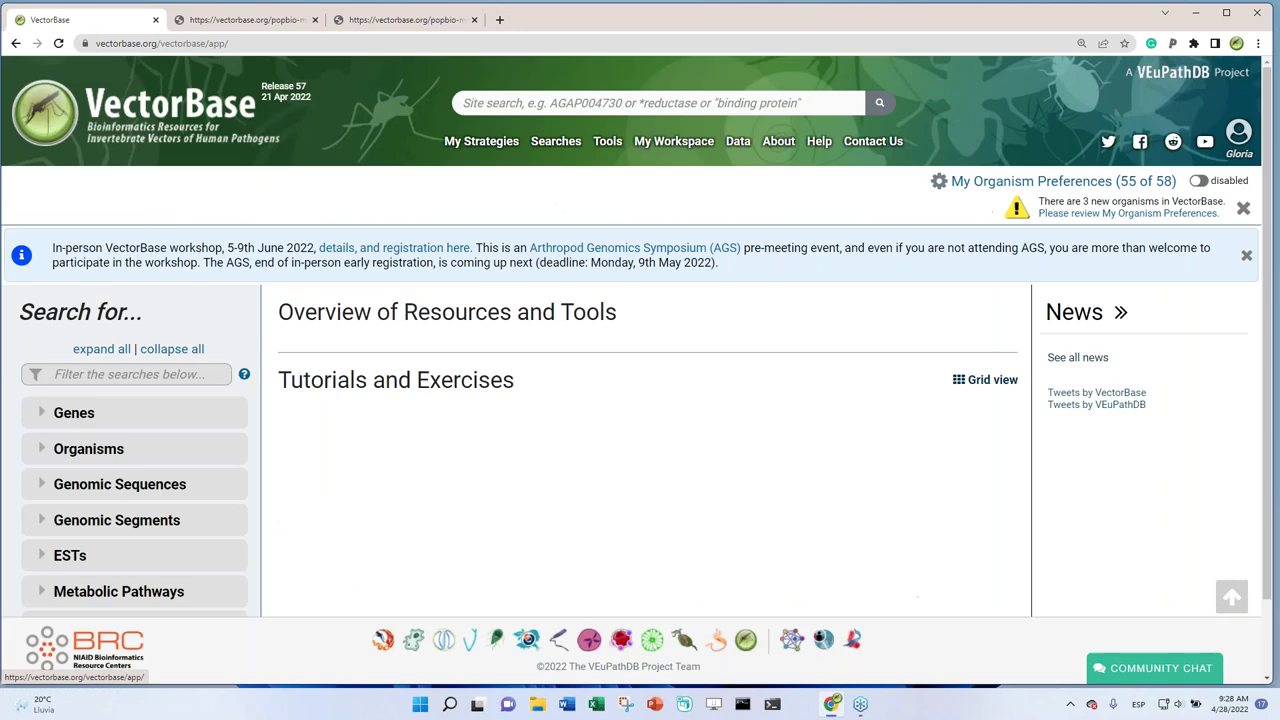
pyautogui.click(1118, 312)
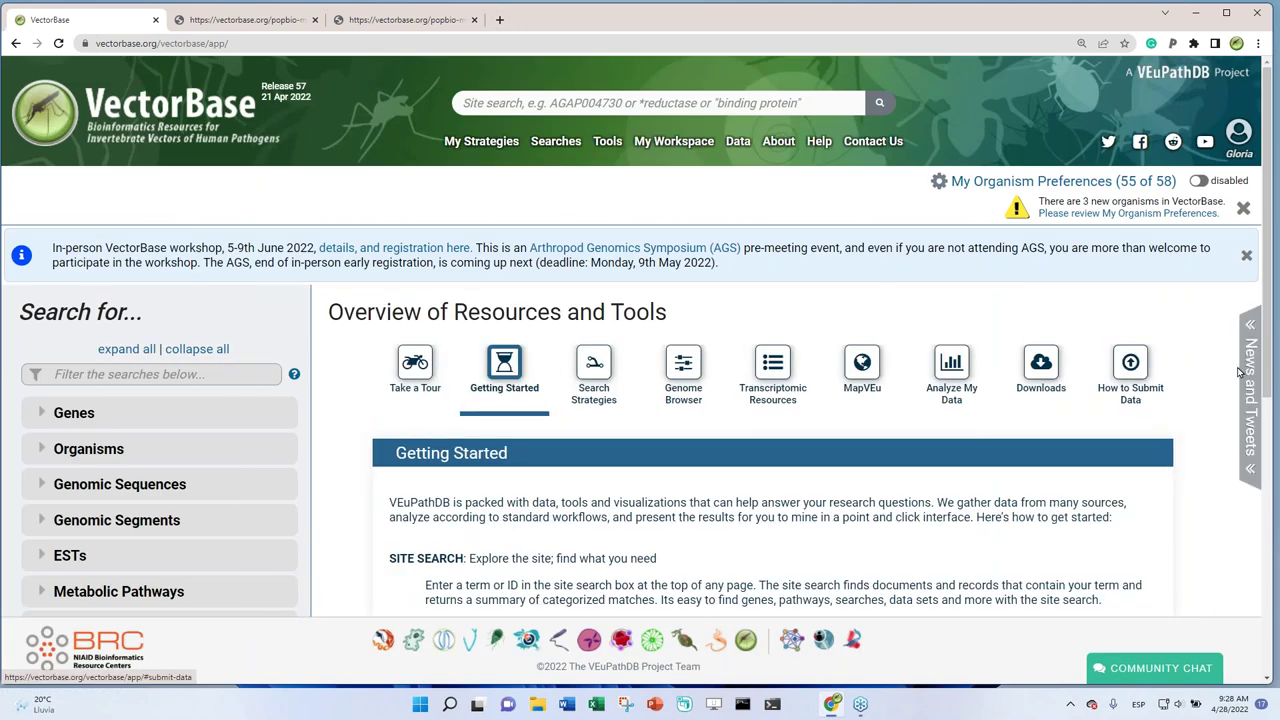
pyautogui.click(1251, 326)
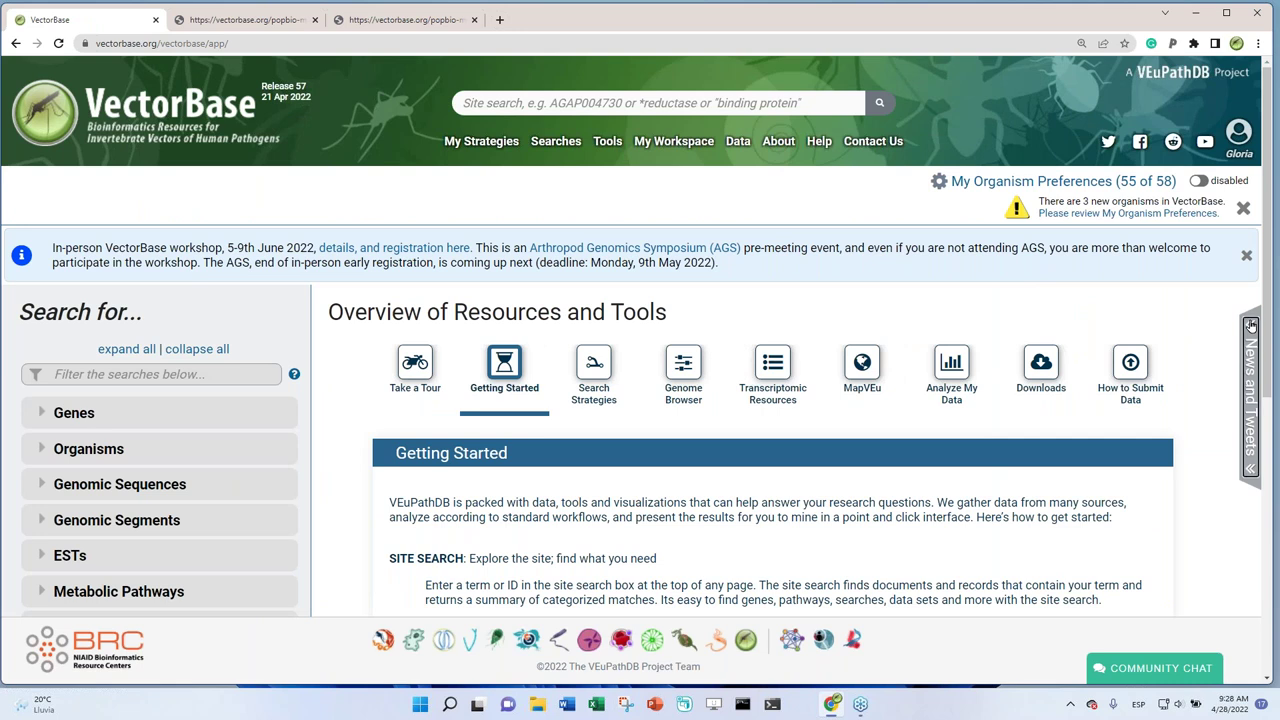
# Read the VectorBase tweets about manual gene biocuration week, Apollo and reference genomes
pyautogui.scroll(-3, 1263, 409)
pyautogui.scroll(-4, 1195, 360)
pyautogui.scroll(-3, 1190, 368)
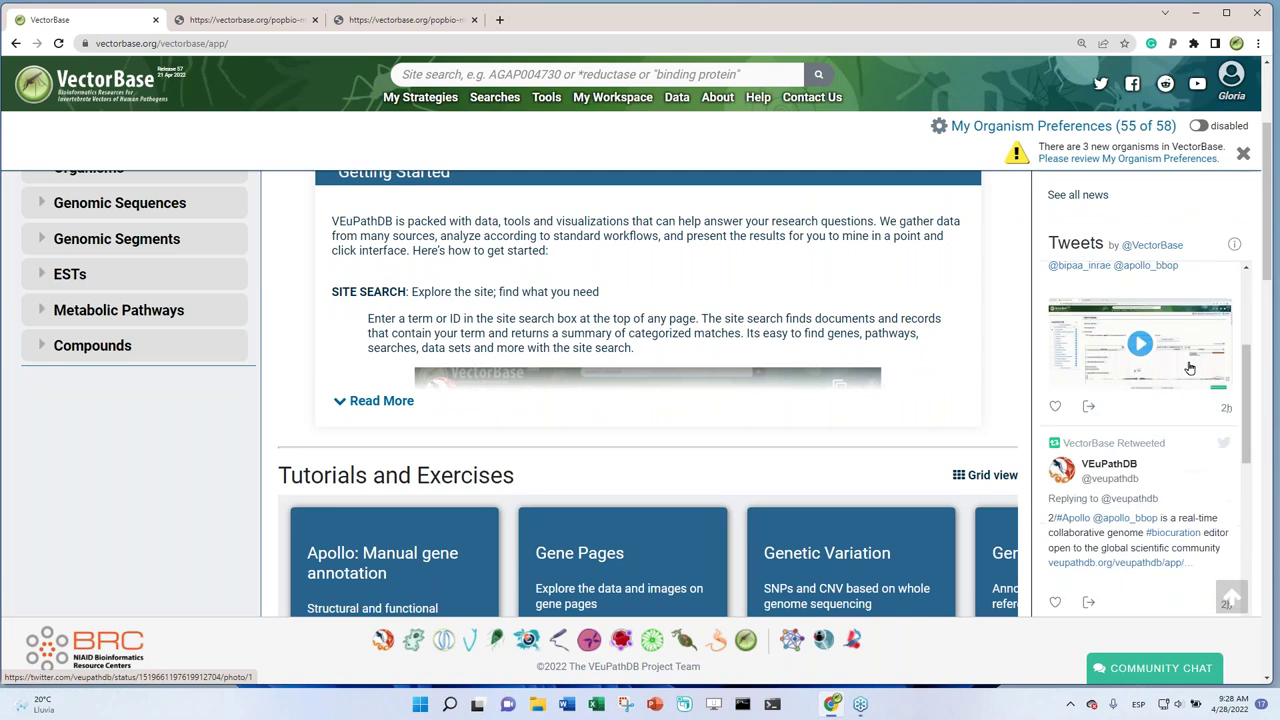
pyautogui.scroll(3, 1160, 437)
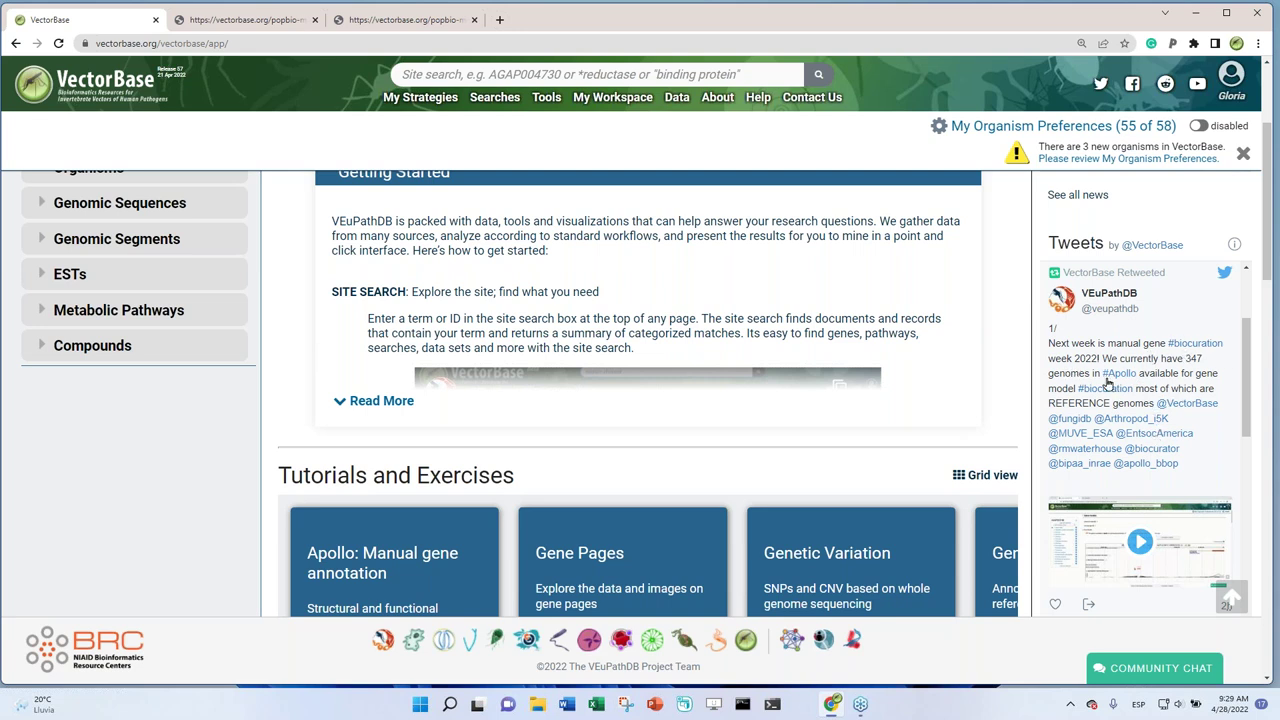
pyautogui.scroll(-1, 1160, 539)
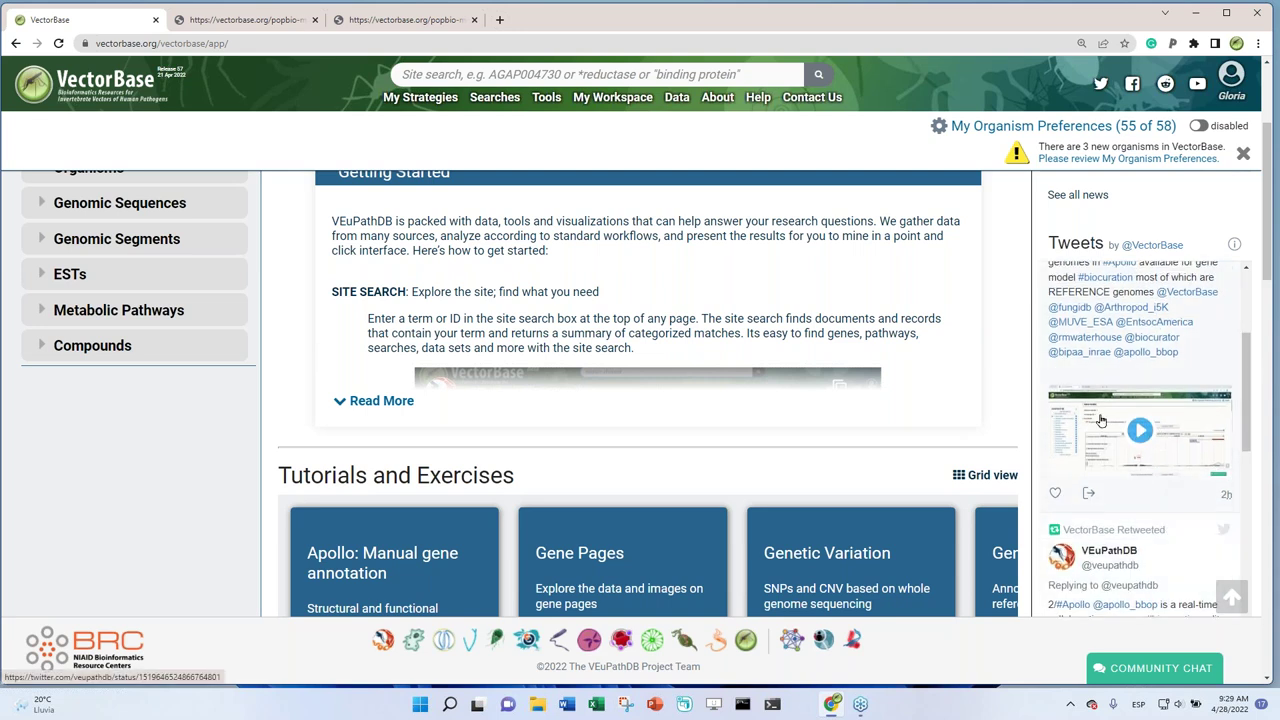
pyautogui.scroll(1, 1166, 457)
pyautogui.scroll(2, 1165, 455)
pyautogui.scroll(-4, 1166, 490)
pyautogui.scroll(-3, 1165, 513)
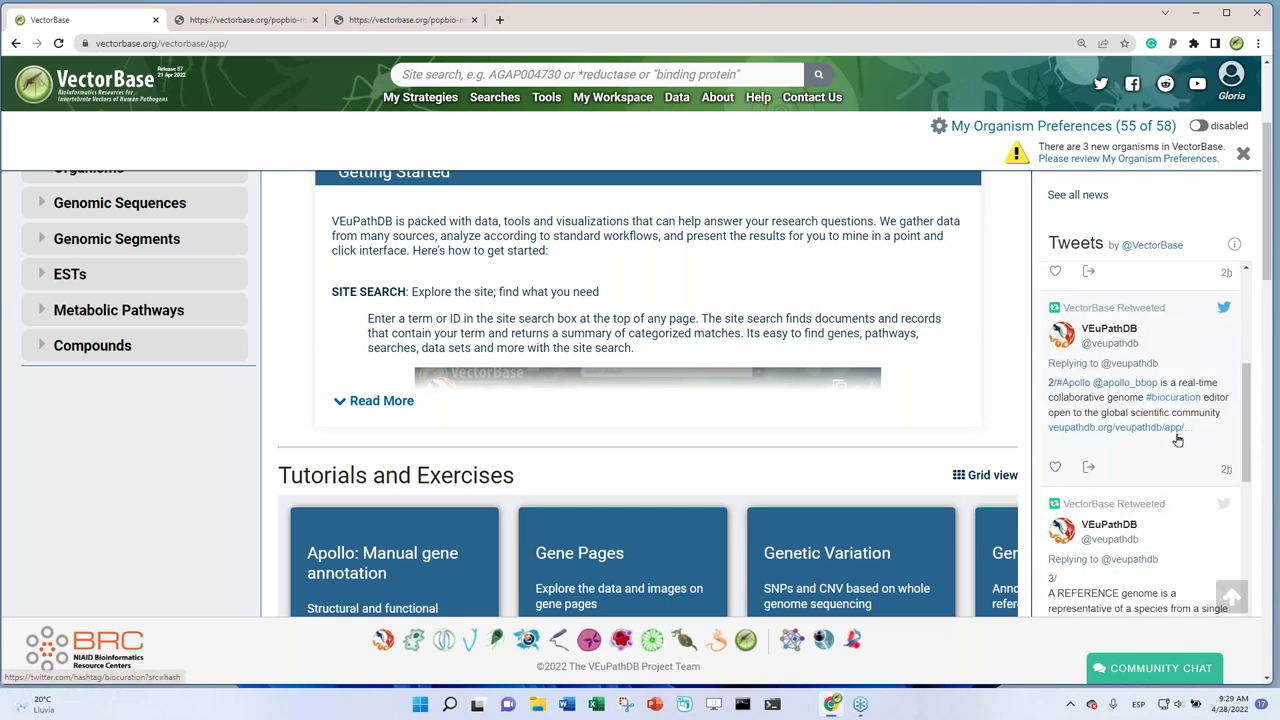
pyautogui.scroll(-2, 1162, 478)
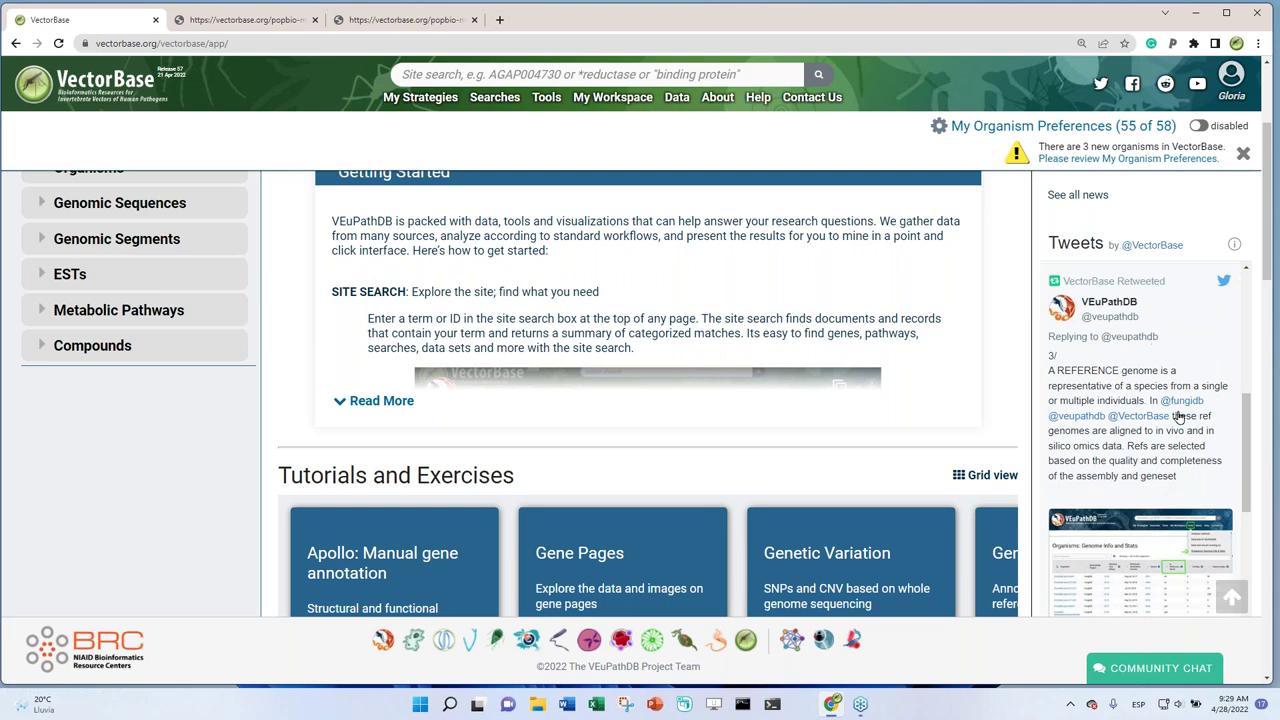
pyautogui.scroll(-1, 1178, 418)
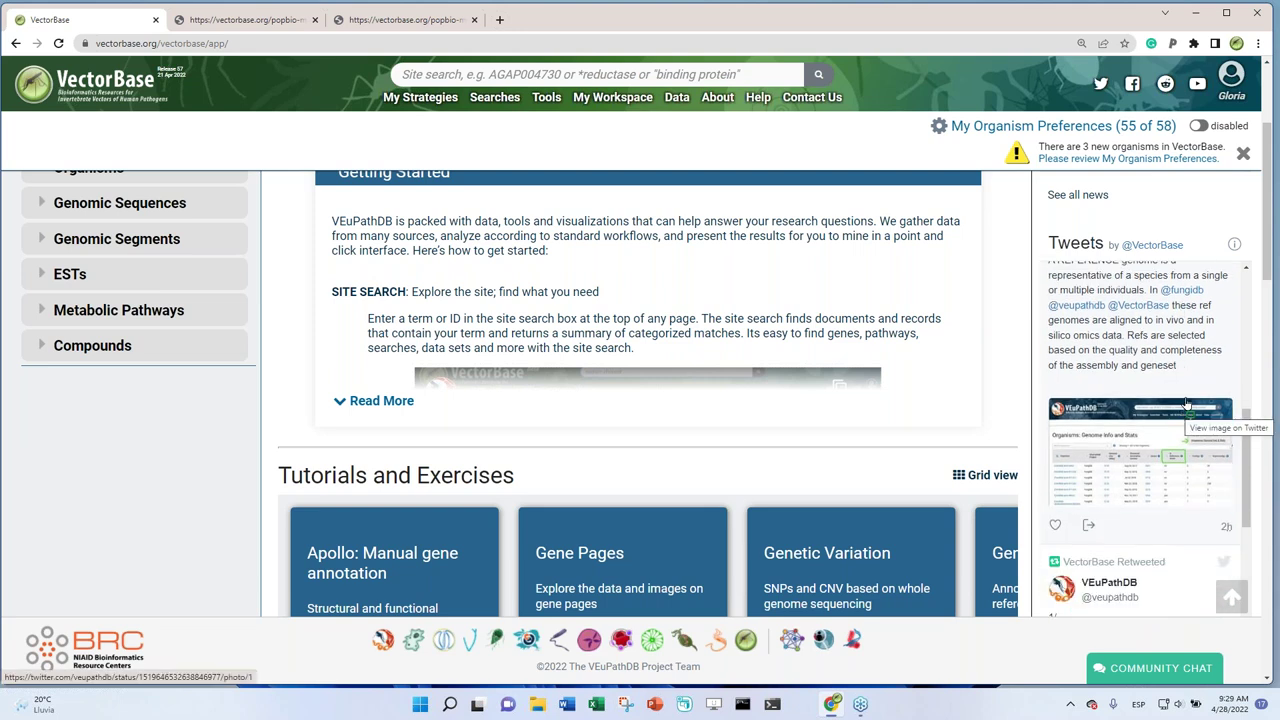
# Return to the release news and highlight the gene set version numbers and "378 changes" under Community Annotations Updated
pyautogui.click(15, 43)
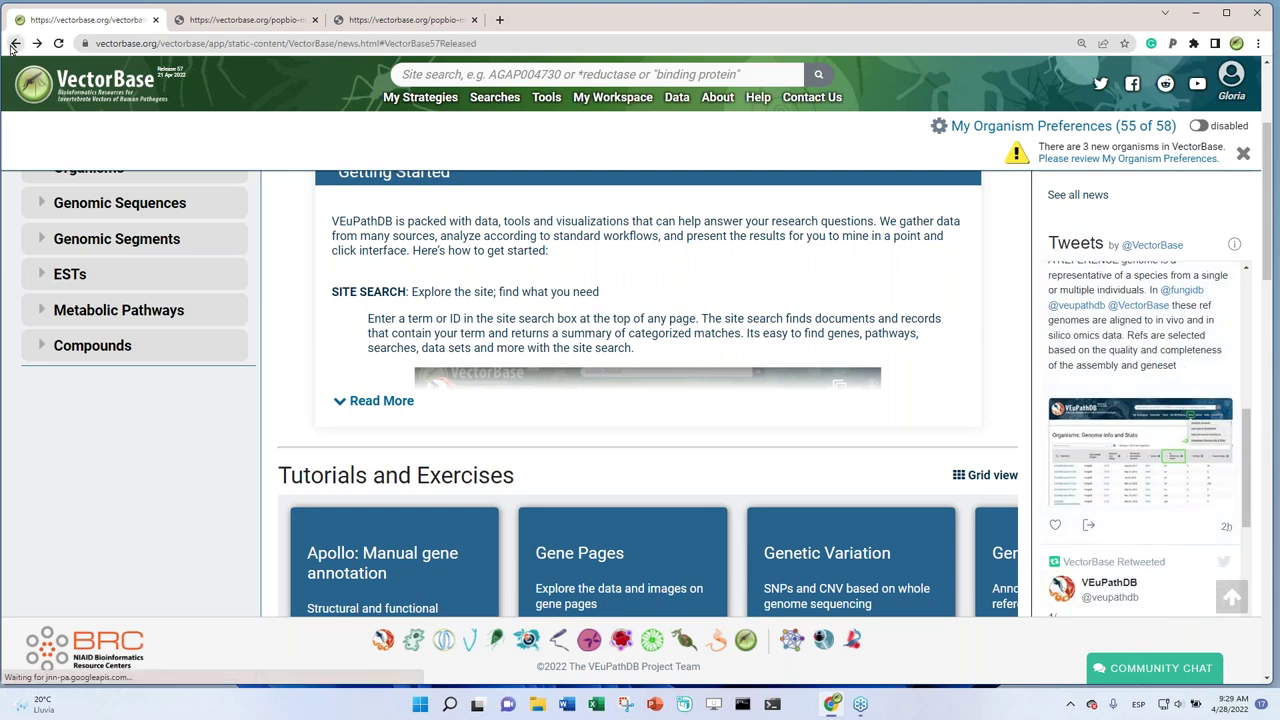
pyautogui.scroll(-4, 532, 490)
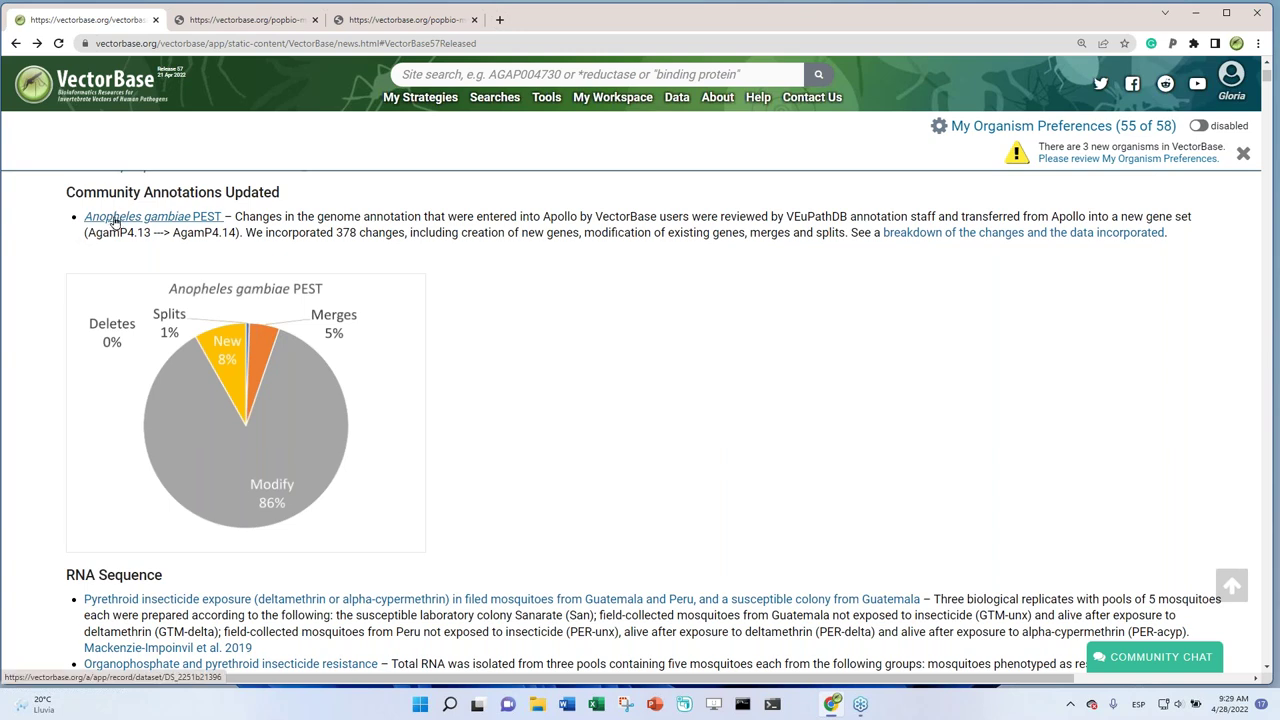
pyautogui.moveTo(132, 232); pyautogui.dragTo(152, 232)
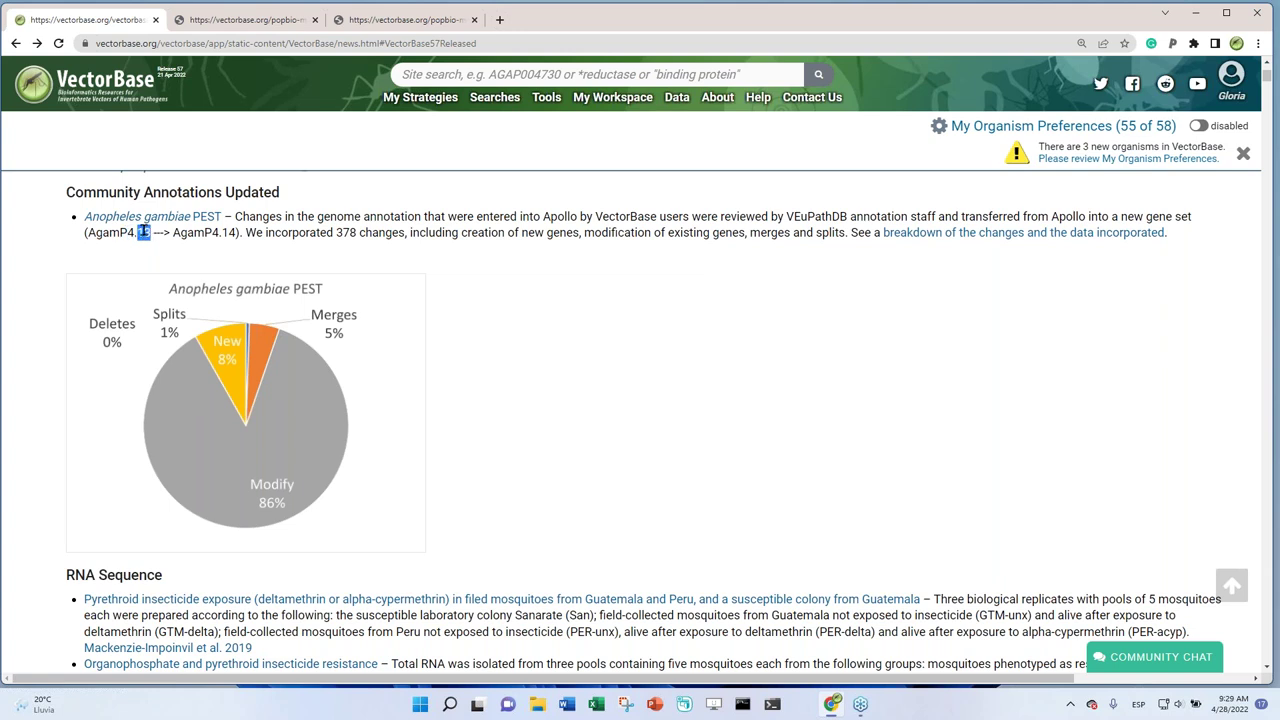
pyautogui.moveTo(212, 232); pyautogui.dragTo(219, 232)
pyautogui.moveTo(222, 232); pyautogui.dragTo(236, 232)
pyautogui.click(561, 401)
pyautogui.moveTo(336, 232); pyautogui.dragTo(414, 232)
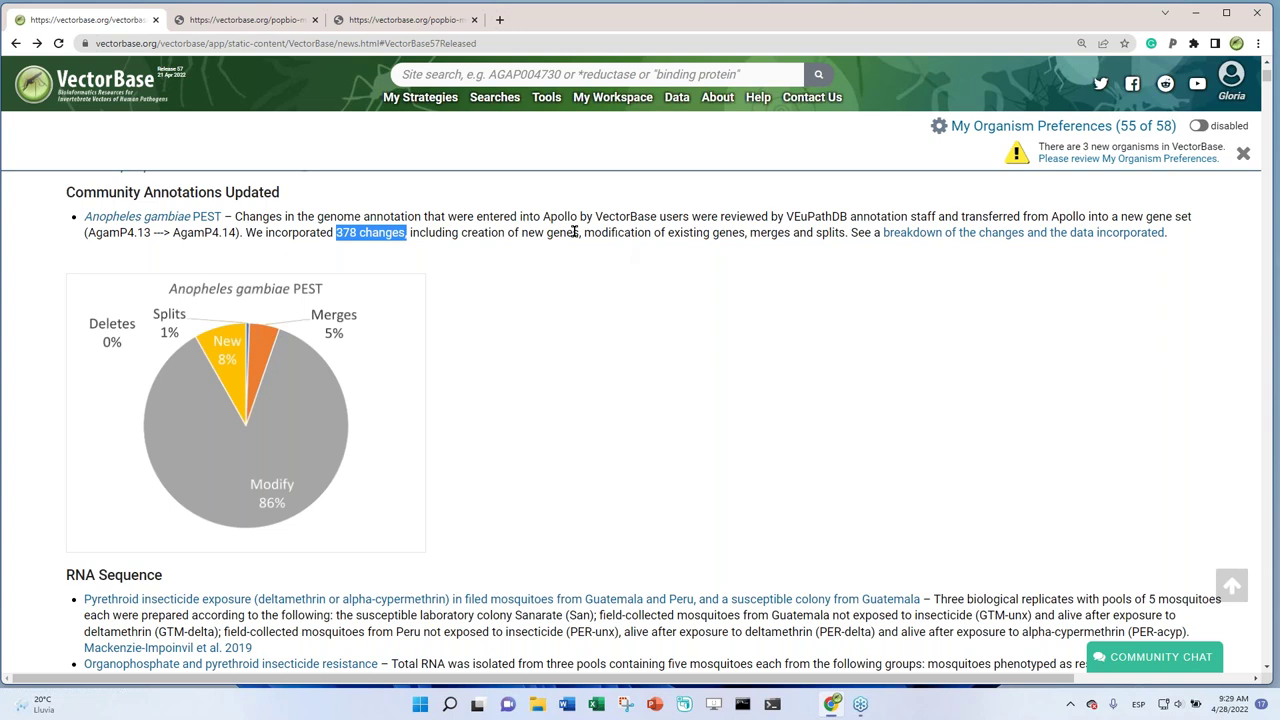
pyautogui.click(597, 347)
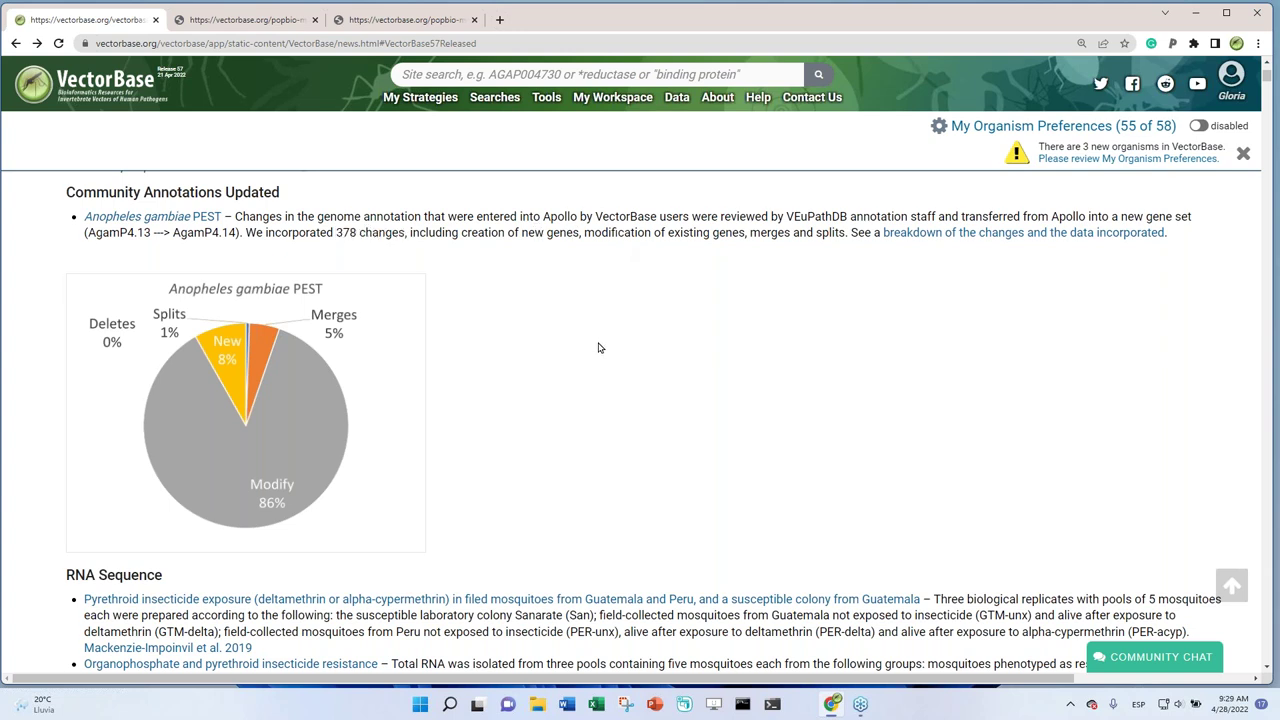
# Review the RNA Sequence datasets and highlight the "Population Biology" heading in the release news
pyautogui.scroll(-3, 600, 347)
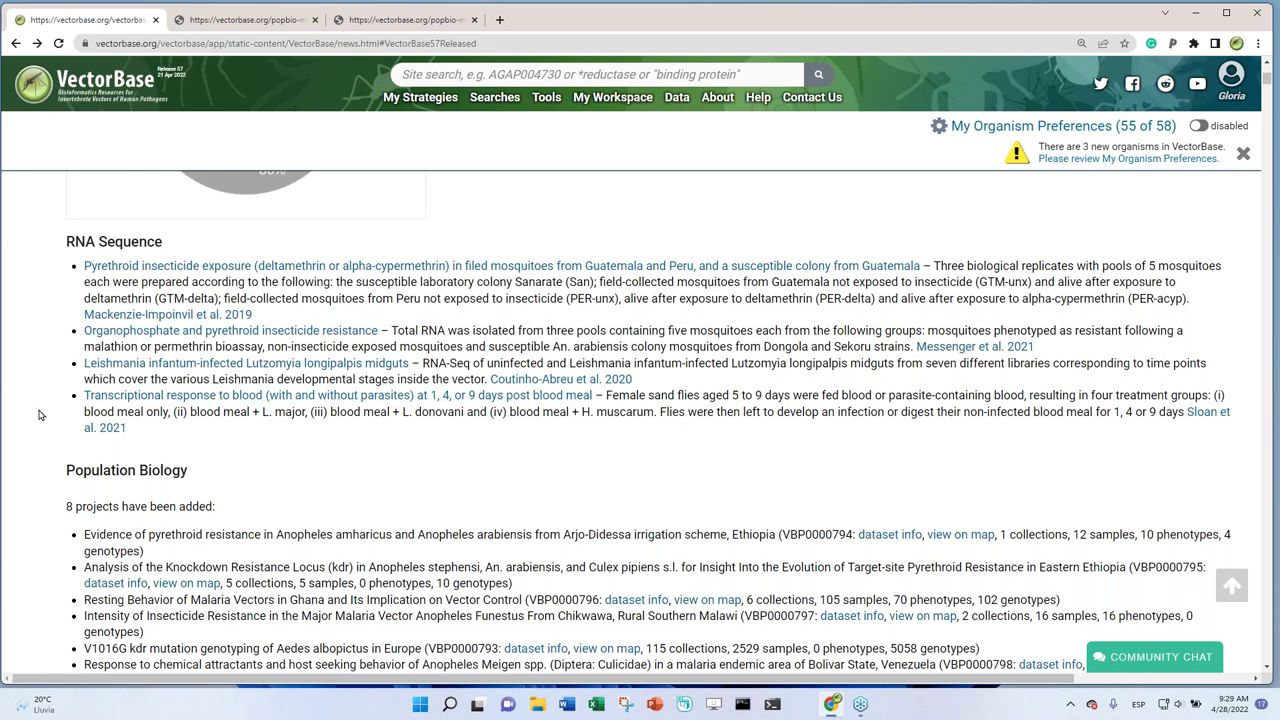
pyautogui.scroll(-1, 40, 414)
pyautogui.scroll(1, 40, 414)
pyautogui.scroll(-2, 40, 506)
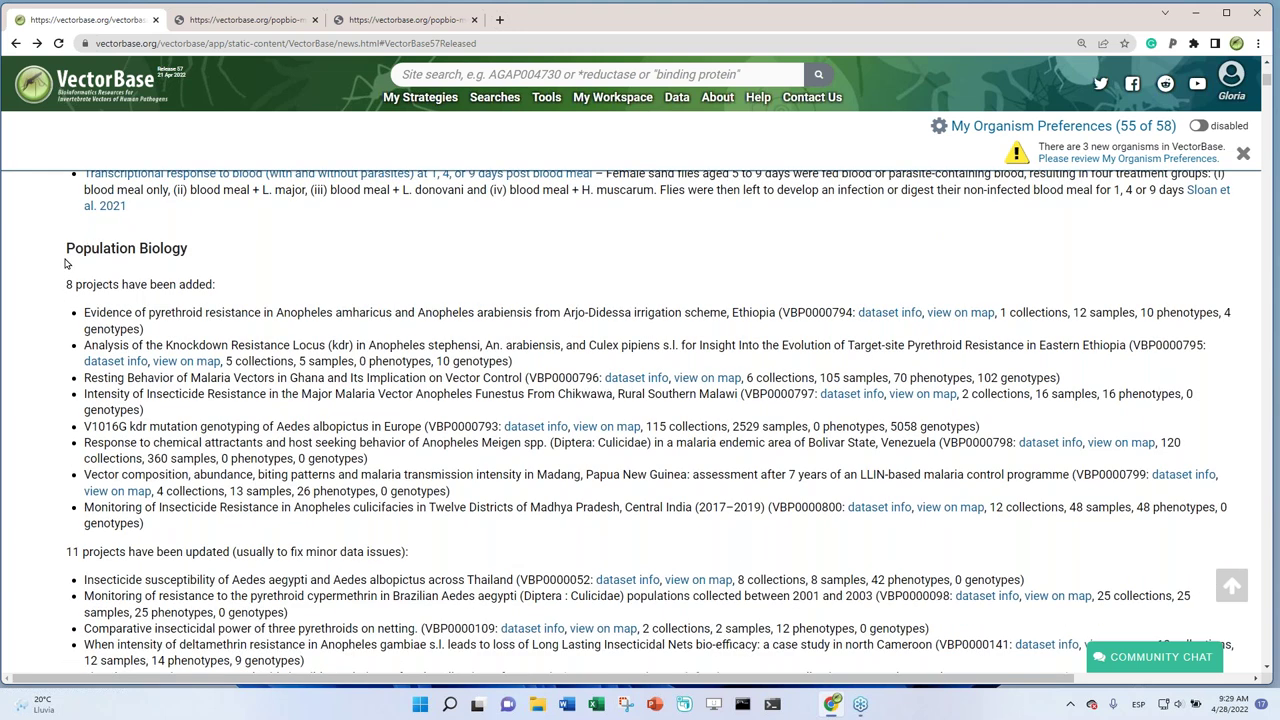
pyautogui.moveTo(63, 251); pyautogui.dragTo(205, 255)
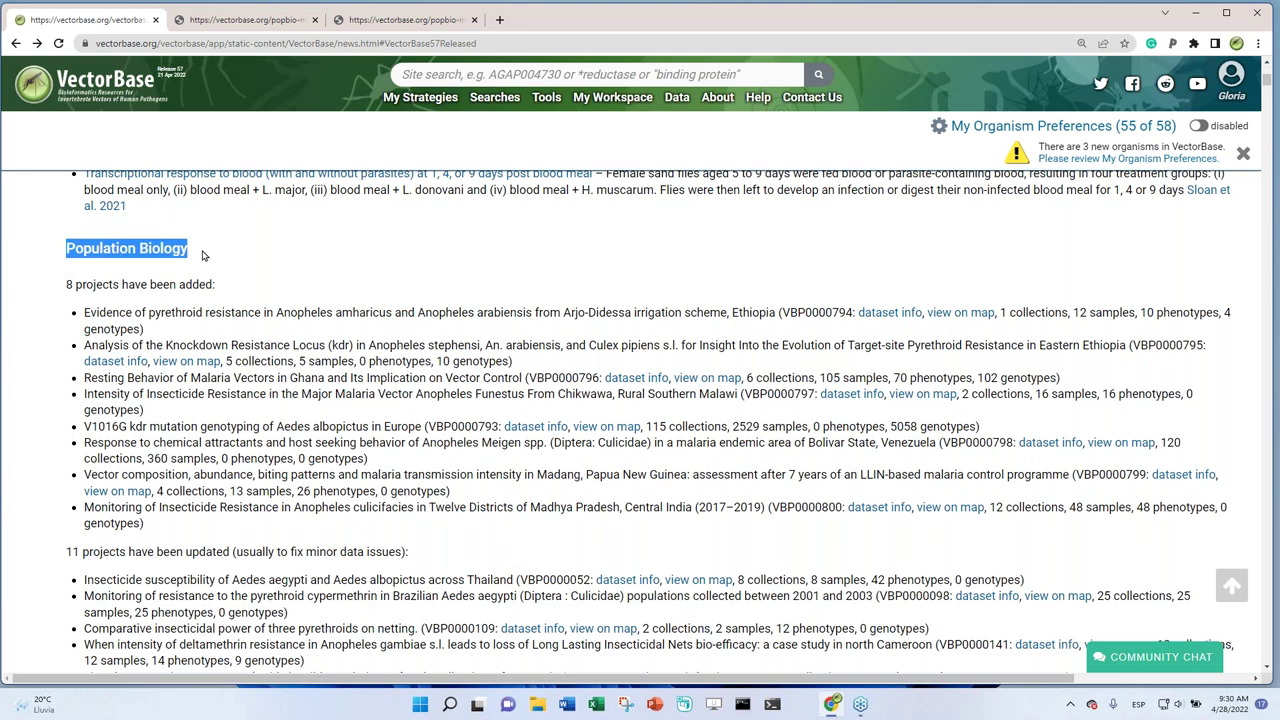
pyautogui.click(205, 255)
# View the global population biology map, return to the release news and highlight project ID VBP0000794
pyautogui.moveTo(549, 101)
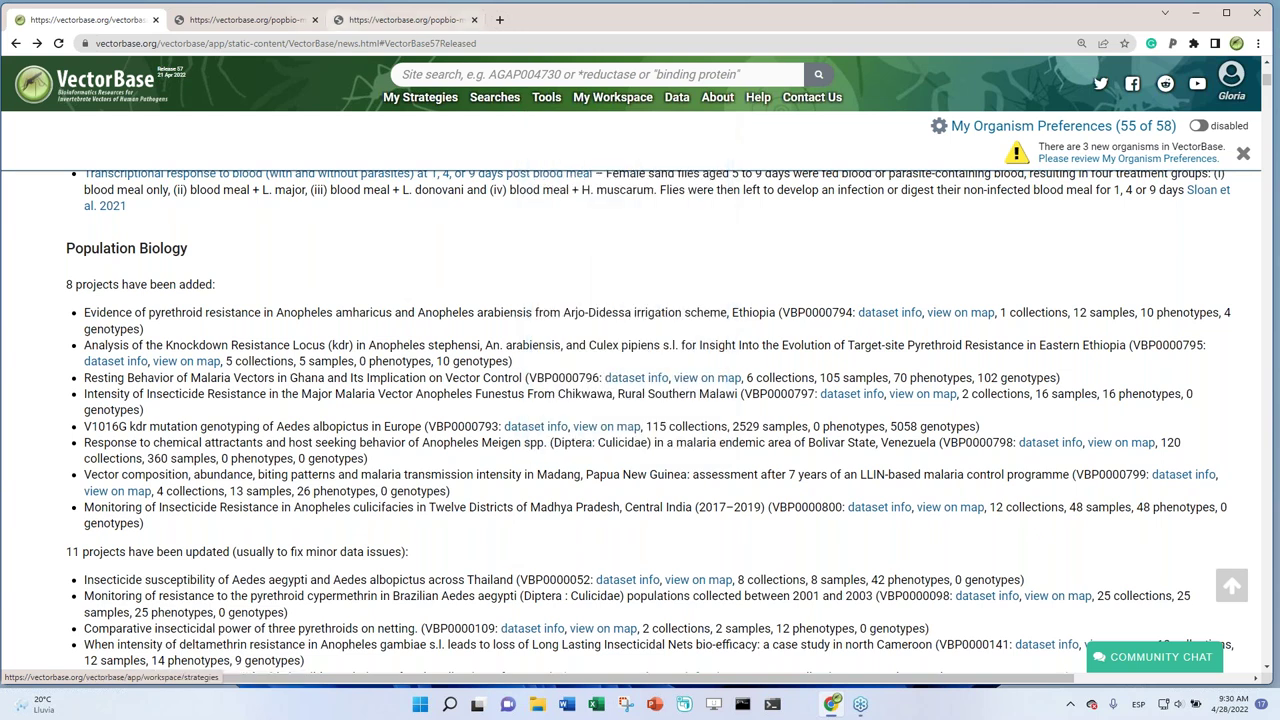
pyautogui.click(245, 22)
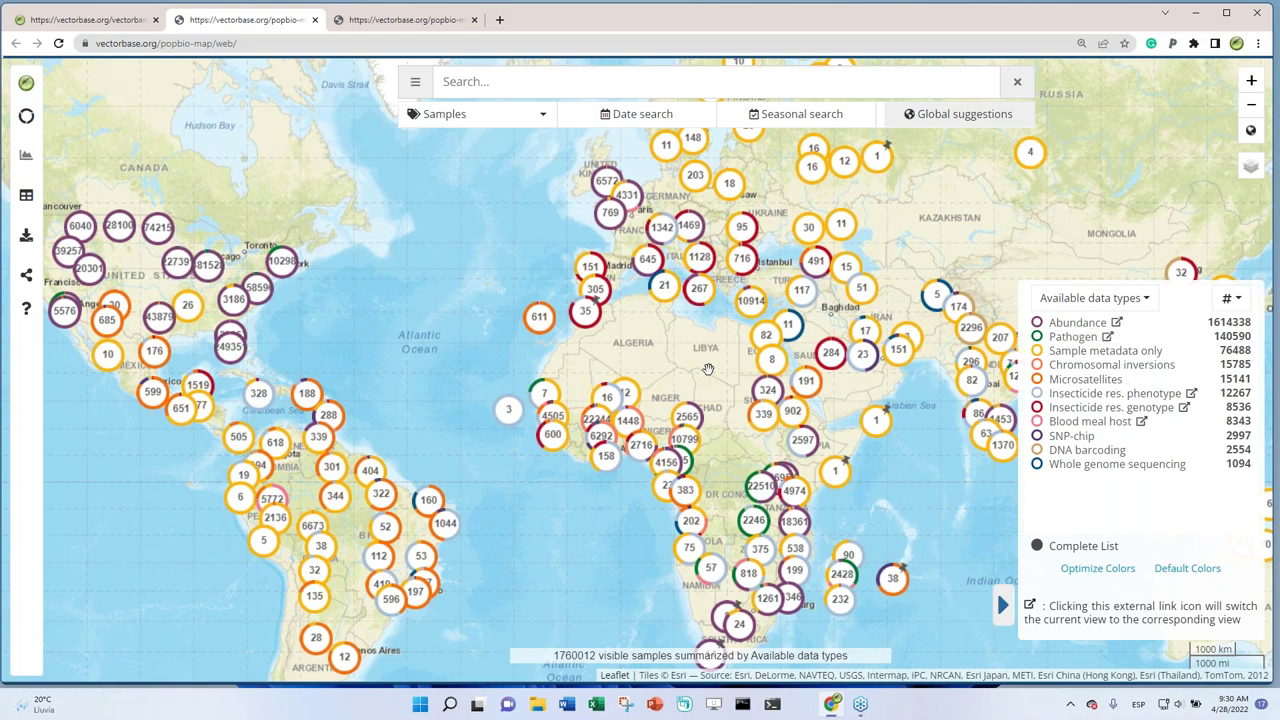
pyautogui.click(90, 22)
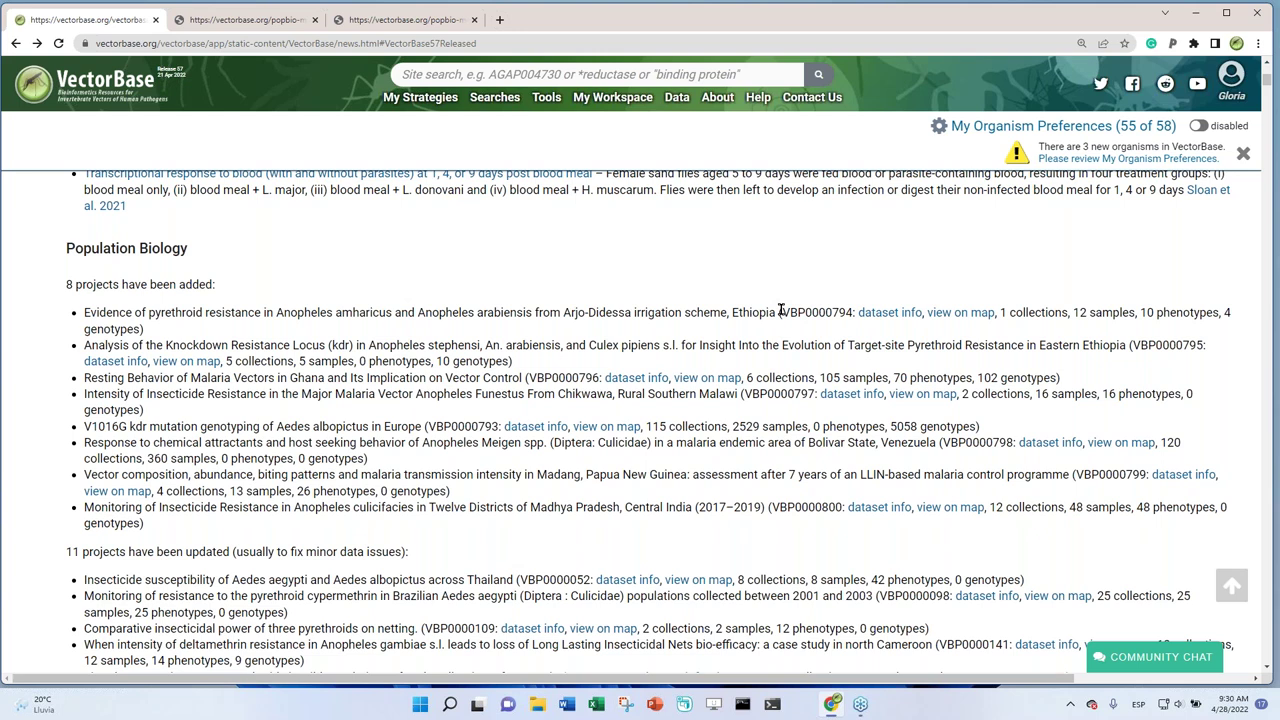
pyautogui.moveTo(781, 312); pyautogui.dragTo(854, 312)
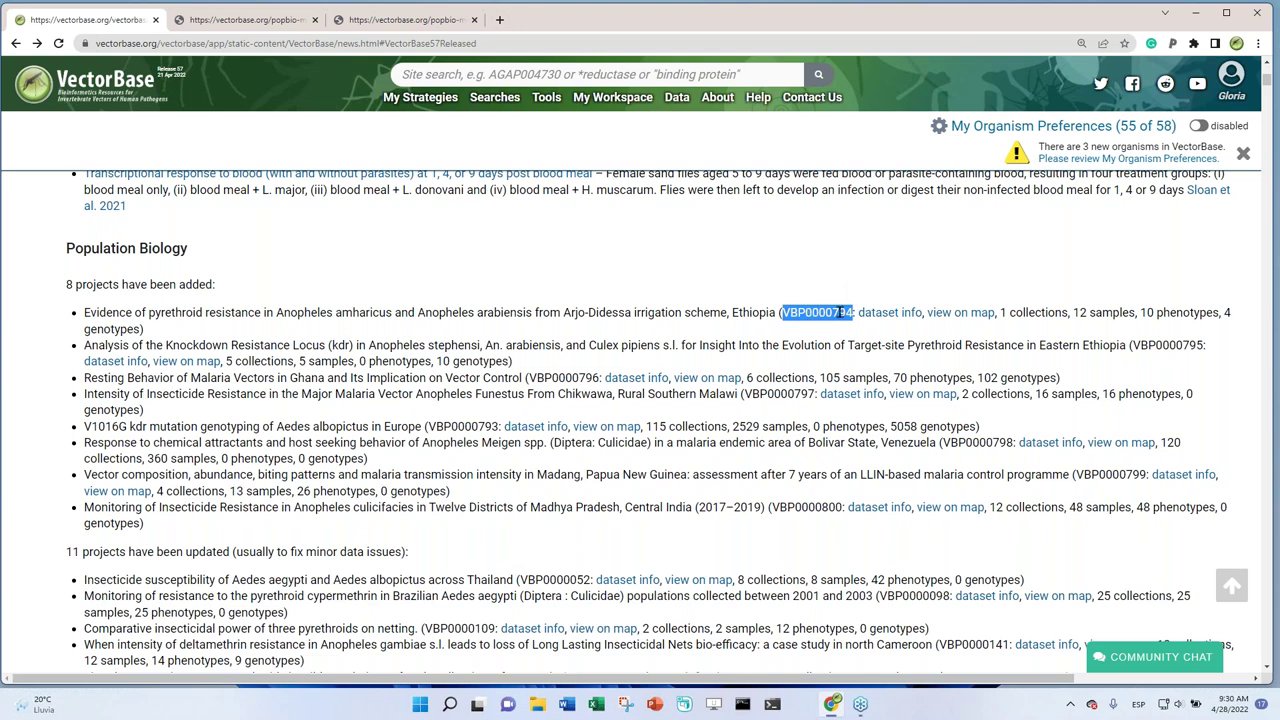
# Switch to the map filtered by VBP0000794 and summarize its samples by Available data types
pyautogui.click(403, 20)
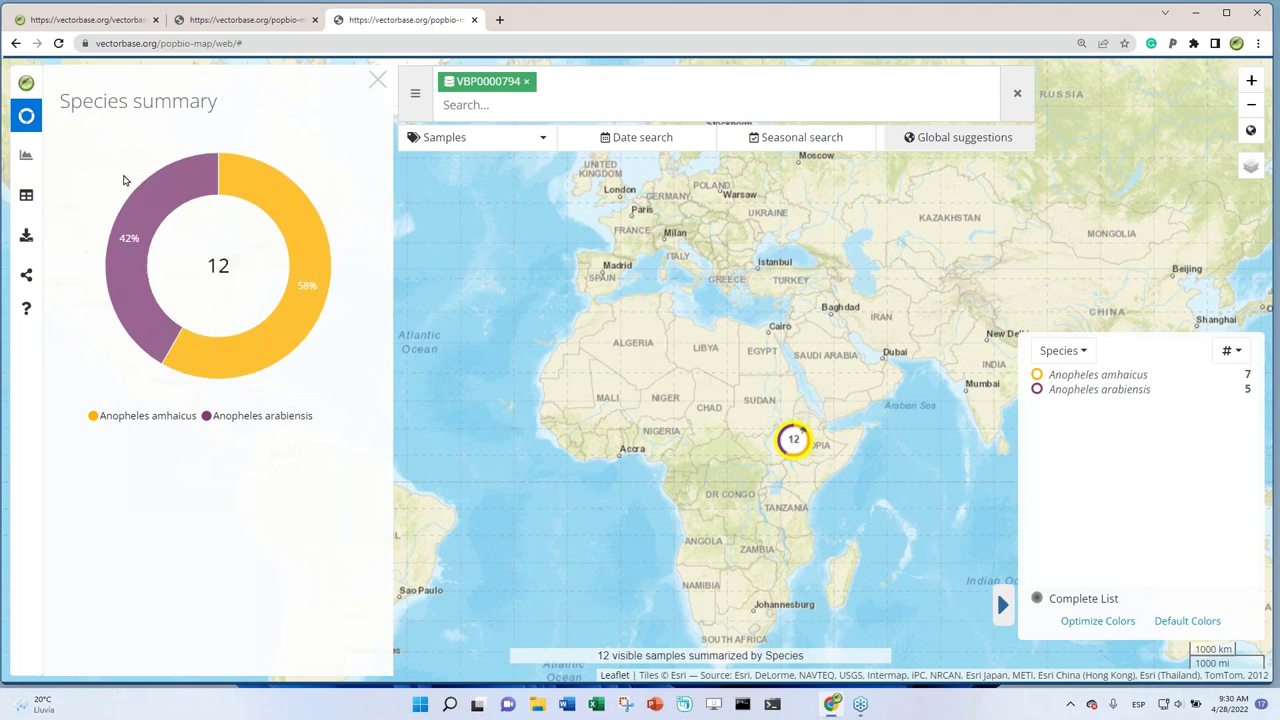
pyautogui.click(1082, 353)
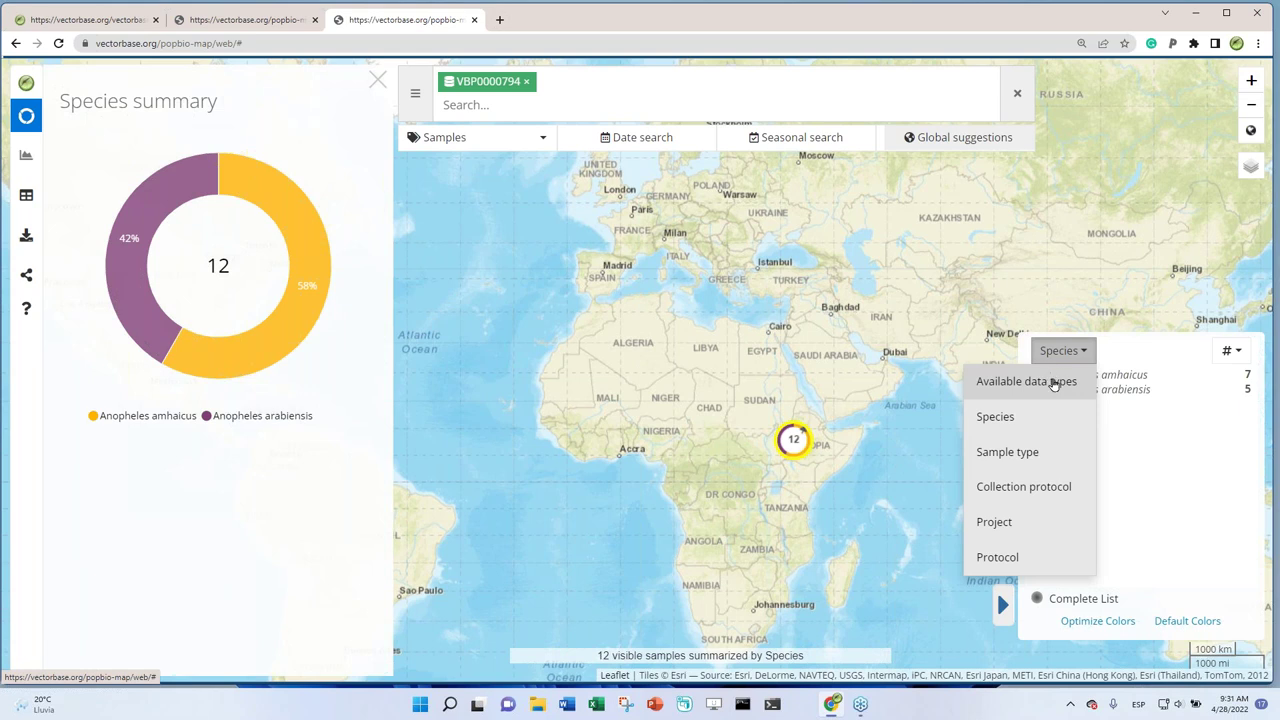
pyautogui.click(1055, 384)
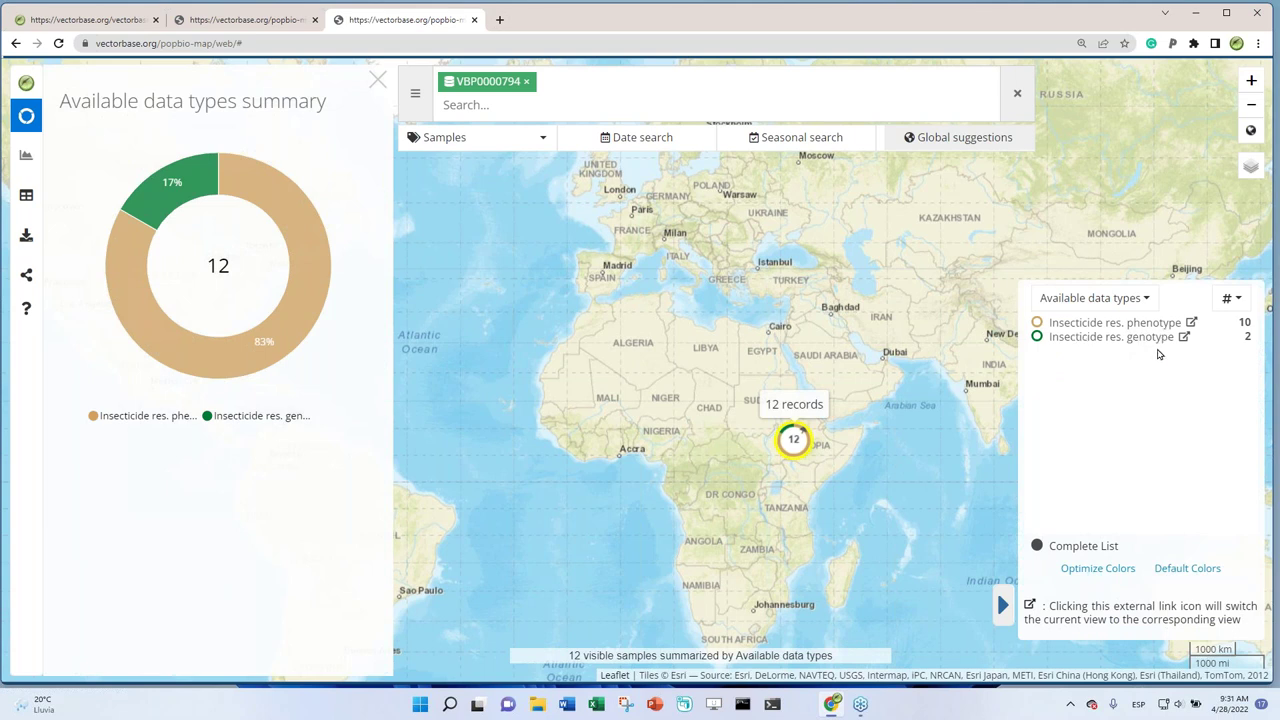
# View the details of the samples in project VBP0000794 on the map and return to the VectorBase release news
pyautogui.click(26, 195)
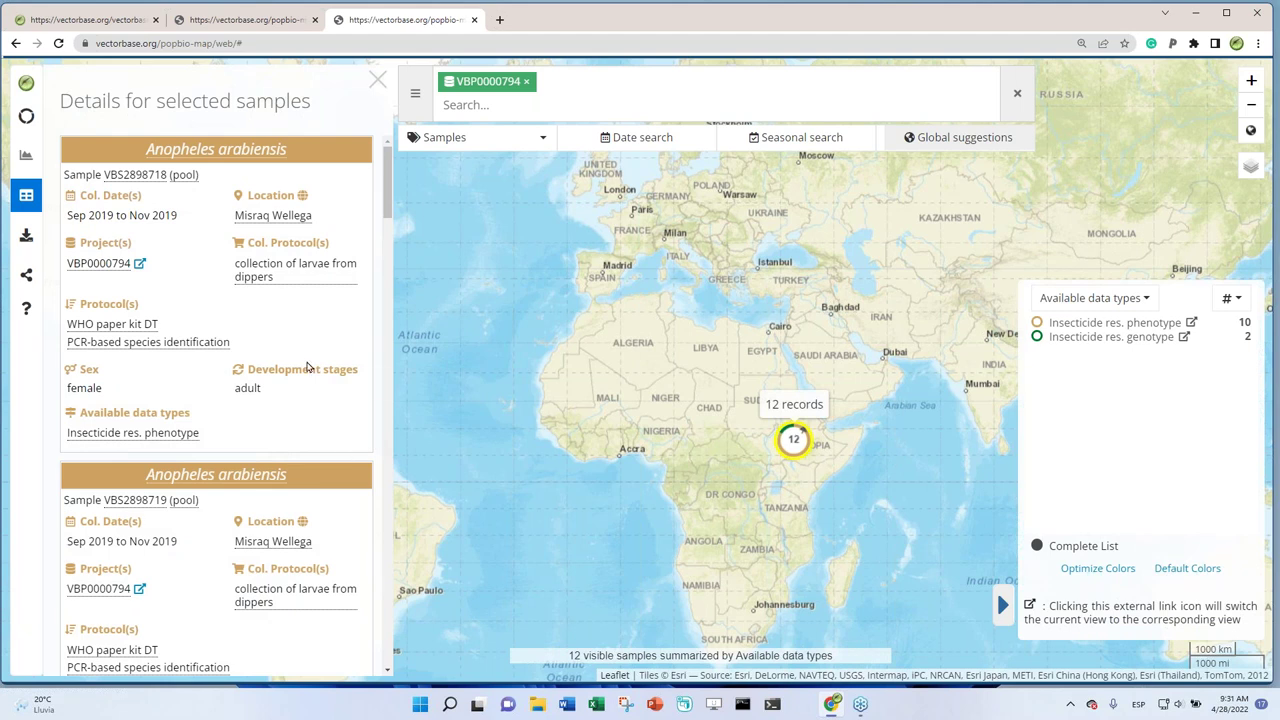
pyautogui.click(117, 22)
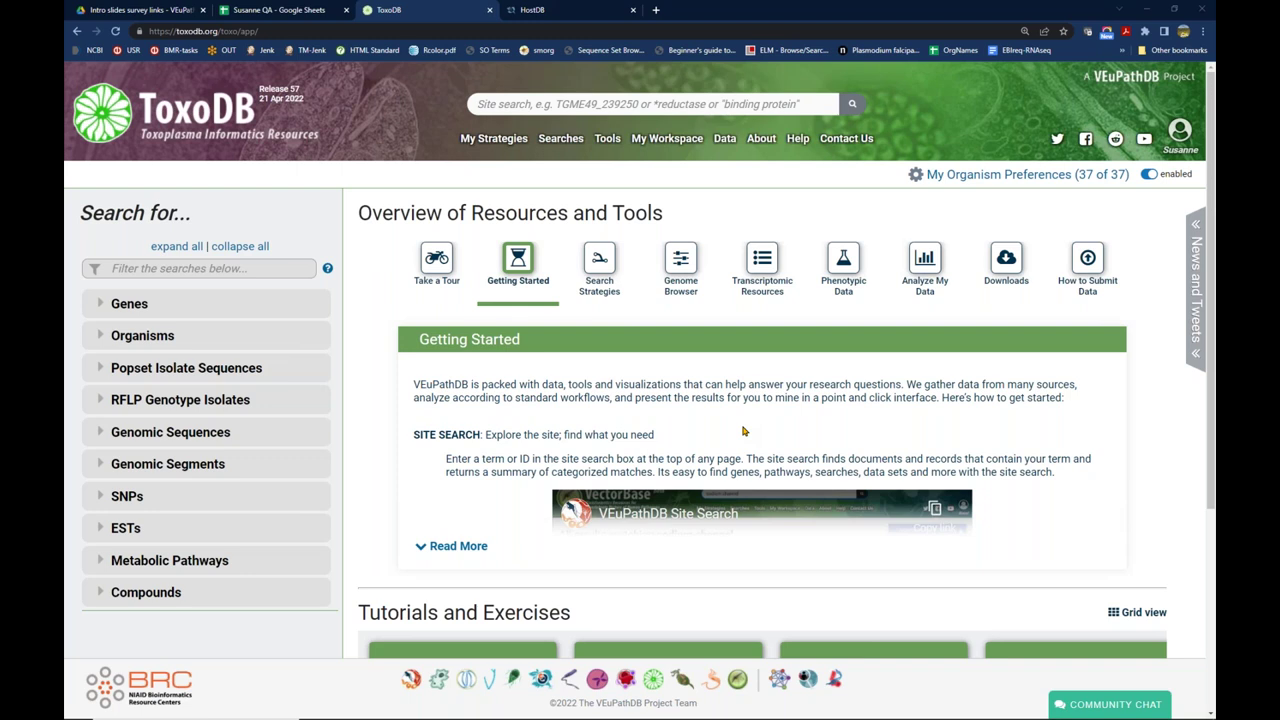
# Open the ToxoDB 57 release news and highlight the entry on the E. tenella transcriptome from infected chicken caecal tissues
pyautogui.click(1198, 265)
pyautogui.click(1088, 248)
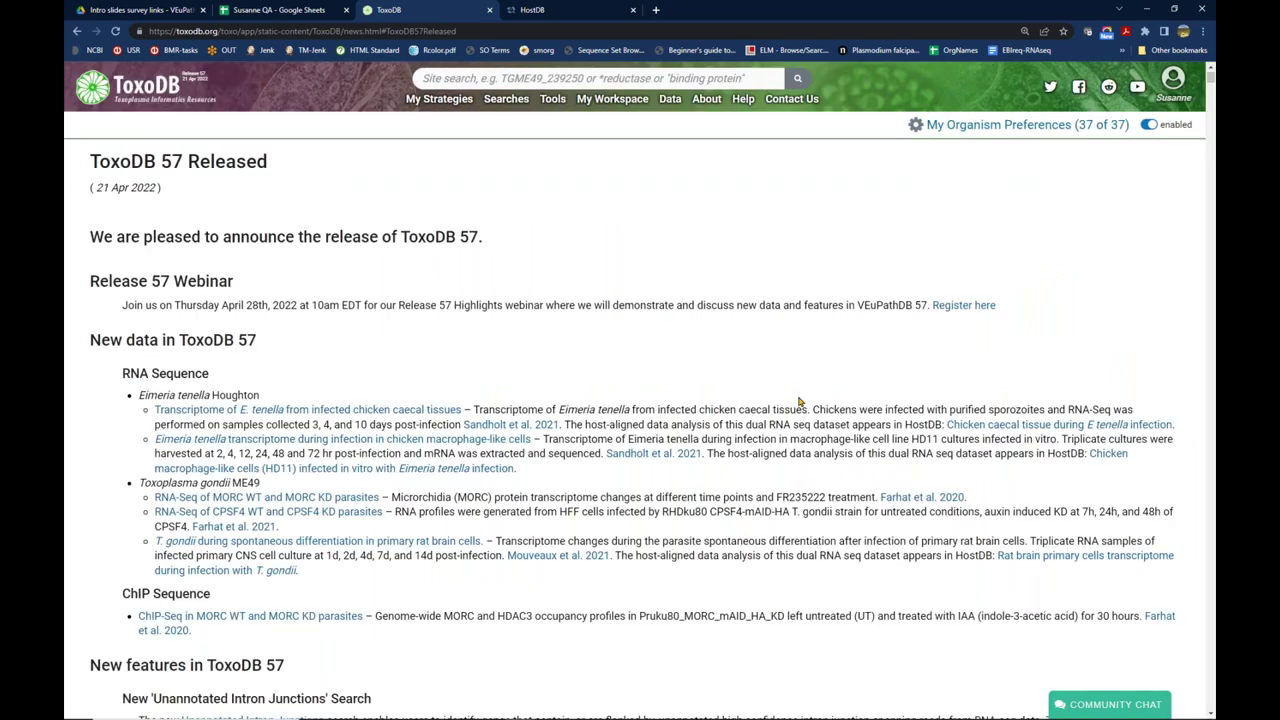
pyautogui.scroll(-2, 782, 409)
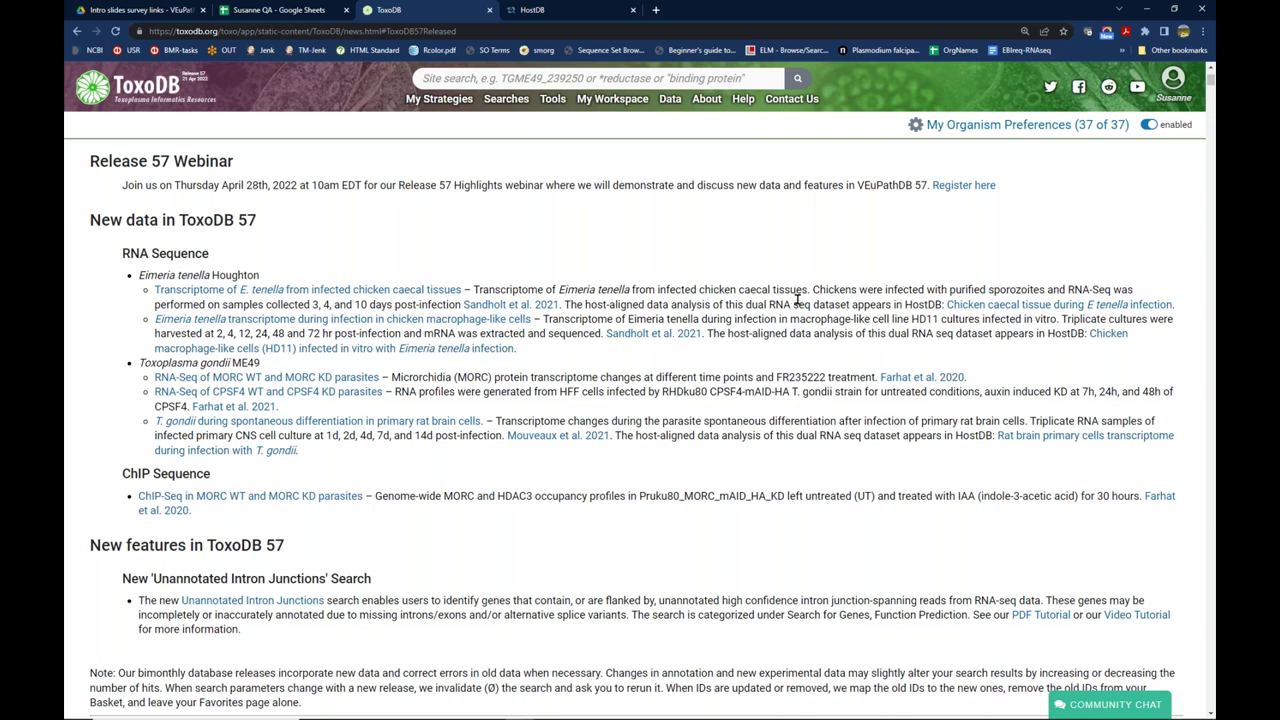
pyautogui.moveTo(1180, 313); pyautogui.dragTo(157, 293)
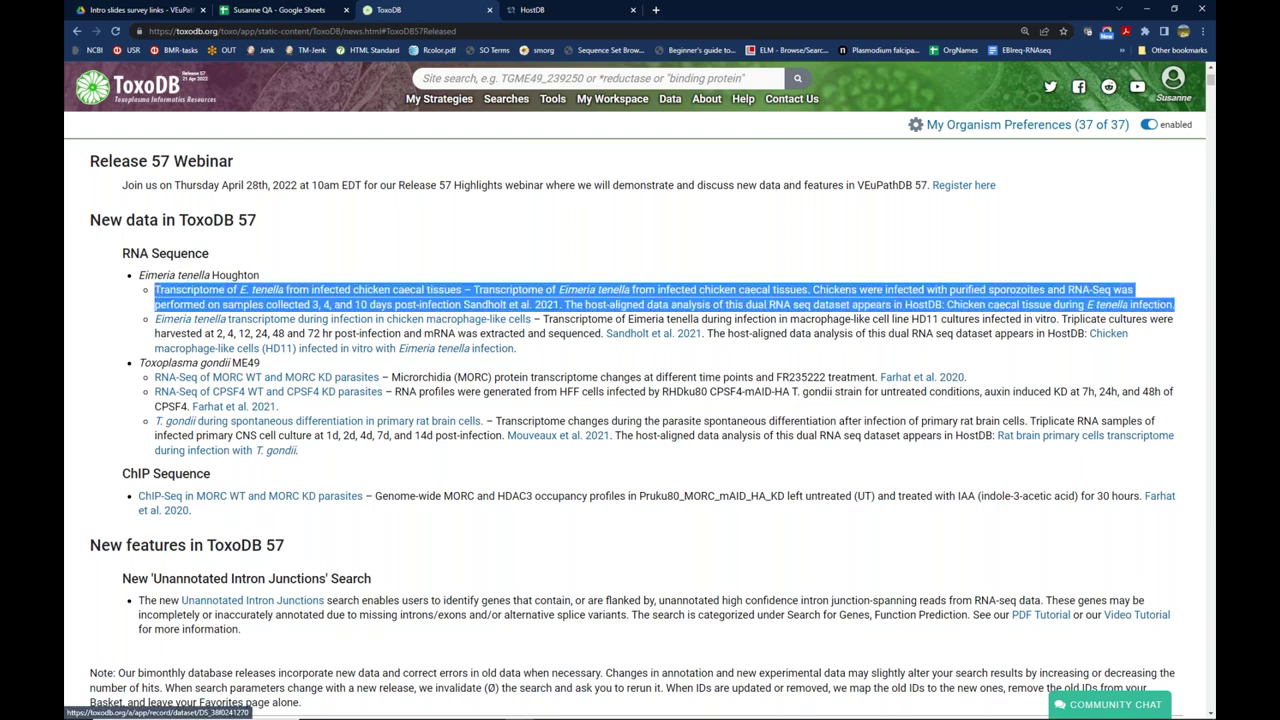
pyautogui.click(430, 244)
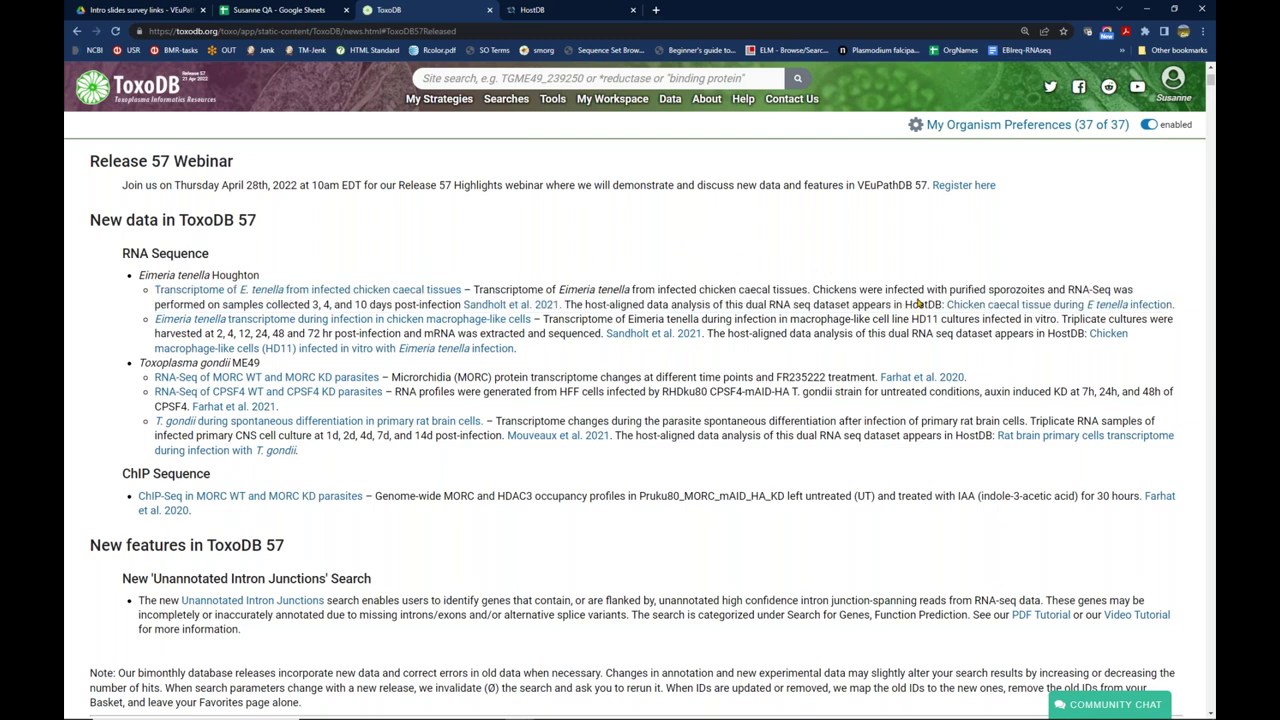
# Open the entry's ToxoDB and HostDB data set records in new tabs and examine the ToxoDB record down to its example graph
pyautogui.keyDown('ctrl'); pyautogui.click(297, 296); pyautogui.keyUp('ctrl')
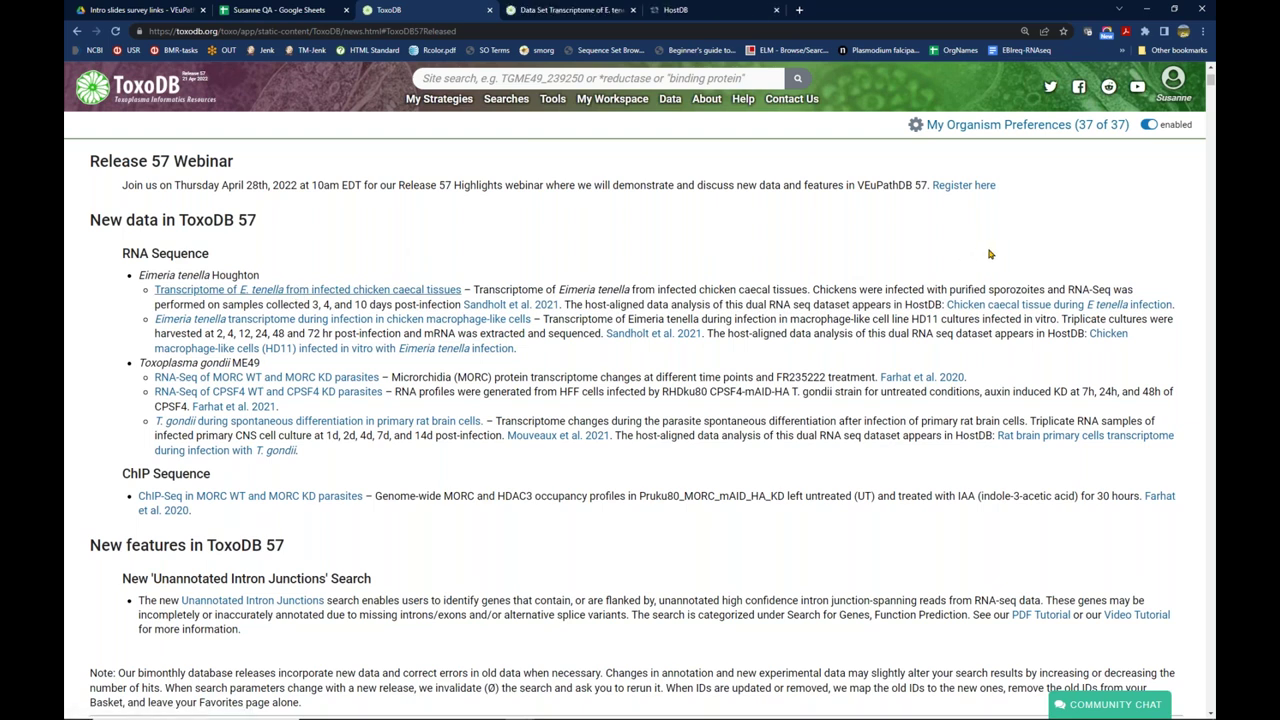
pyautogui.keyDown('ctrl'); pyautogui.click(1040, 305); pyautogui.keyUp('ctrl')
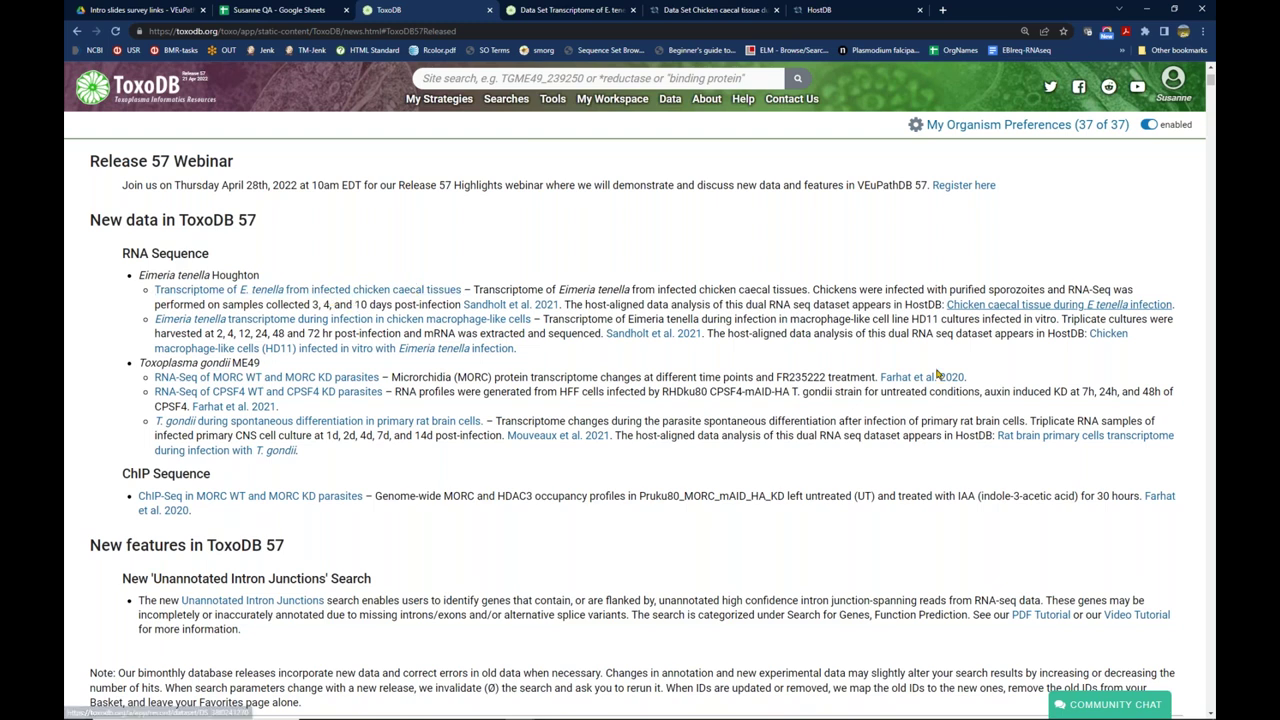
pyautogui.click(569, 10)
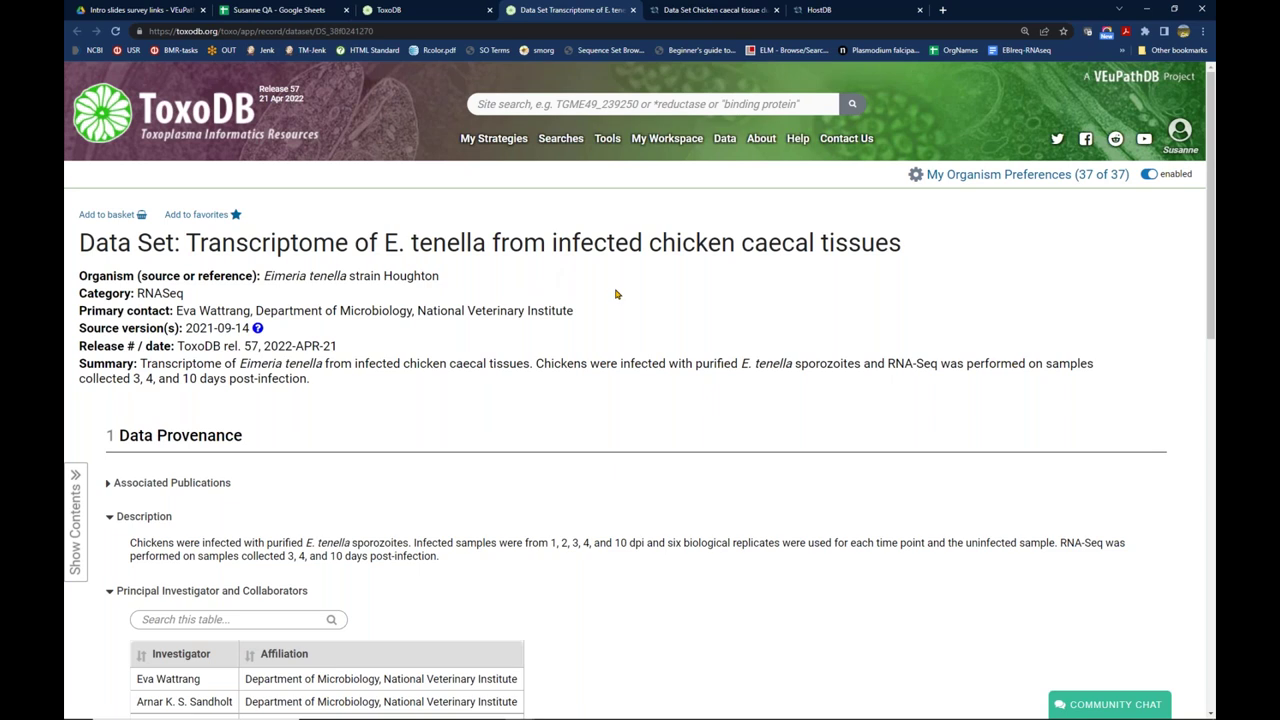
pyautogui.scroll(-1, 850, 383)
pyautogui.scroll(-15, 850, 383)
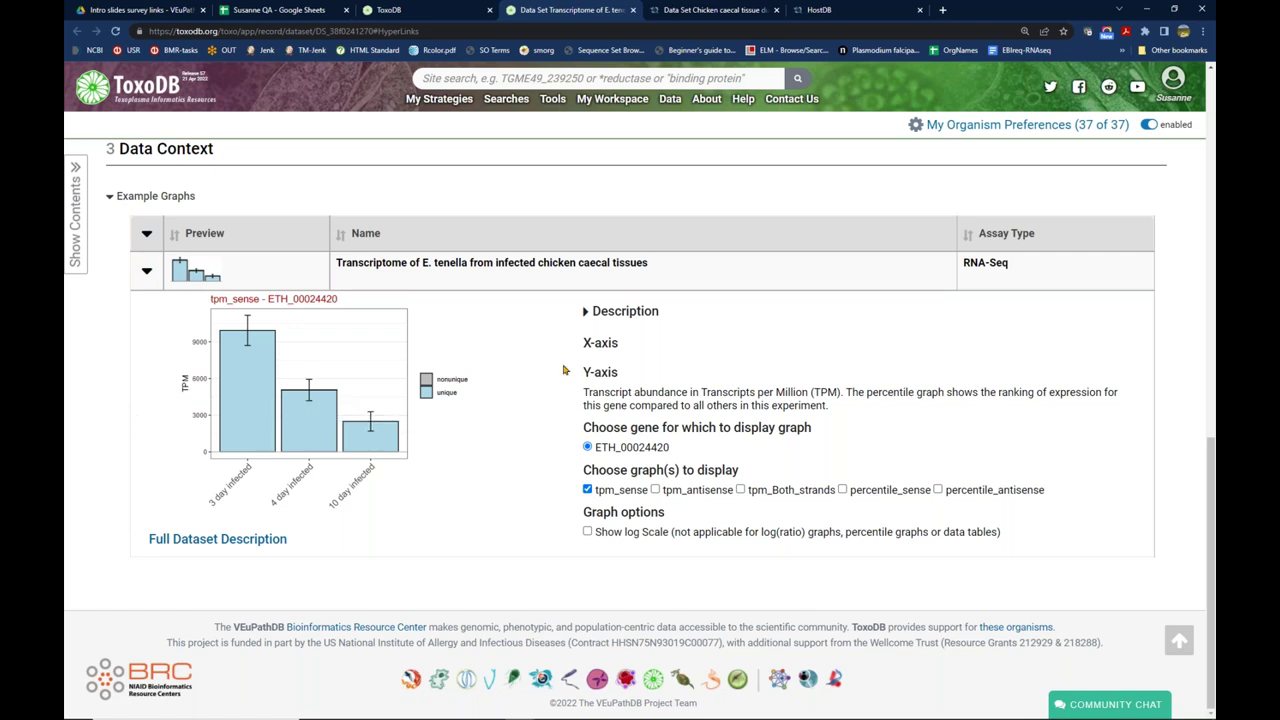
# Examine the HostDB record for chicken caecal tissue during E. tenella infection down to its example graph
pyautogui.click(717, 12)
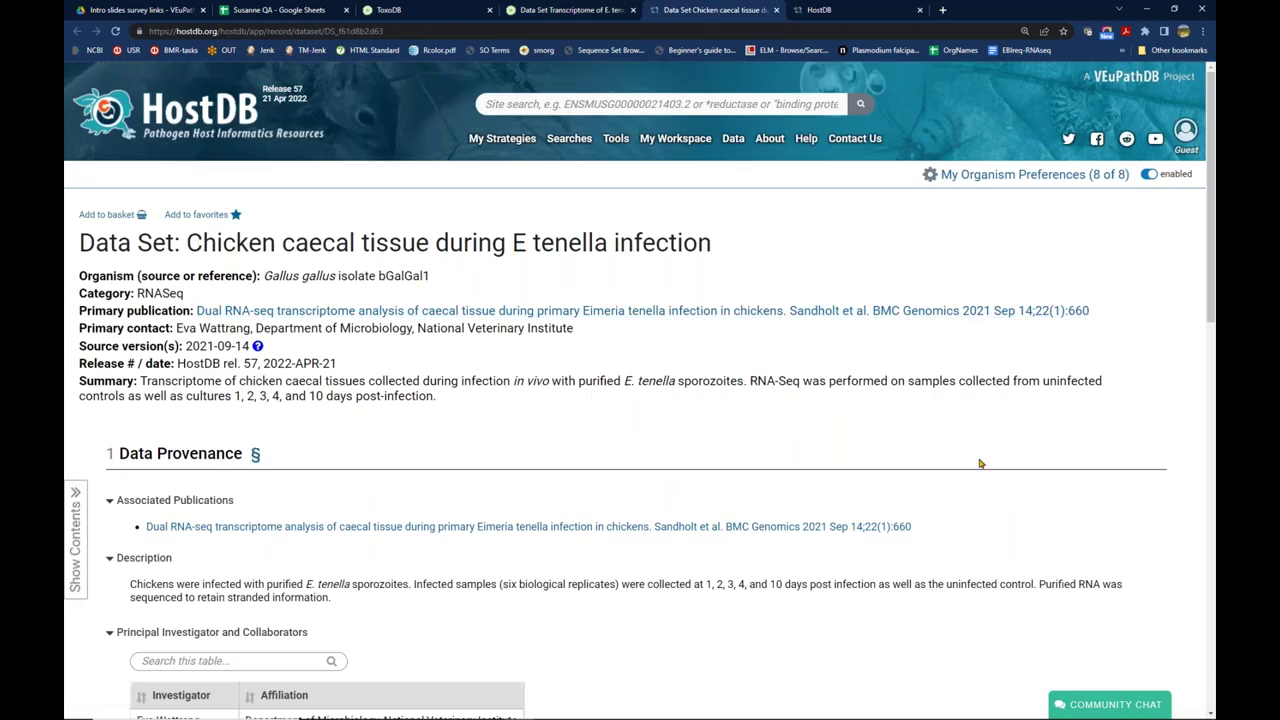
pyautogui.scroll(-8, 977, 463)
pyautogui.scroll(-3, 1017, 469)
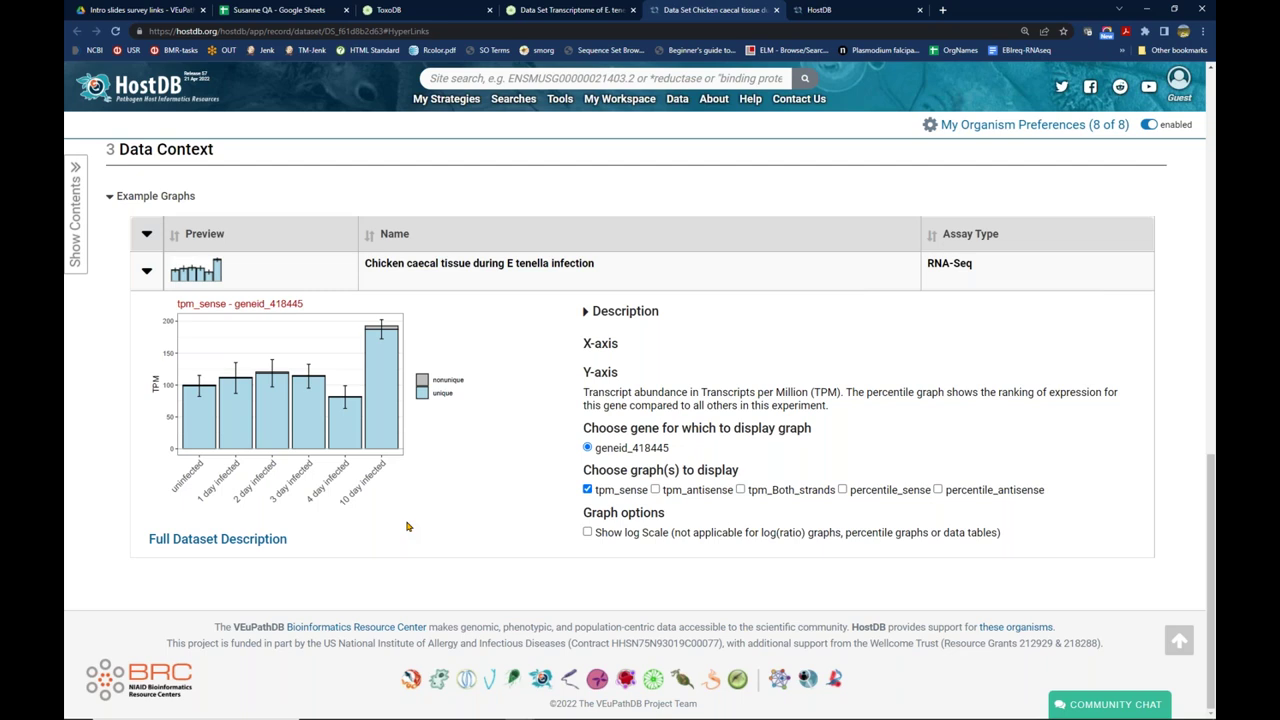
# In ToxoDB, open the RNA-Seq Evidence differential expression search for the E. tenella transcriptome from infected chicken caecal tissues
pyautogui.click(570, 9)
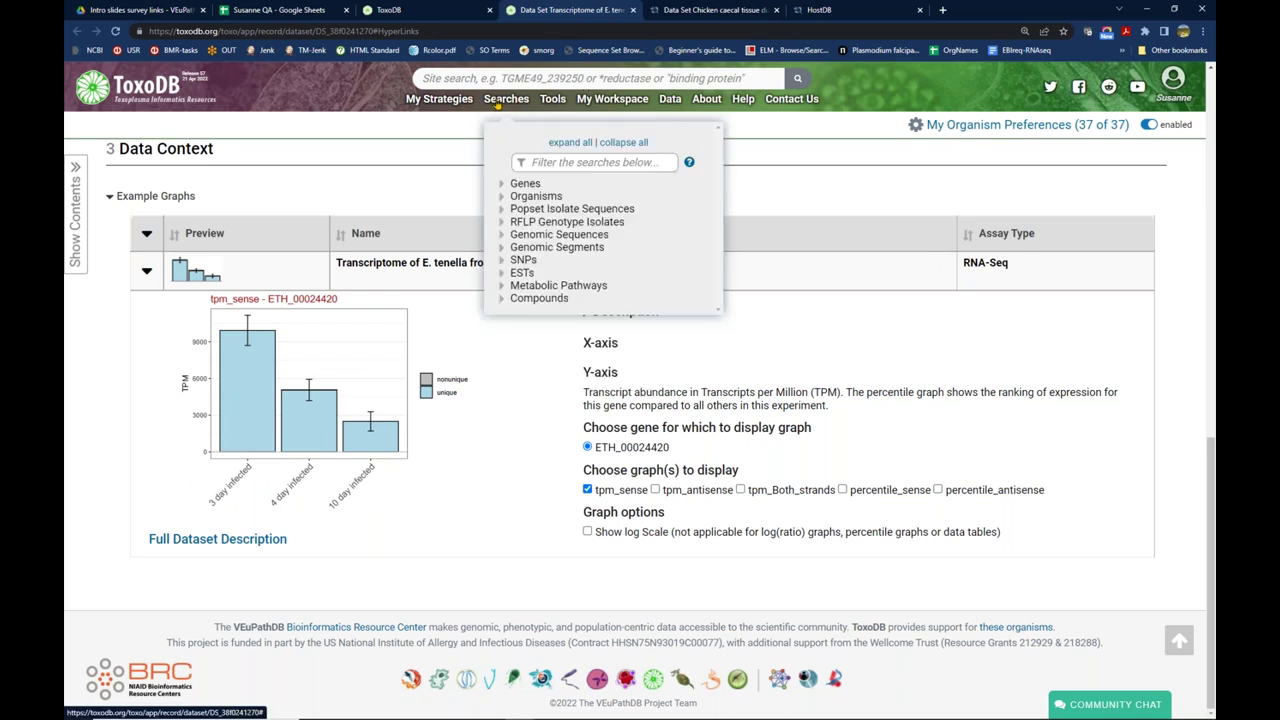
pyautogui.moveTo(506, 104)
pyautogui.click(525, 184)
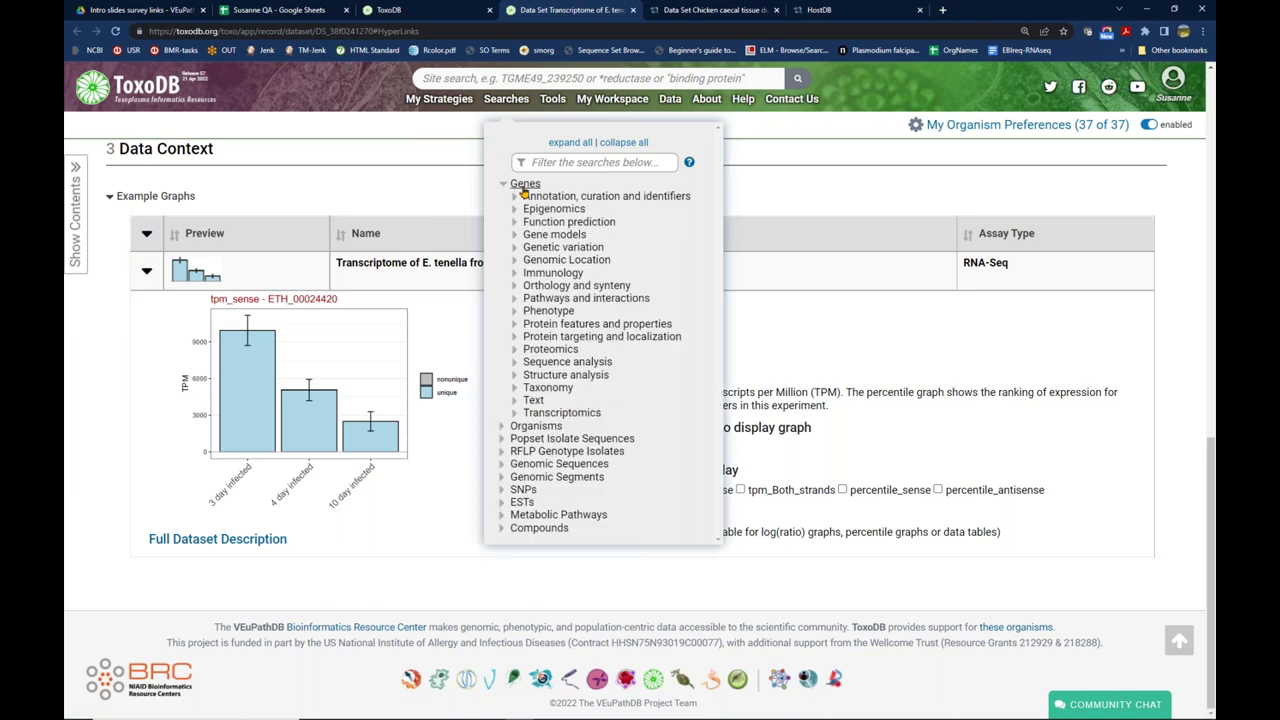
pyautogui.click(562, 412)
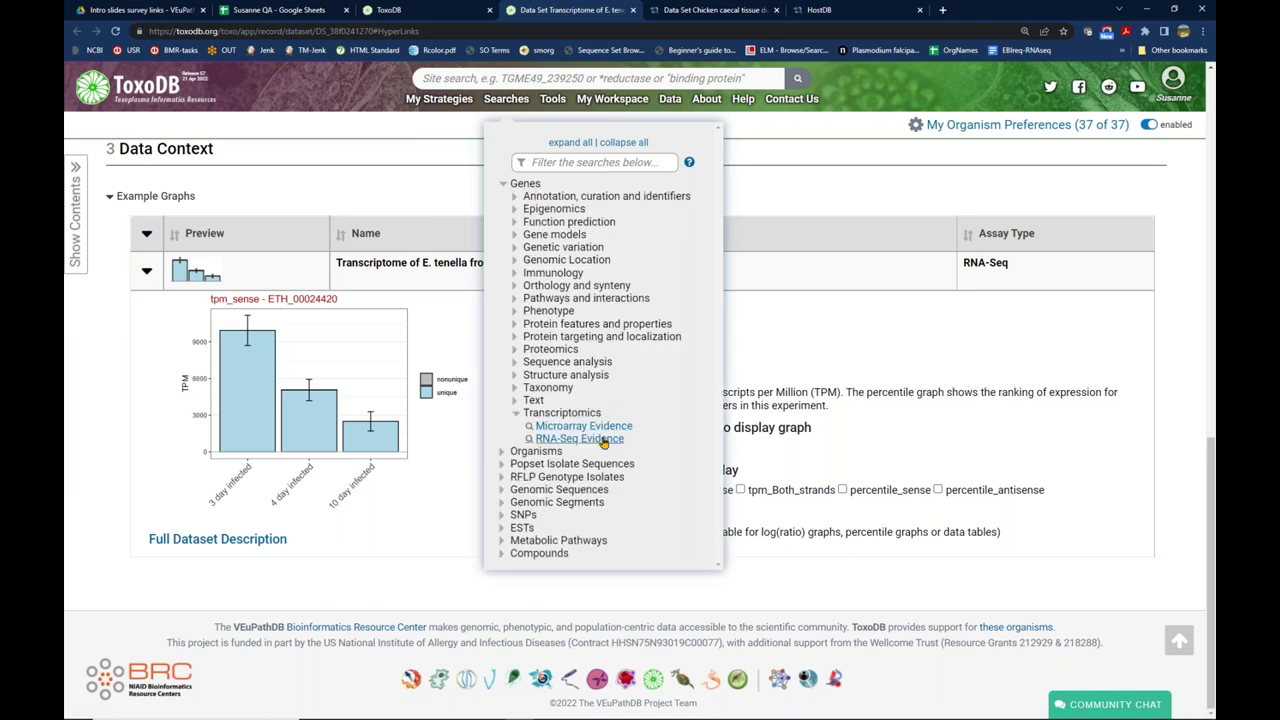
pyautogui.click(580, 439)
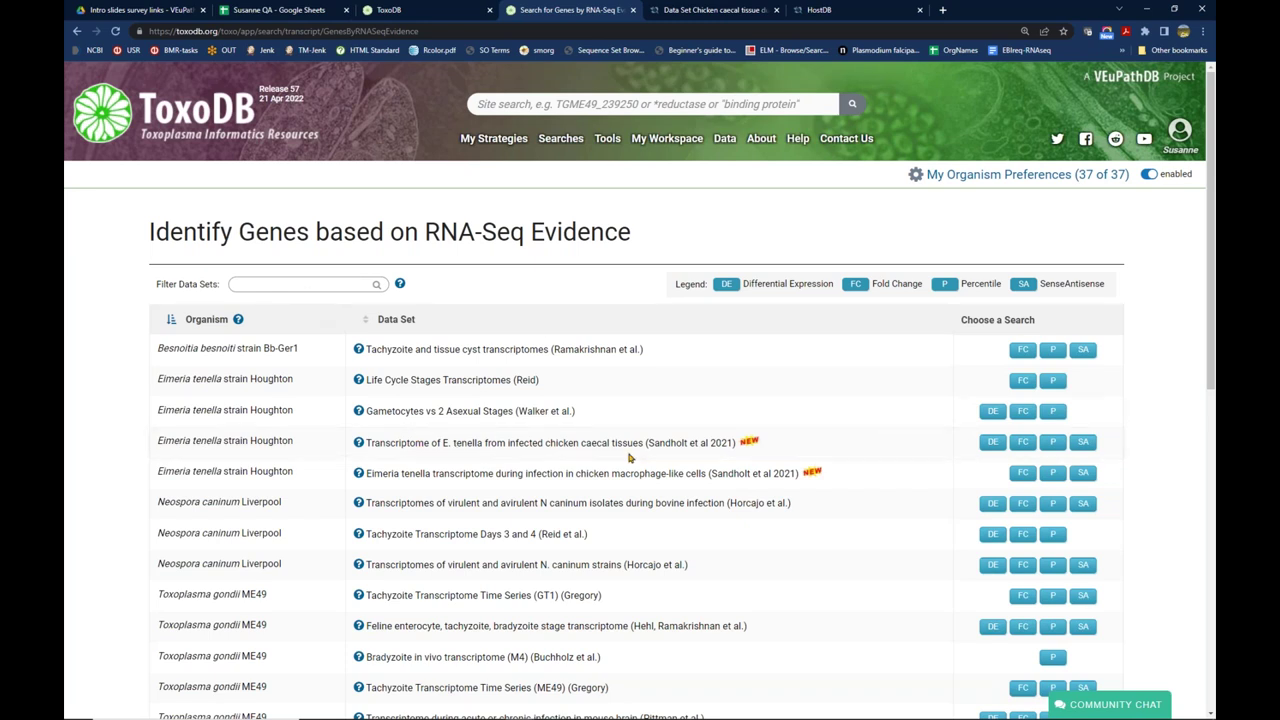
pyautogui.click(992, 445)
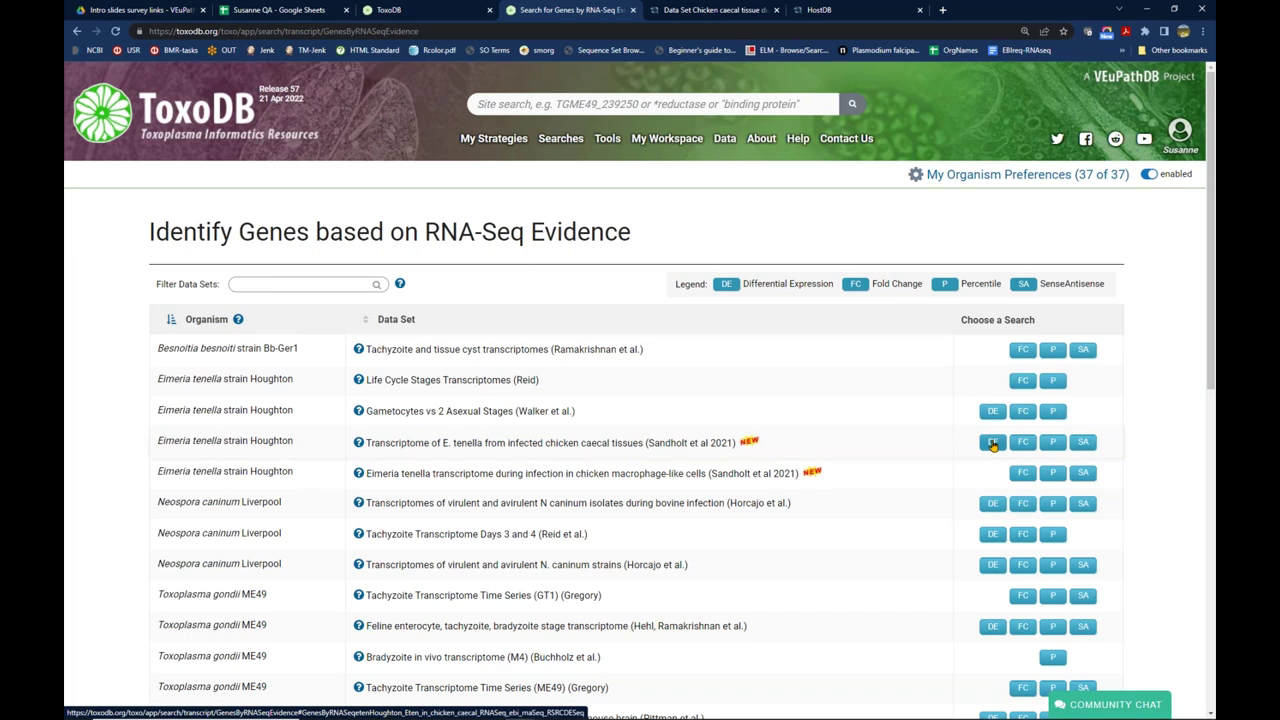
pyautogui.click(992, 443)
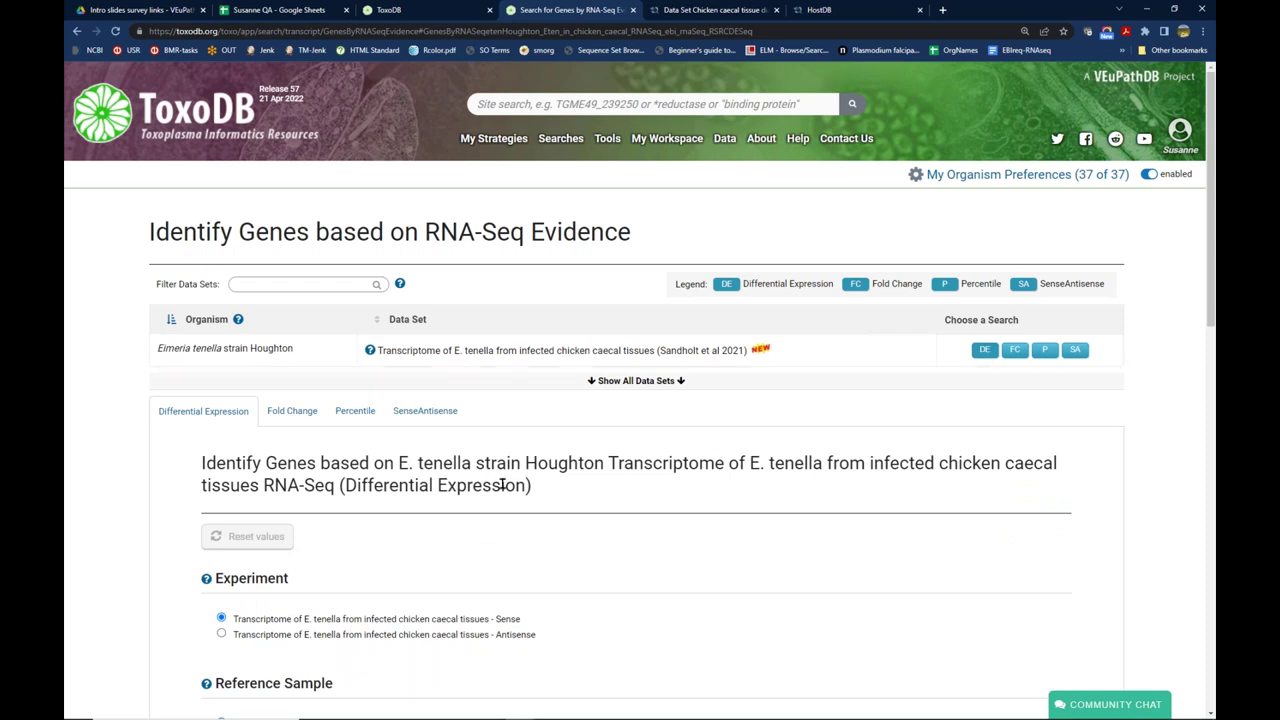
# Search for genes up-regulated at least 10-fold at 10 day infected, adjusted P value 0.0001, keeping the default reference, and close the other strategy
pyautogui.scroll(-1, 1151, 533)
pyautogui.scroll(-3, 1151, 533)
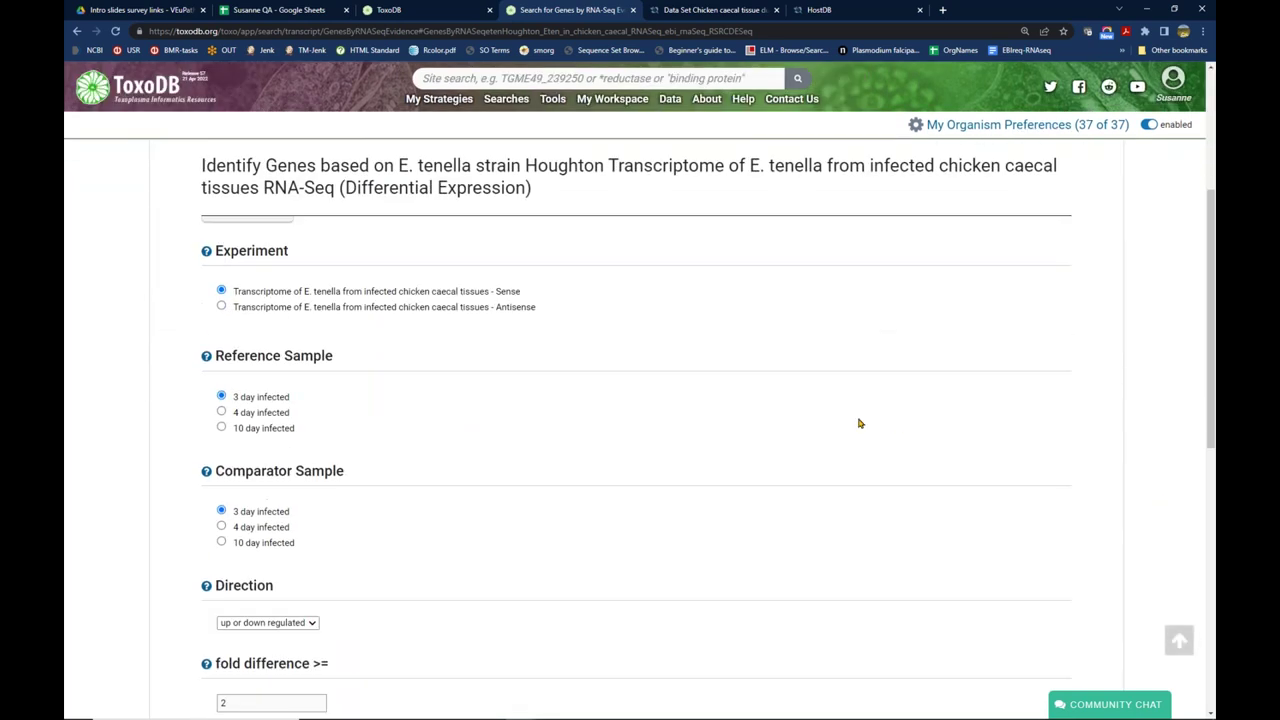
pyautogui.click(222, 542)
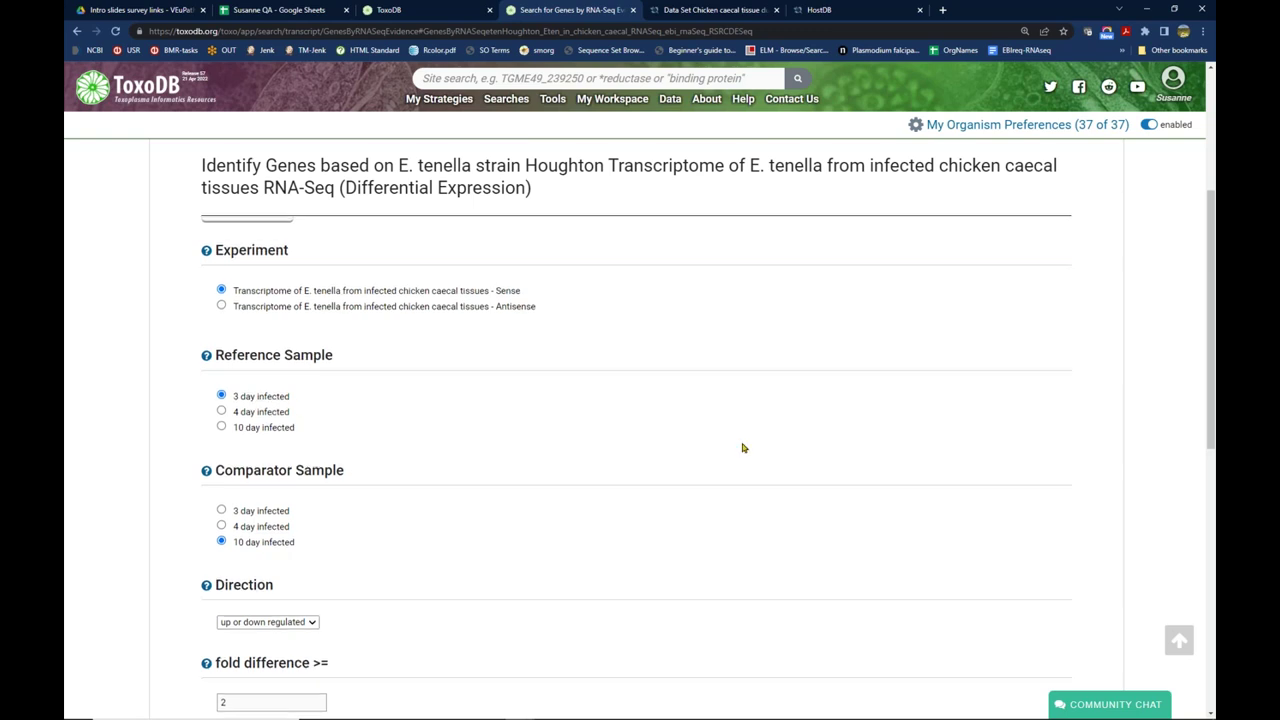
pyautogui.scroll(-2, 740, 446)
pyautogui.click(298, 445)
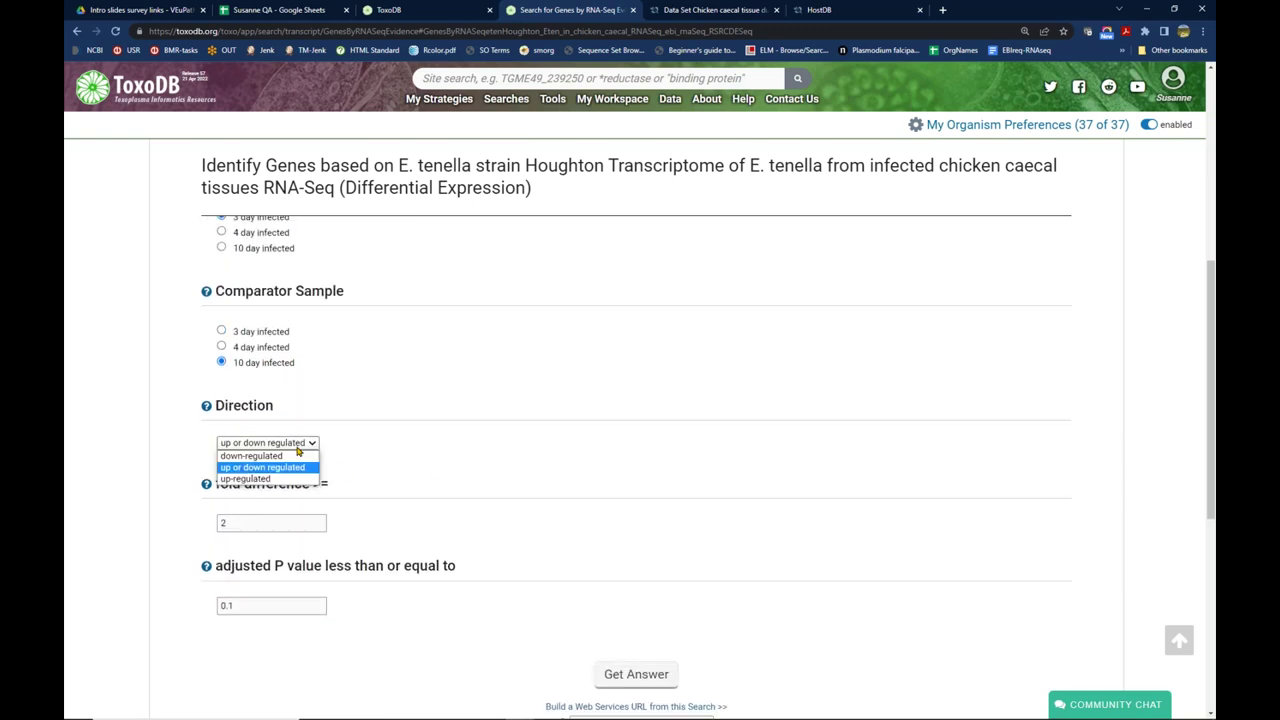
pyautogui.click(265, 472)
pyautogui.moveTo(238, 516); pyautogui.dragTo(216, 522)
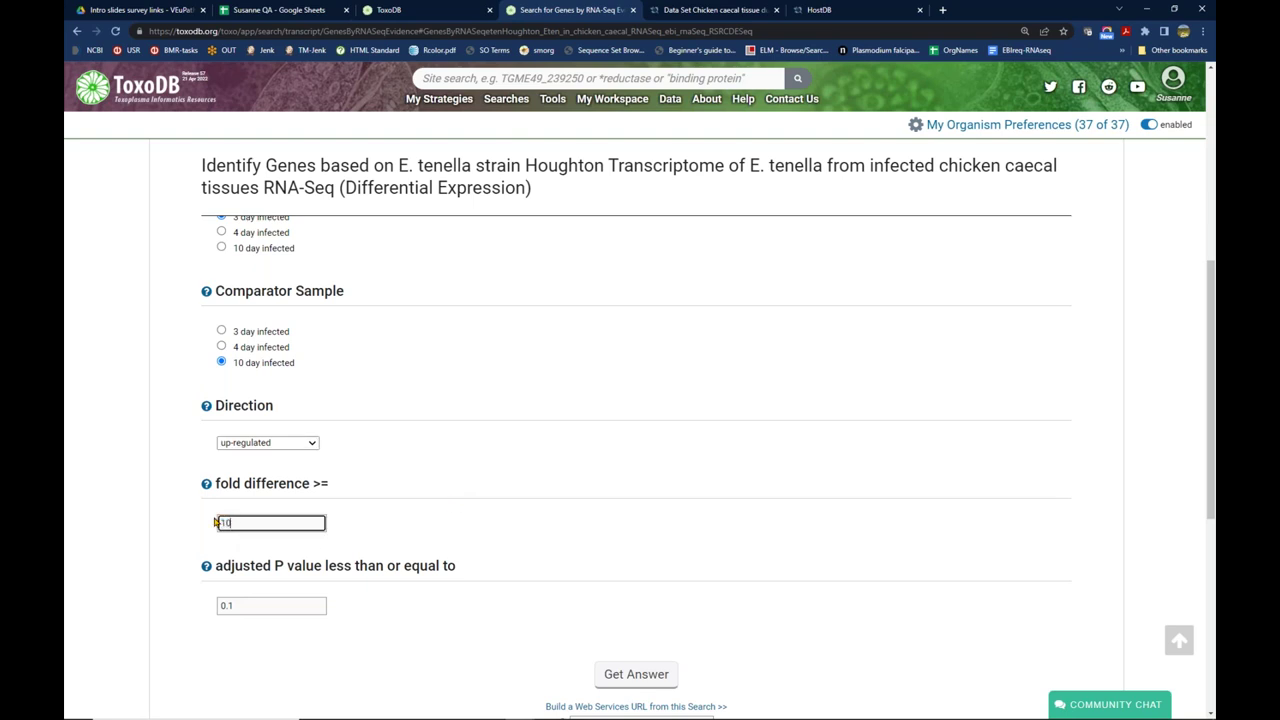
pyautogui.click(229, 605)
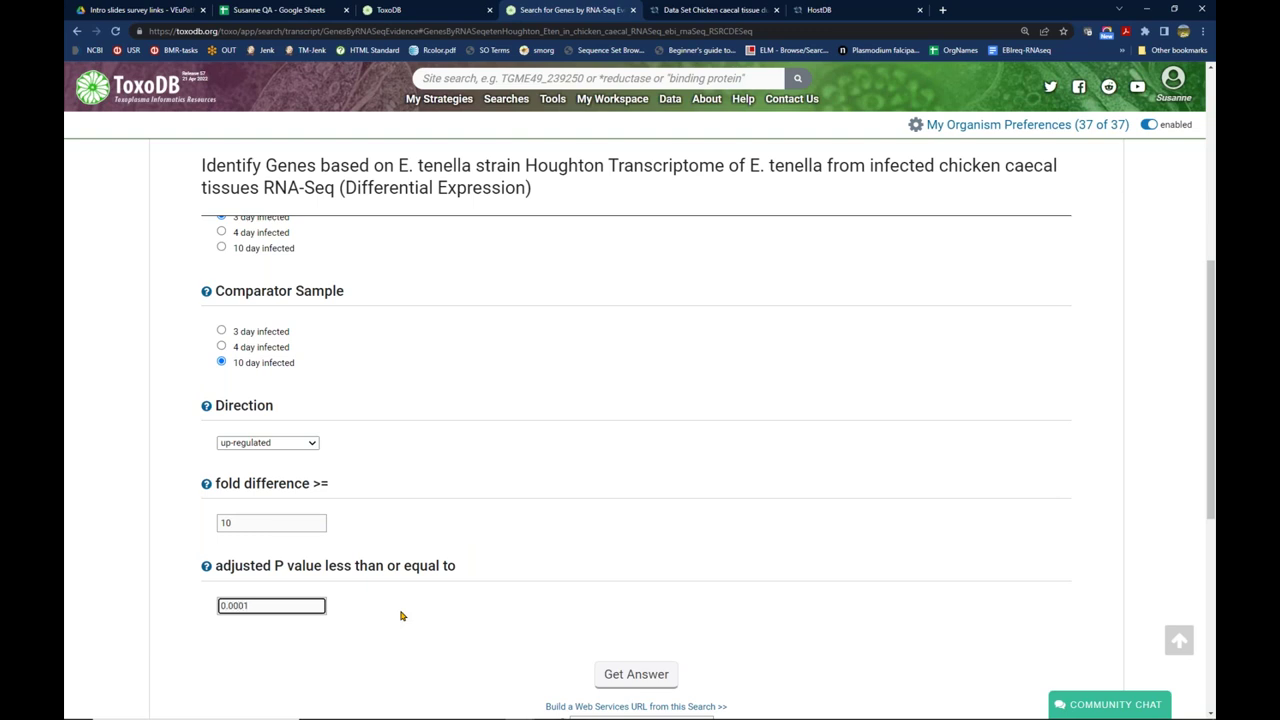
pyautogui.click(662, 675)
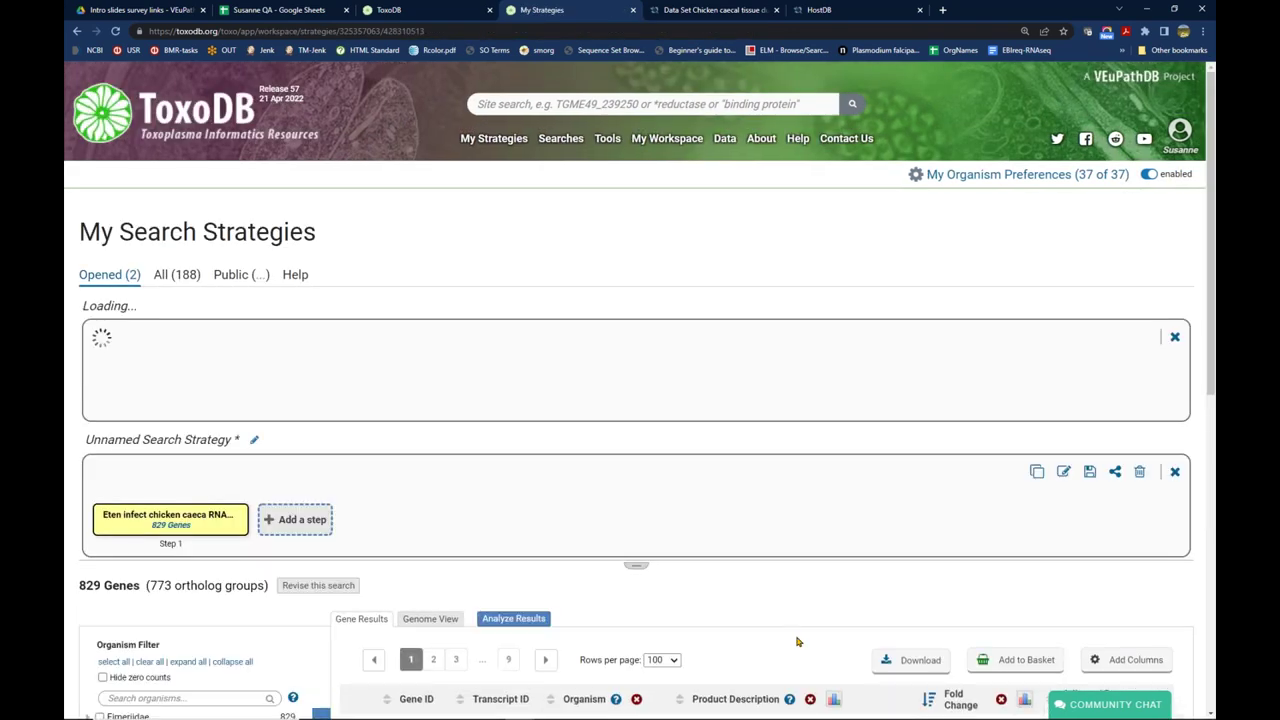
pyautogui.click(1175, 336)
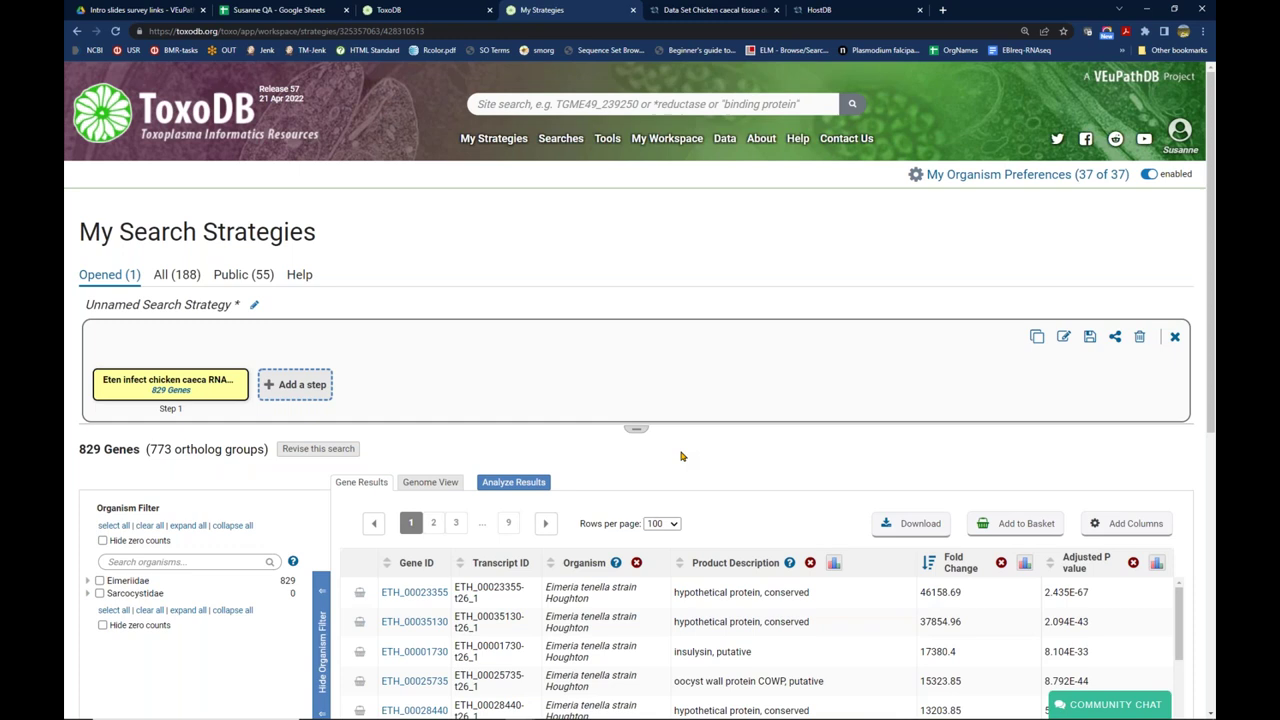
# Look over the options for adding a strategy step, the gene results and the enrichment analysis tools, leaving without applying any
pyautogui.click(293, 386)
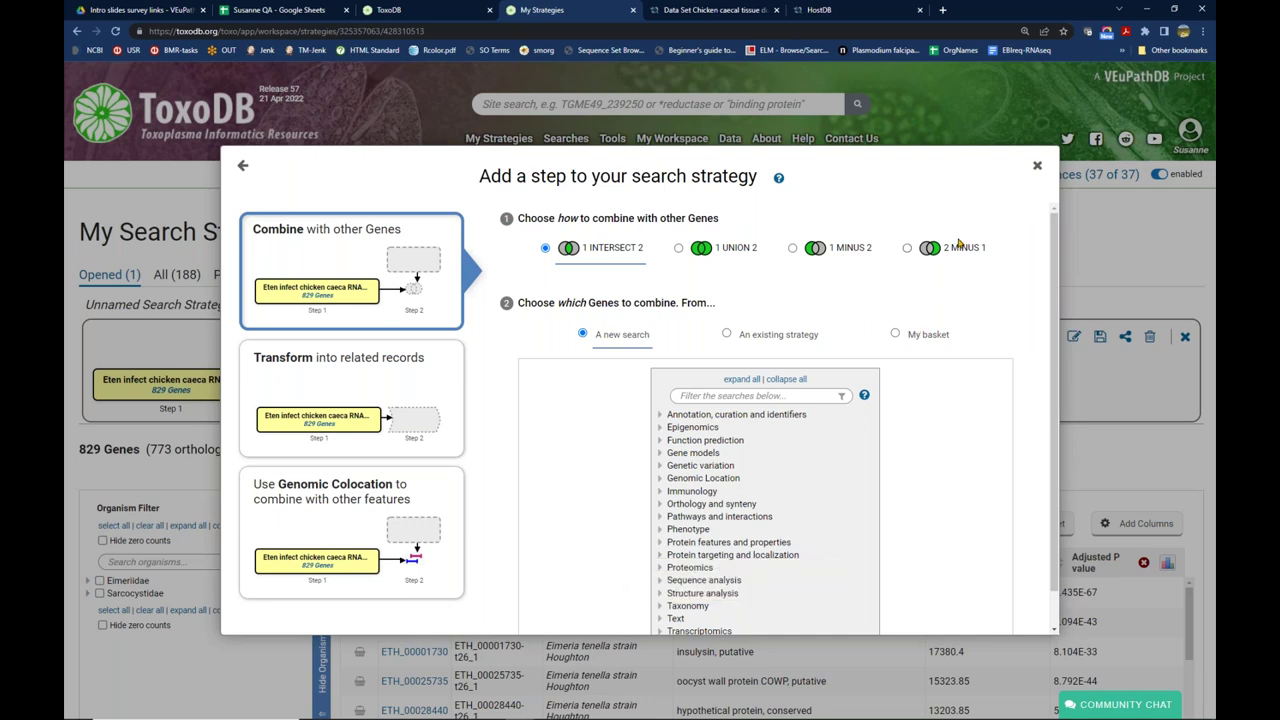
pyautogui.click(1037, 167)
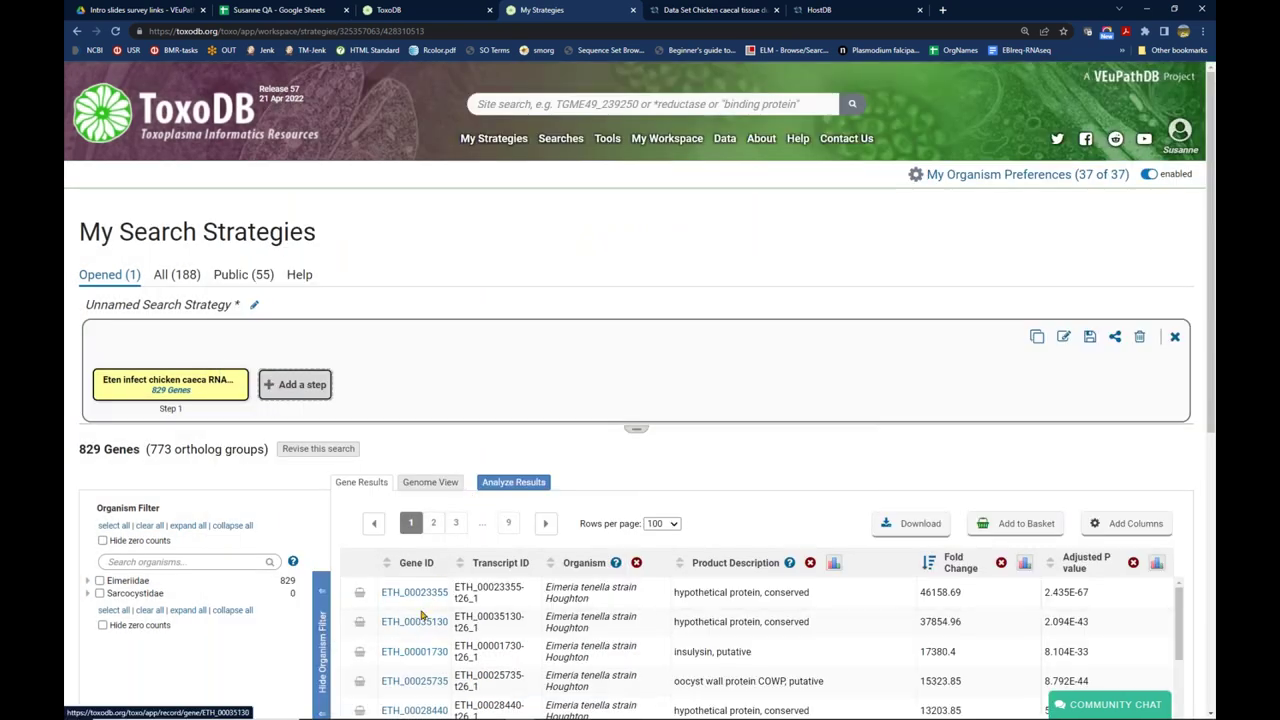
pyautogui.scroll(-5, 416, 620)
pyautogui.scroll(5, 415, 622)
pyautogui.click(515, 483)
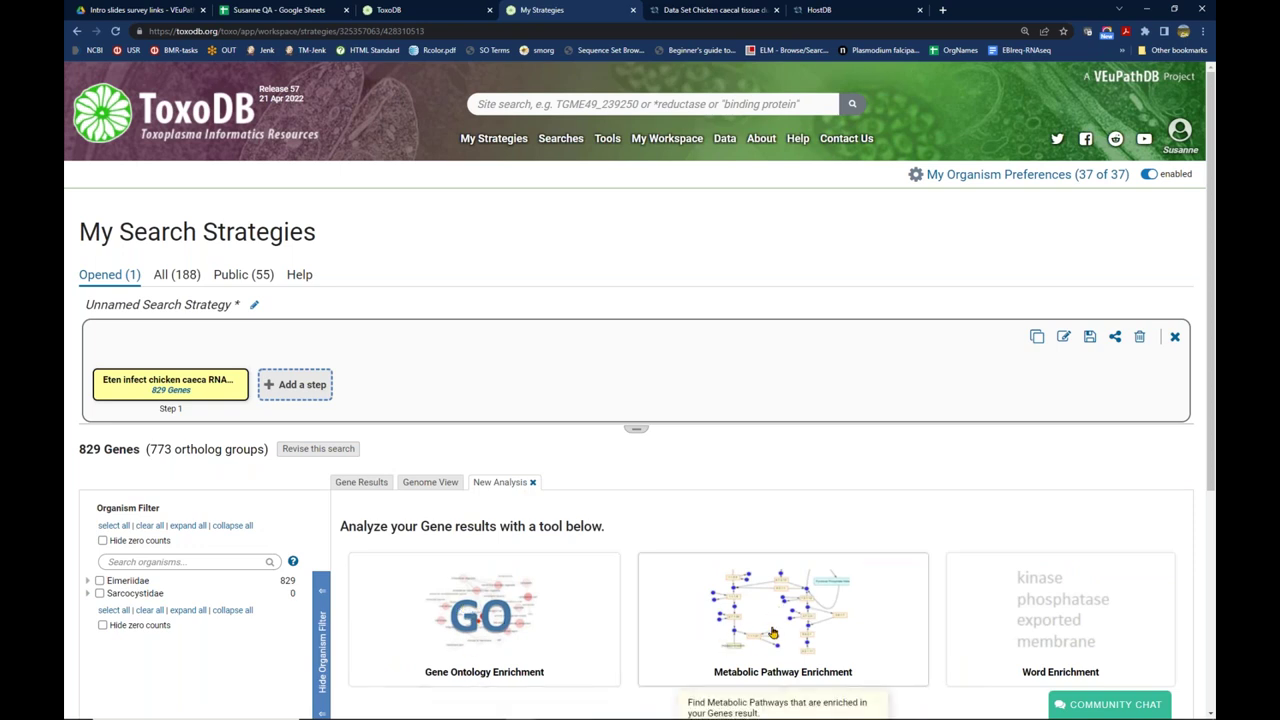
pyautogui.click(533, 482)
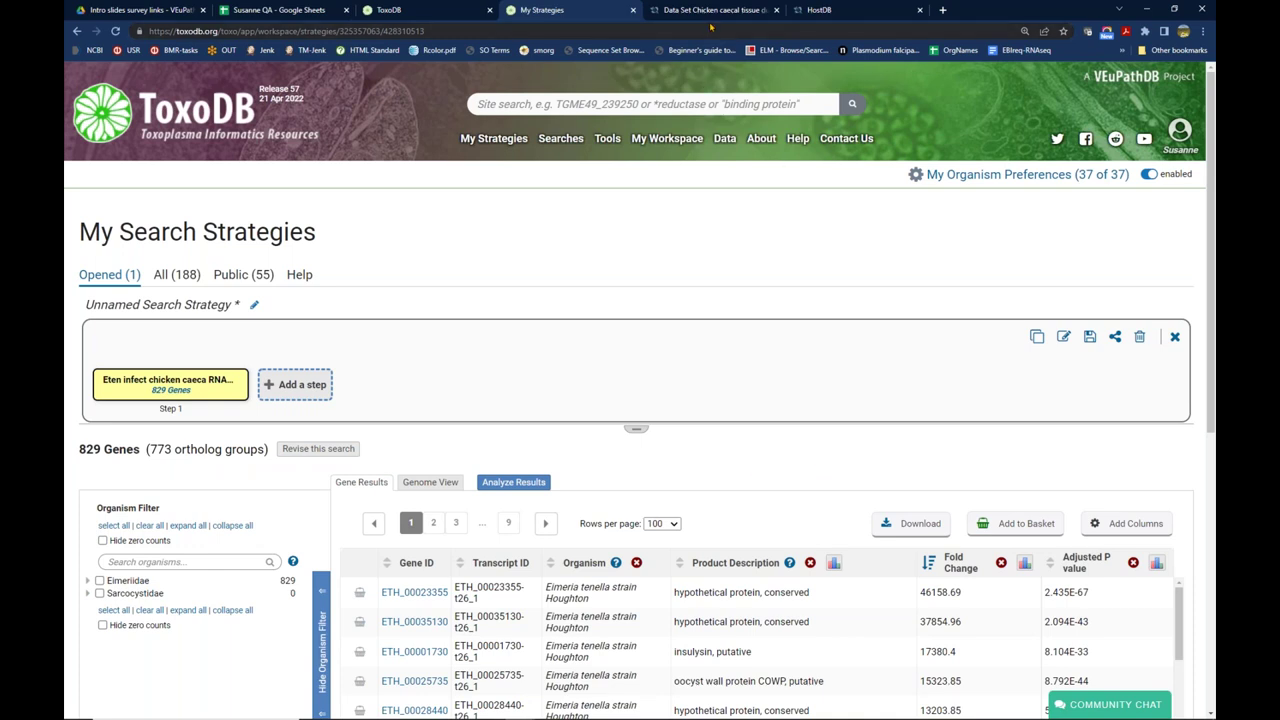
# Switch to HostDB and open the RNA-Seq differential expression search for chicken caecal tissue during E. tenella infection
pyautogui.click(804, 11)
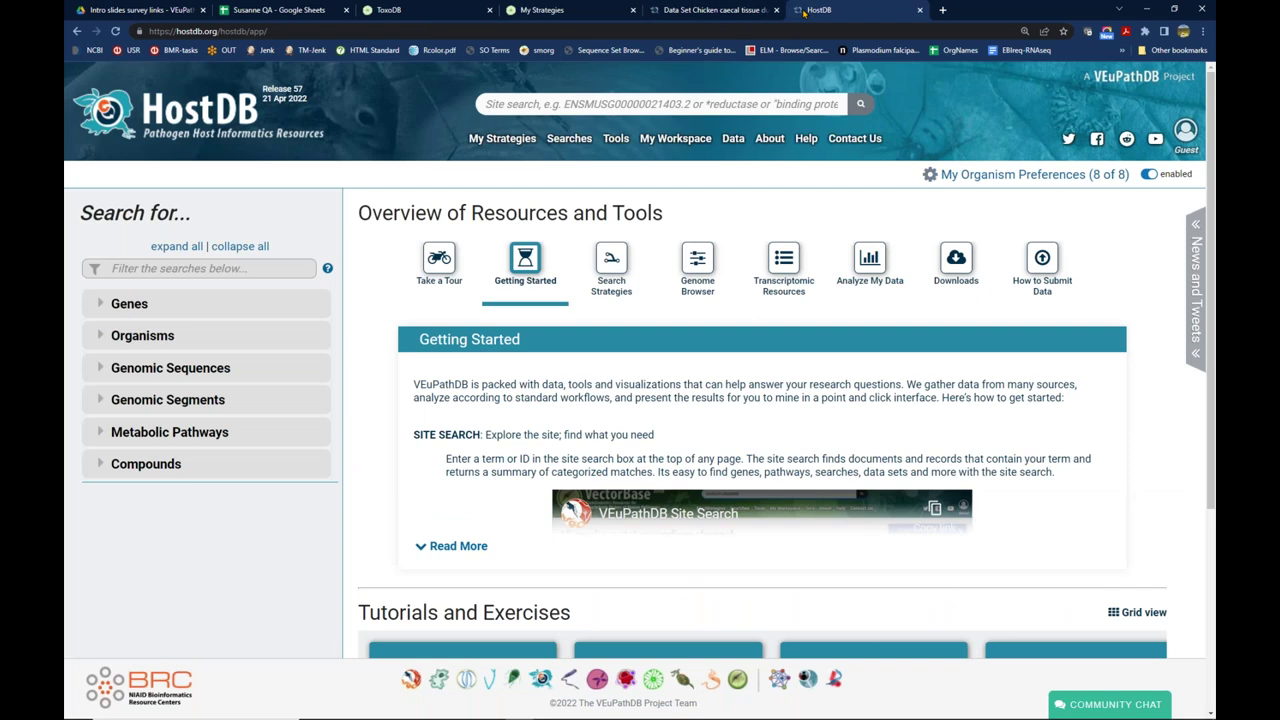
pyautogui.moveTo(567, 142)
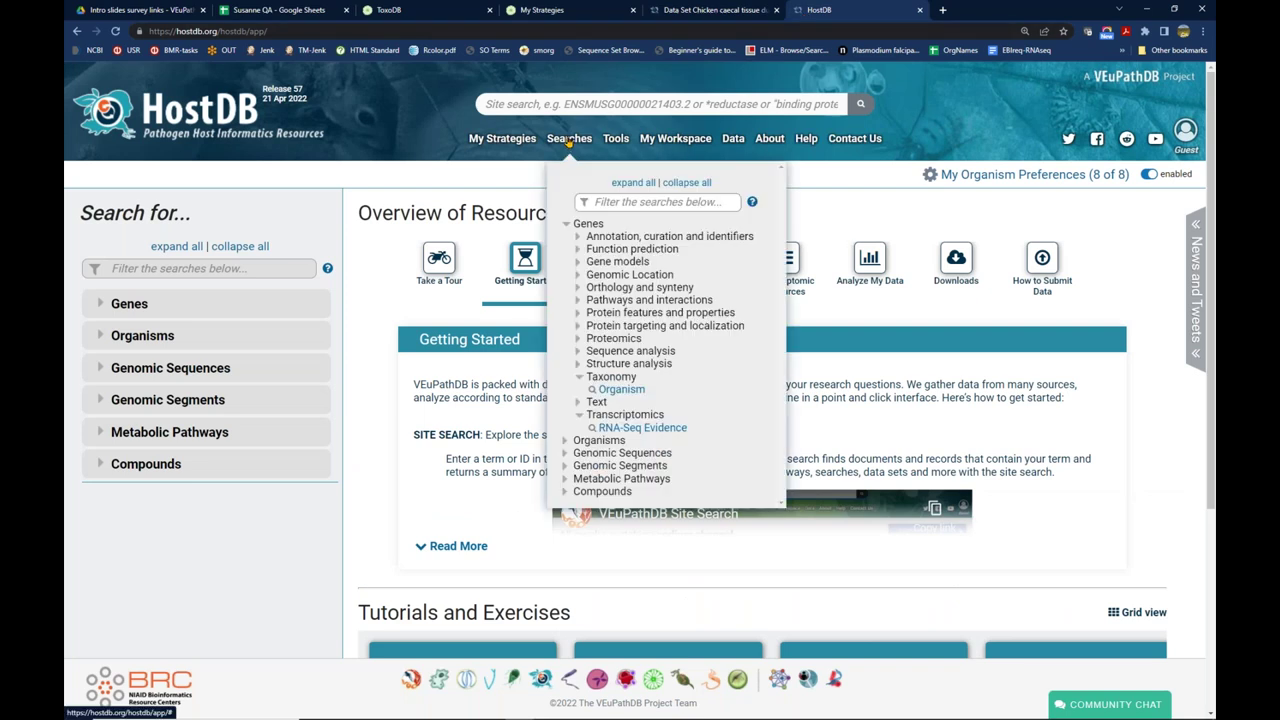
pyautogui.click(646, 430)
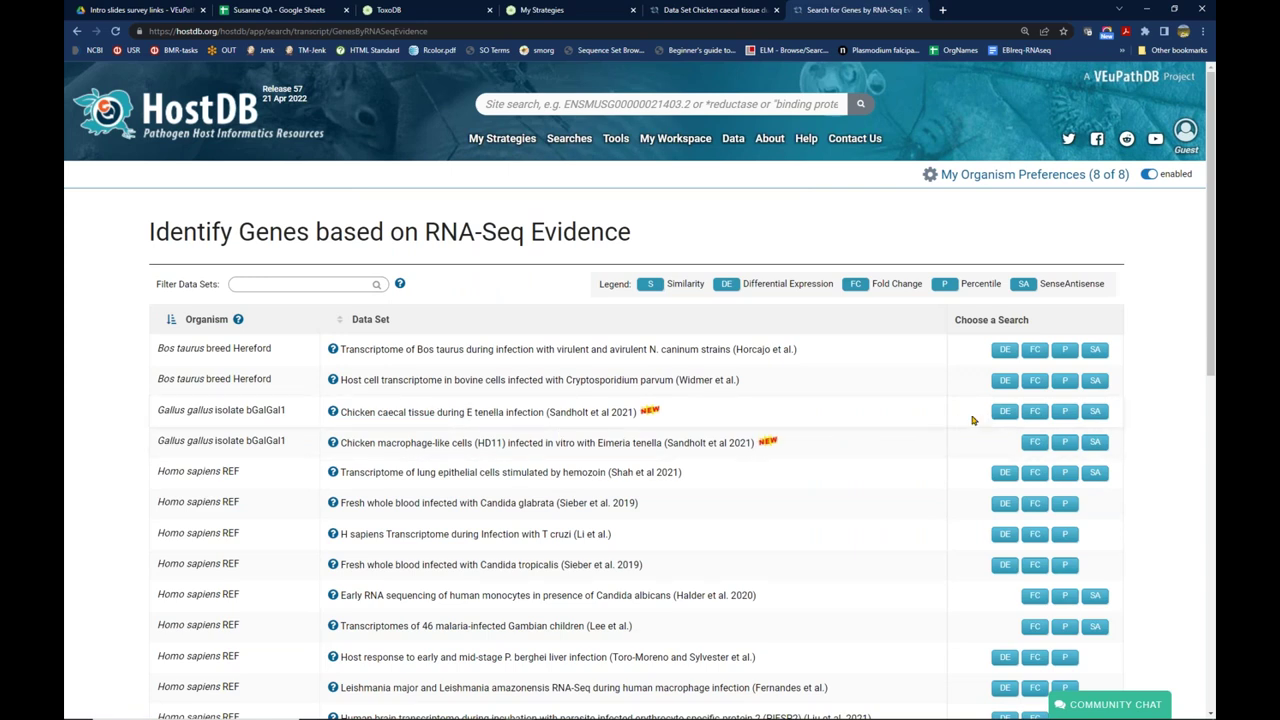
pyautogui.click(1006, 412)
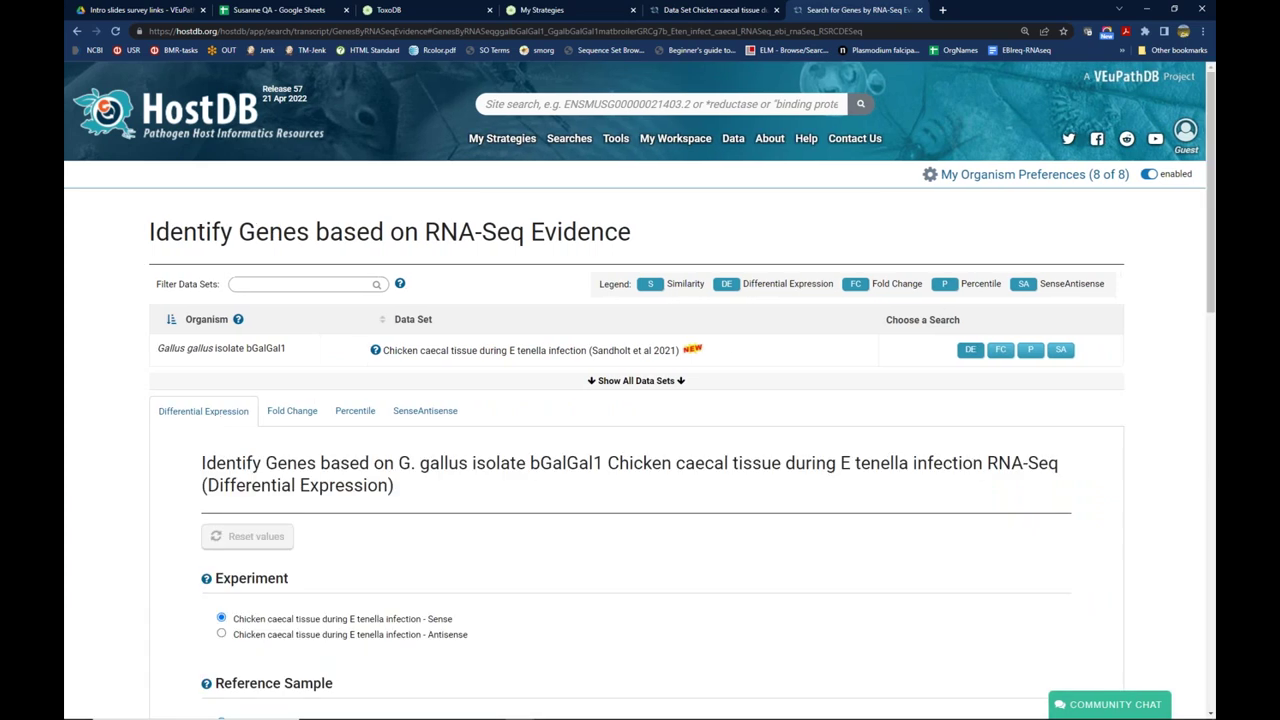
# Set the differential expression reference sample to 3 day infected and the comparator sample to 10 day infected
pyautogui.scroll(-3, 1137, 480)
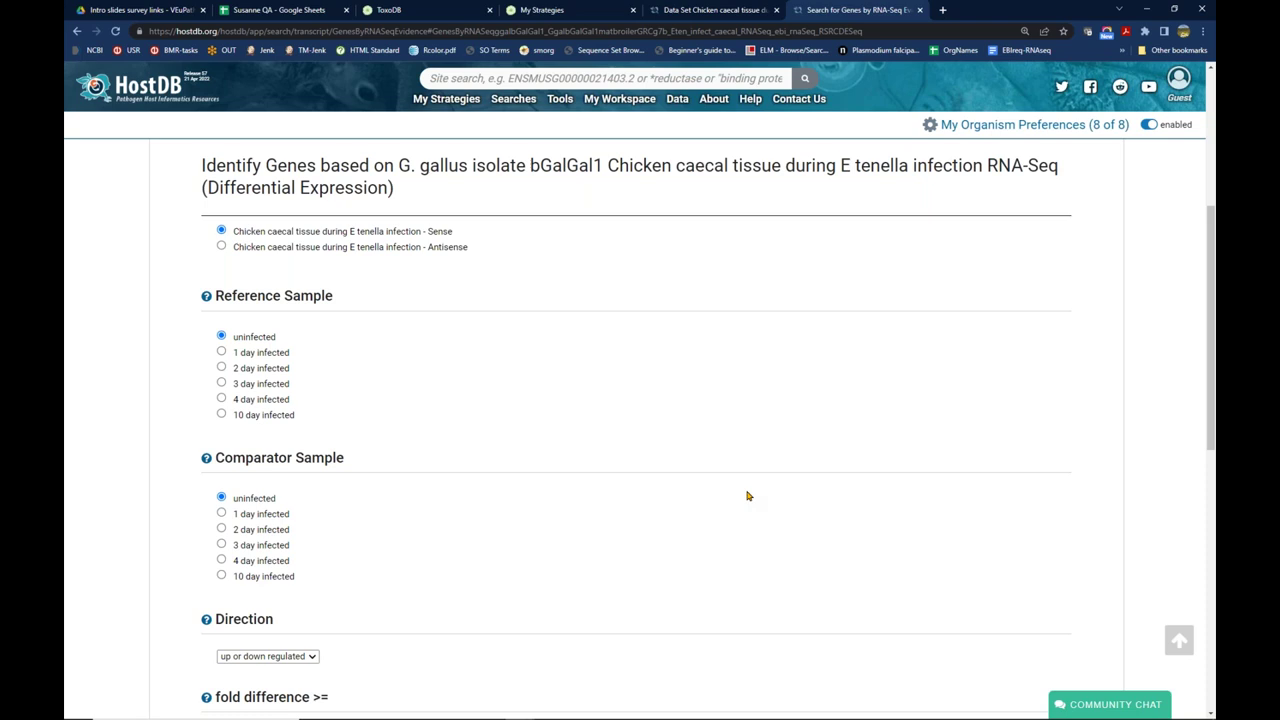
pyautogui.click(222, 384)
pyautogui.click(221, 576)
pyautogui.scroll(-2, 495, 546)
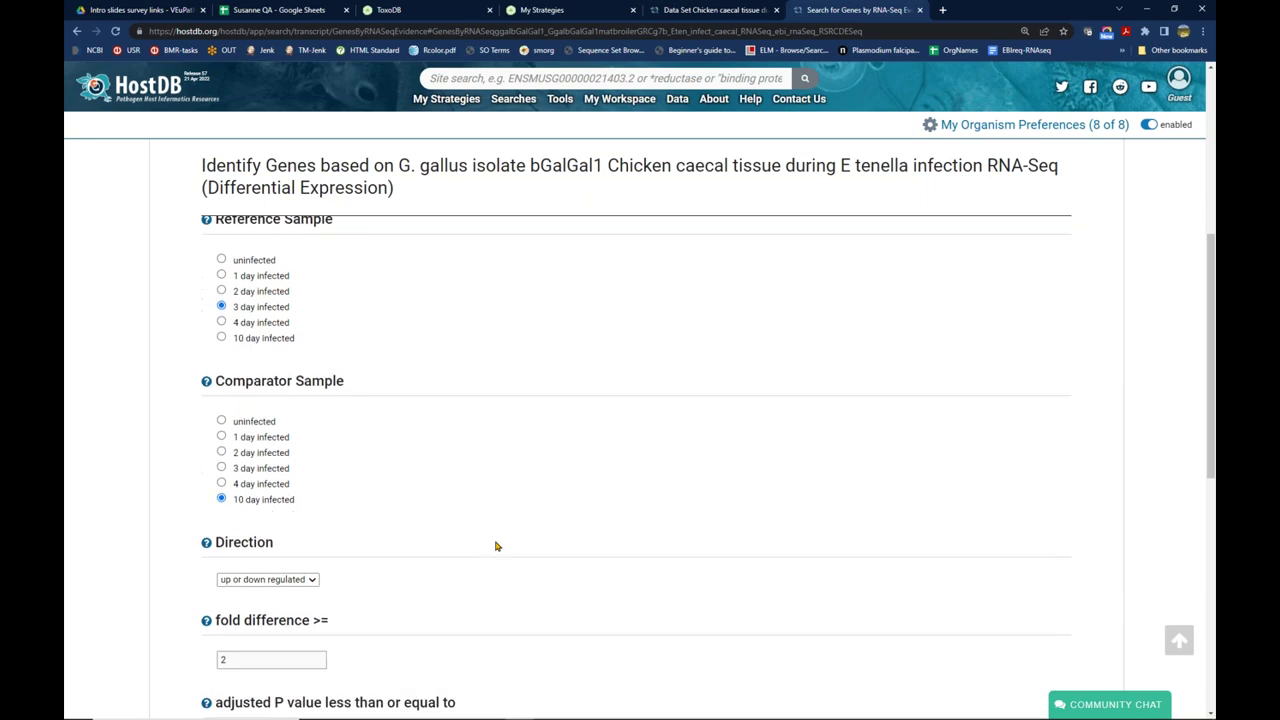
# Run the search for up-regulated genes with a fold difference of at least 10 and an adjusted P value of 0.0001
pyautogui.click(277, 480)
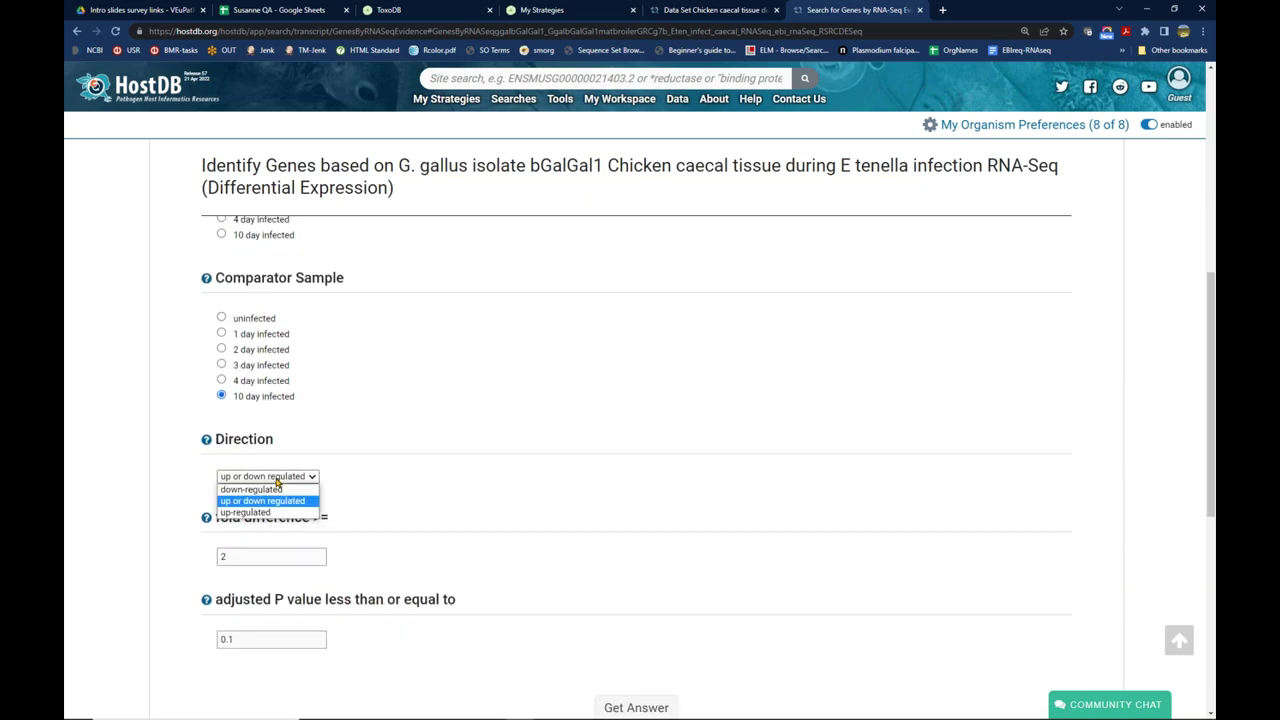
pyautogui.click(278, 516)
pyautogui.click(254, 557)
pyautogui.moveTo(254, 557); pyautogui.dragTo(170, 562)
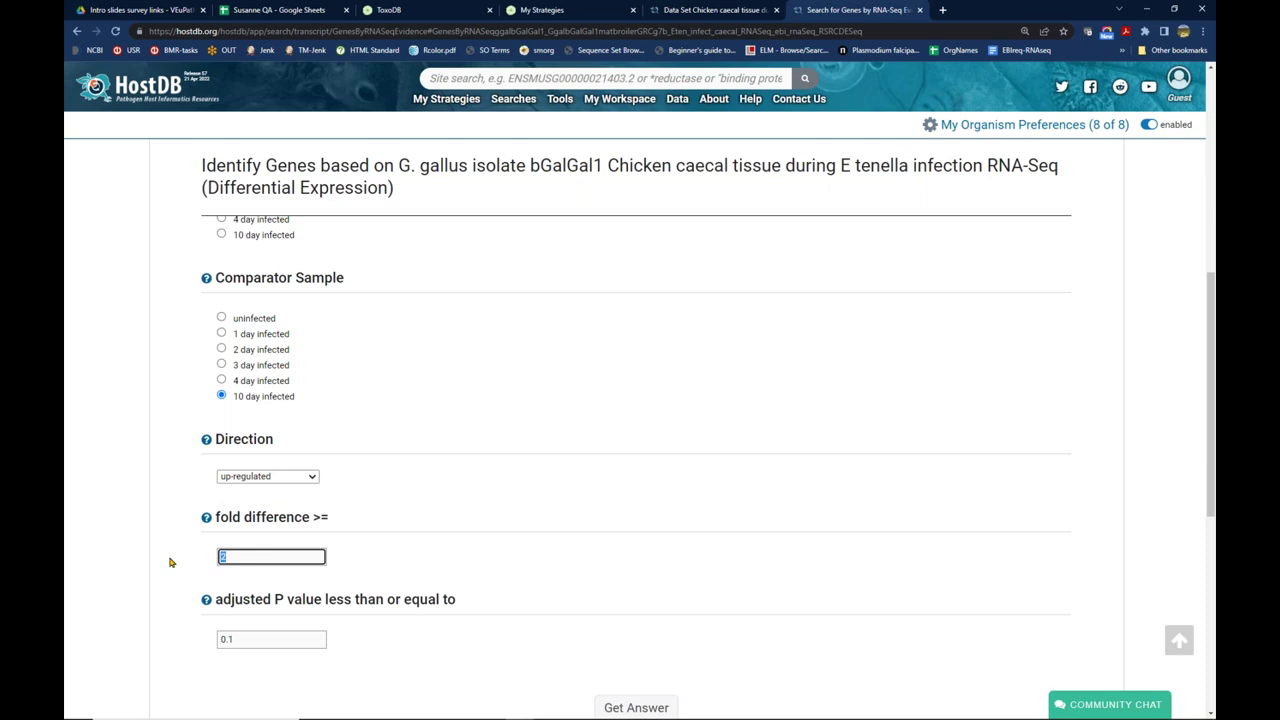
pyautogui.click(227, 636)
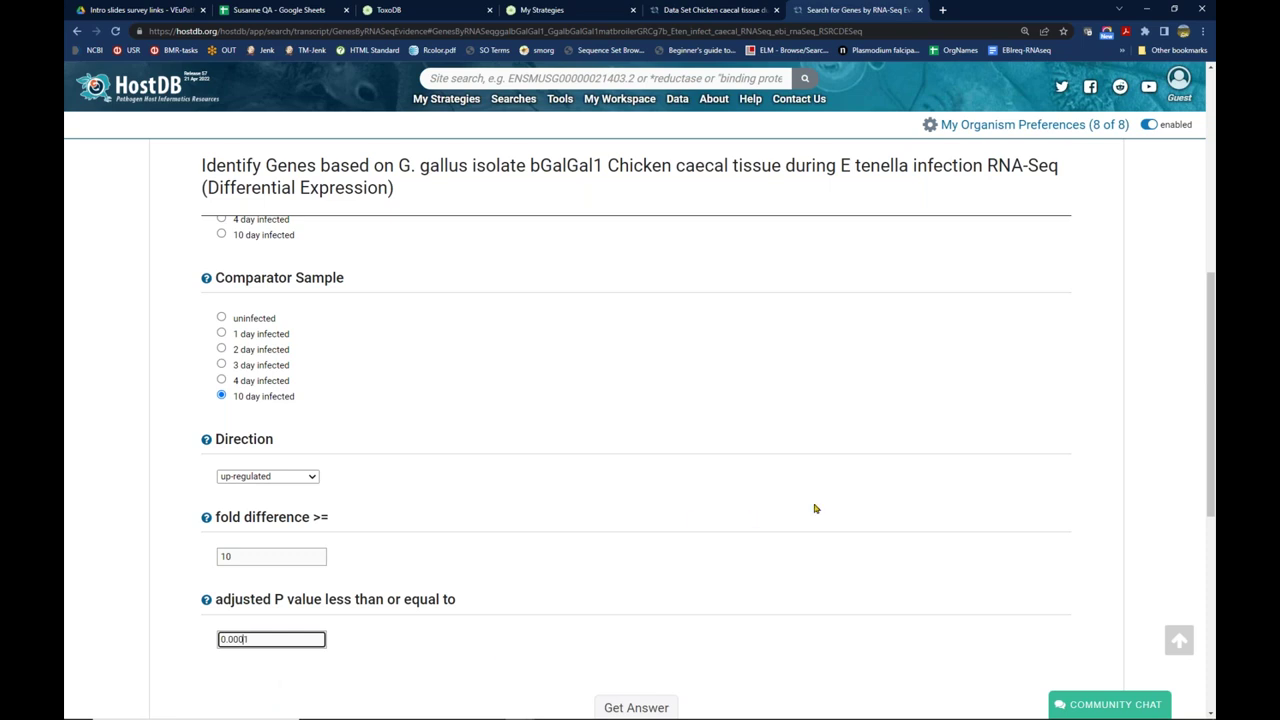
pyautogui.scroll(-2, 814, 509)
pyautogui.click(610, 531)
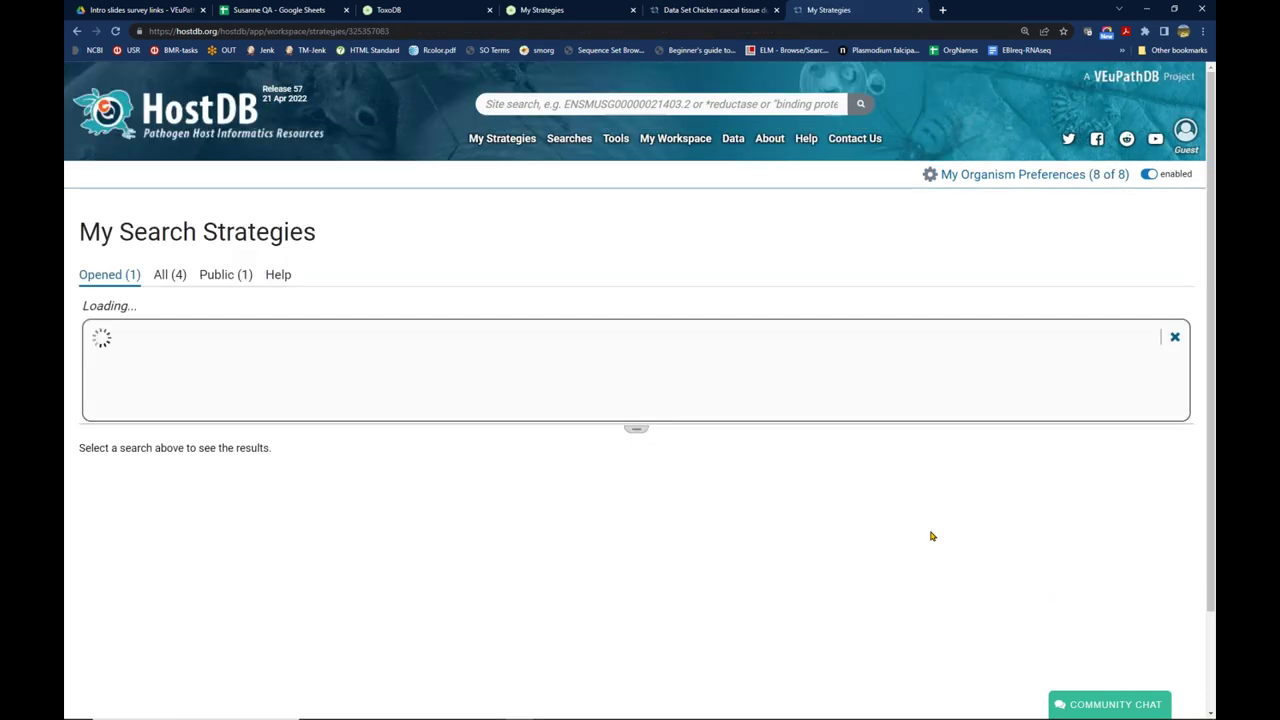
pyautogui.hotkey('ctrl', '0')
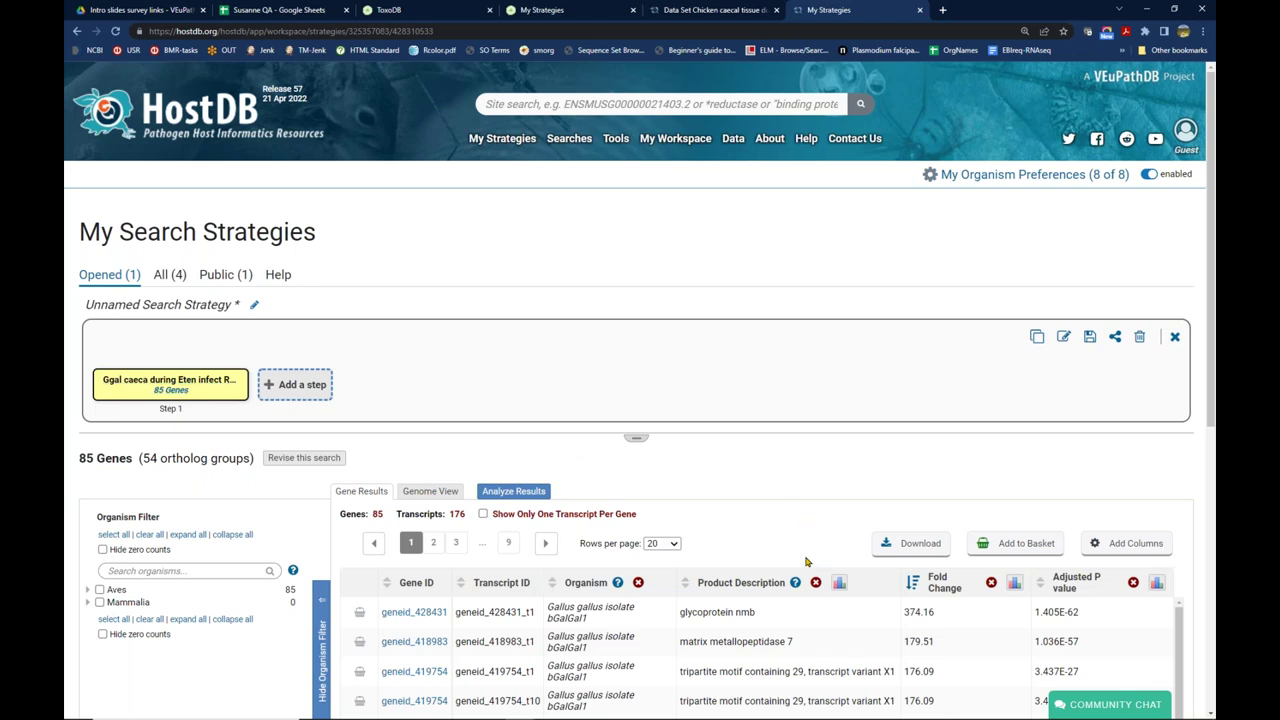
# Examine the fold changes and adjusted P values in the chicken gene results and switch back to the ToxoDB strategies
pyautogui.scroll(-4, 810, 480)
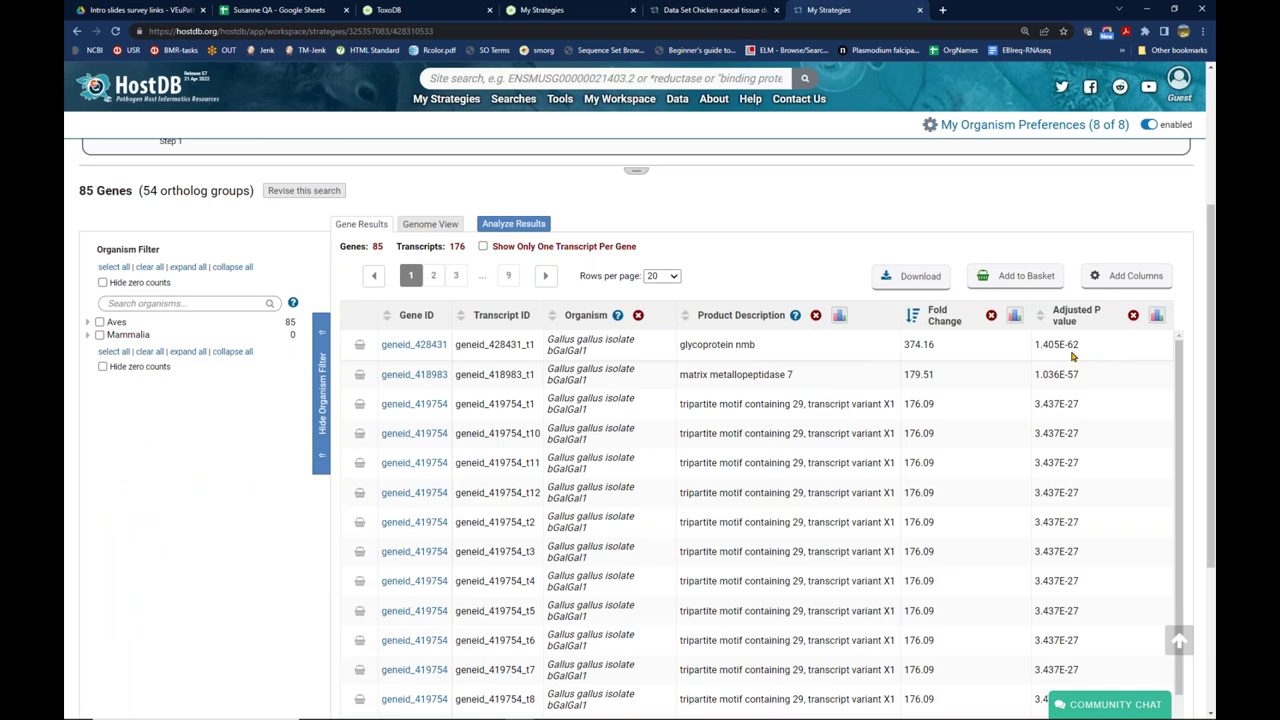
pyautogui.scroll(-1, 1105, 505)
pyautogui.scroll(-3, 1105, 505)
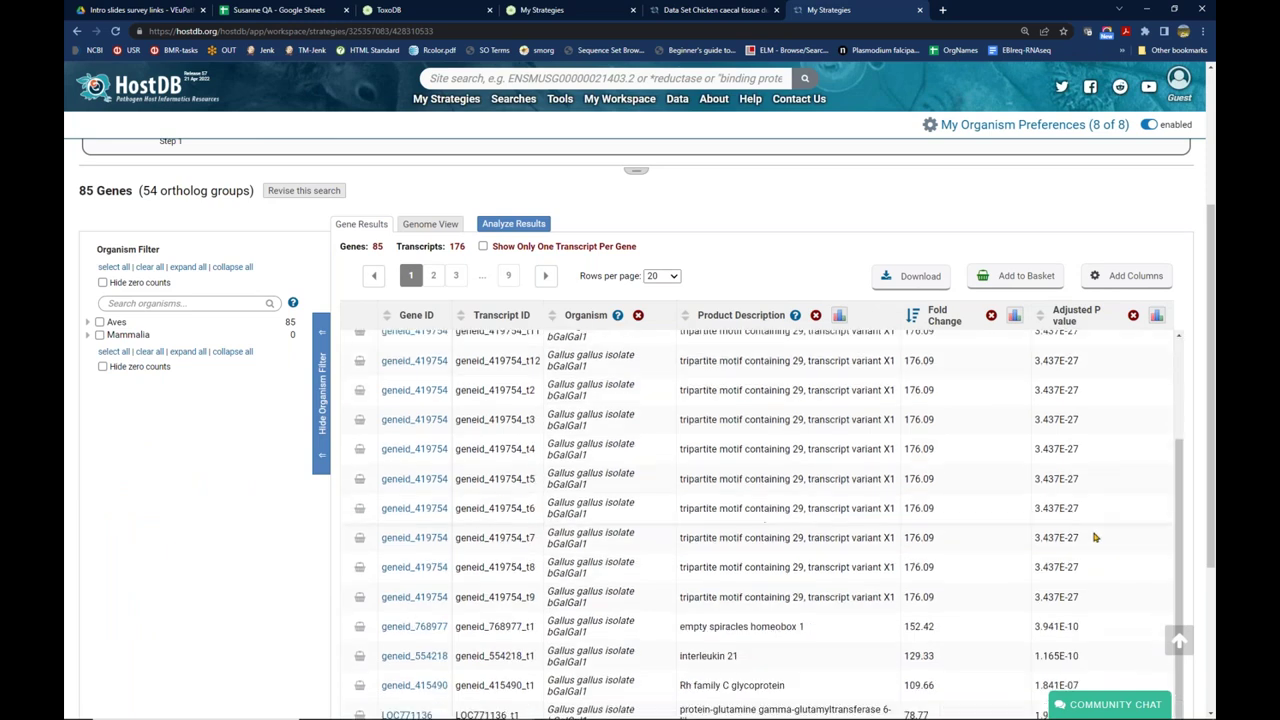
pyautogui.scroll(8, 672, 558)
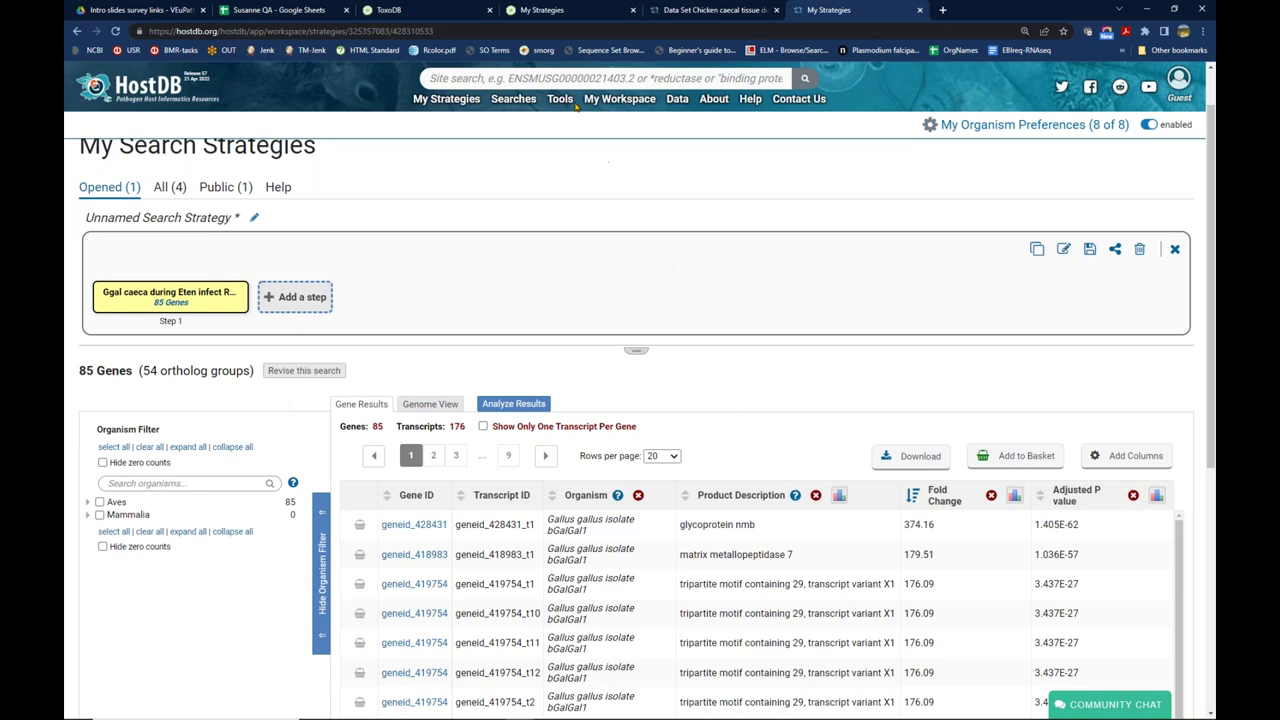
pyautogui.click(545, 10)
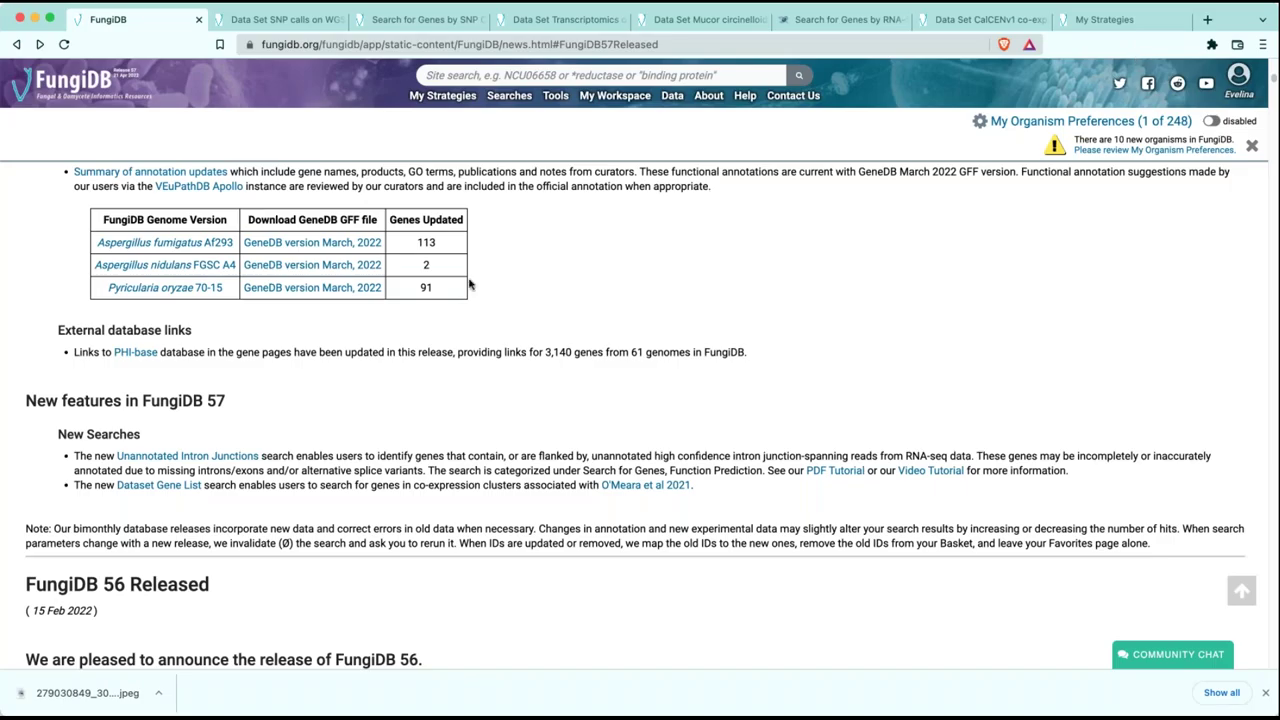
# Review the FungiDB 57 release notes, covering new genomes, SNP analysis isolates and transcriptomics data sets
pyautogui.scroll(15, 466, 327)
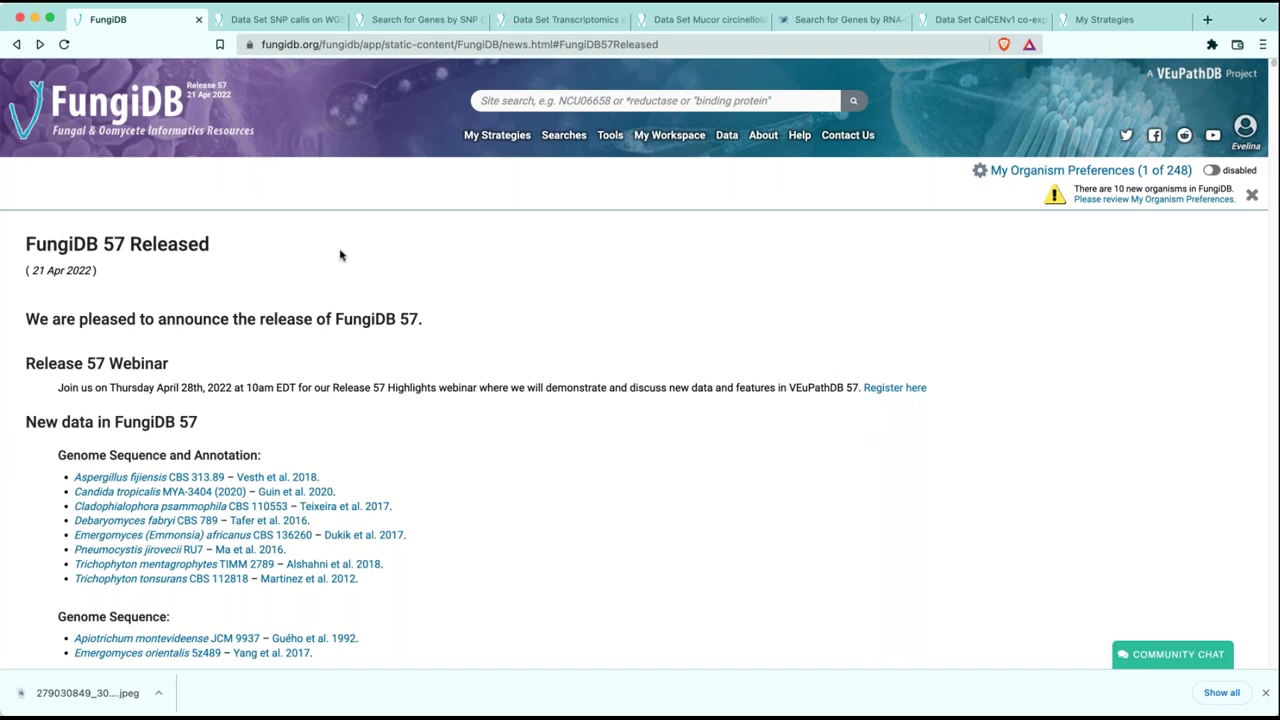
pyautogui.scroll(-3, 474, 444)
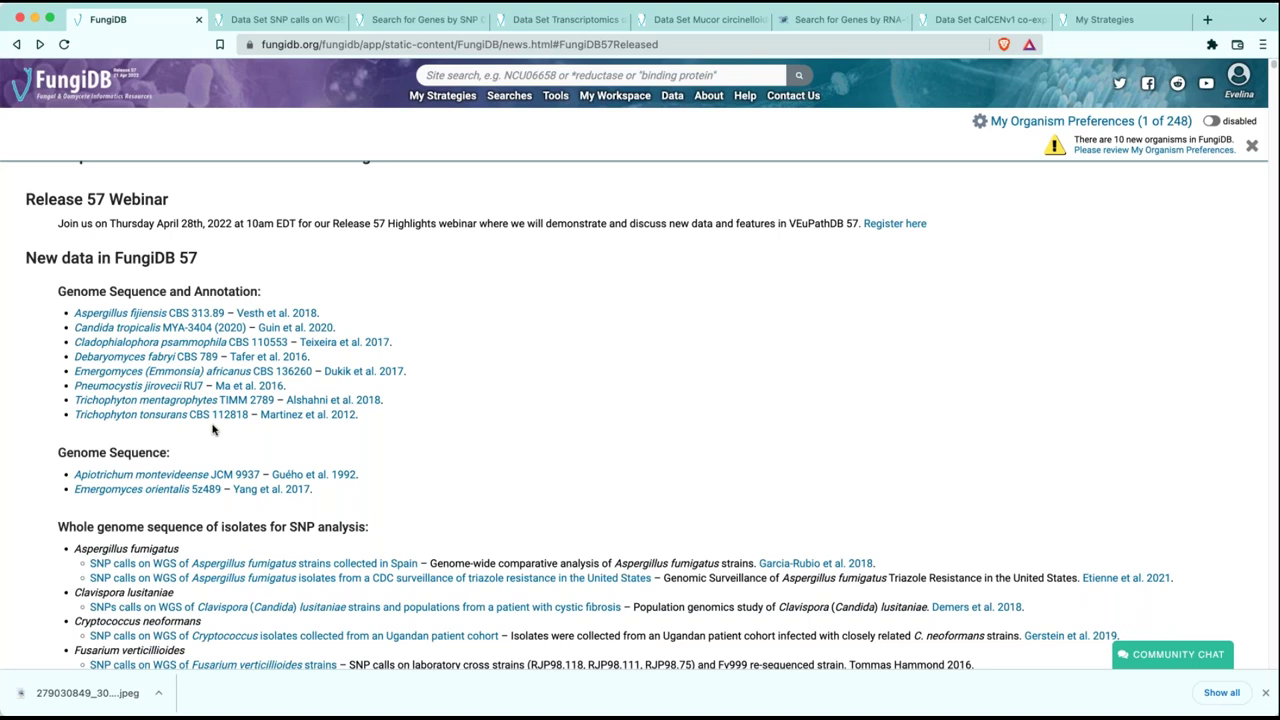
pyautogui.scroll(-1, 216, 435)
pyautogui.scroll(-3, 216, 435)
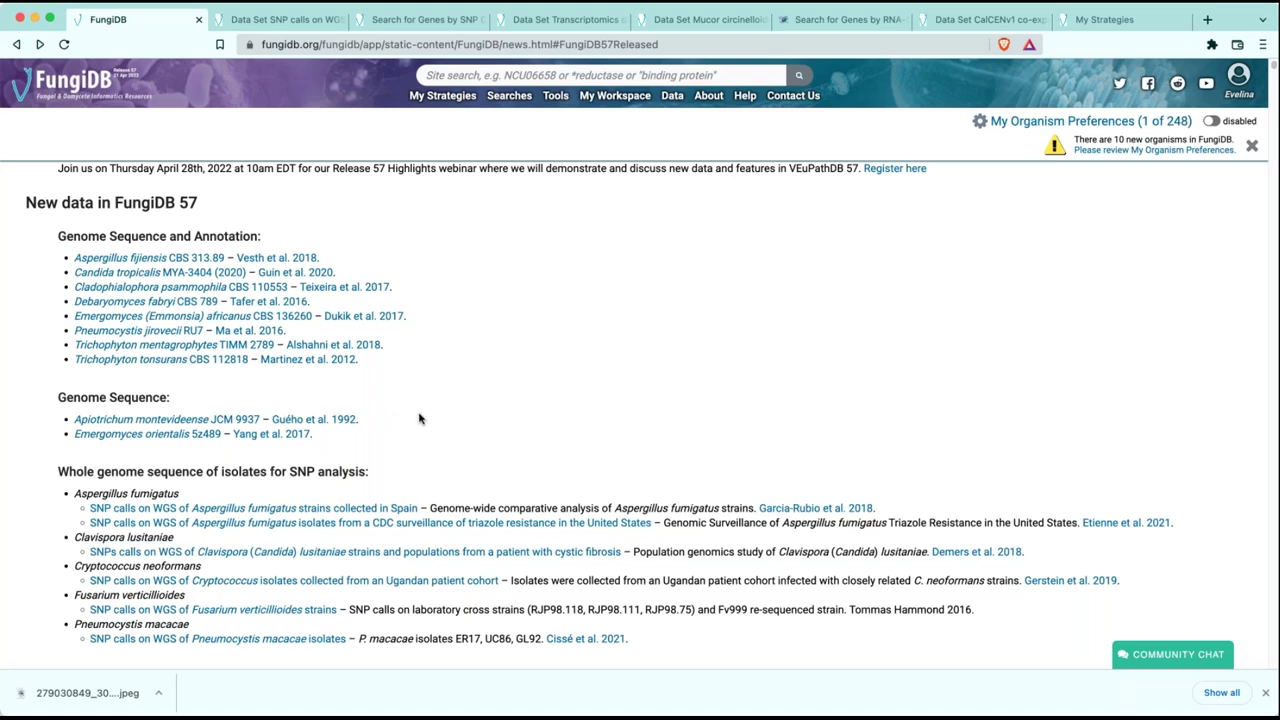
pyautogui.scroll(-1, 420, 419)
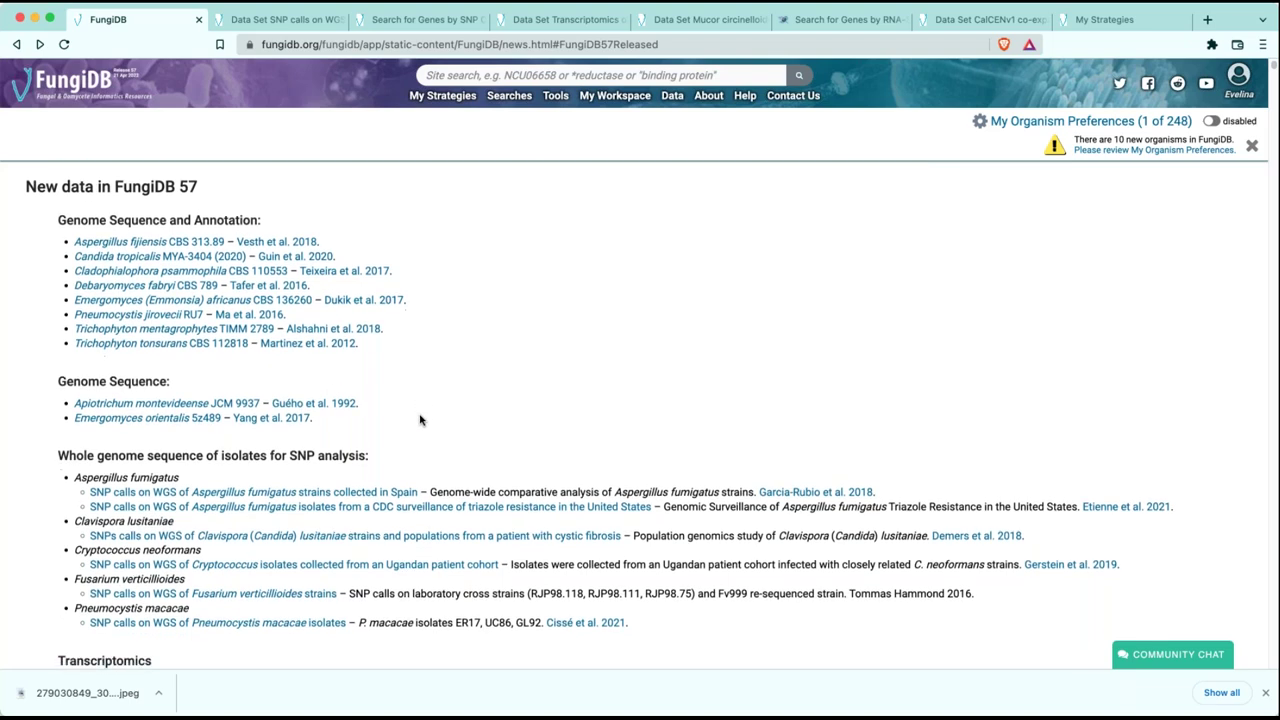
pyautogui.scroll(-3, 420, 420)
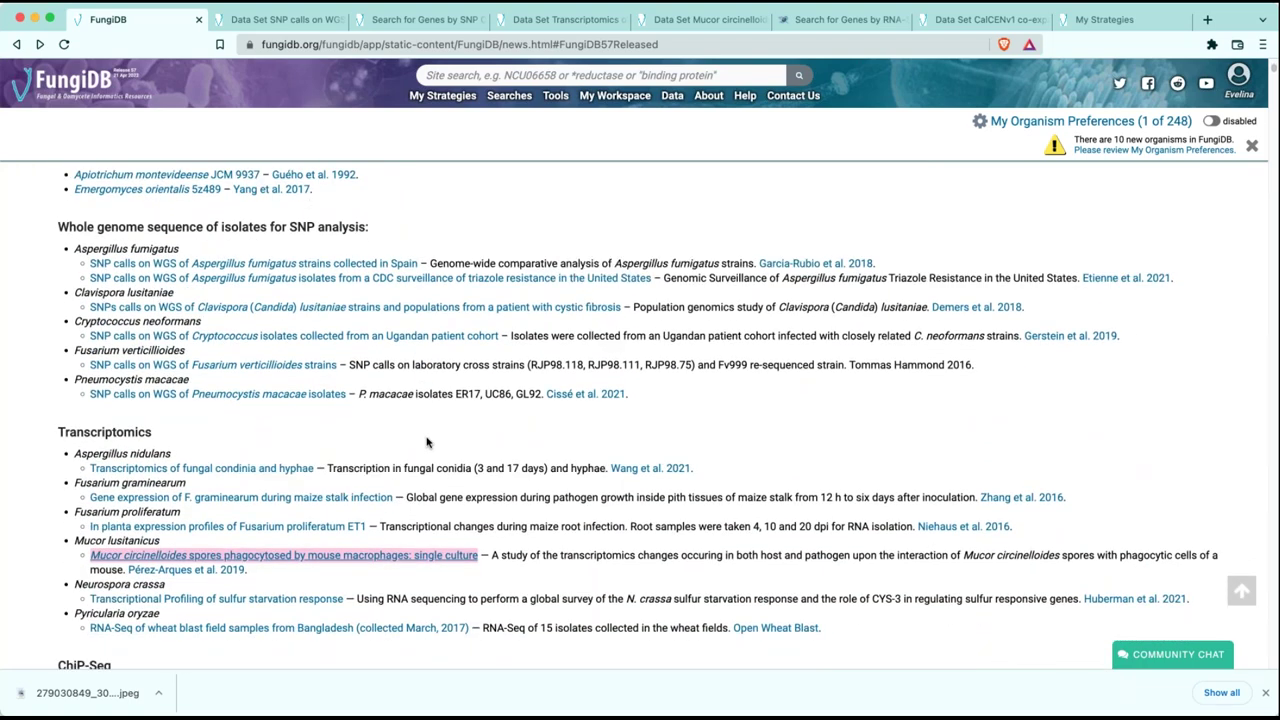
pyautogui.click(424, 444)
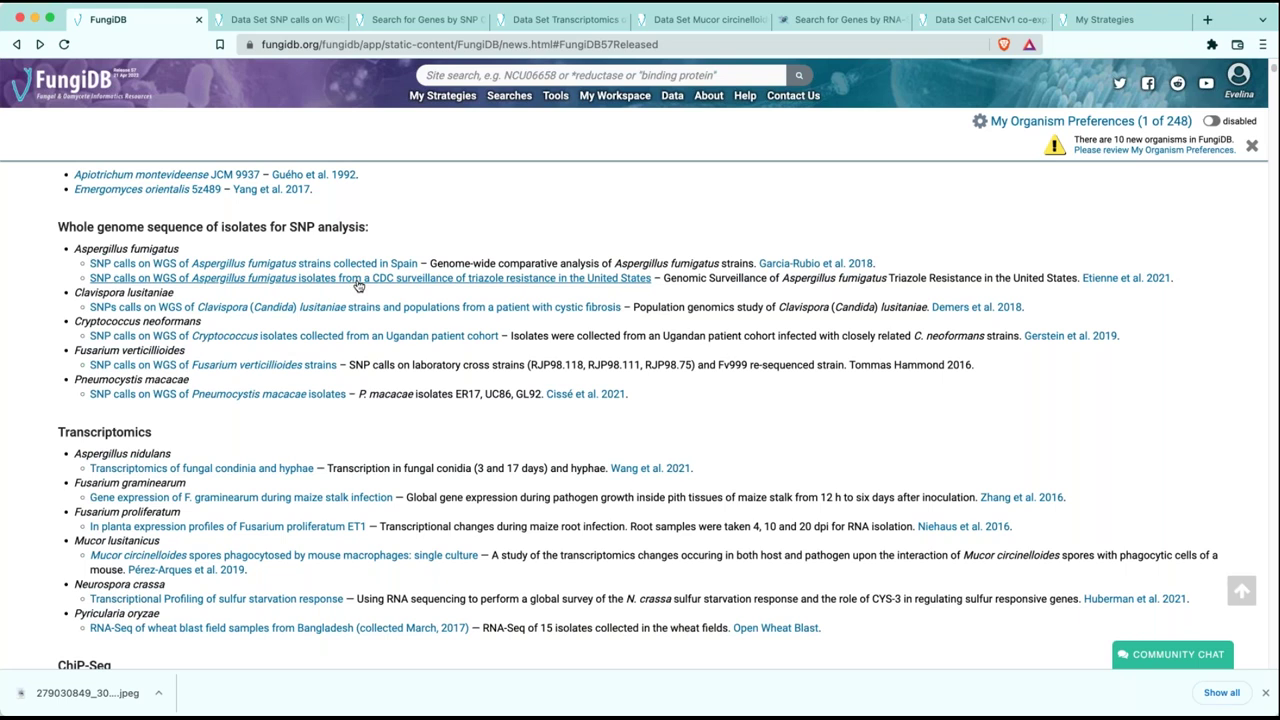
# Review the data set page for Aspergillus fumigatus isolates from the CDC triazole resistance surveillance, including its description and available searches
pyautogui.click(279, 19)
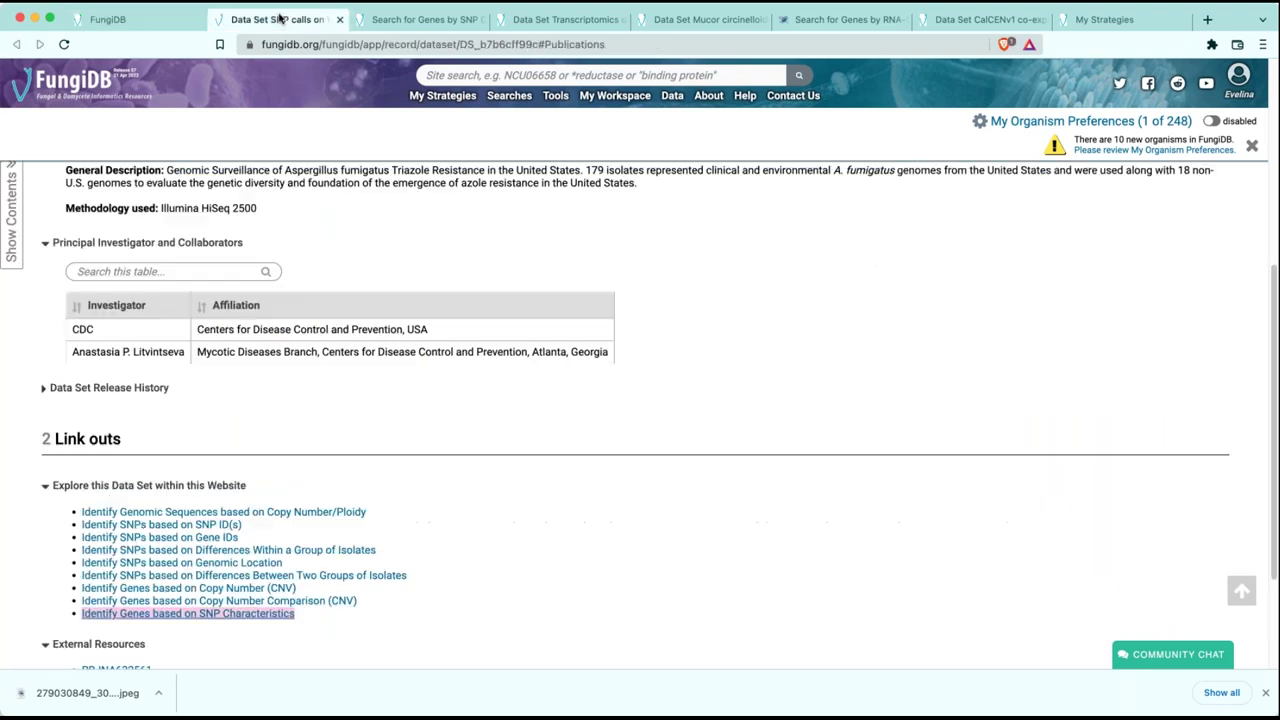
pyautogui.scroll(5, 400, 320)
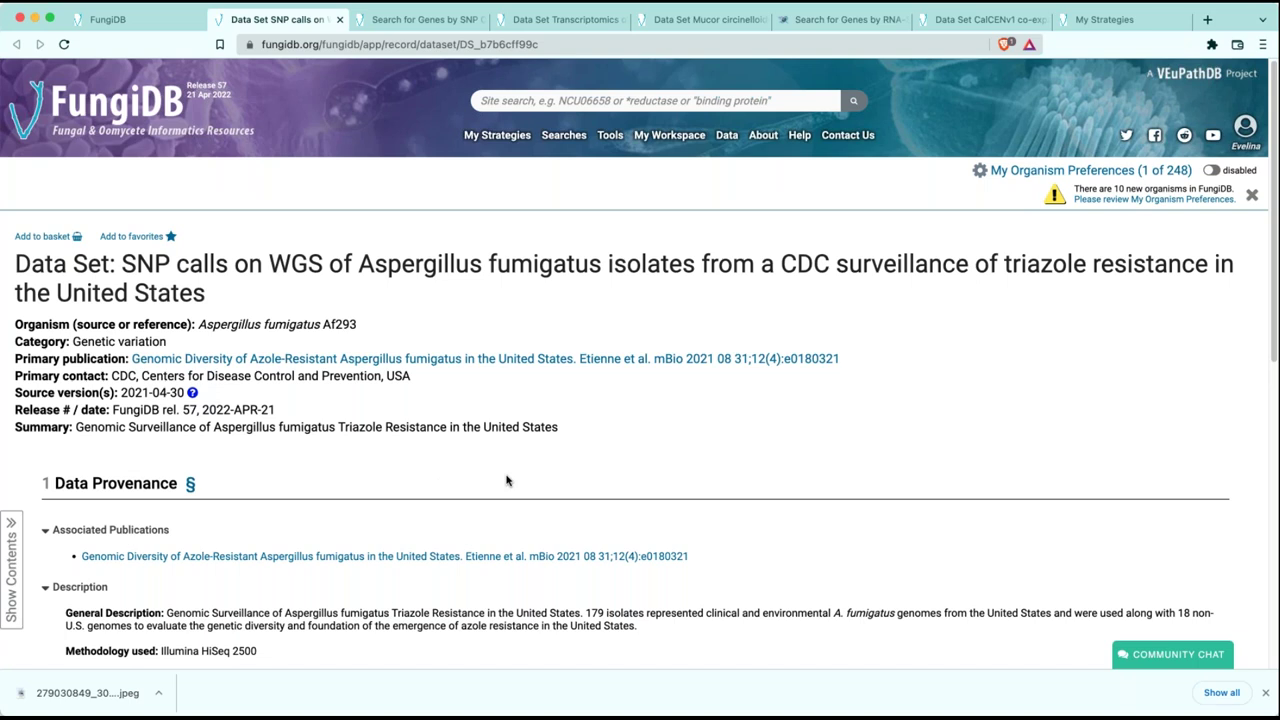
pyautogui.scroll(-2, 506, 481)
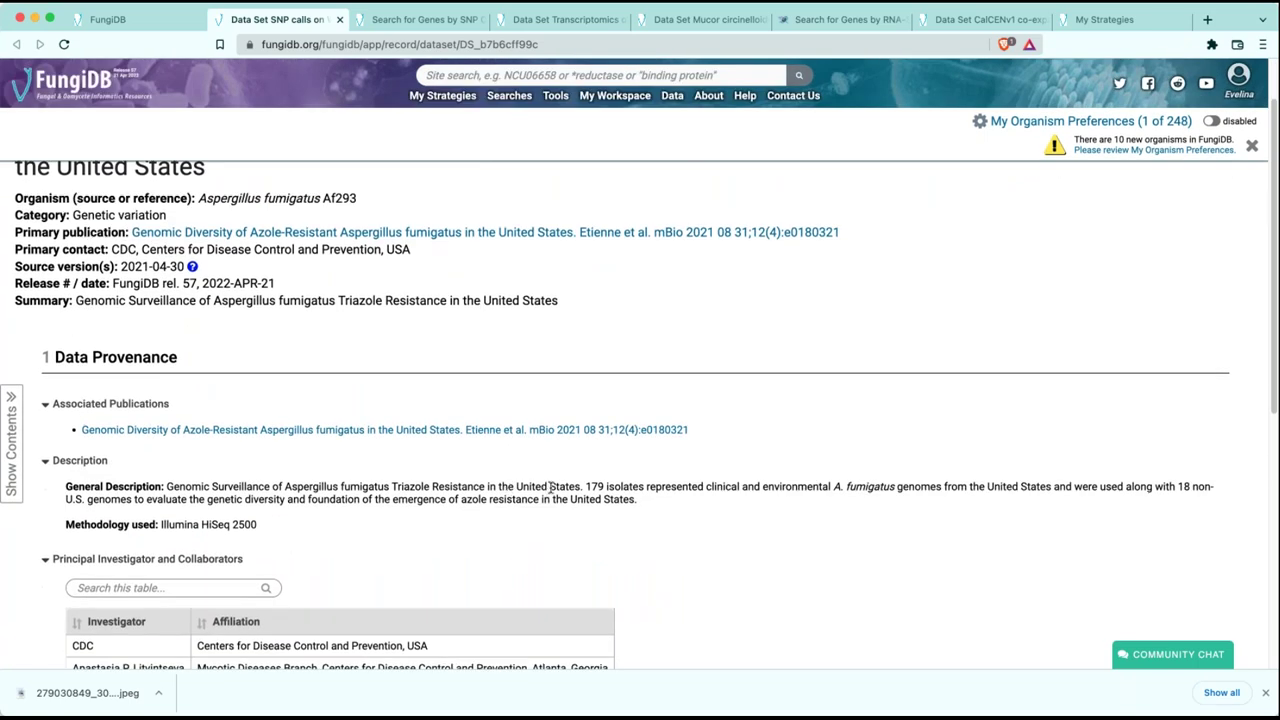
pyautogui.scroll(-4, 437, 563)
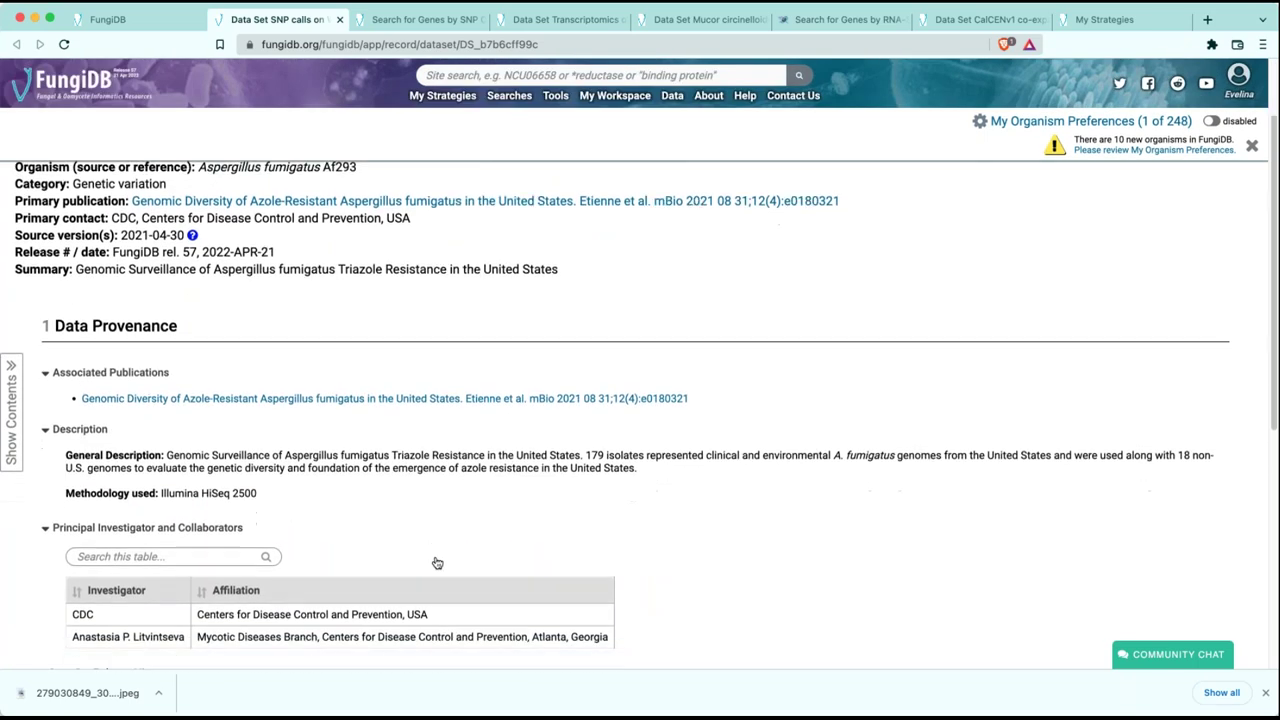
pyautogui.scroll(-5, 437, 563)
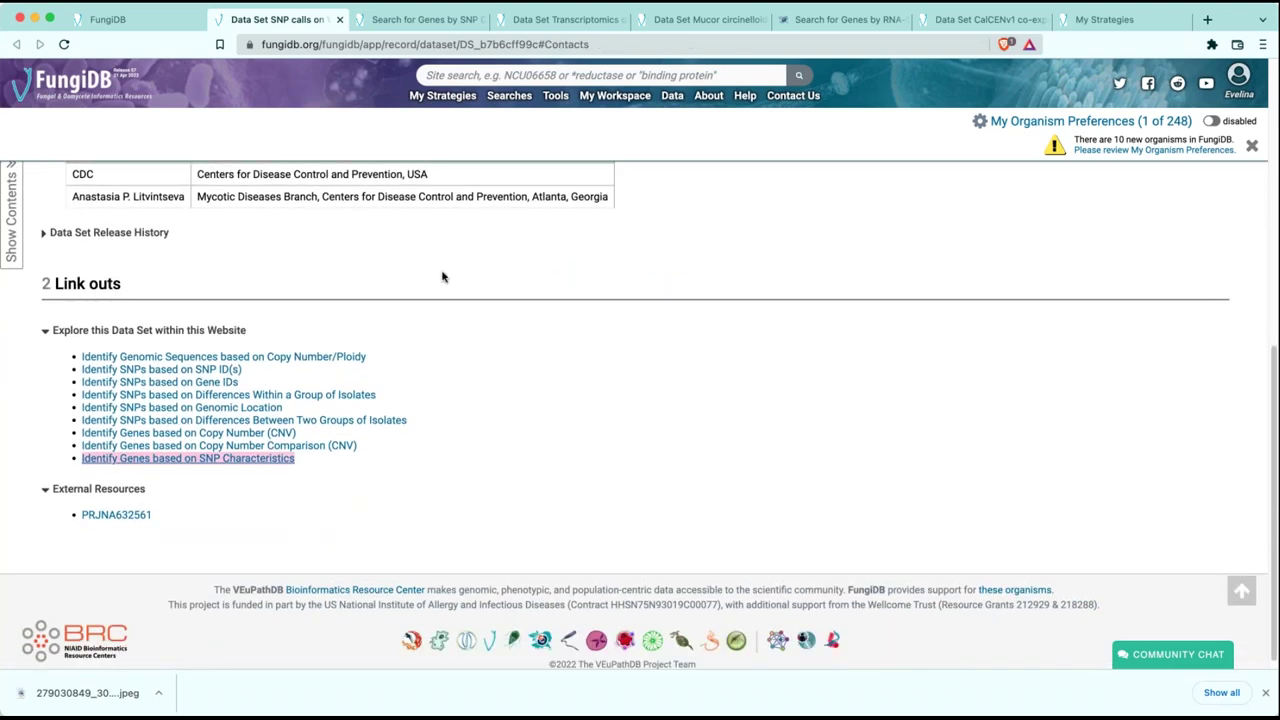
pyautogui.click(262, 518)
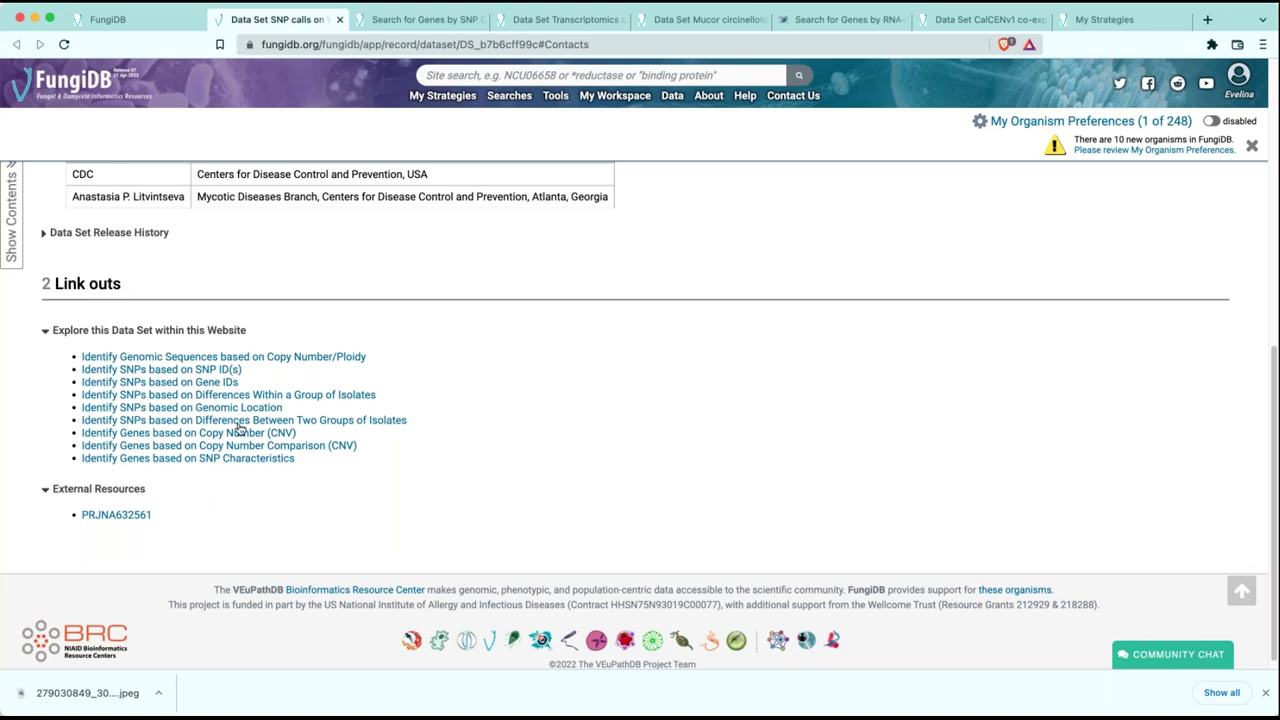
# Open the data set's Identify Genes based on SNP Characteristics search and check its preselected sample set
pyautogui.click(84, 459)
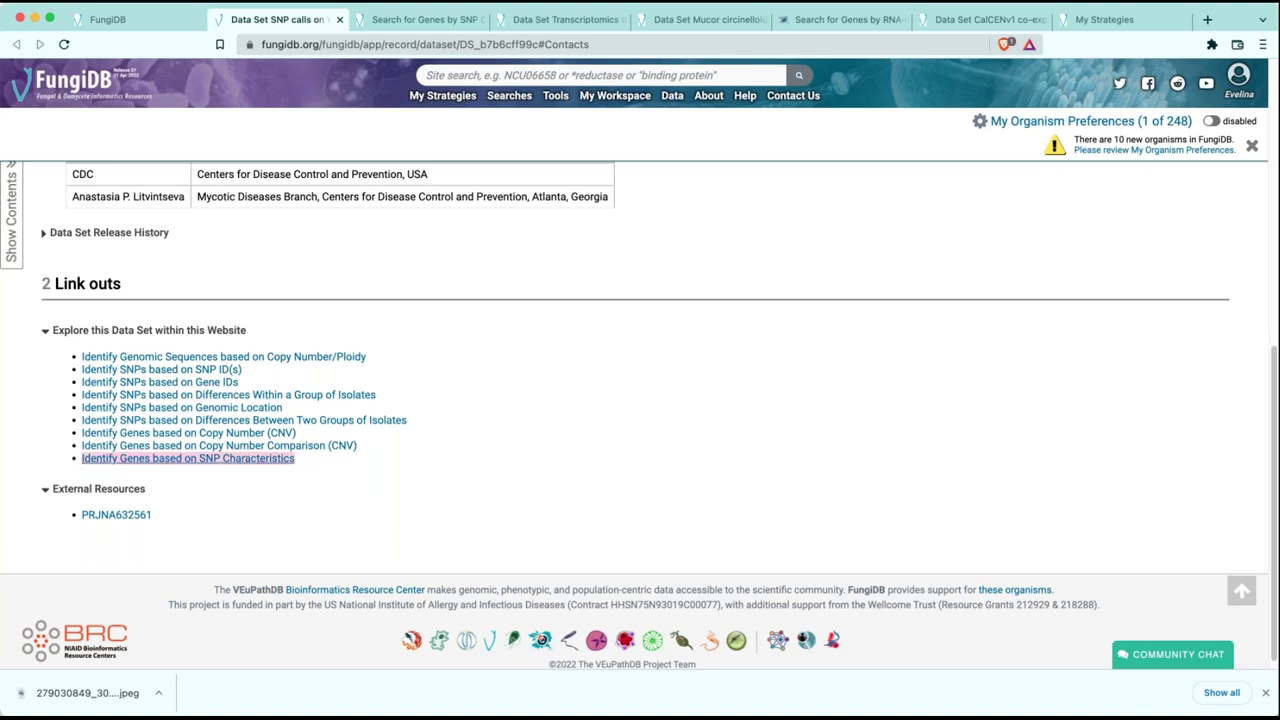
pyautogui.click(224, 462)
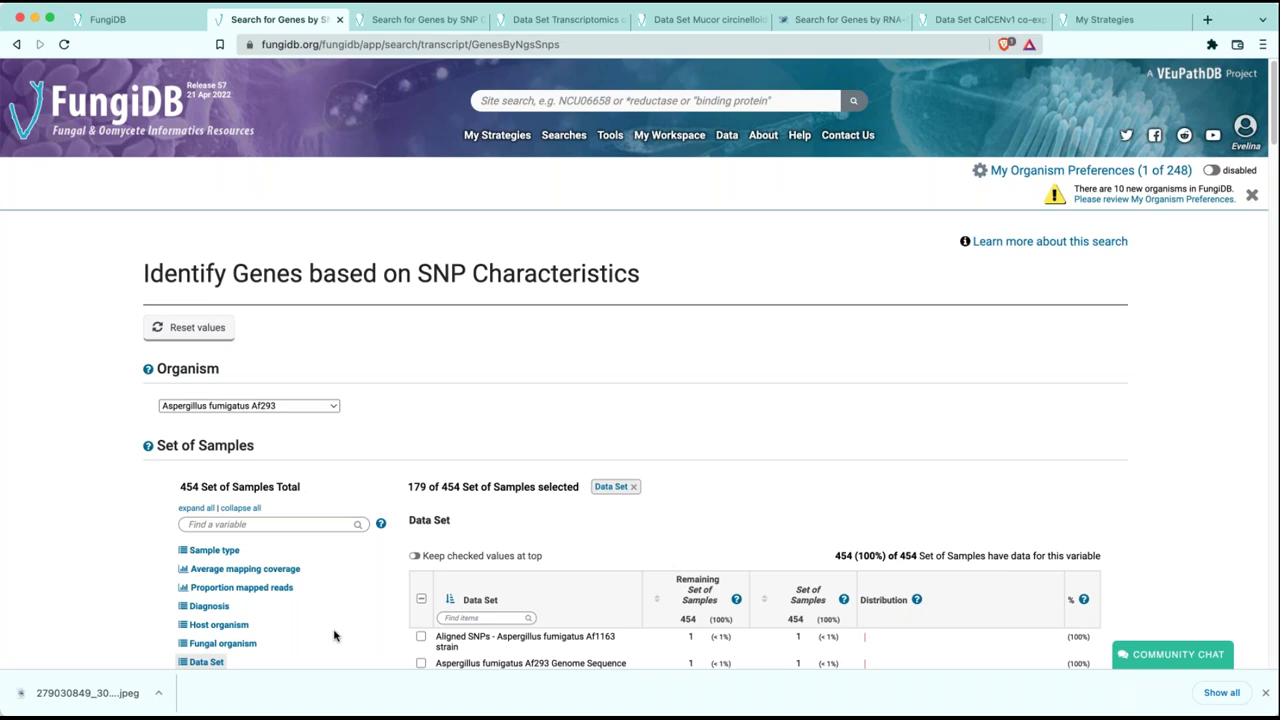
pyautogui.scroll(-5, 352, 565)
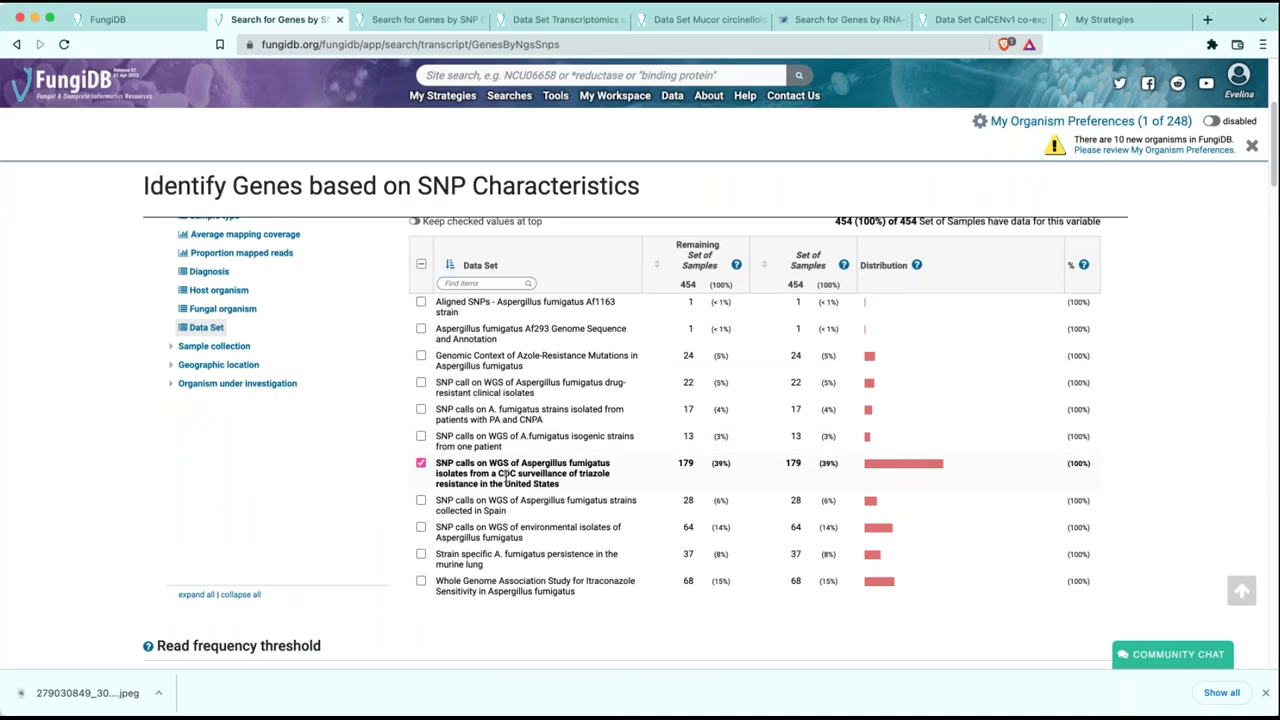
pyautogui.scroll(-1, 245, 495)
# Run the search with SNP Class set to Non-Synonymous and a minimum of 1 SNP of that class
pyautogui.scroll(-5, 245, 495)
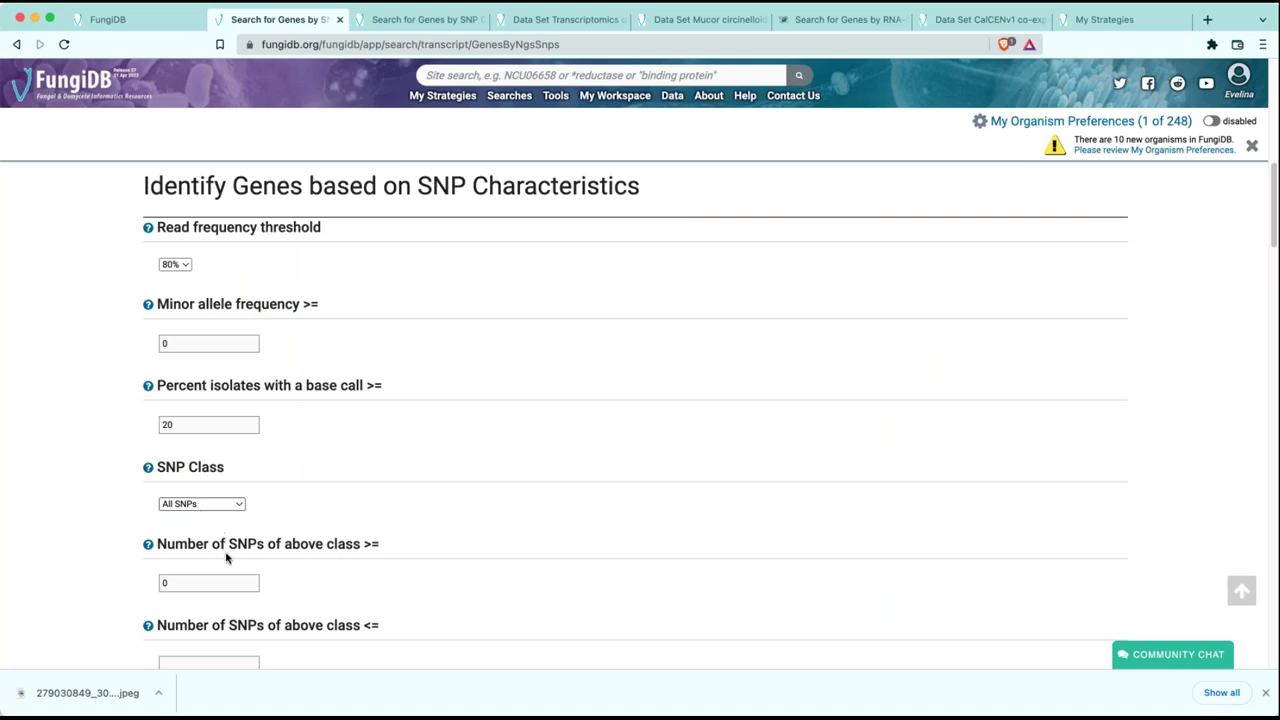
pyautogui.click(243, 499)
pyautogui.click(256, 488)
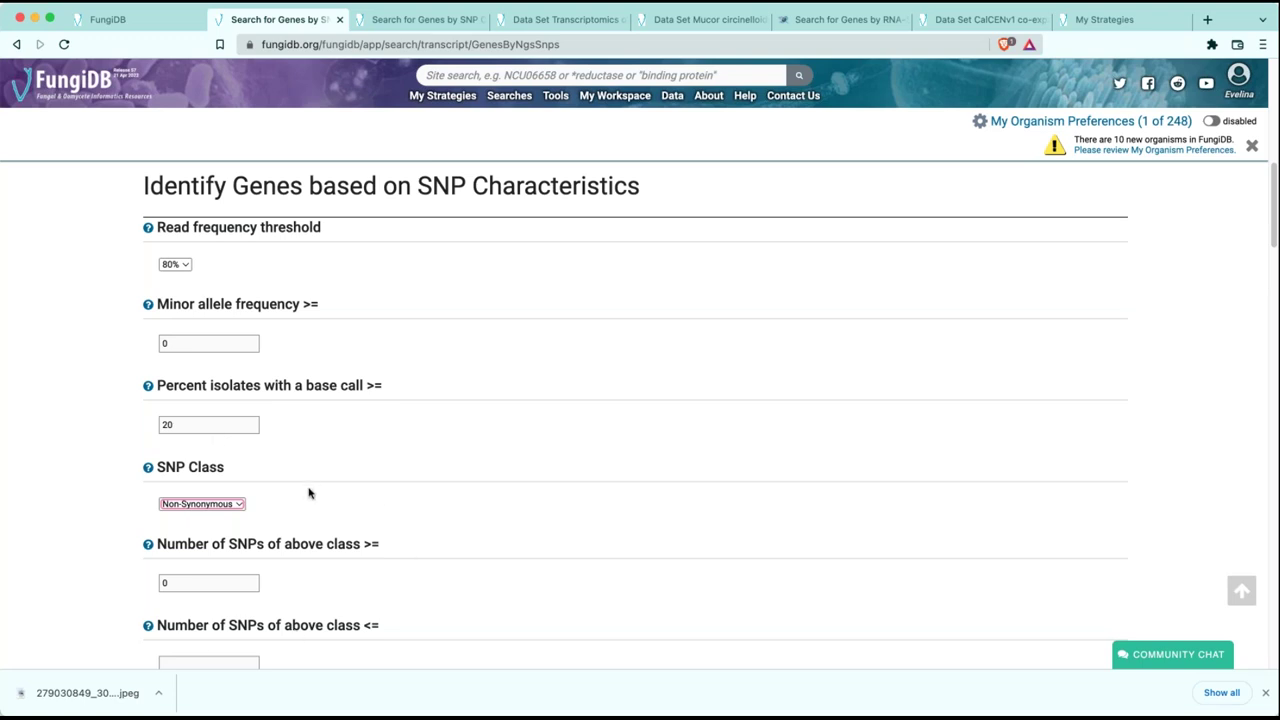
pyautogui.click(194, 585)
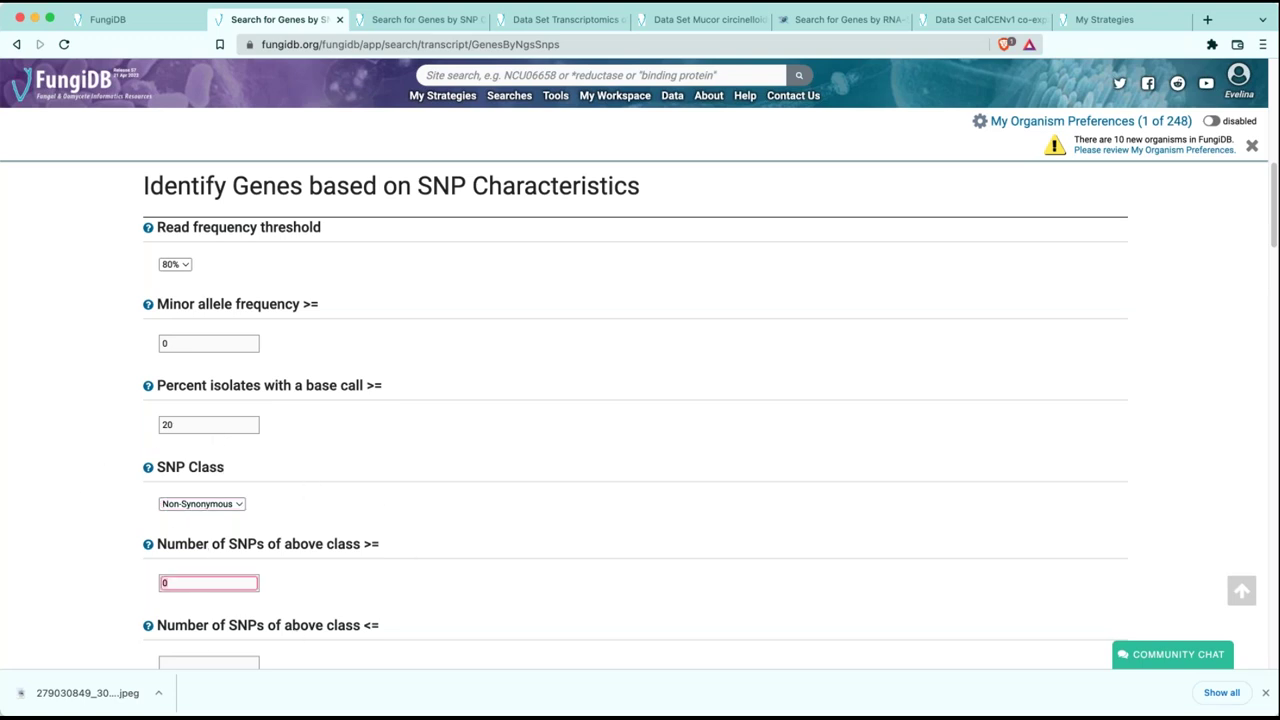
pyautogui.press('BackSpace')
pyautogui.write('1')
pyautogui.scroll(-2, 392, 535)
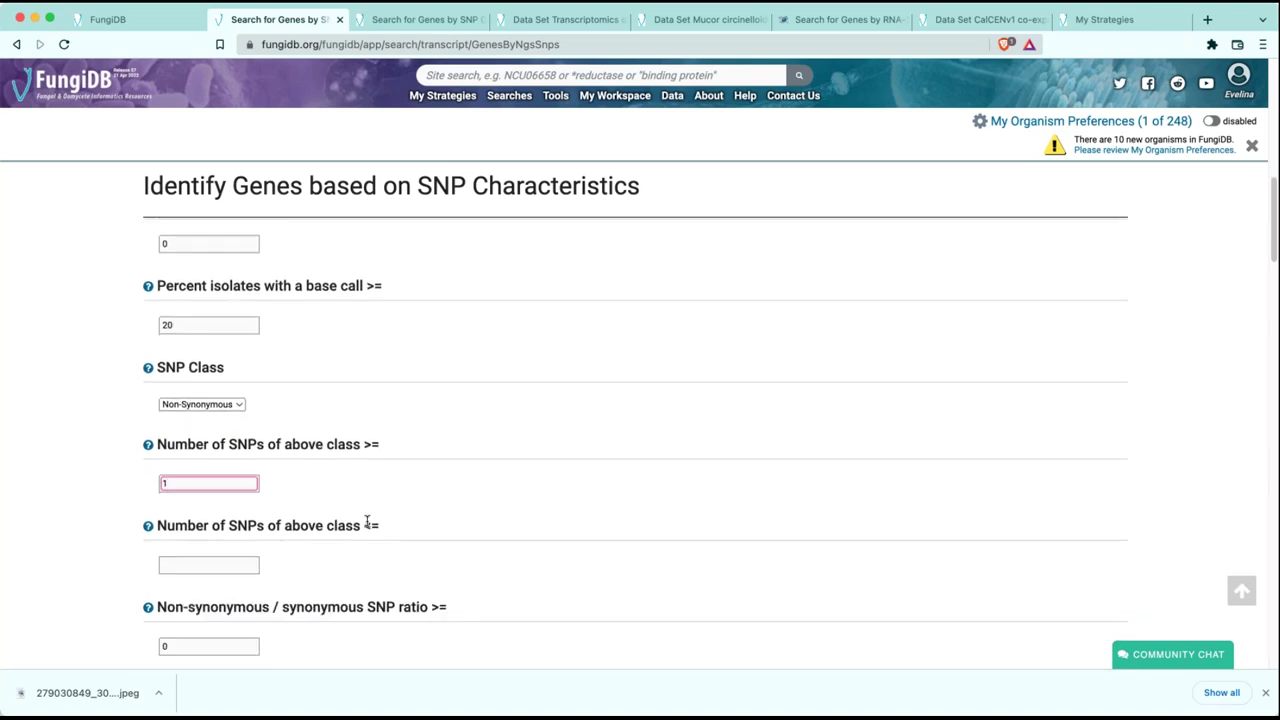
pyautogui.scroll(-10, 390, 530)
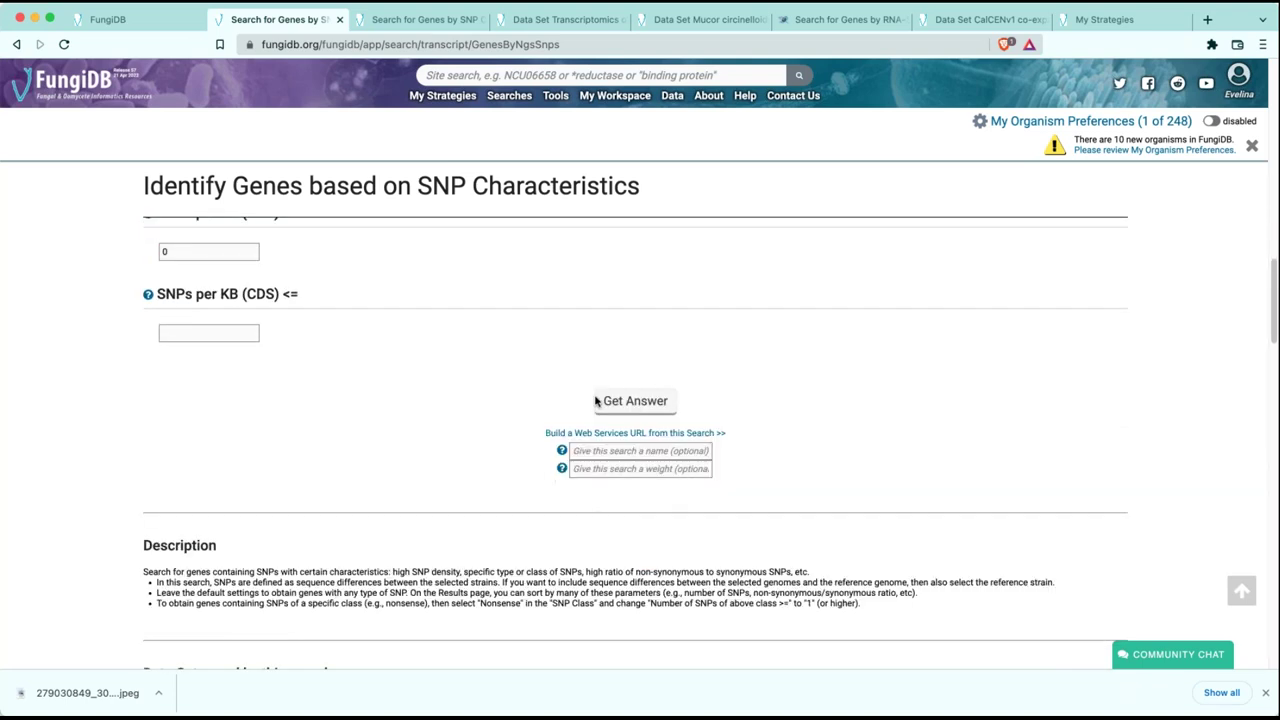
pyautogui.click(604, 403)
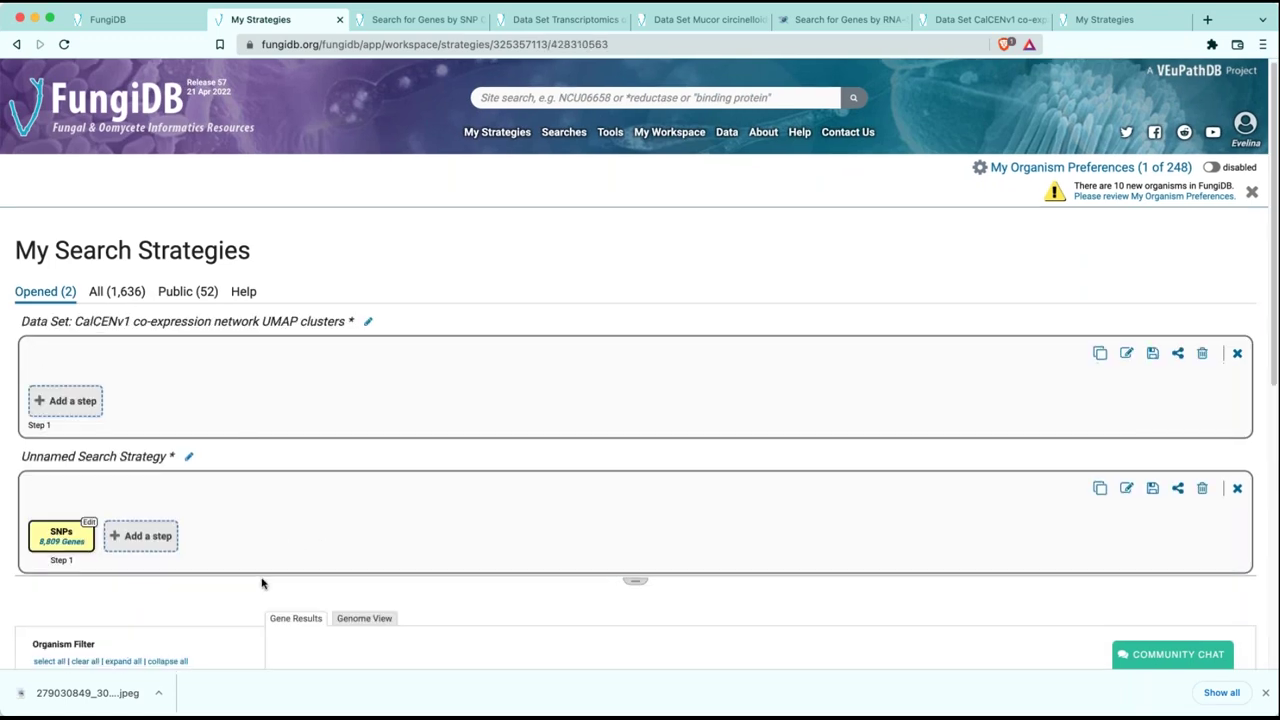
# Hide the organism filter beside the gene results and view the details of the SNPs step
pyautogui.scroll(-3, 180, 500)
pyautogui.scroll(-1, 142, 454)
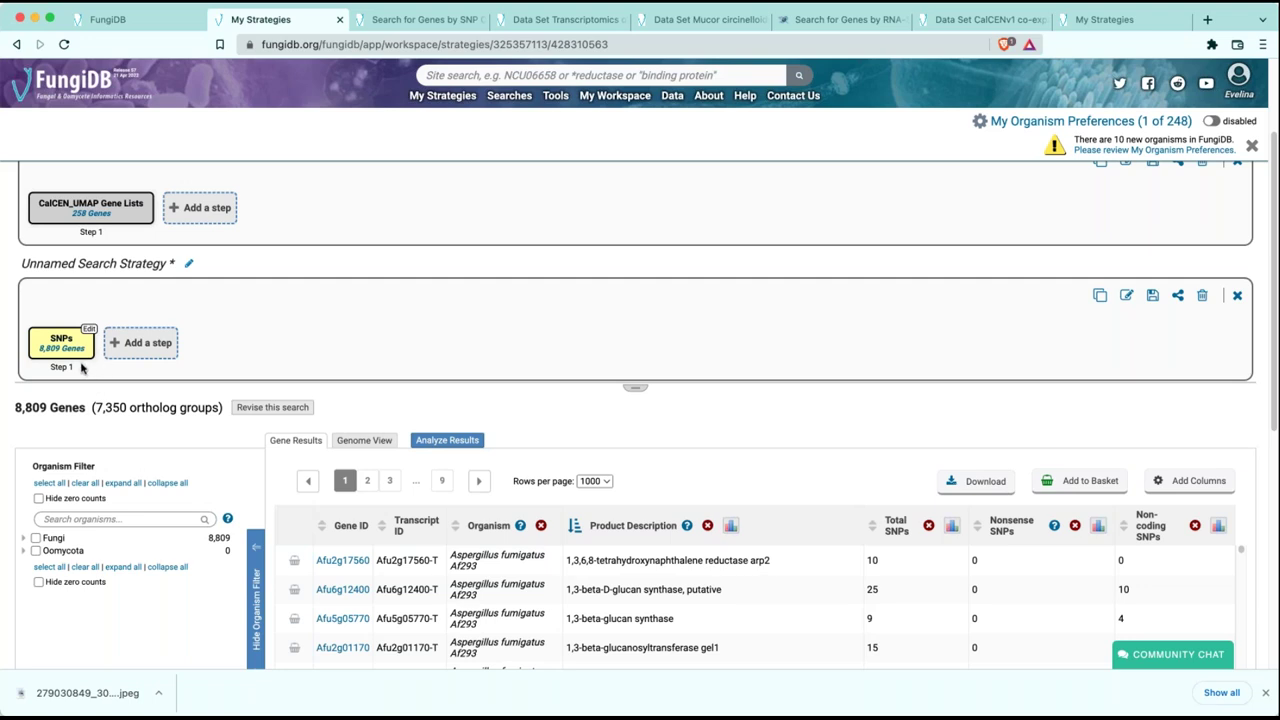
pyautogui.click(257, 557)
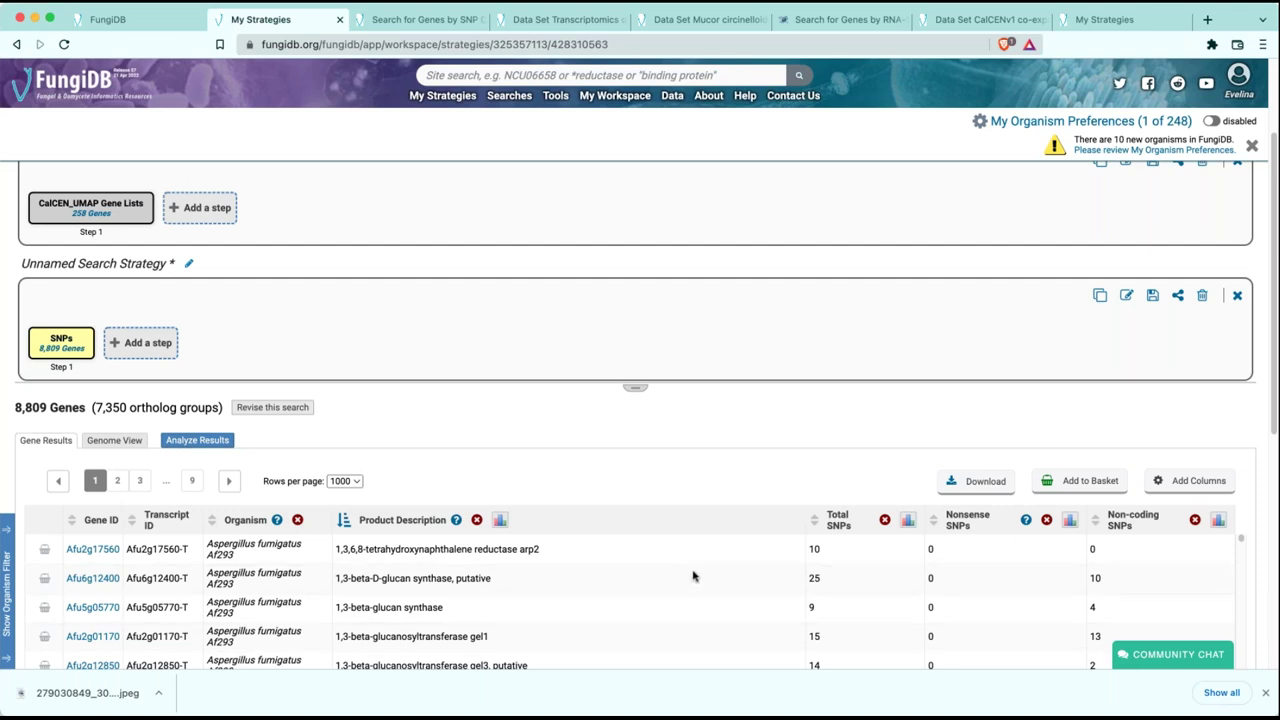
pyautogui.click(85, 335)
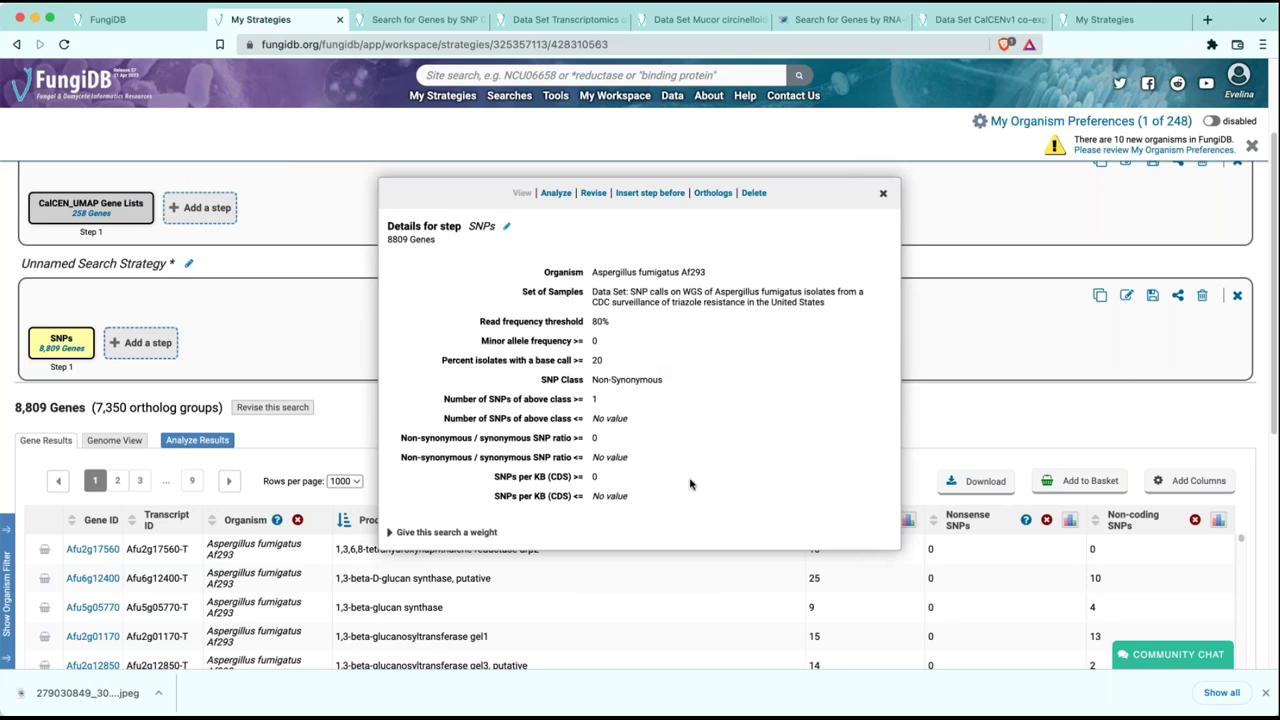
# Close the SNPs step details and return to the FungiDB 57 release news to review the SNP and transcriptomics data sets
pyautogui.click(883, 193)
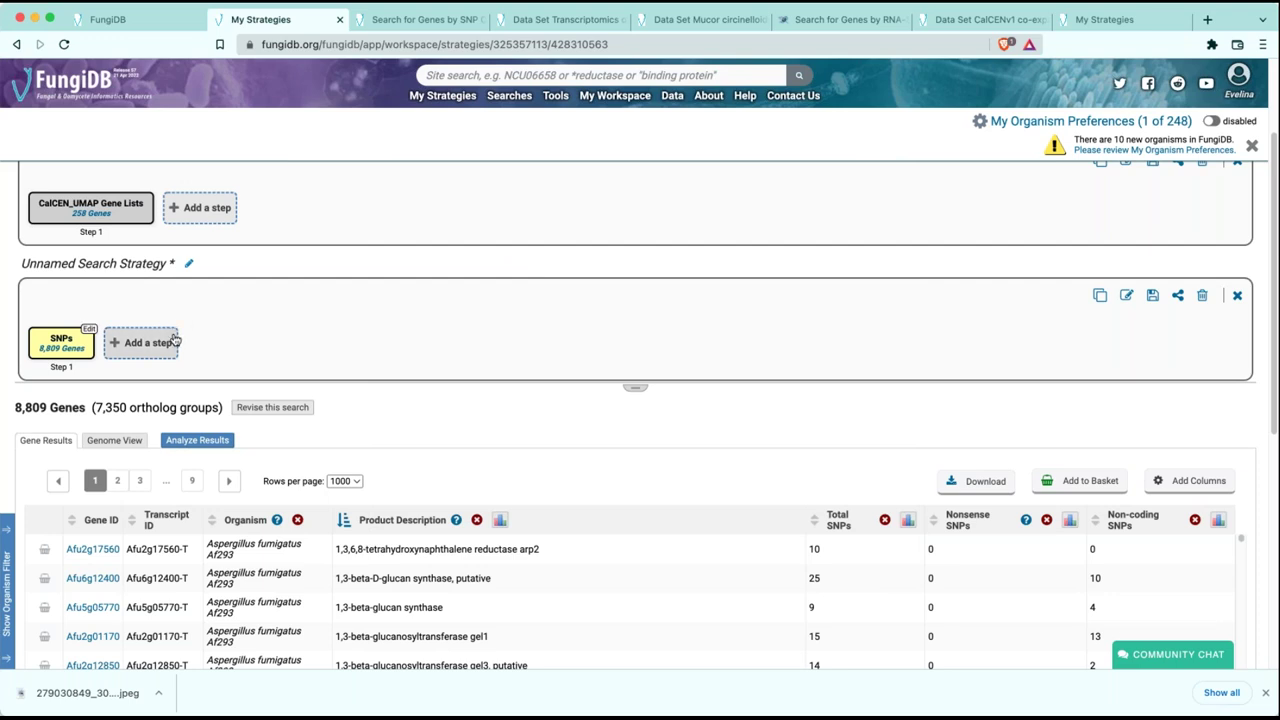
pyautogui.click(123, 22)
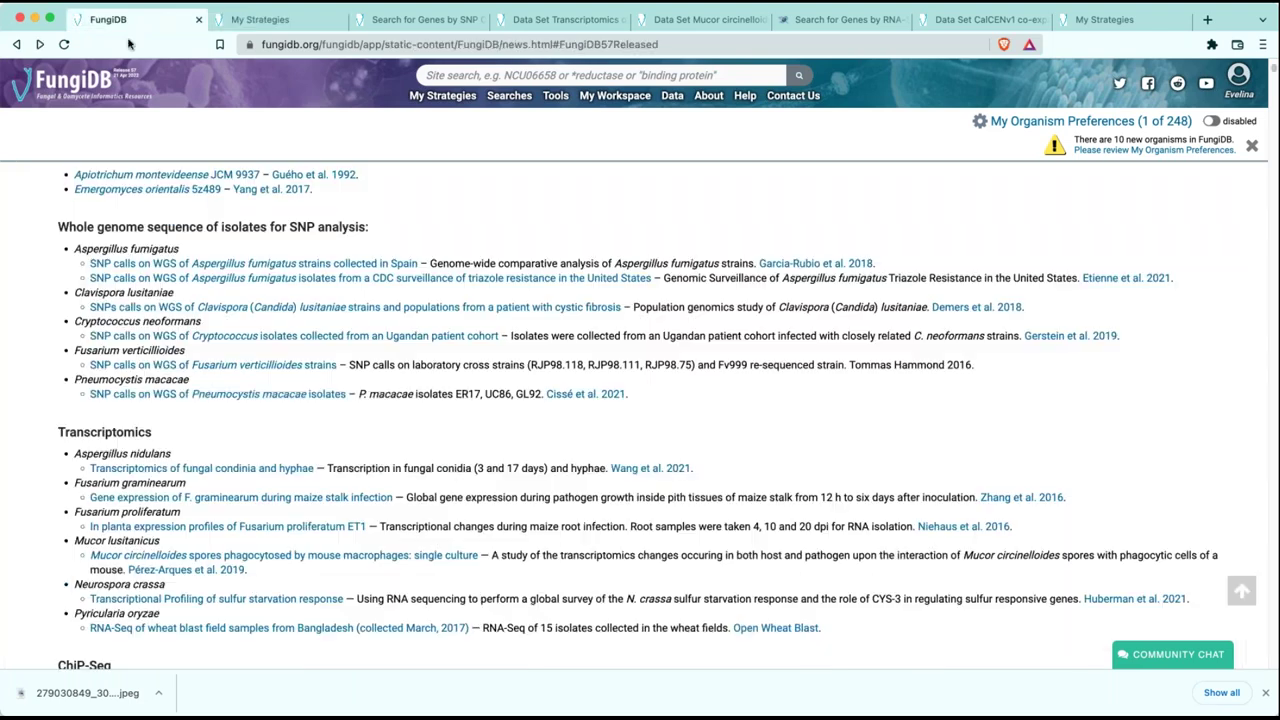
pyautogui.scroll(-2, 476, 594)
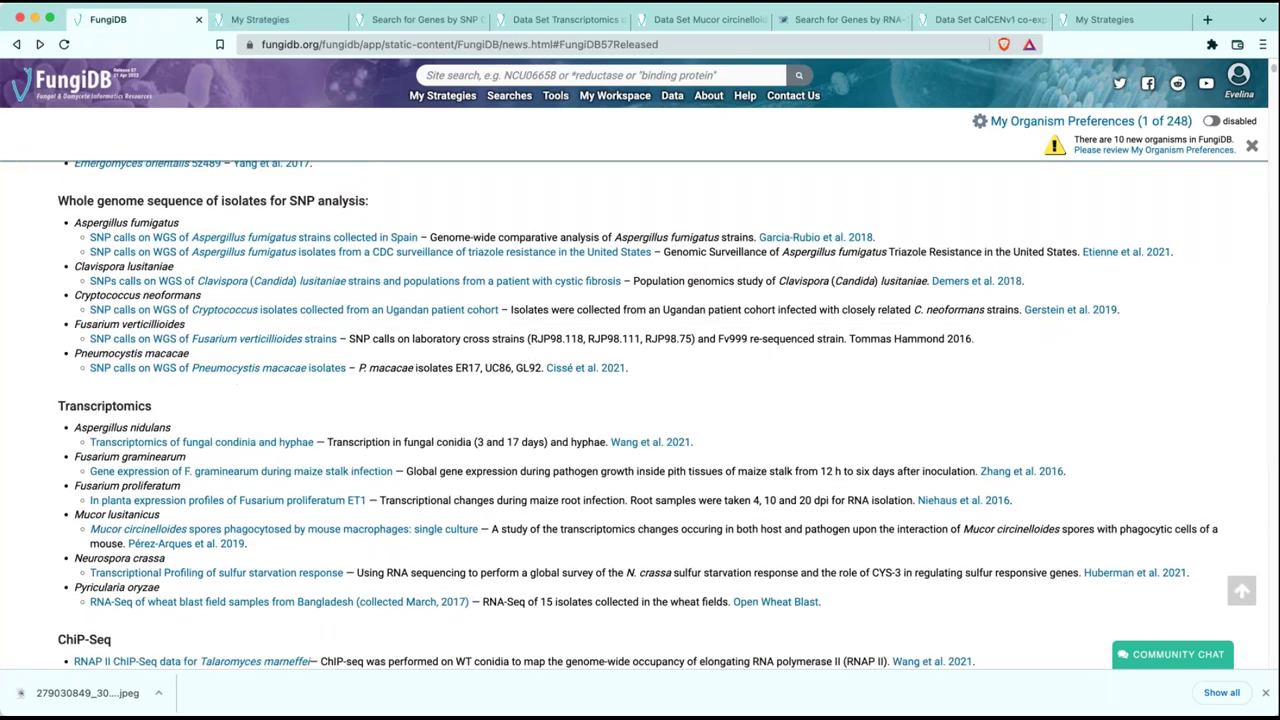
pyautogui.scroll(-3, 476, 597)
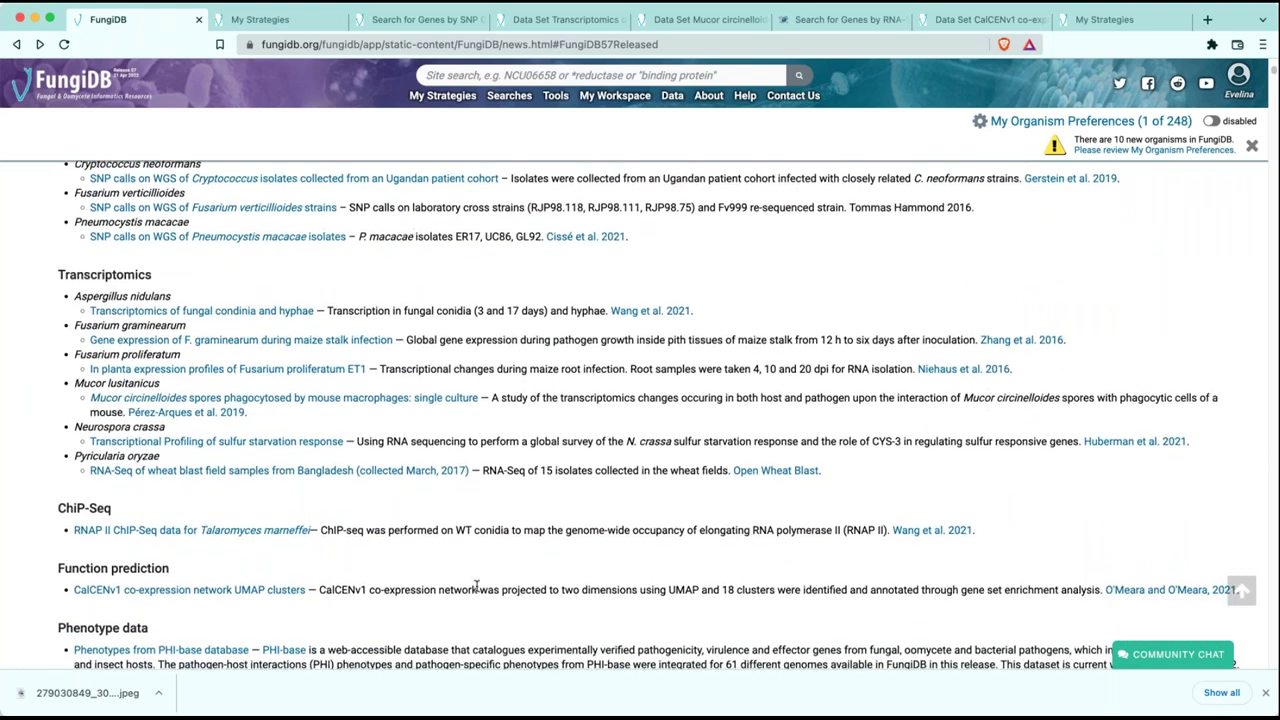
pyautogui.scroll(-1, 478, 592)
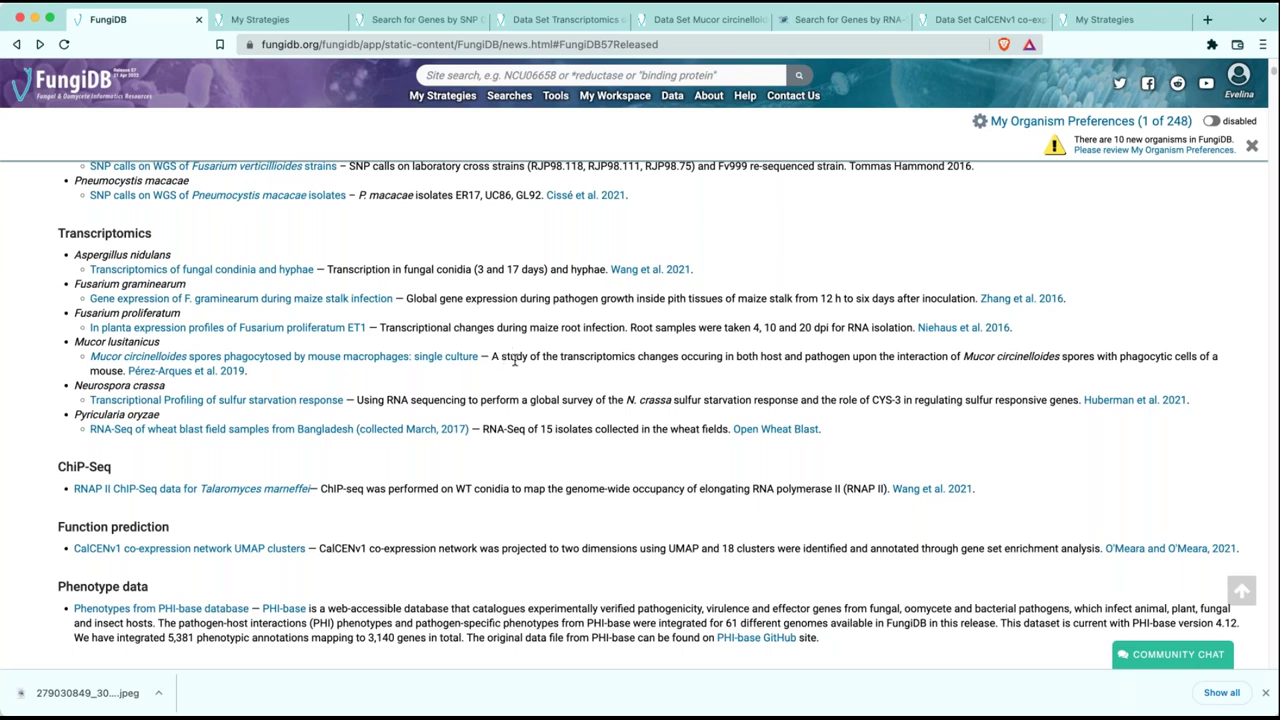
# Review the Mucor circinelloides single culture data set description and its companion mouse macrophage data set in HostDB's RNA-Seq searches
pyautogui.click(701, 22)
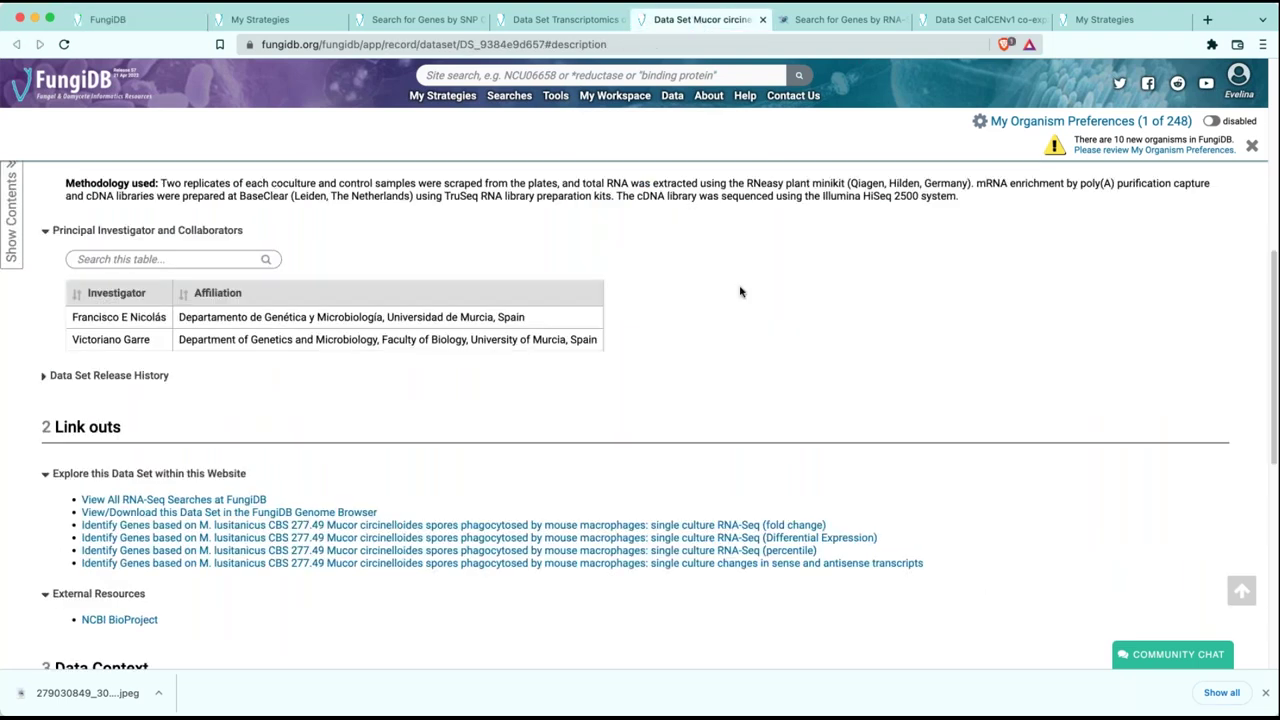
pyautogui.scroll(10, 740, 289)
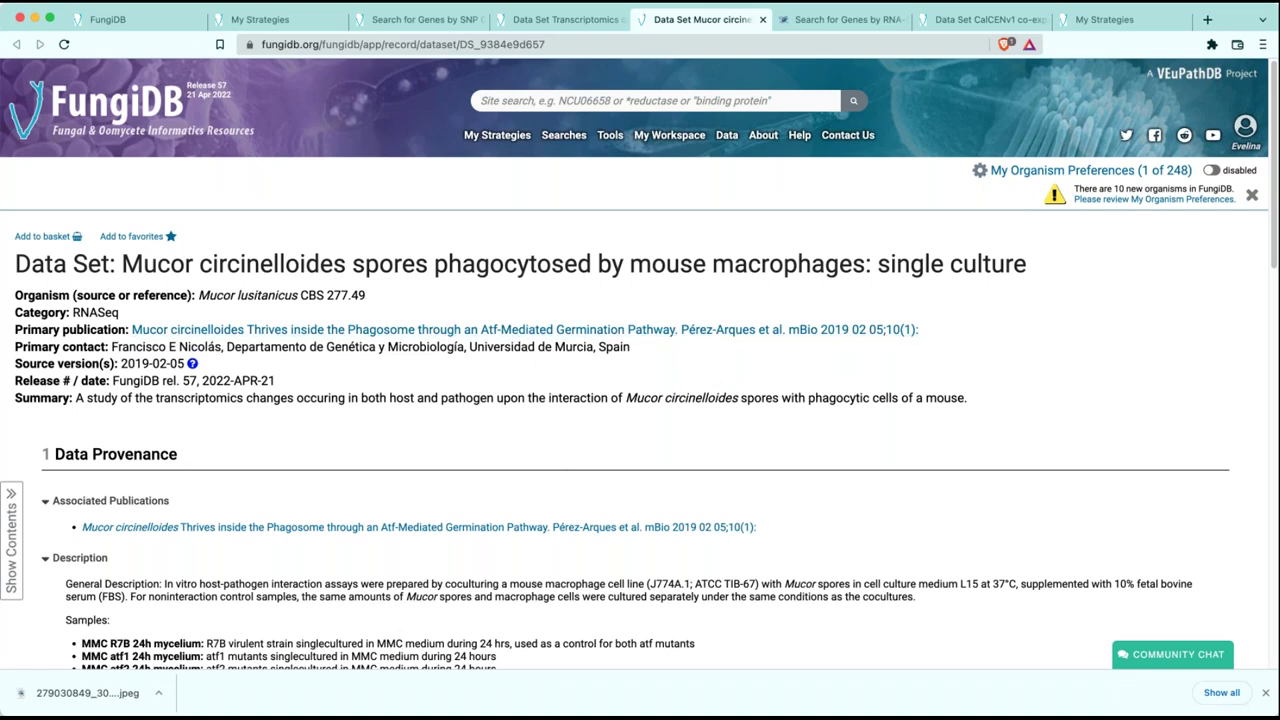
pyautogui.scroll(-5, 449, 466)
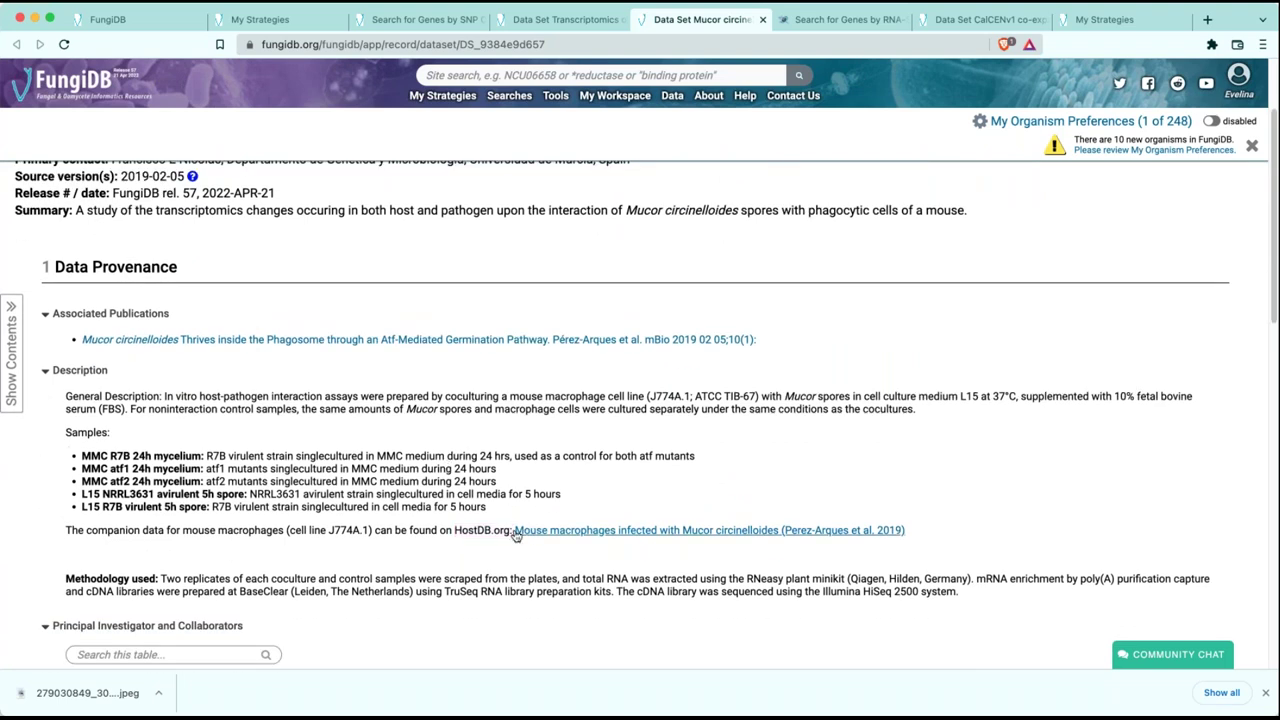
pyautogui.moveTo(510, 531); pyautogui.dragTo(455, 531)
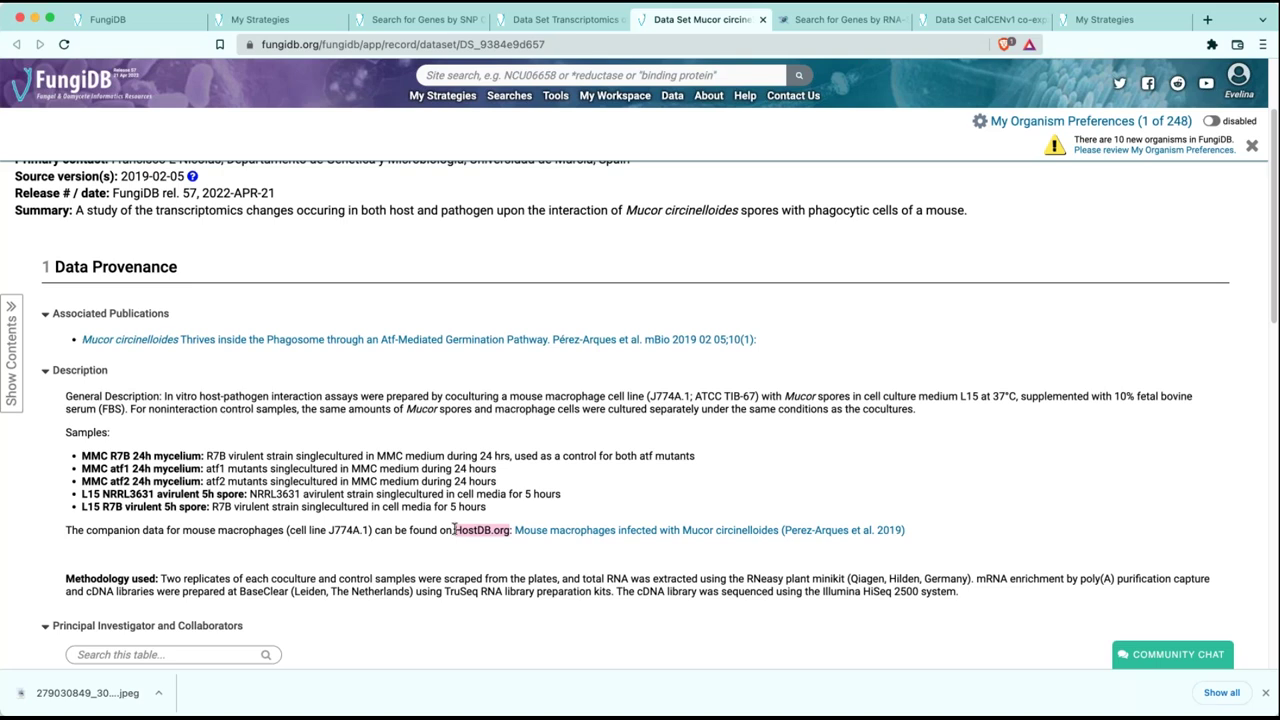
pyautogui.click(529, 396)
pyautogui.click(860, 19)
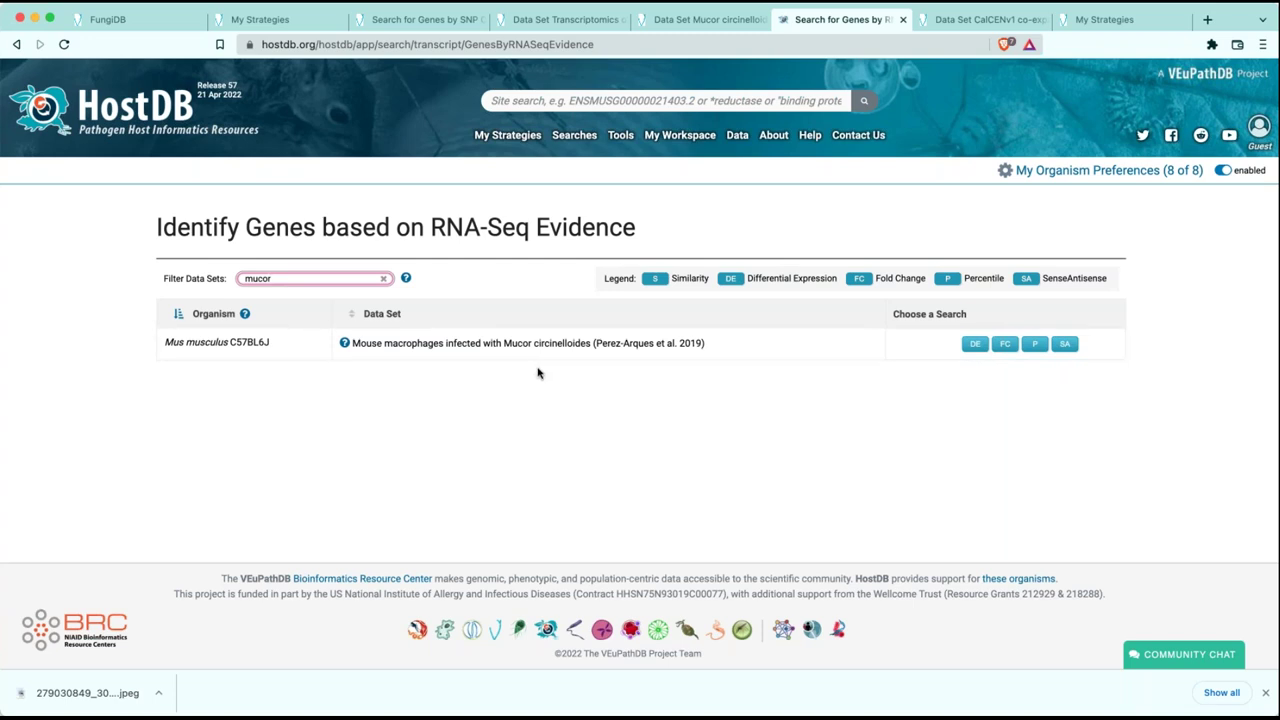
# Review the FungiDB 57 news on ChIP-Seq, function prediction, phenotype data, updated functional annotation, external links and new searches
pyautogui.click(114, 22)
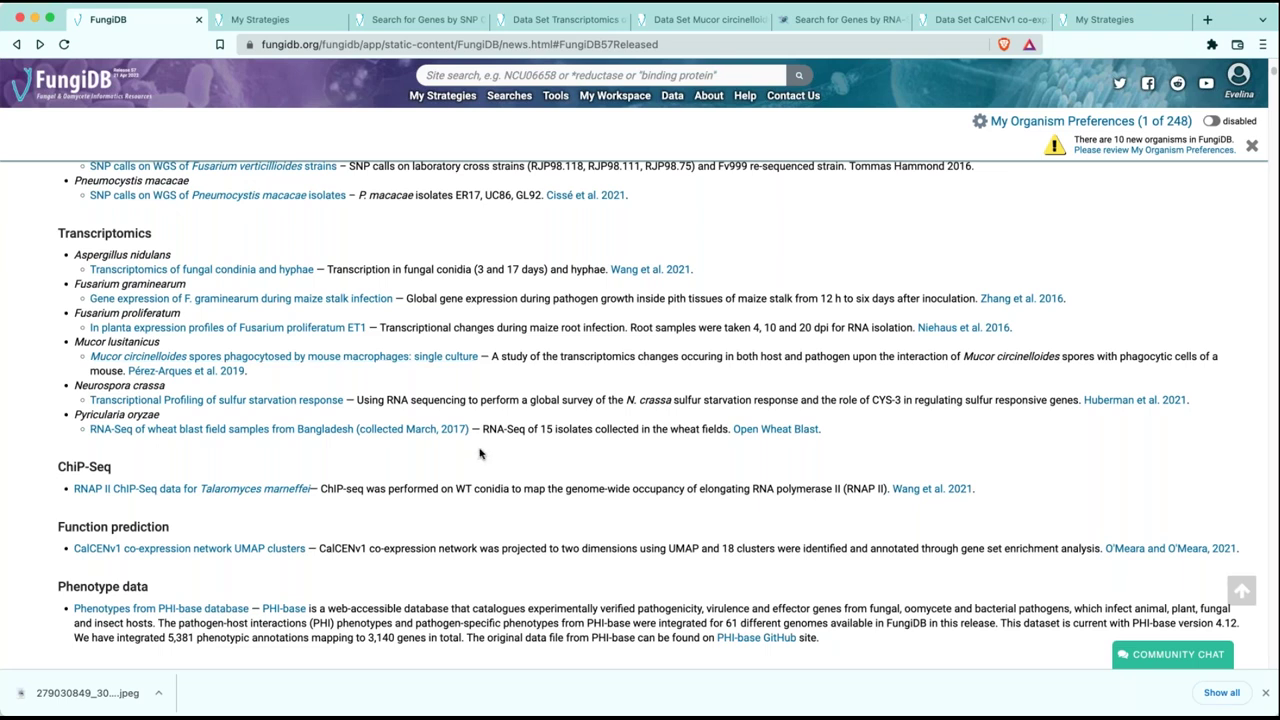
pyautogui.scroll(-1, 478, 450)
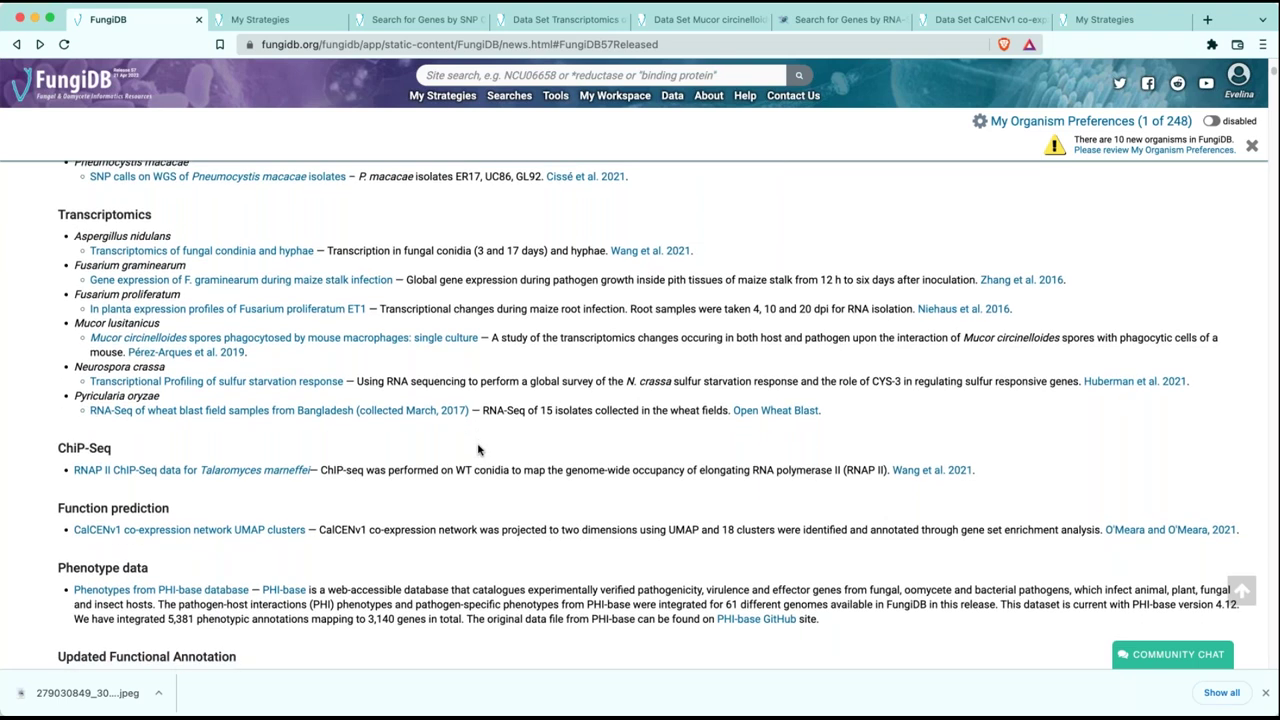
pyautogui.scroll(-3, 478, 450)
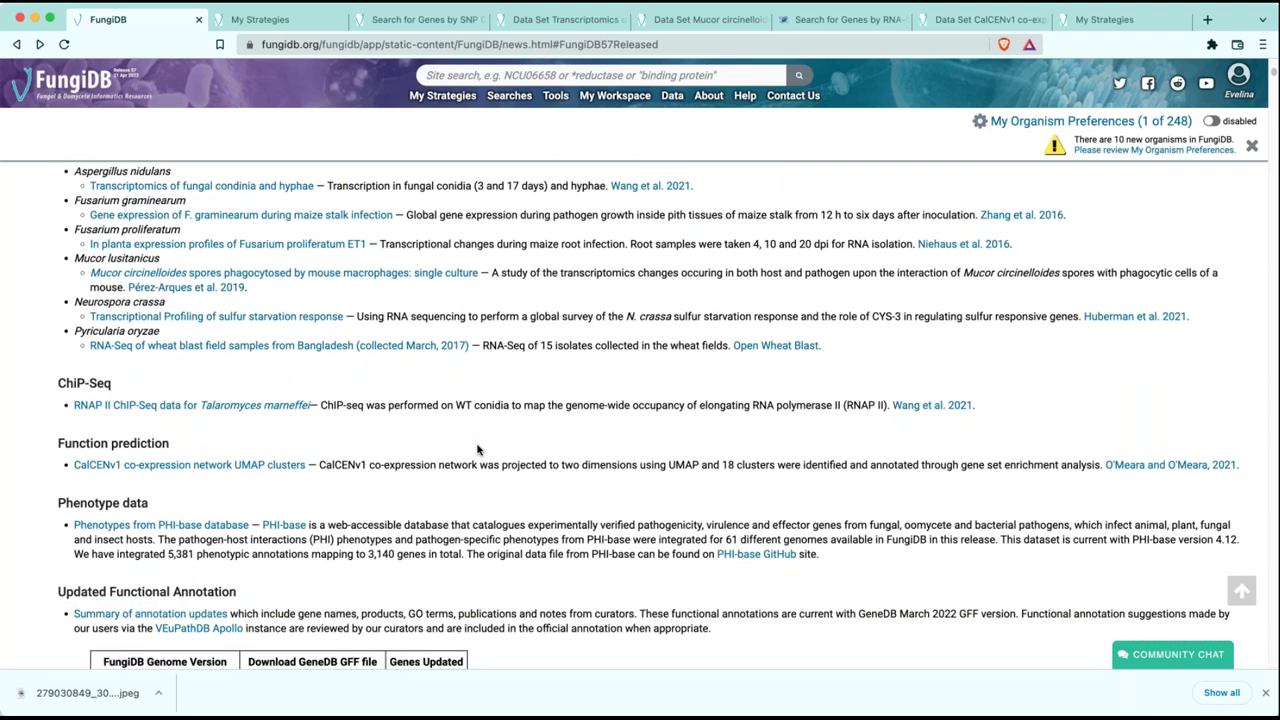
pyautogui.scroll(-2, 478, 450)
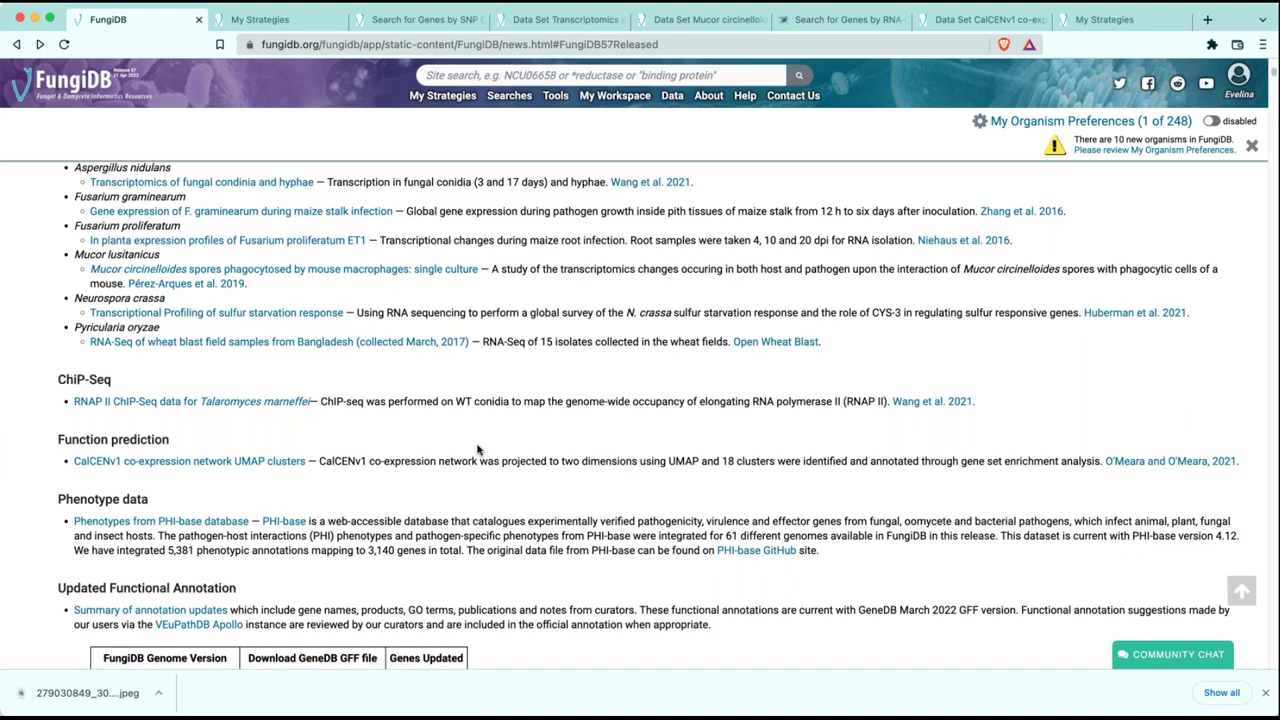
pyautogui.scroll(-2, 478, 450)
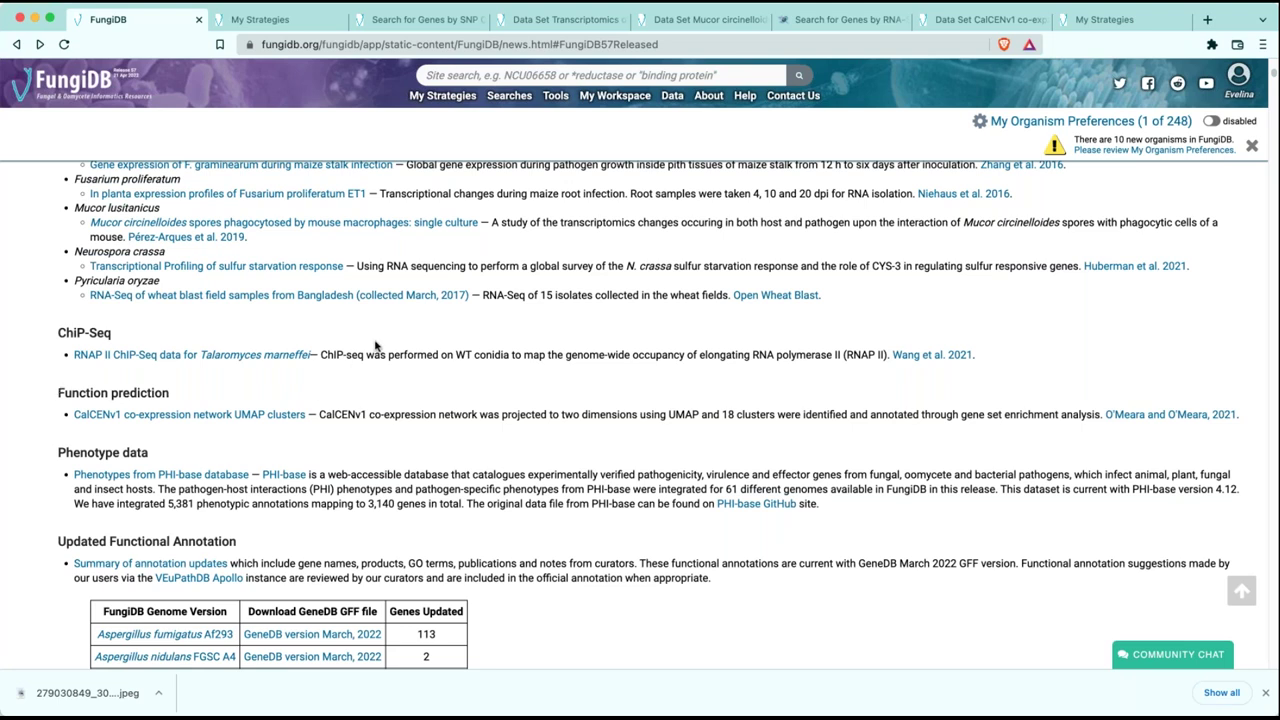
pyautogui.scroll(-2, 386, 364)
pyautogui.scroll(-1, 398, 364)
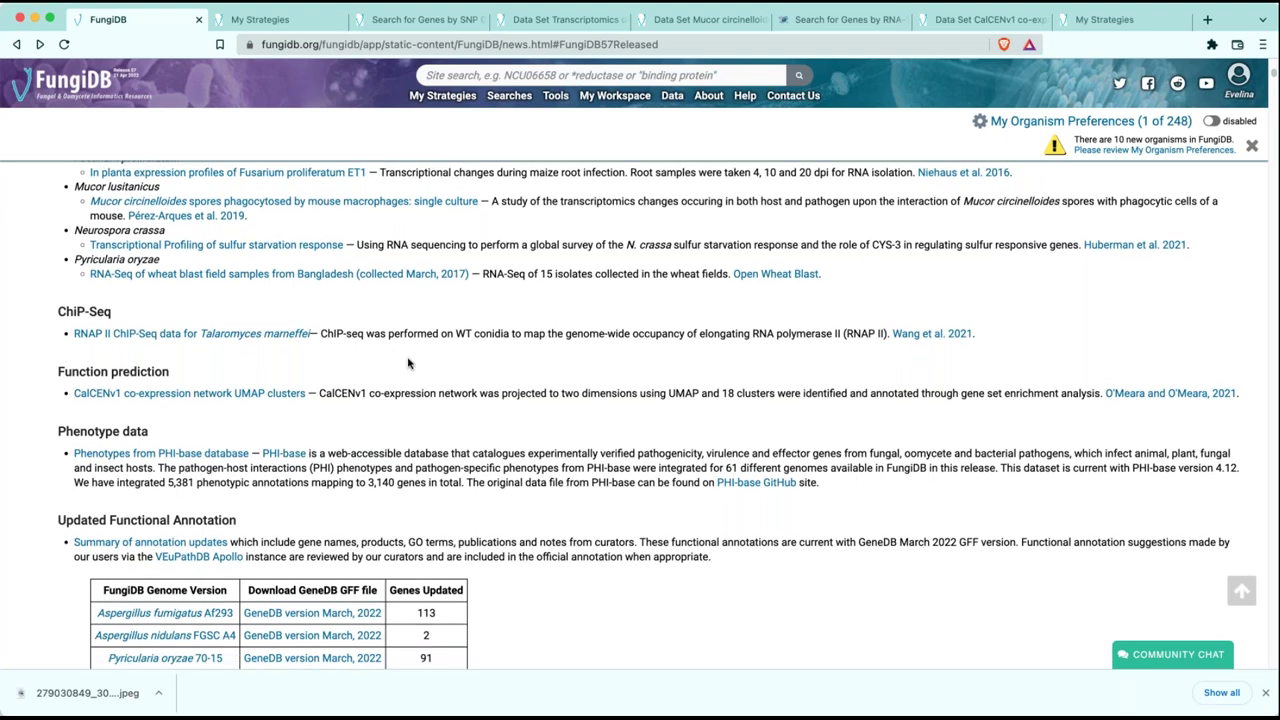
pyautogui.scroll(-10, 460, 435)
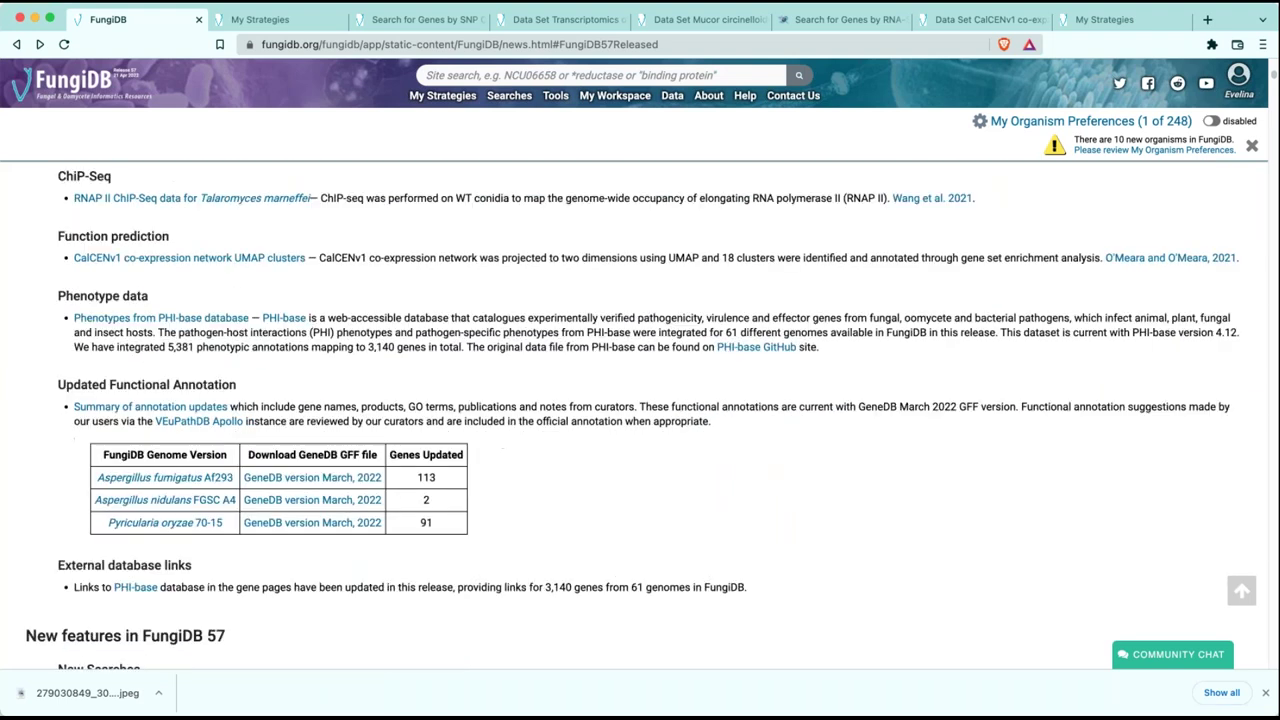
pyautogui.scroll(-3, 467, 444)
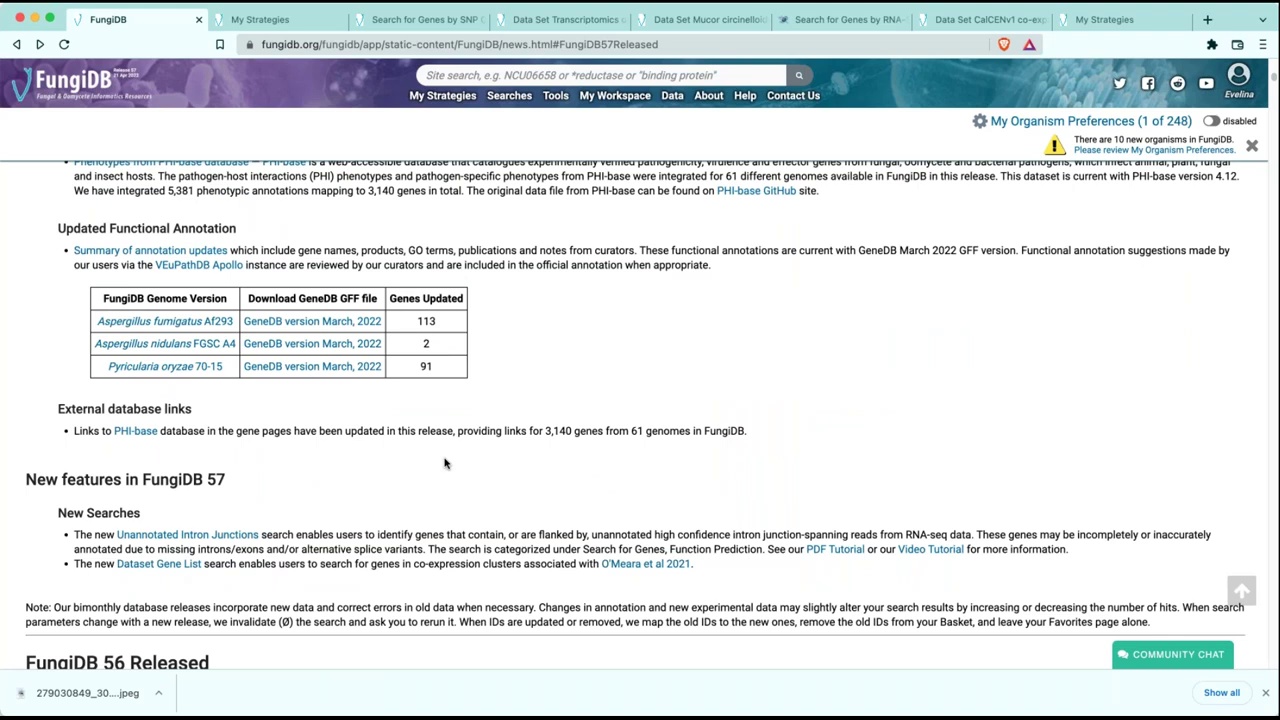
pyautogui.scroll(5, 463, 488)
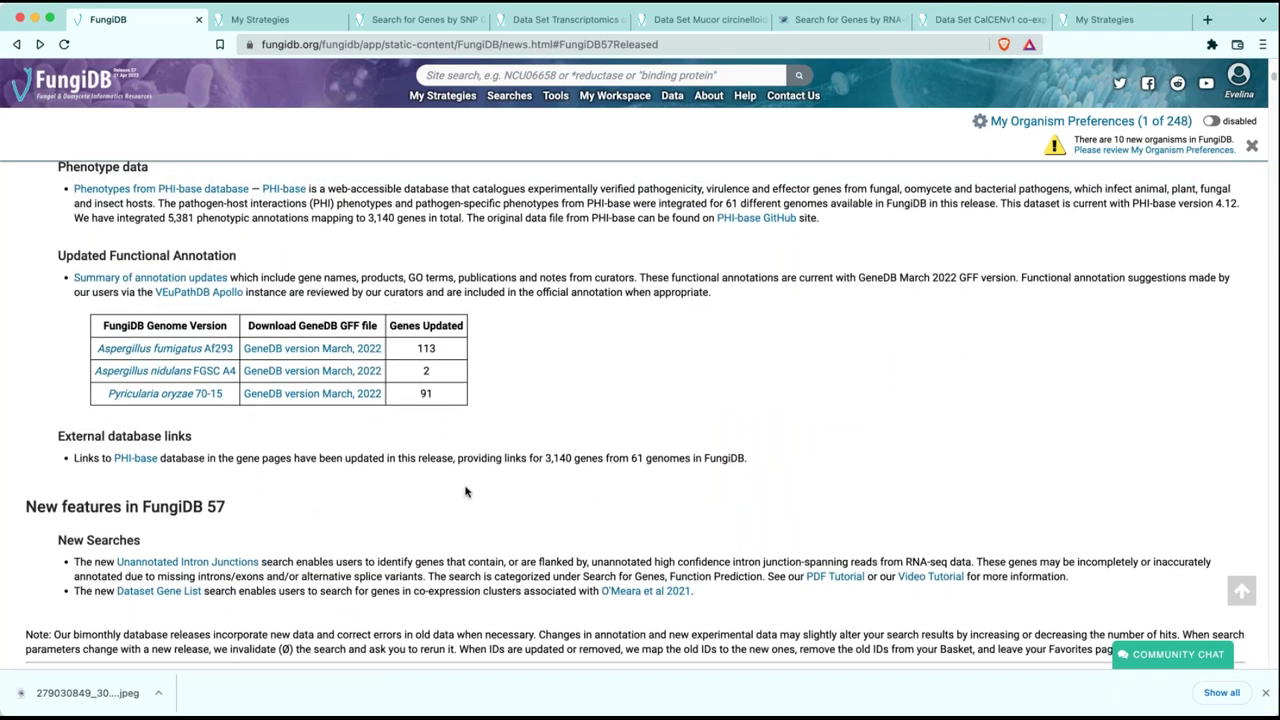
pyautogui.scroll(4, 467, 493)
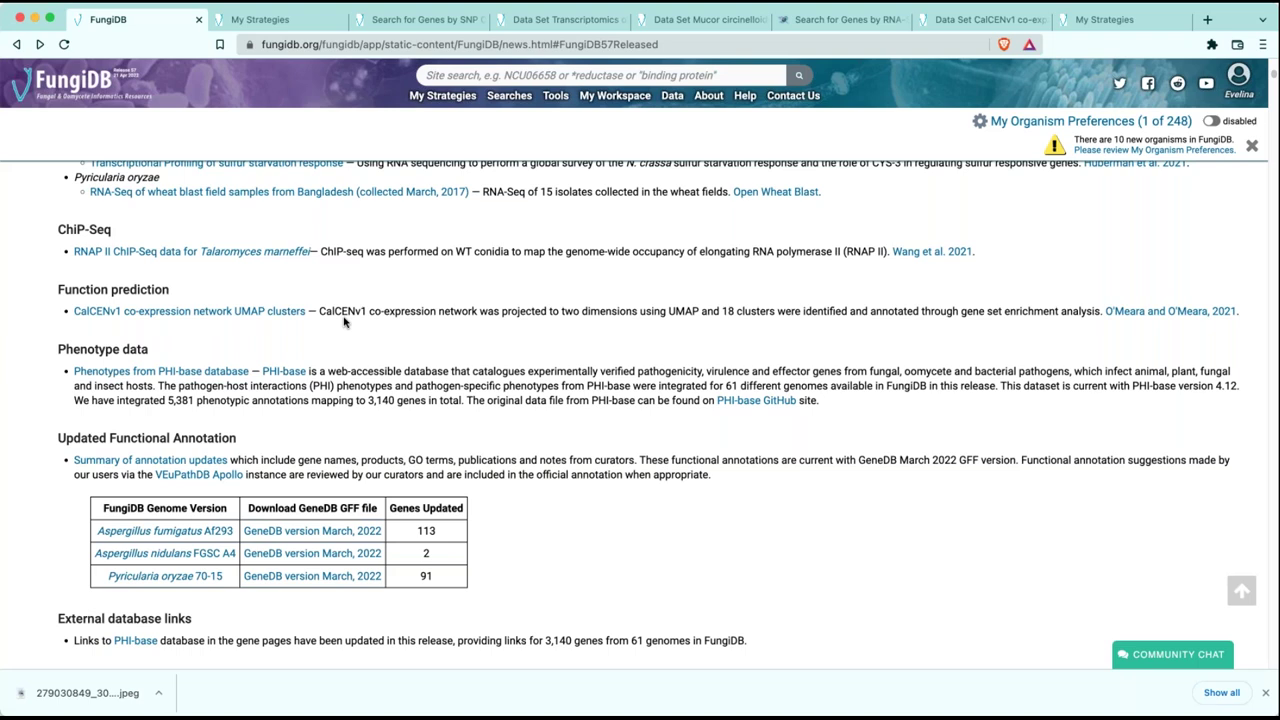
# Examine the CalCENv1 co-expression network UMAP clusters data set page, including its cluster list, UMAP plot and link outs
pyautogui.click(1004, 22)
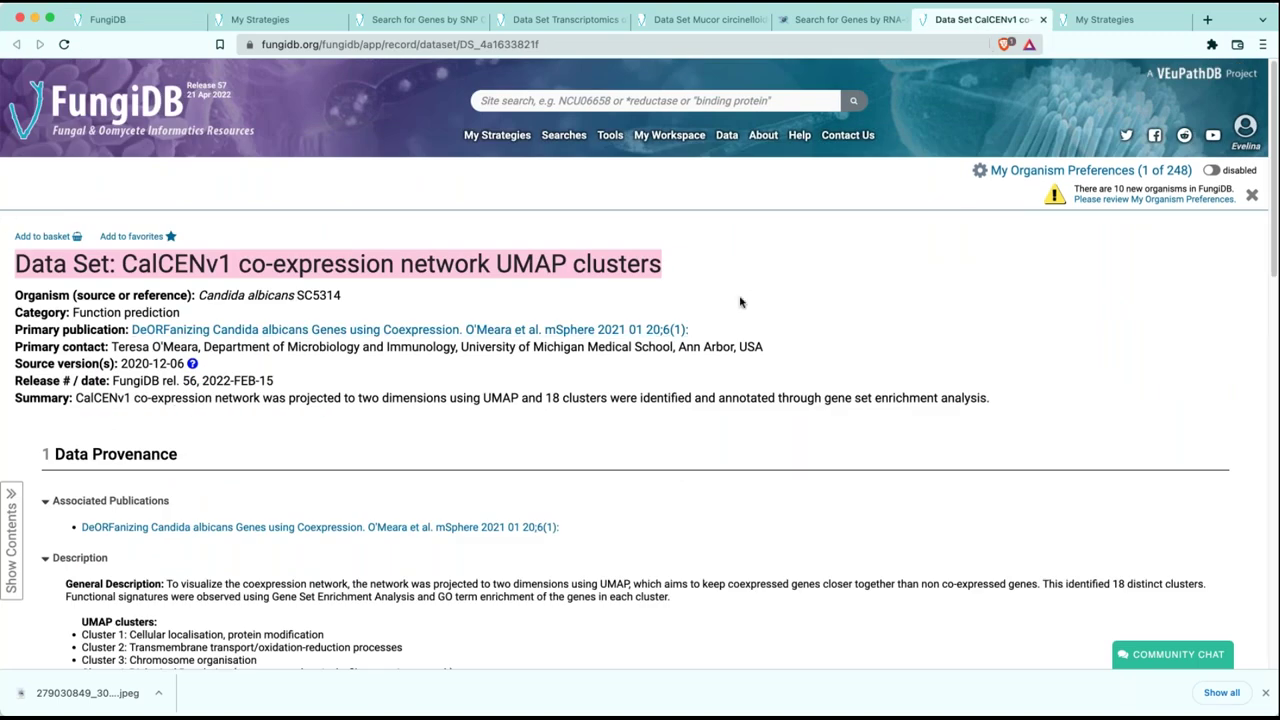
pyautogui.click(701, 260)
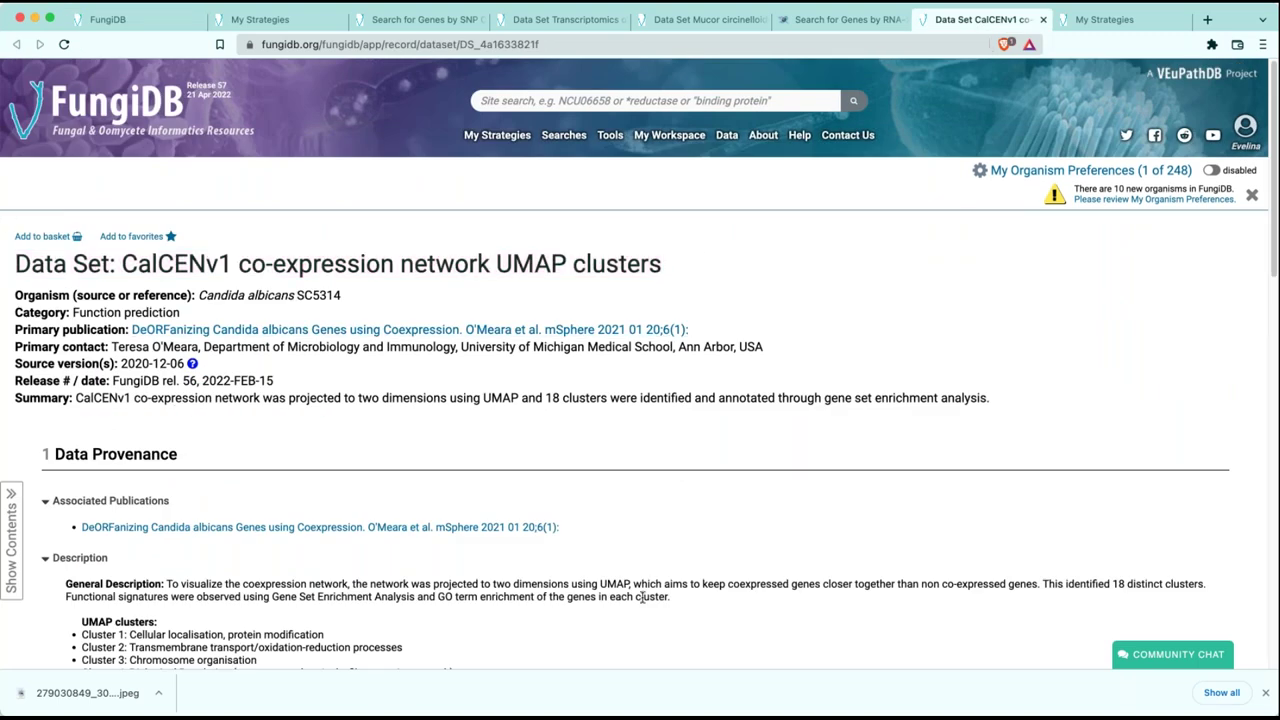
pyautogui.scroll(-5, 637, 592)
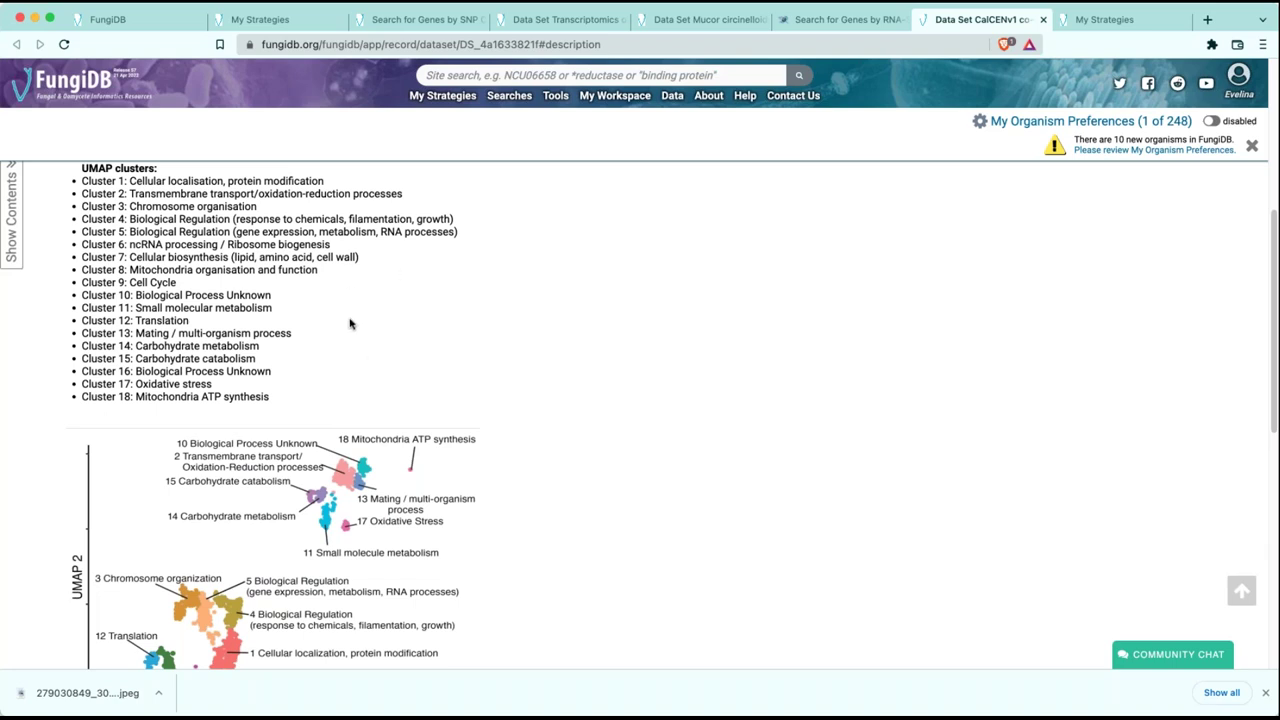
pyautogui.scroll(1, 350, 323)
pyautogui.scroll(1, 350, 323)
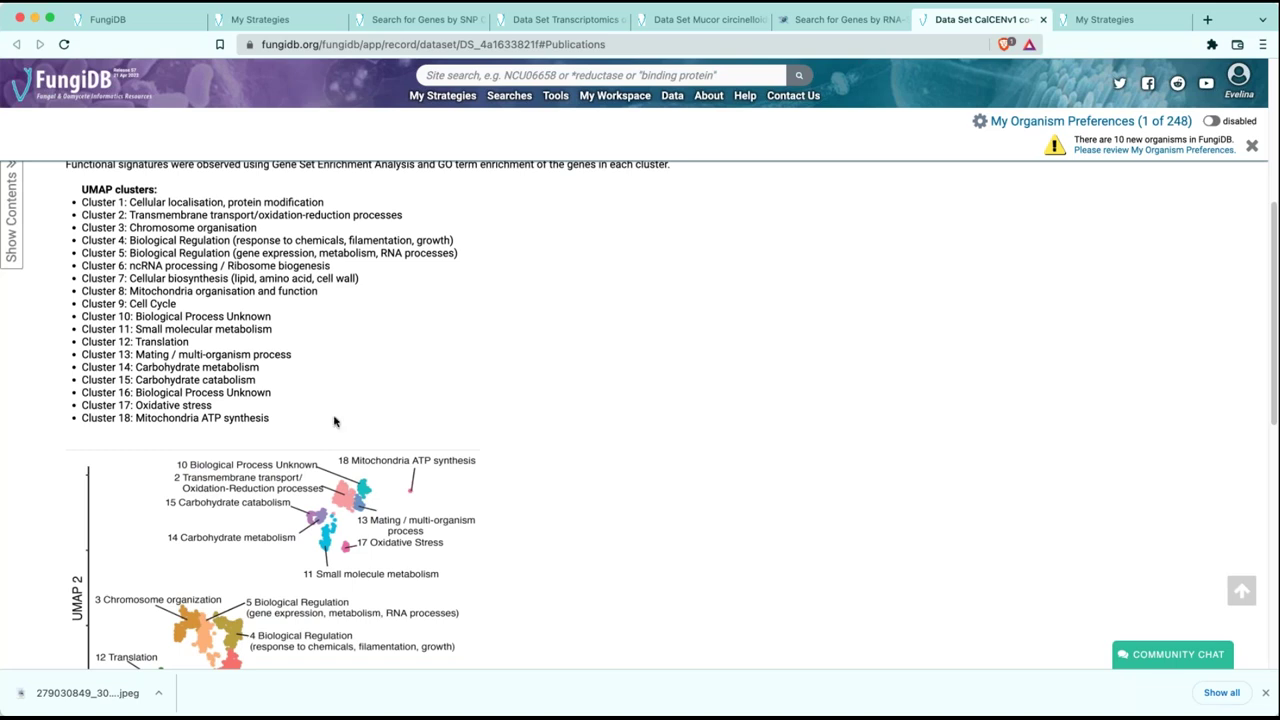
pyautogui.scroll(-2, 391, 529)
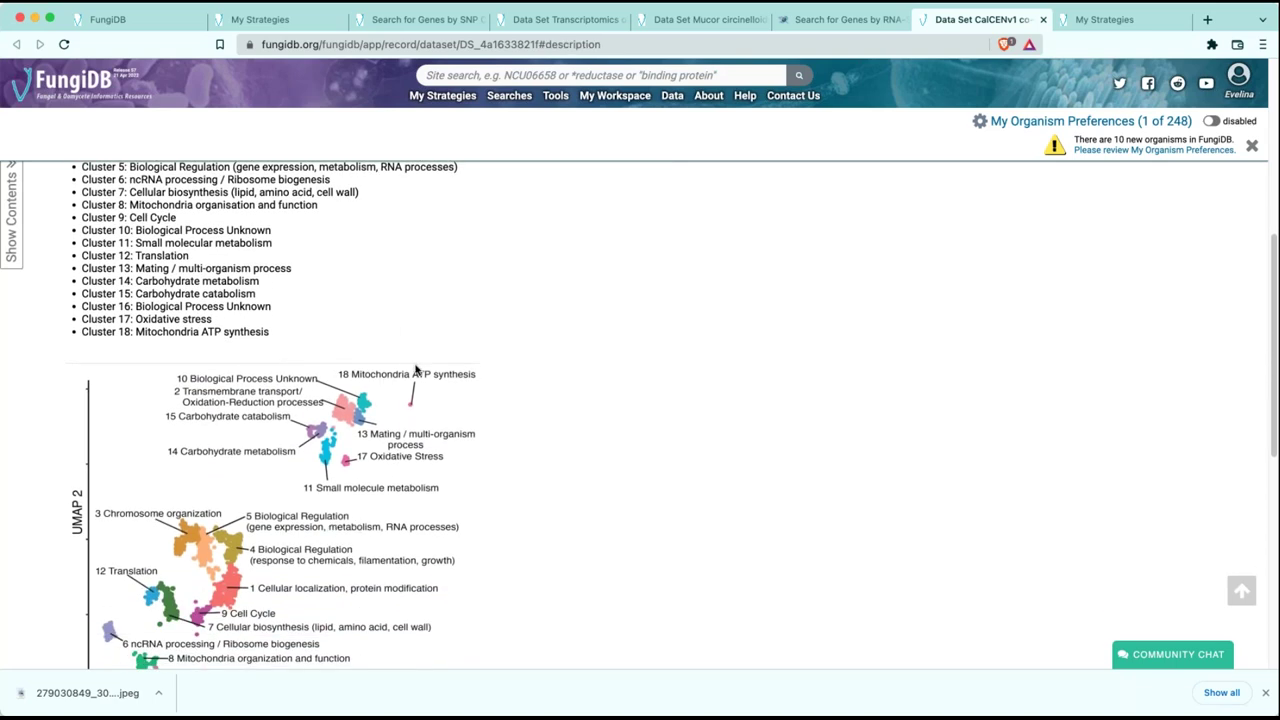
pyautogui.scroll(3, 474, 346)
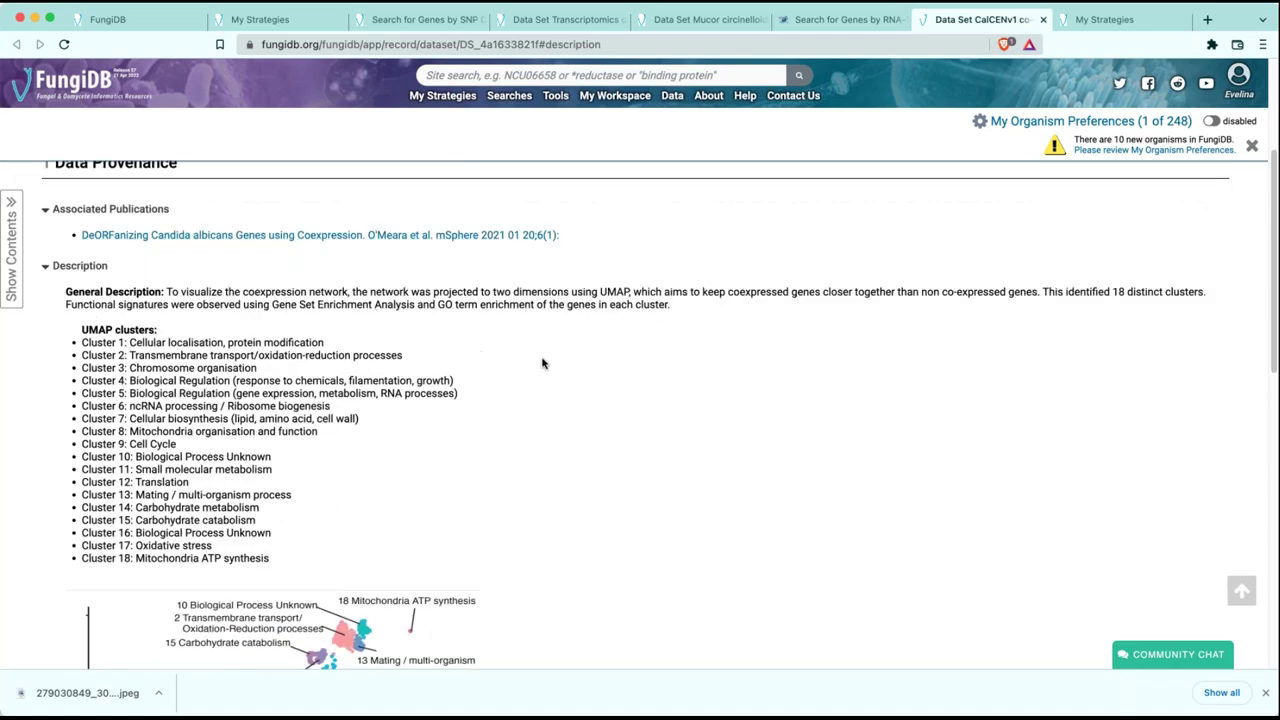
pyautogui.scroll(-2, 443, 500)
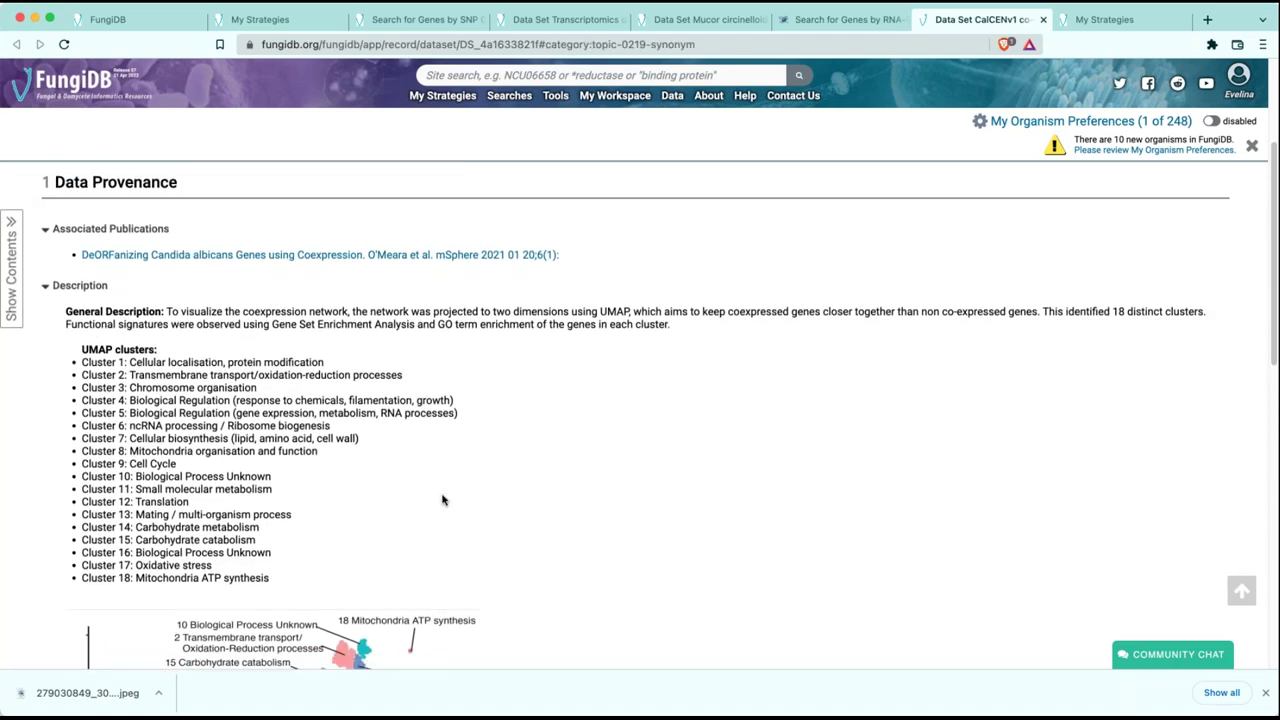
pyautogui.scroll(-10, 443, 500)
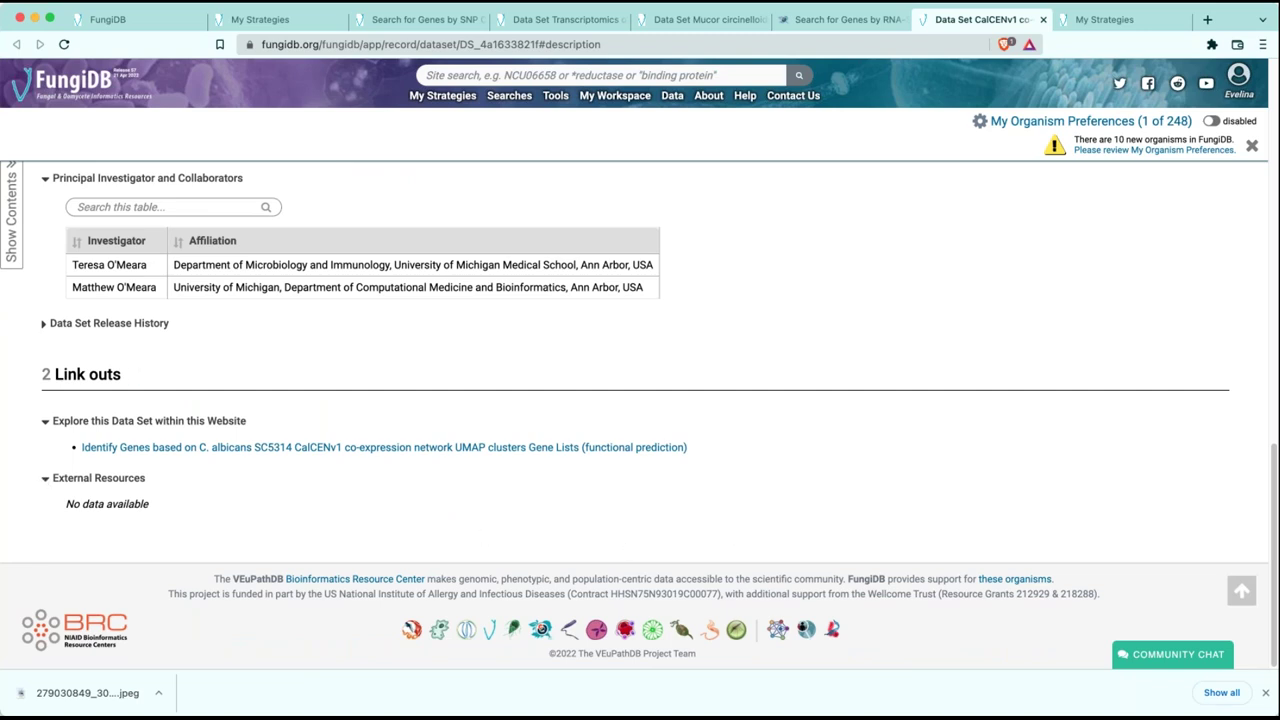
# Open the data set's C. albicans SC5314 UMAP clusters Gene Lists search and read its description
pyautogui.click(567, 447)
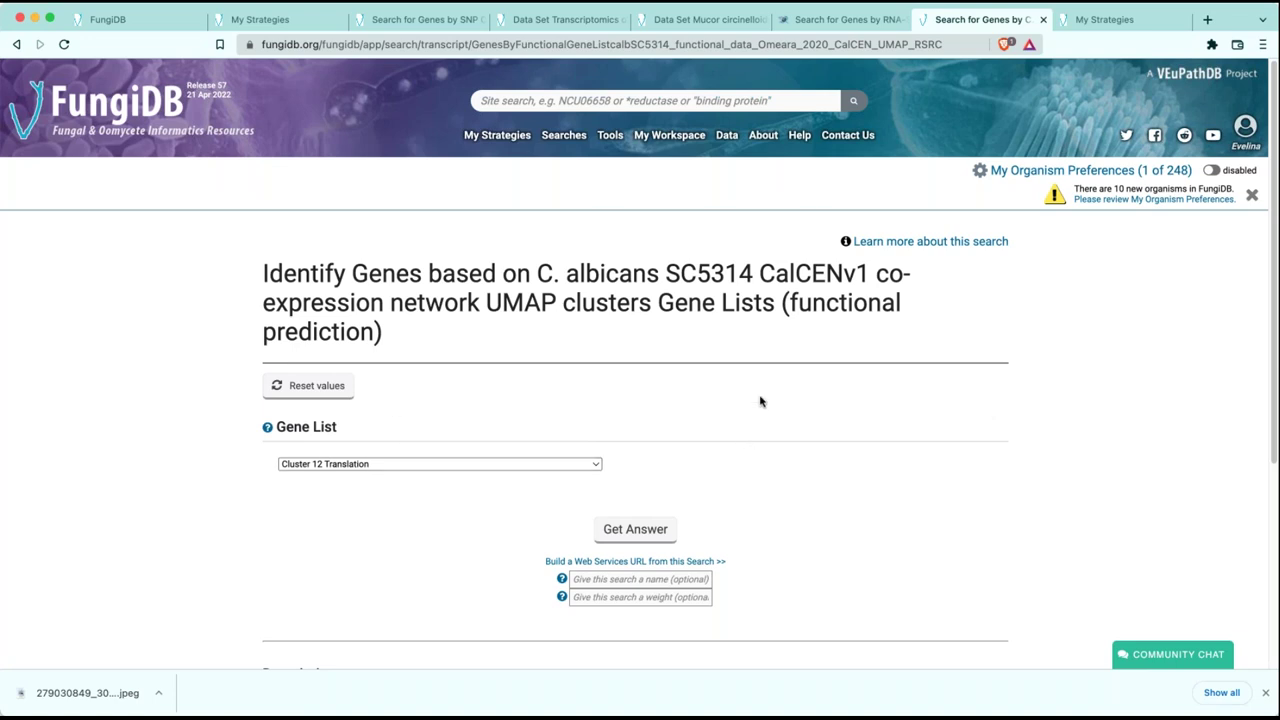
pyautogui.scroll(-2, 674, 447)
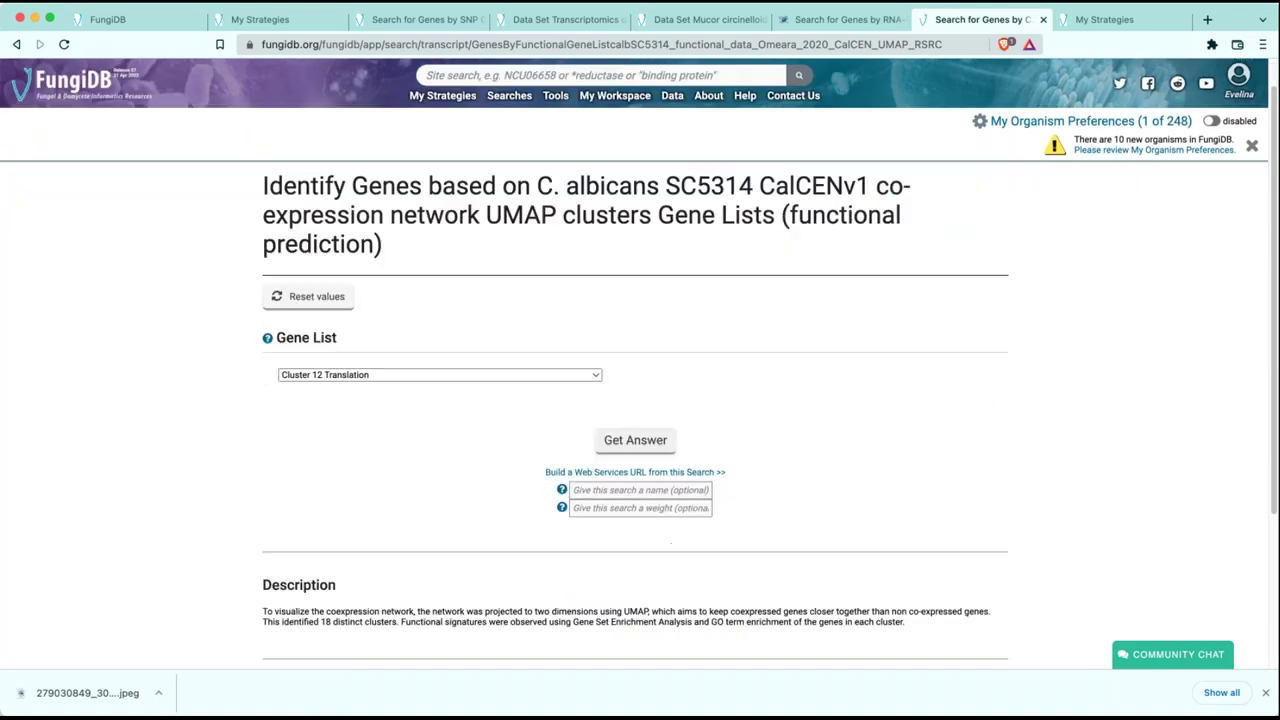
pyautogui.scroll(-2, 718, 549)
pyautogui.scroll(4, 720, 549)
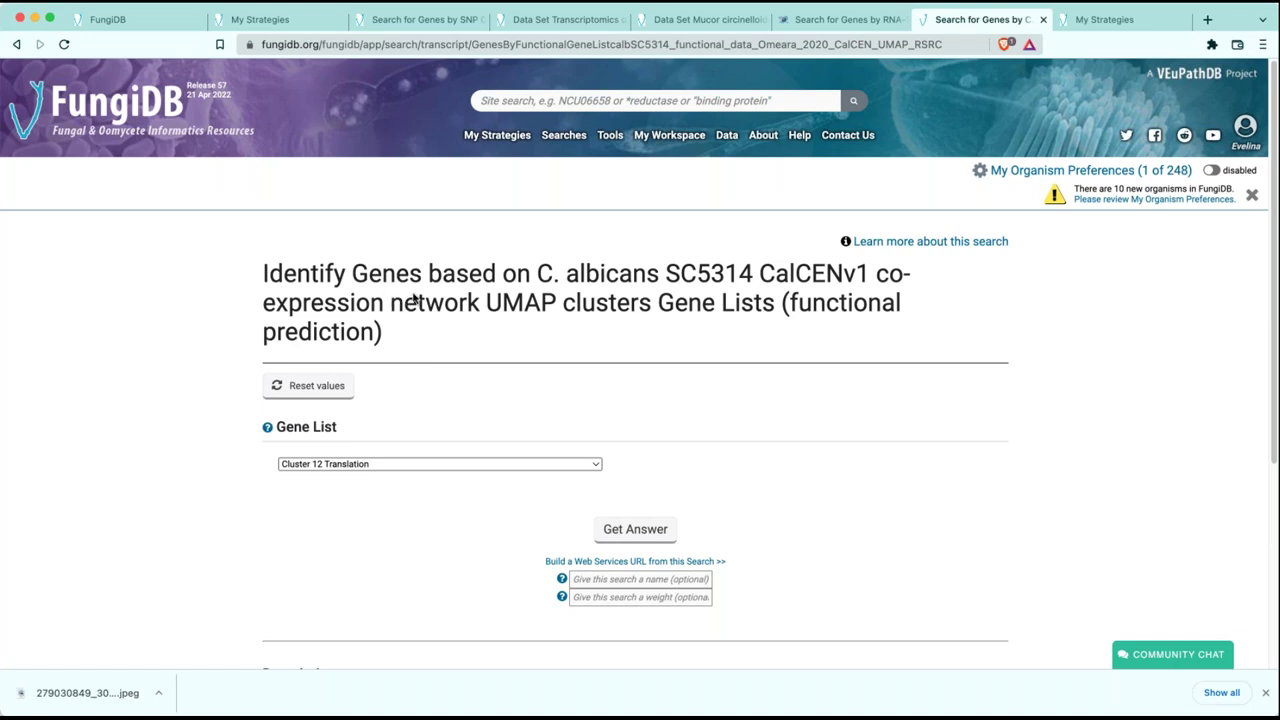
# Run the search with the Cluster 12 Translation gene list and view the genes in the already loaded CalCENv1 strategy
pyautogui.click(339, 466)
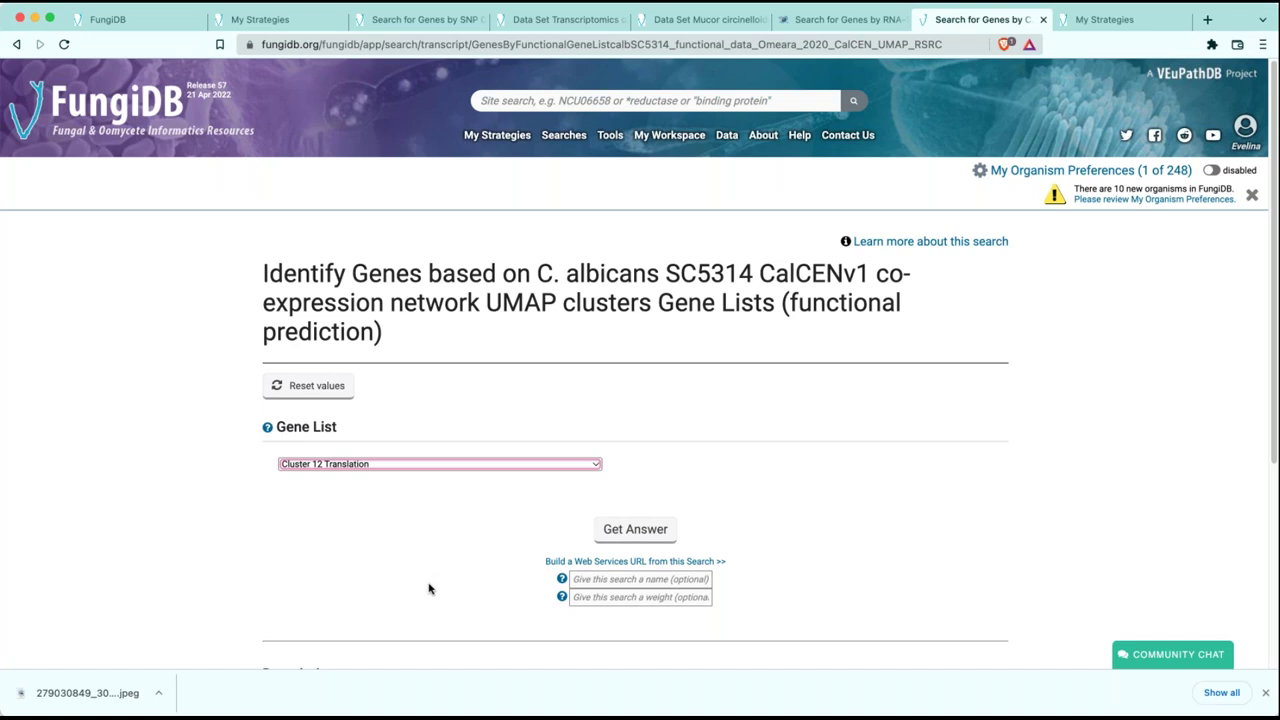
pyautogui.click(646, 531)
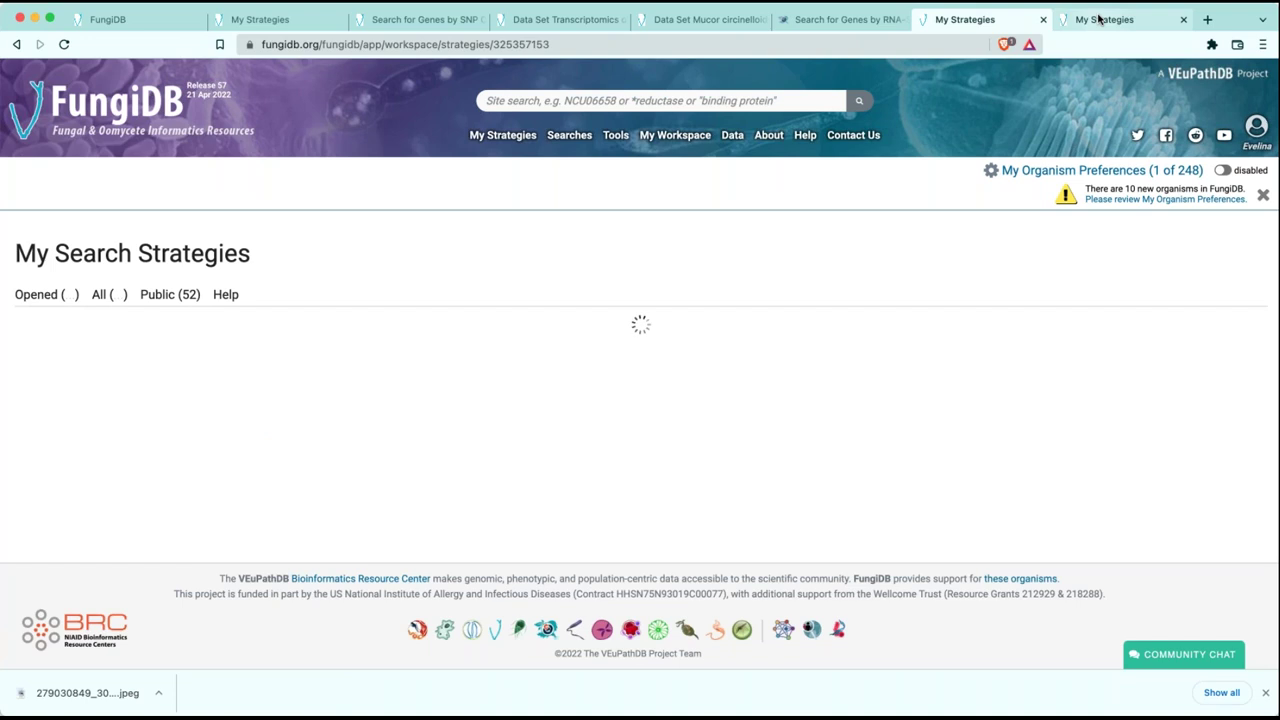
pyautogui.click(1098, 19)
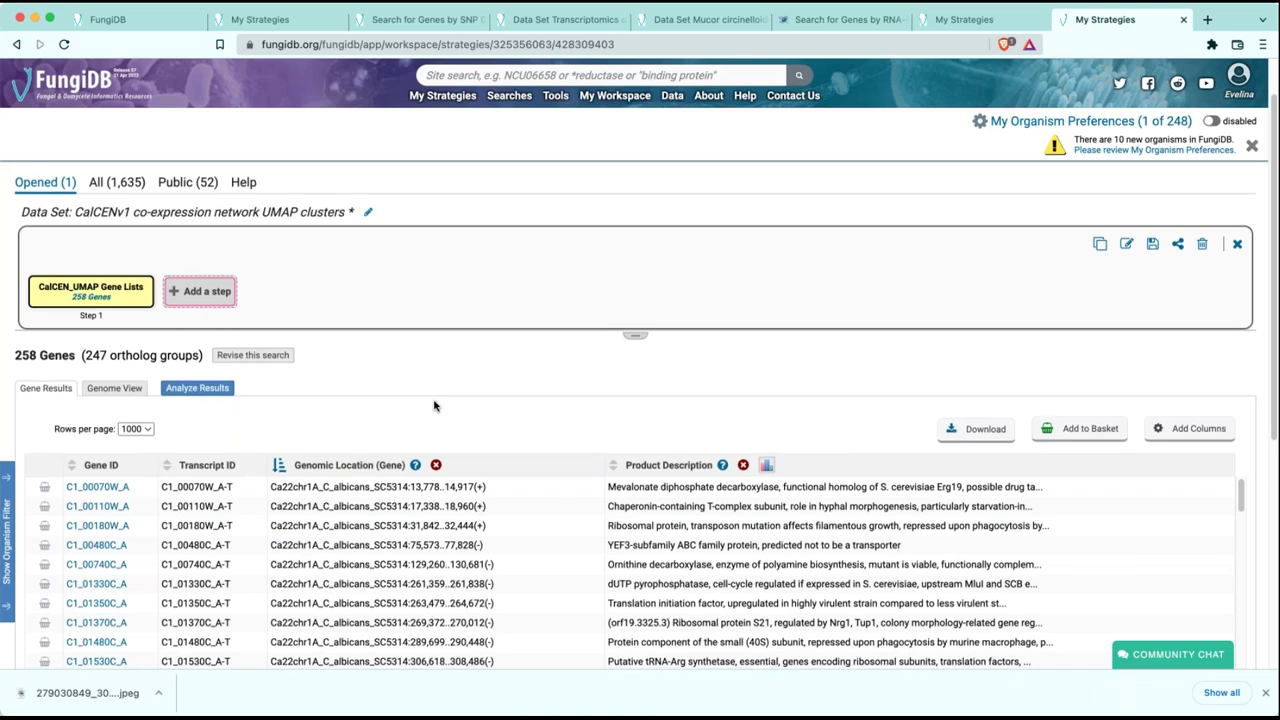
pyautogui.scroll(-1, 434, 405)
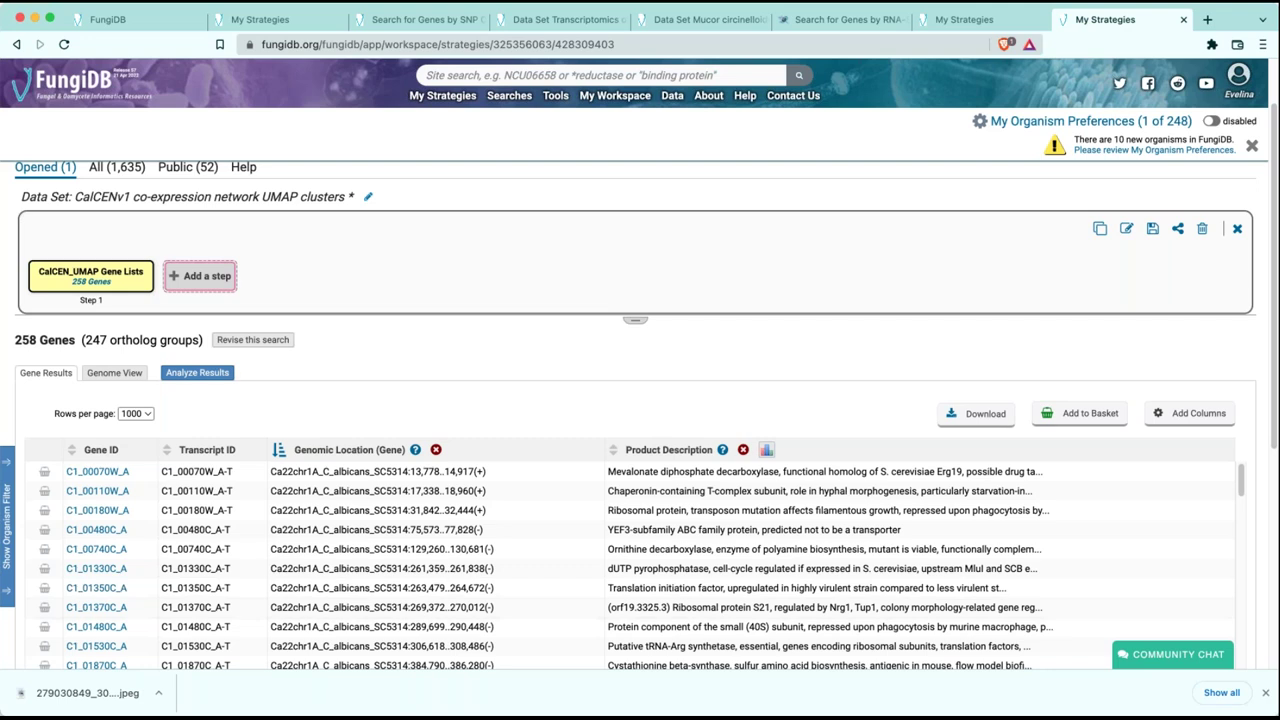
# Begin adding an intersecting step to the CalCENv1 strategy and find the RNA-Seq Evidence search by filtering for "RNA"
pyautogui.scroll(-2, 326, 605)
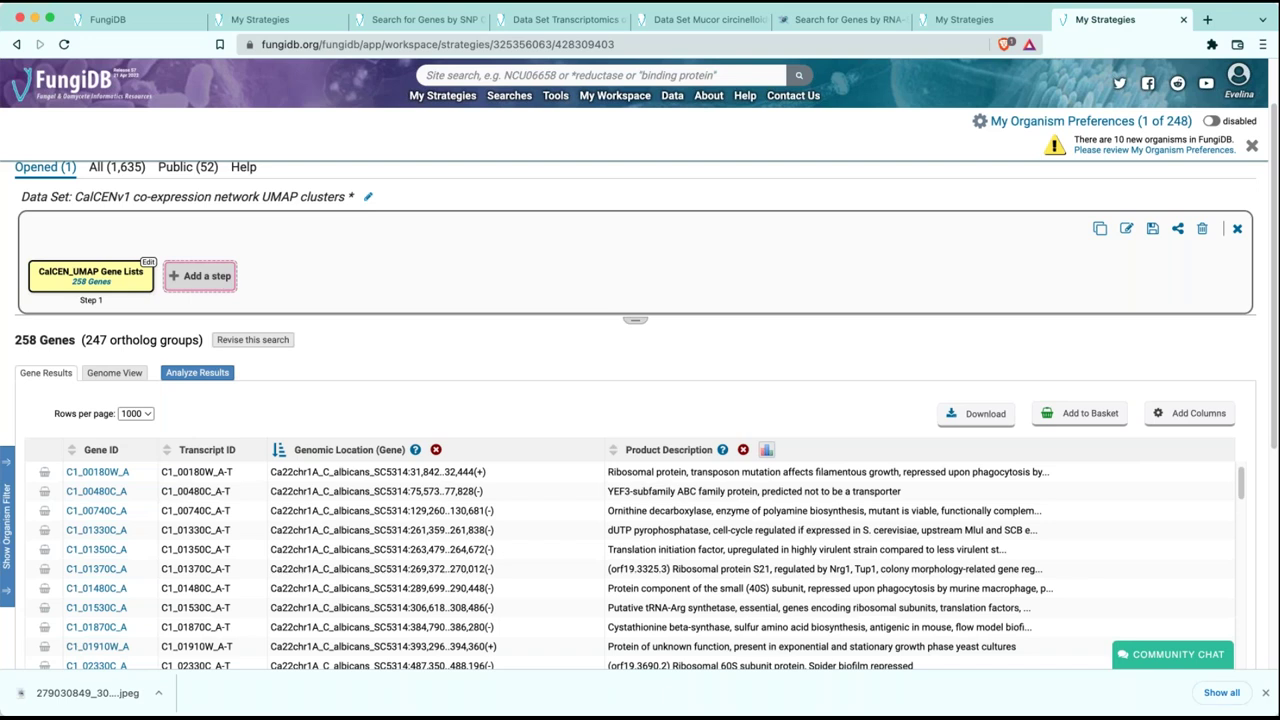
pyautogui.click(216, 282)
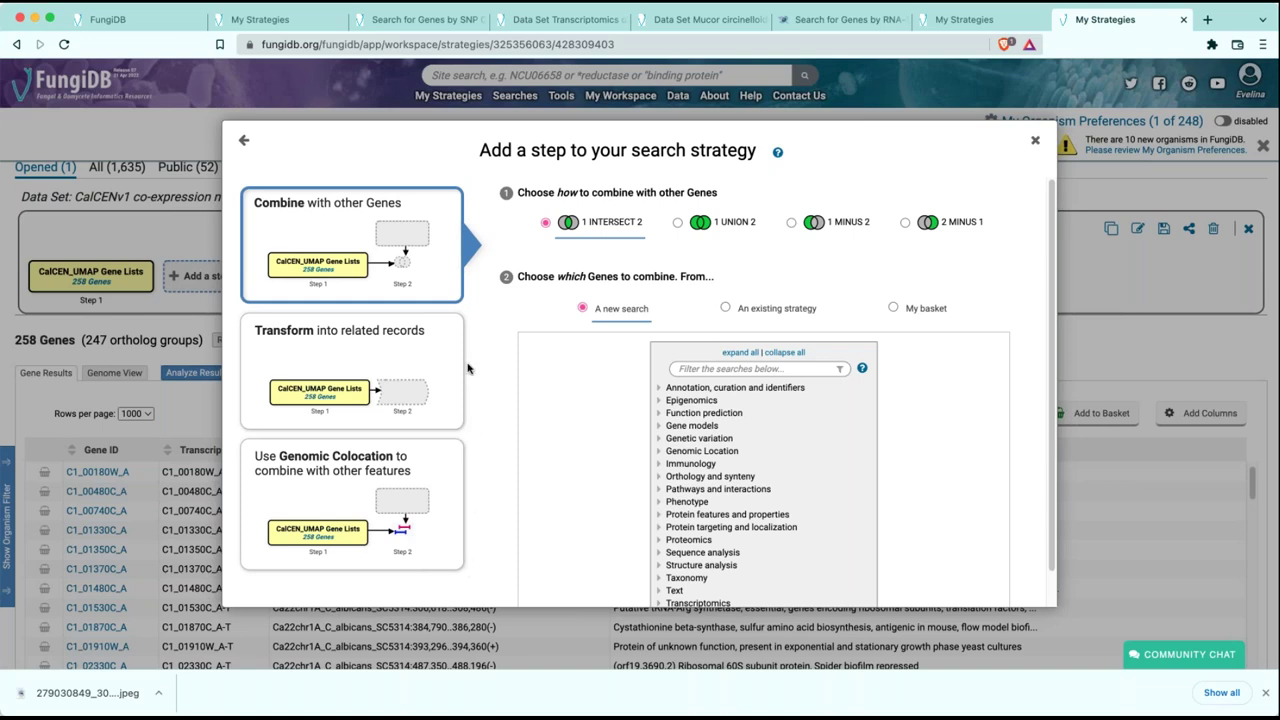
pyautogui.click(714, 369)
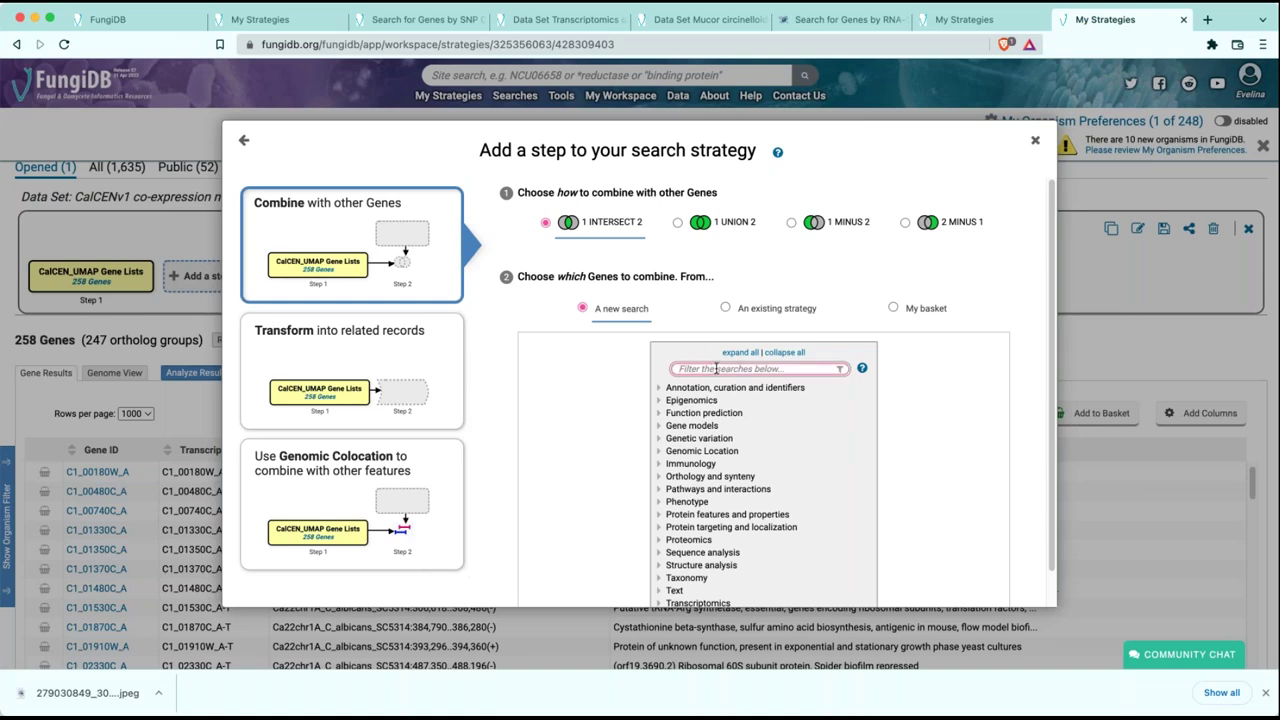
pyautogui.write('RNA')
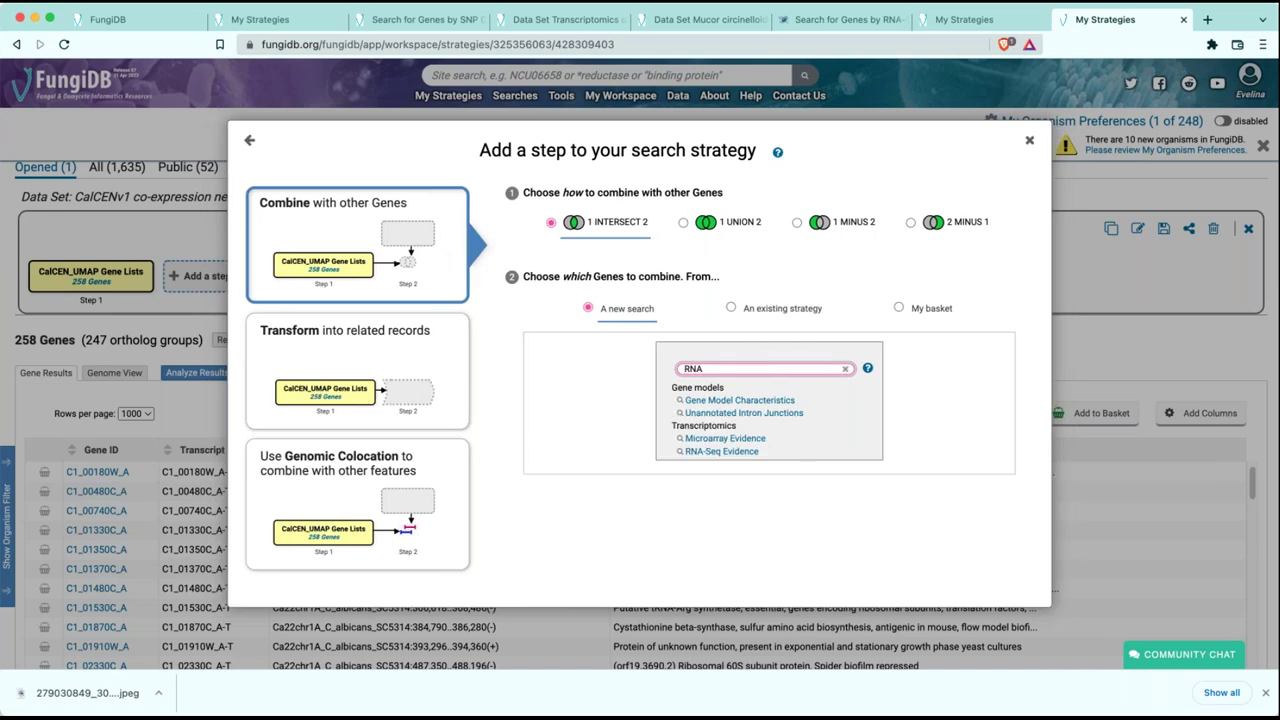
pyautogui.click(713, 451)
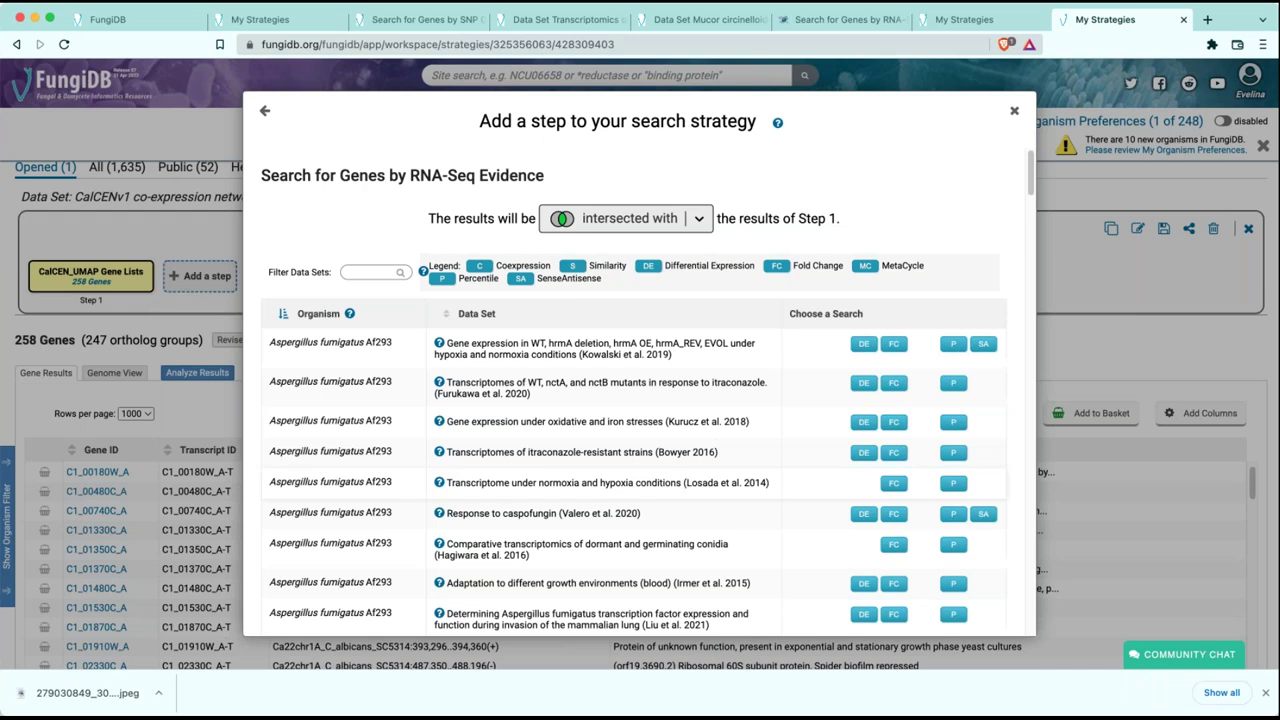
# Filter the RNA-Seq data sets by "Candid", look through the available Candida experiments and close the dialog without adding a step
pyautogui.click(368, 272)
pyautogui.write('Candid')
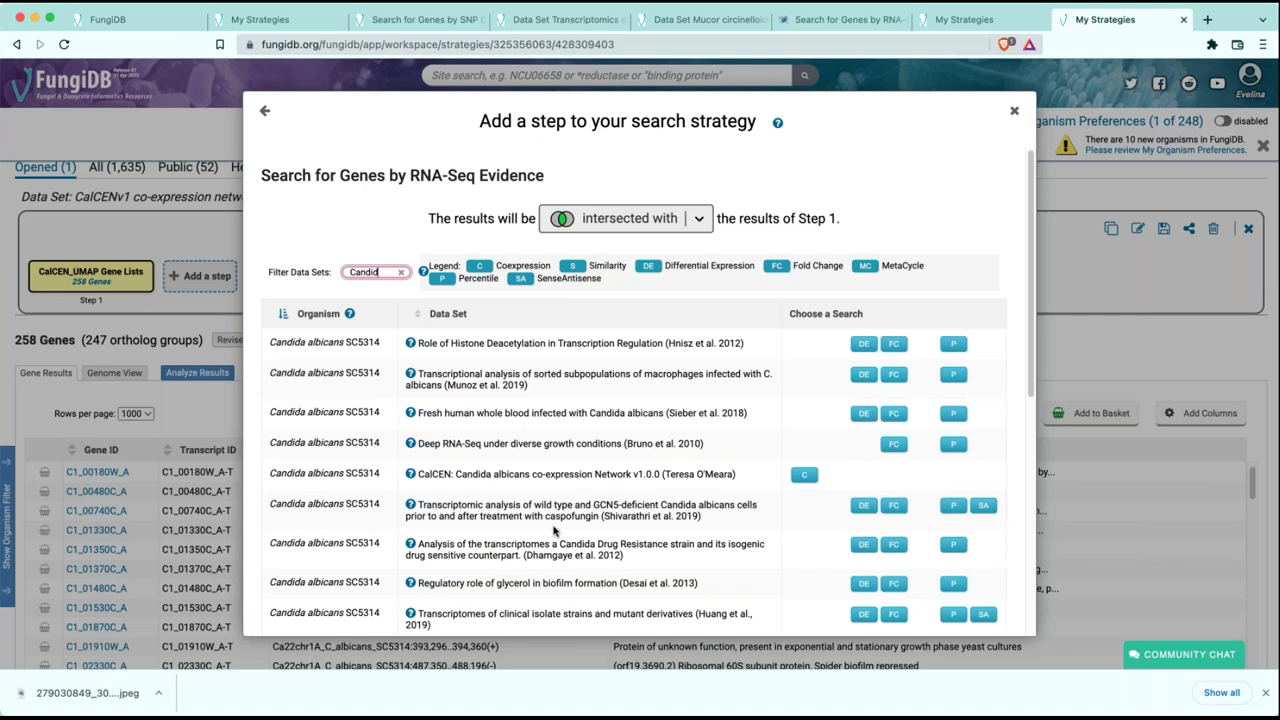
pyautogui.scroll(-2, 552, 541)
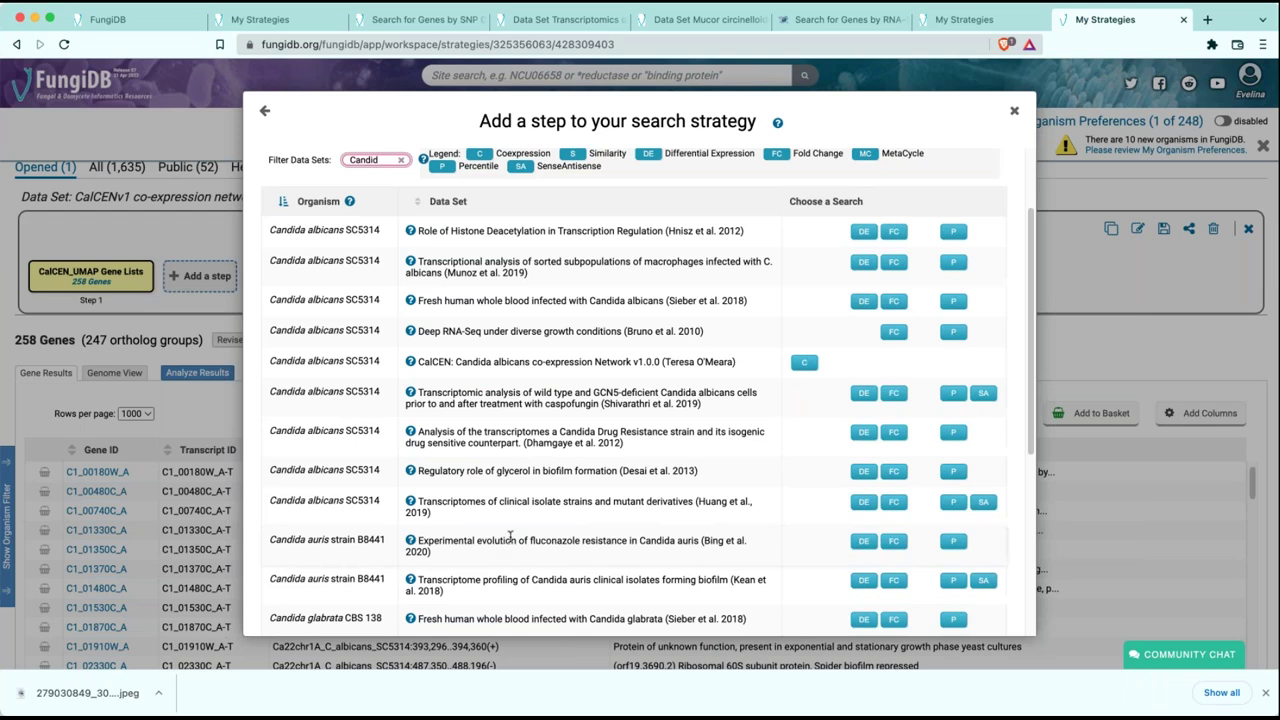
pyautogui.scroll(-1, 510, 538)
pyautogui.scroll(-2, 492, 483)
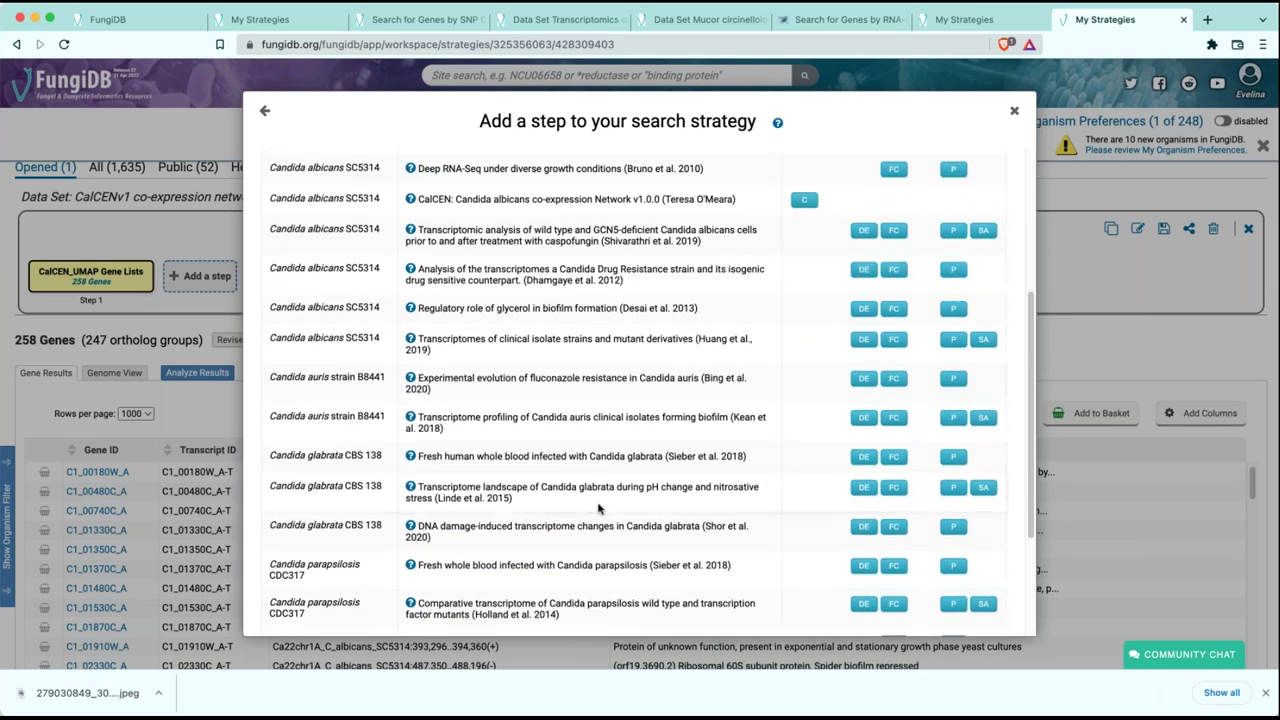
pyautogui.scroll(5, 590, 502)
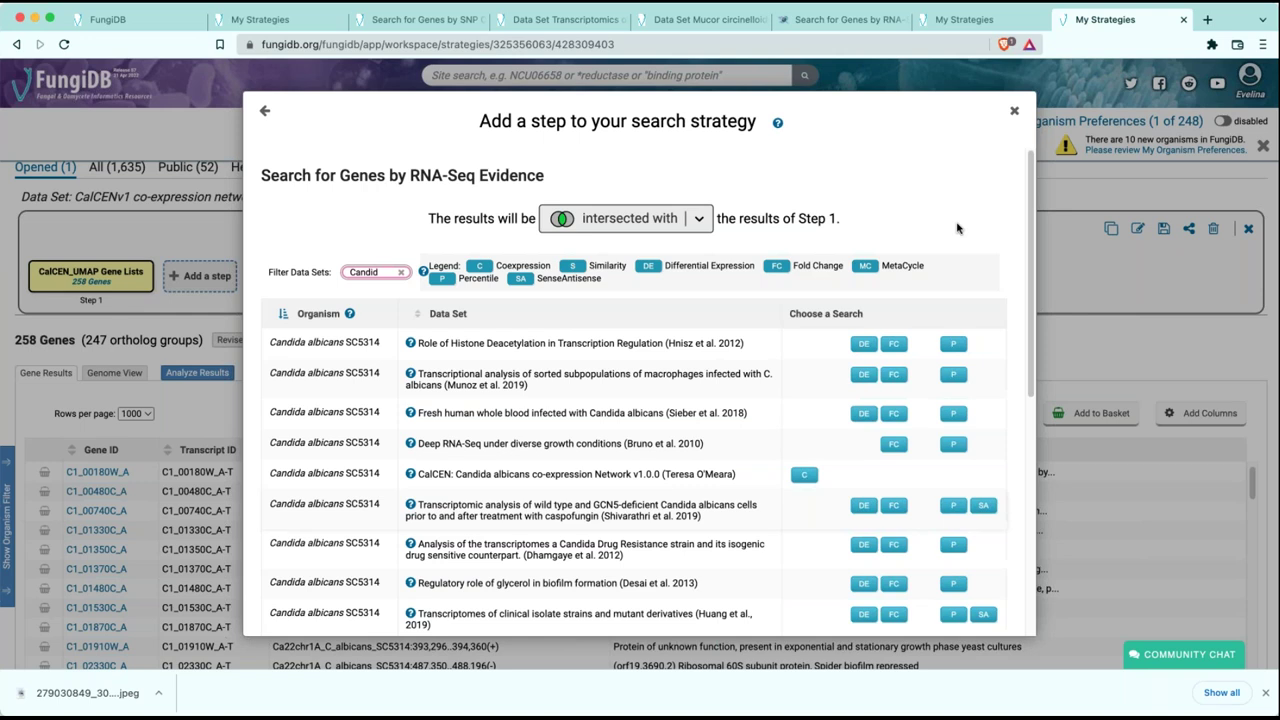
pyautogui.click(1015, 112)
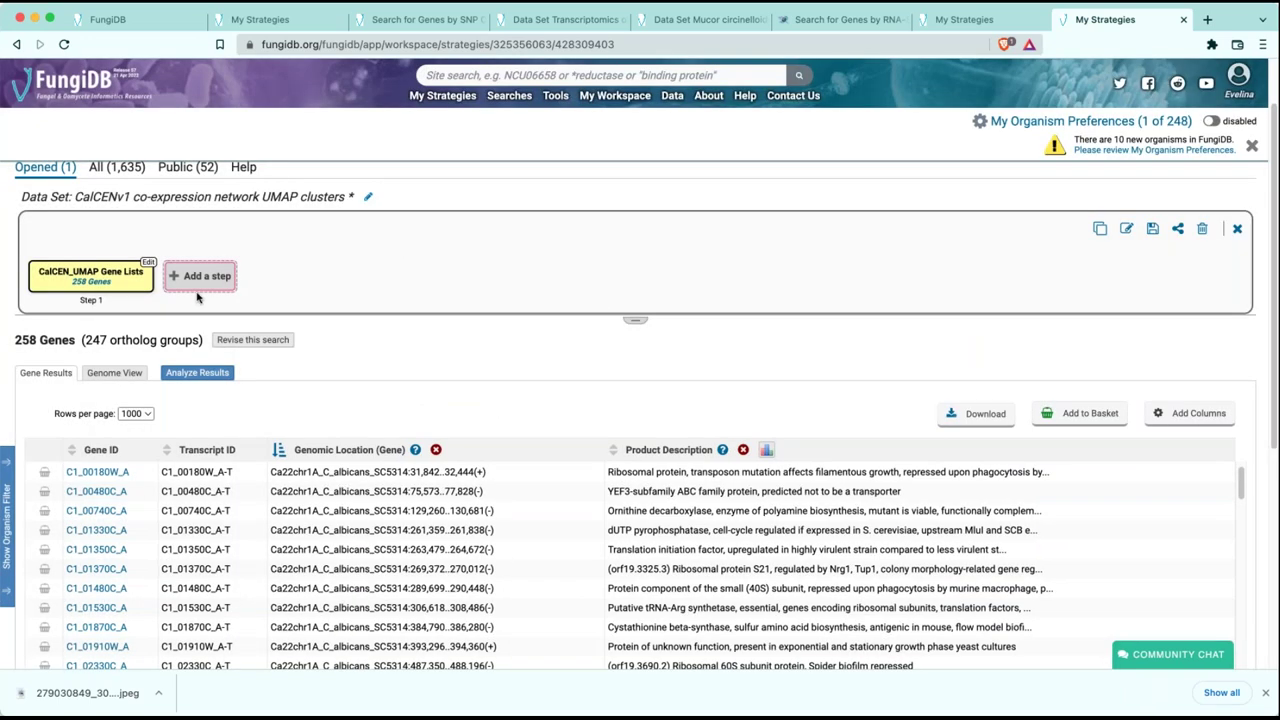
# Explore the add-step options for transforming into related records and for genomic colocation, including its SNP searches, without adding a step
pyautogui.click(196, 283)
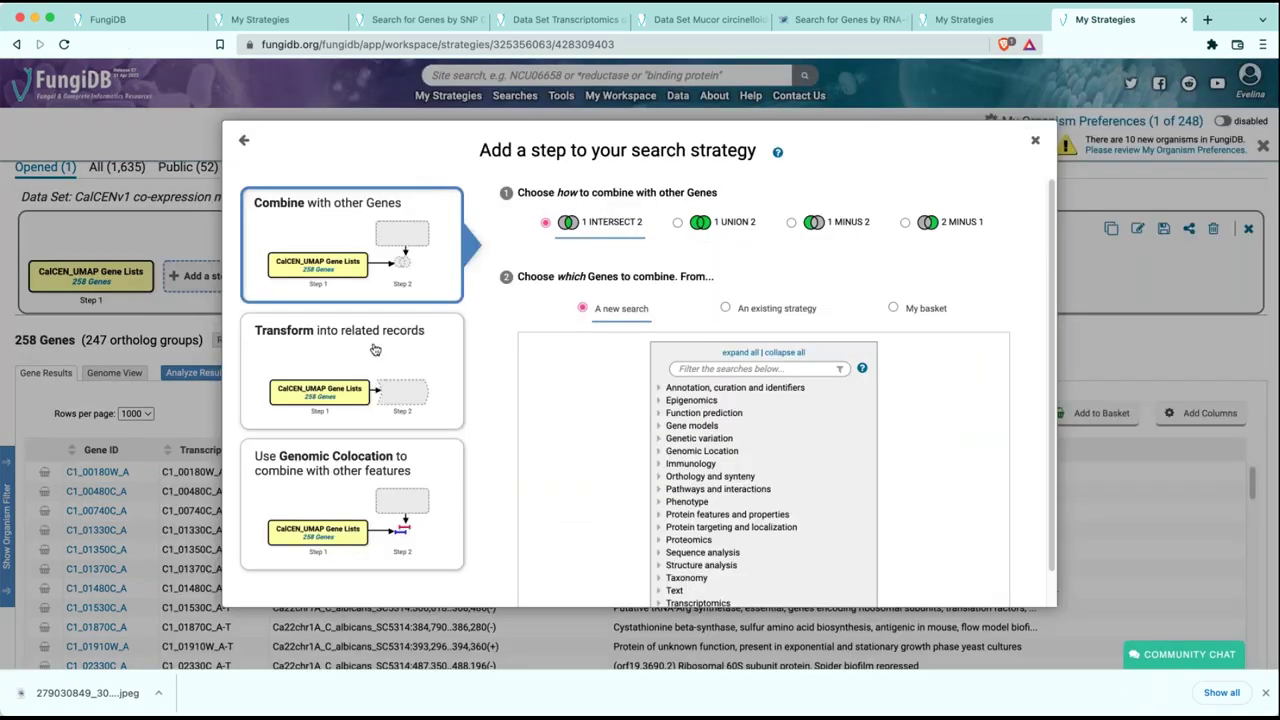
pyautogui.click(368, 358)
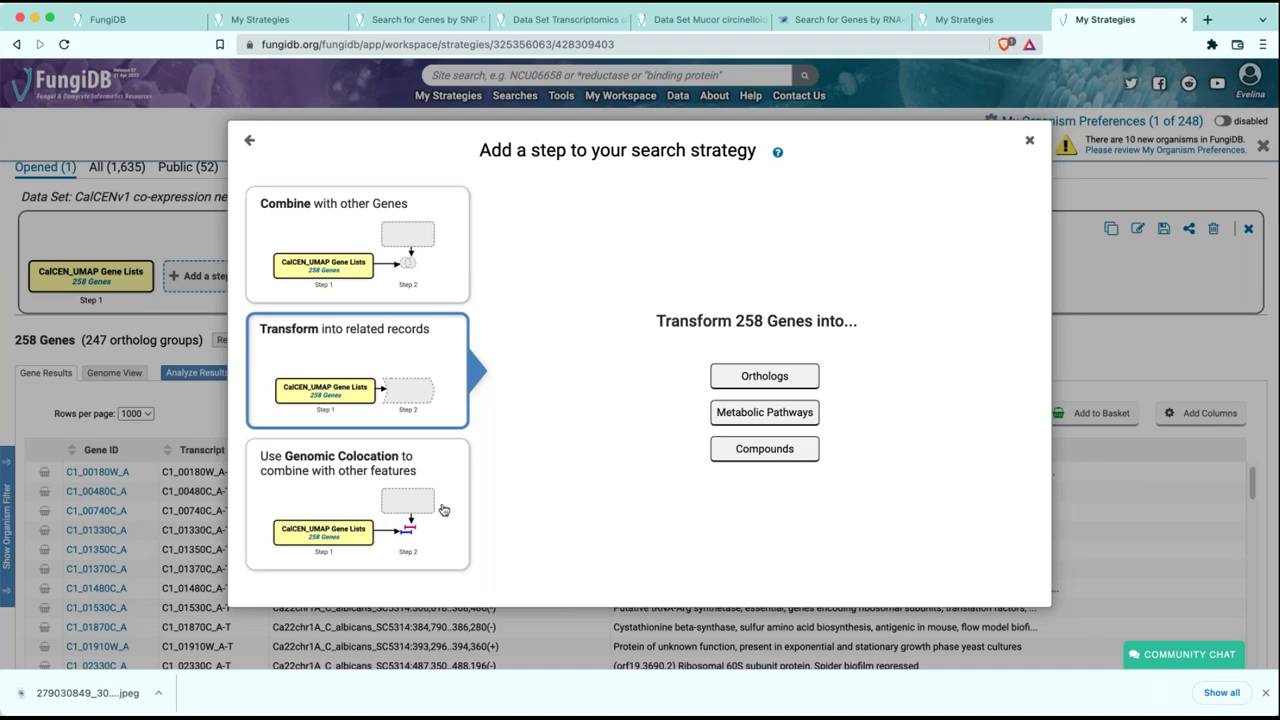
pyautogui.click(441, 466)
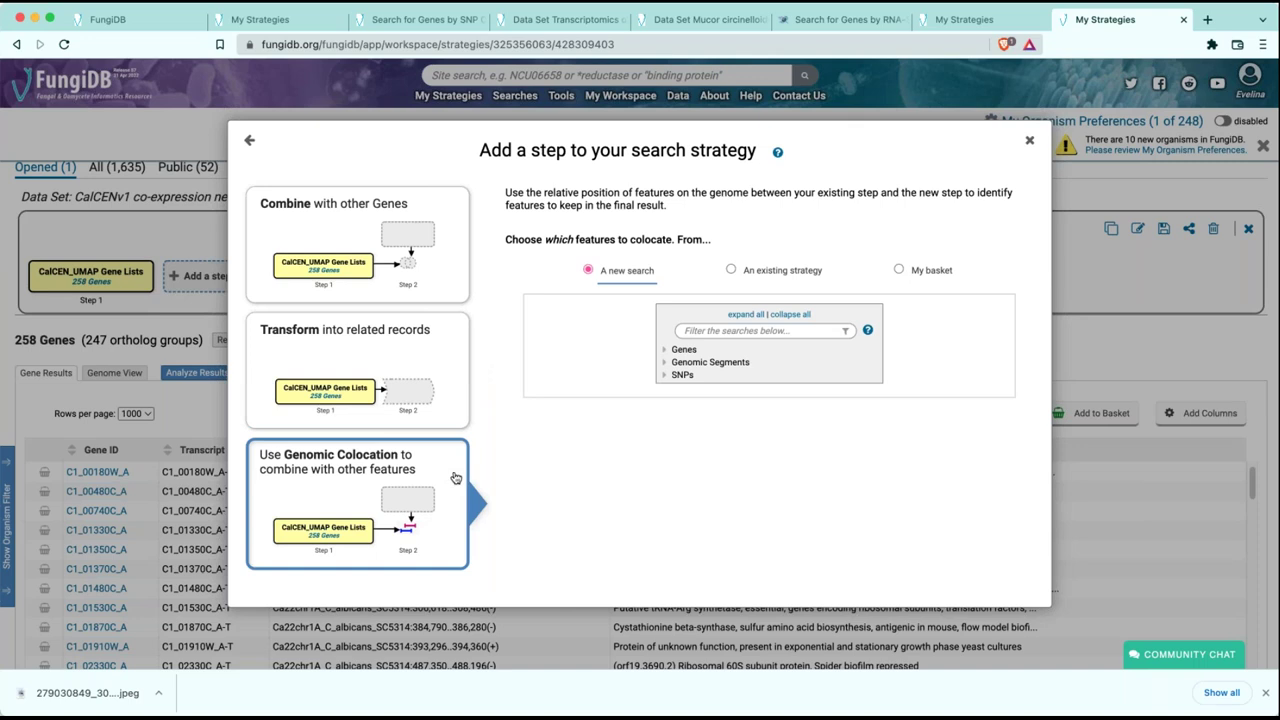
pyautogui.click(666, 375)
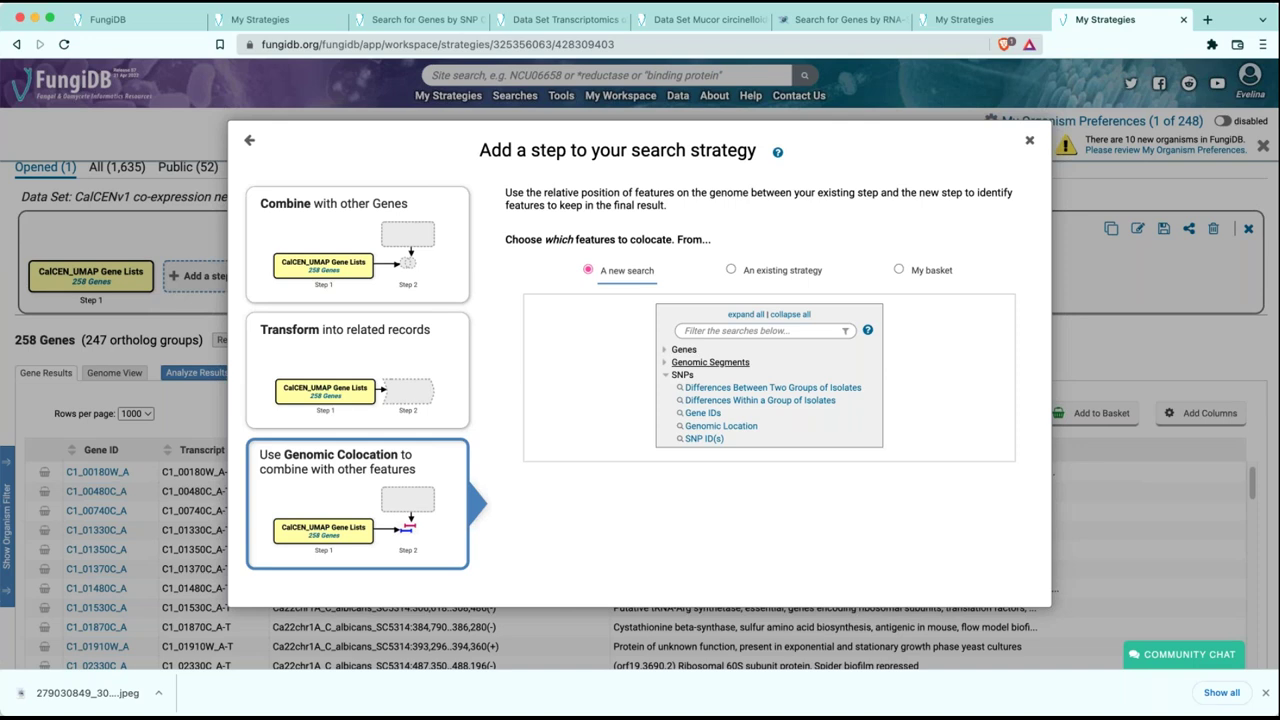
pyautogui.click(1029, 140)
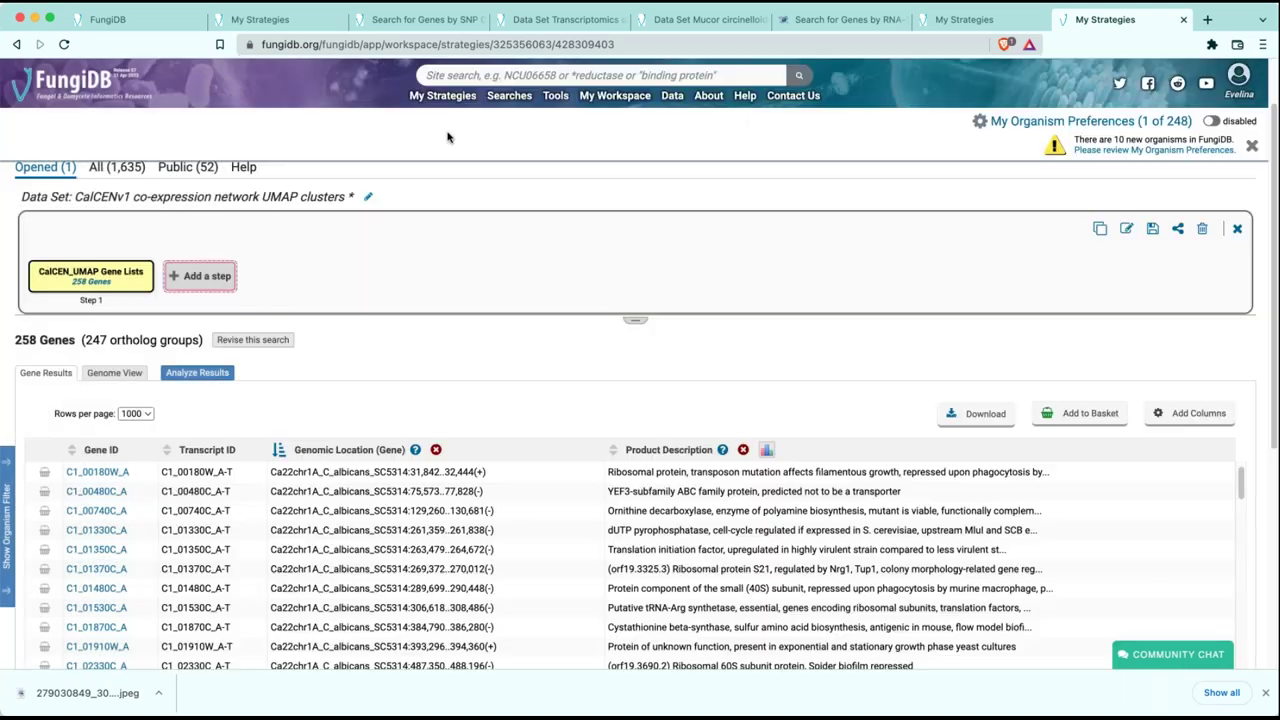
# Return to the FungiDB 57 news and read the phenotype data and Updated Functional Annotation sections
pyautogui.click(130, 28)
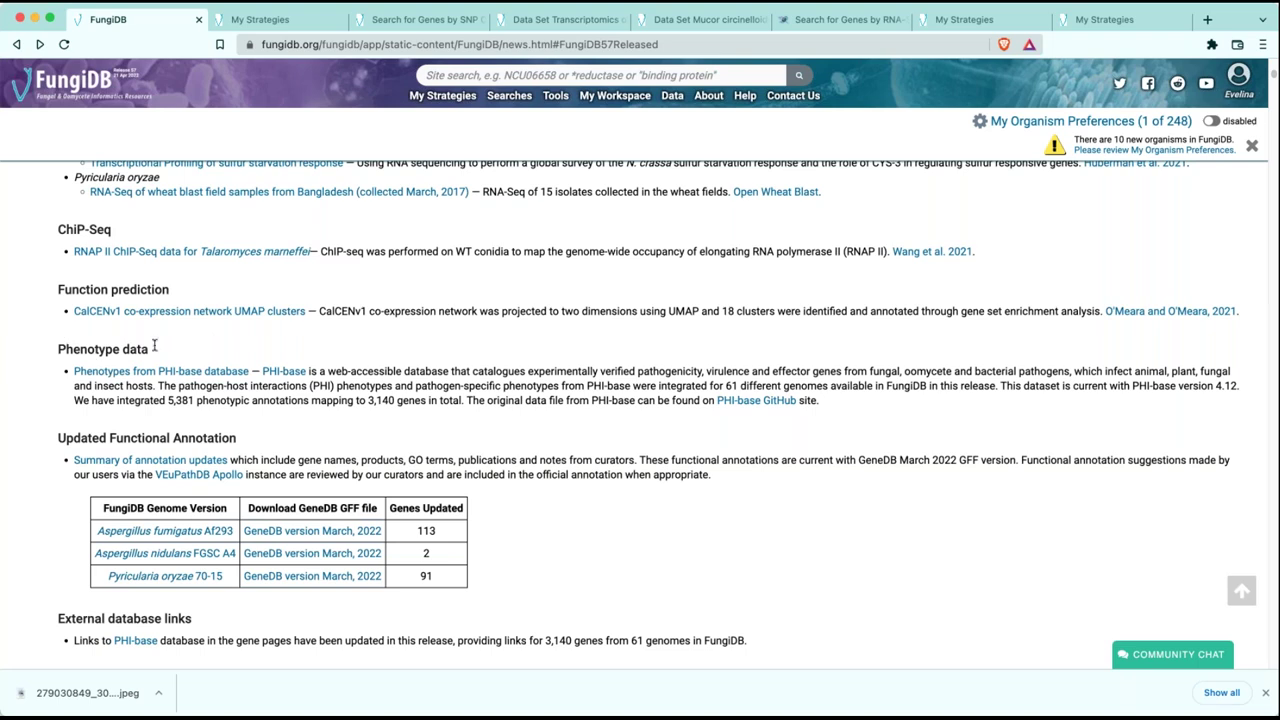
pyautogui.scroll(-1, 175, 348)
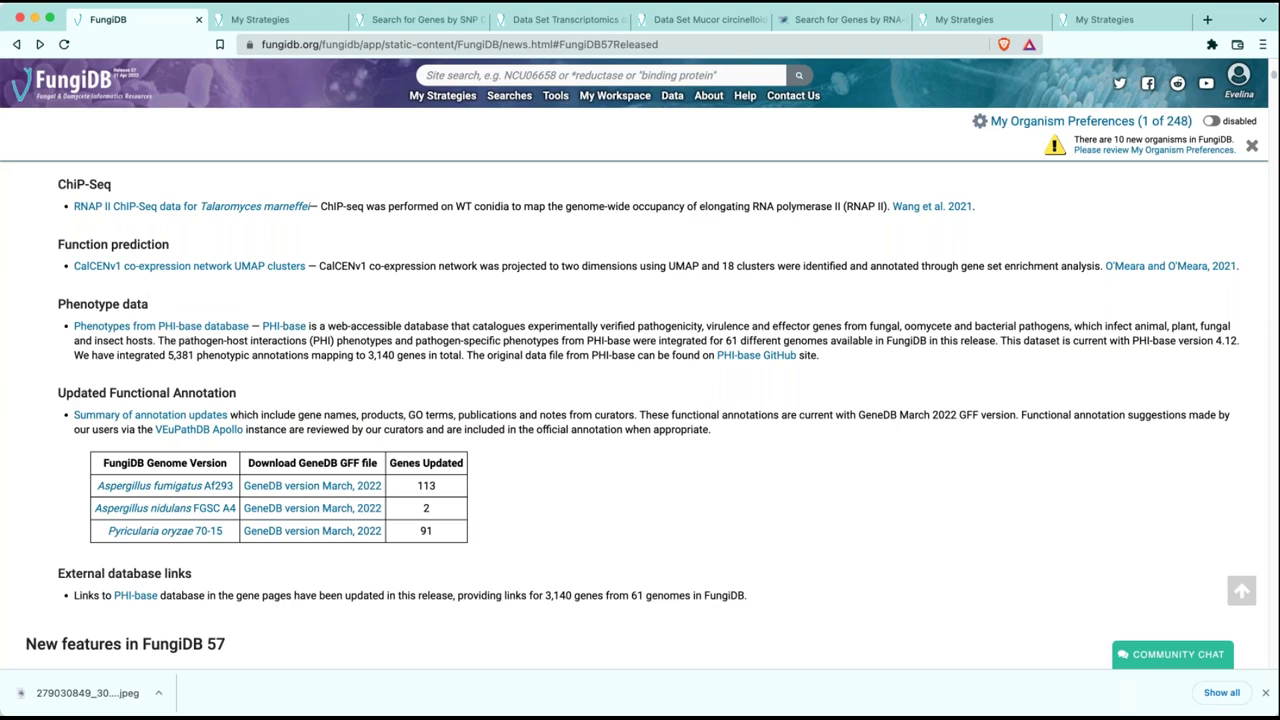
pyautogui.scroll(-1, 225, 418)
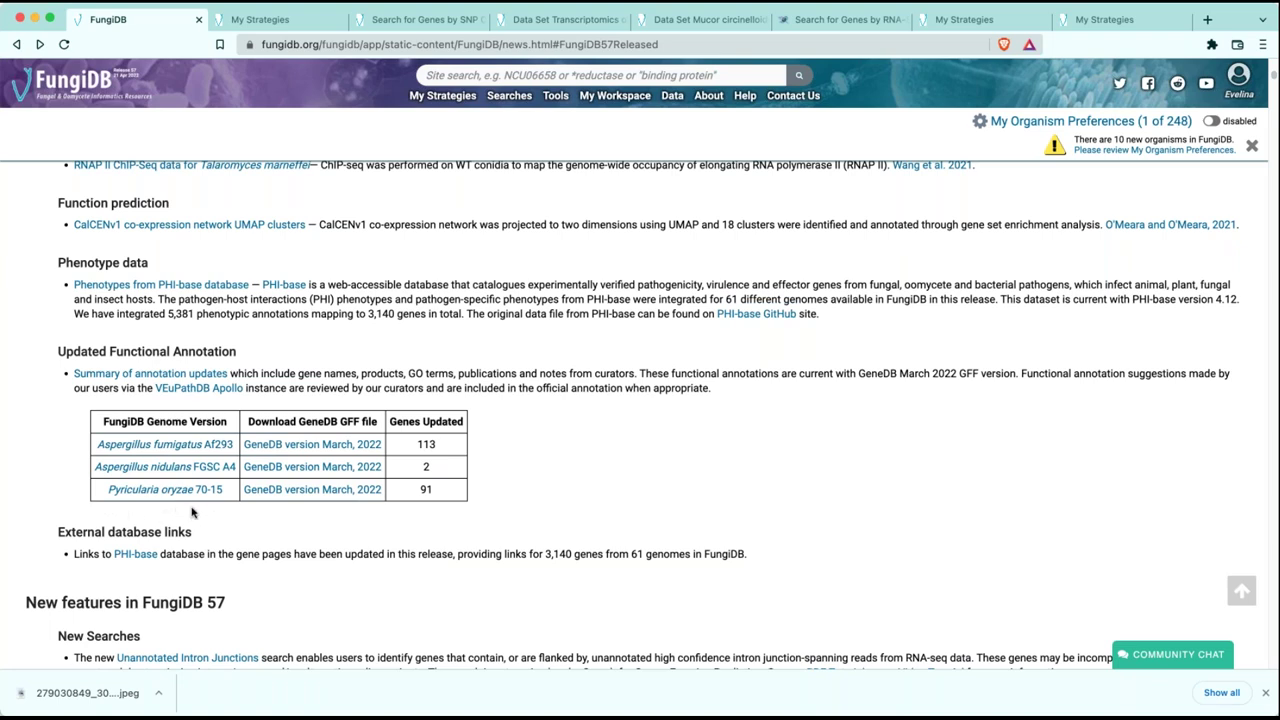
# Open the summary of annotation updates, view the AfumigatusAf293 and AnidulansFGSCA4 logs, and return to the FungiDB news
pyautogui.click(185, 374)
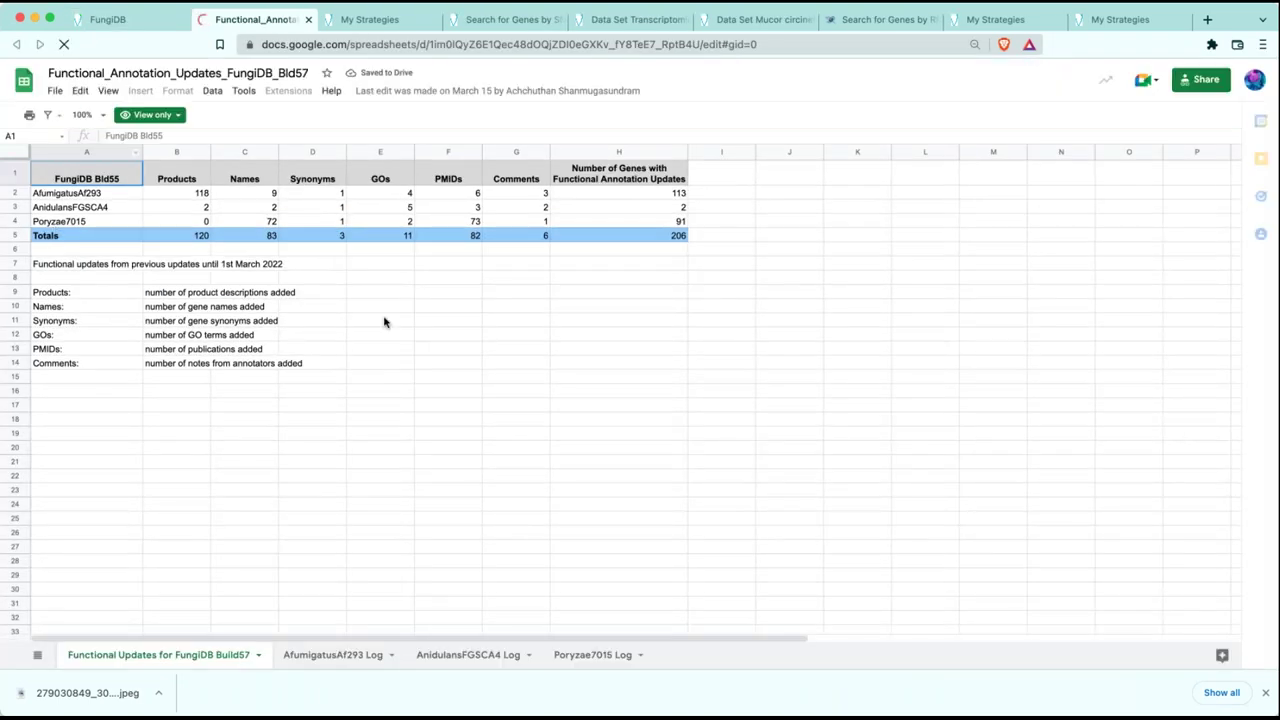
pyautogui.click(352, 658)
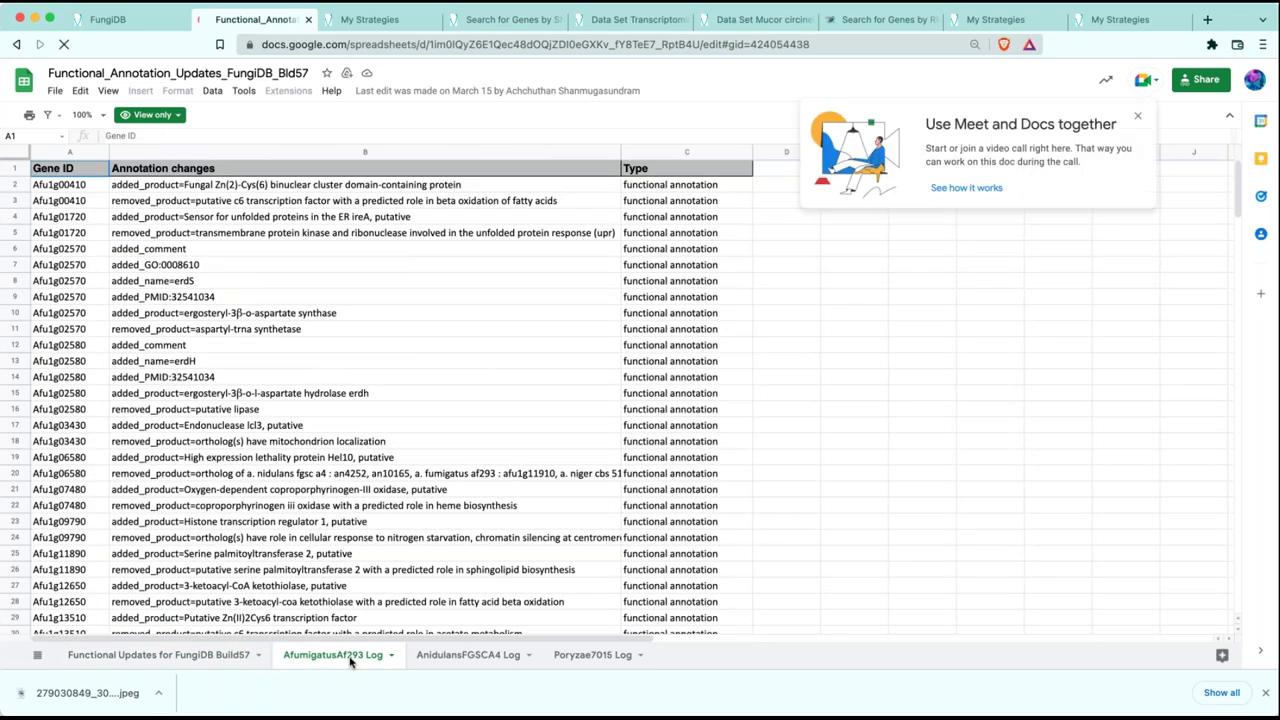
pyautogui.click(461, 658)
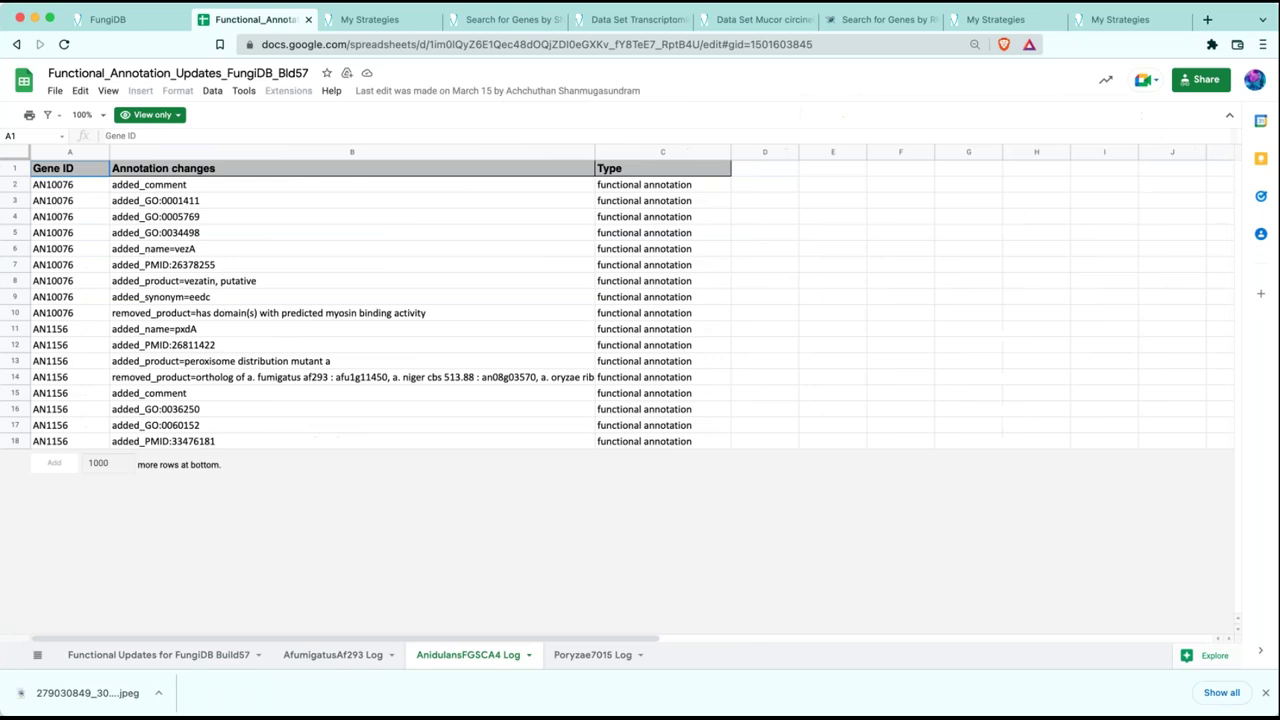
pyautogui.click(105, 22)
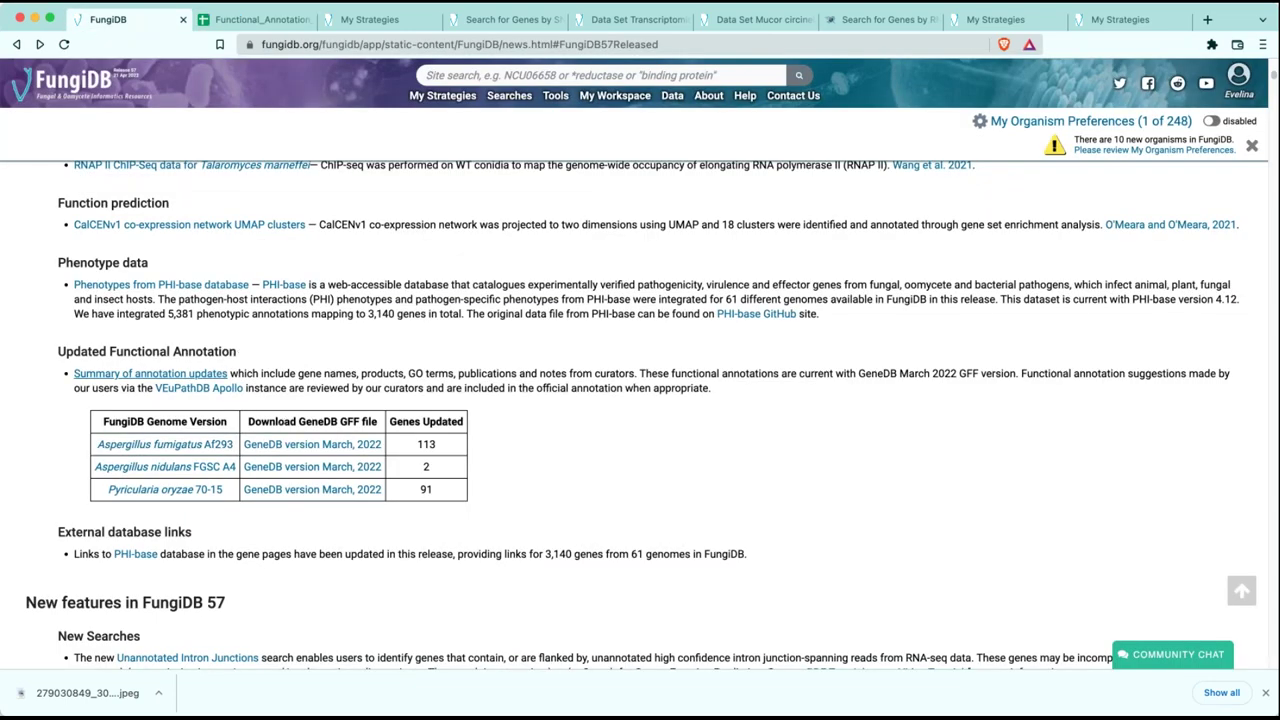